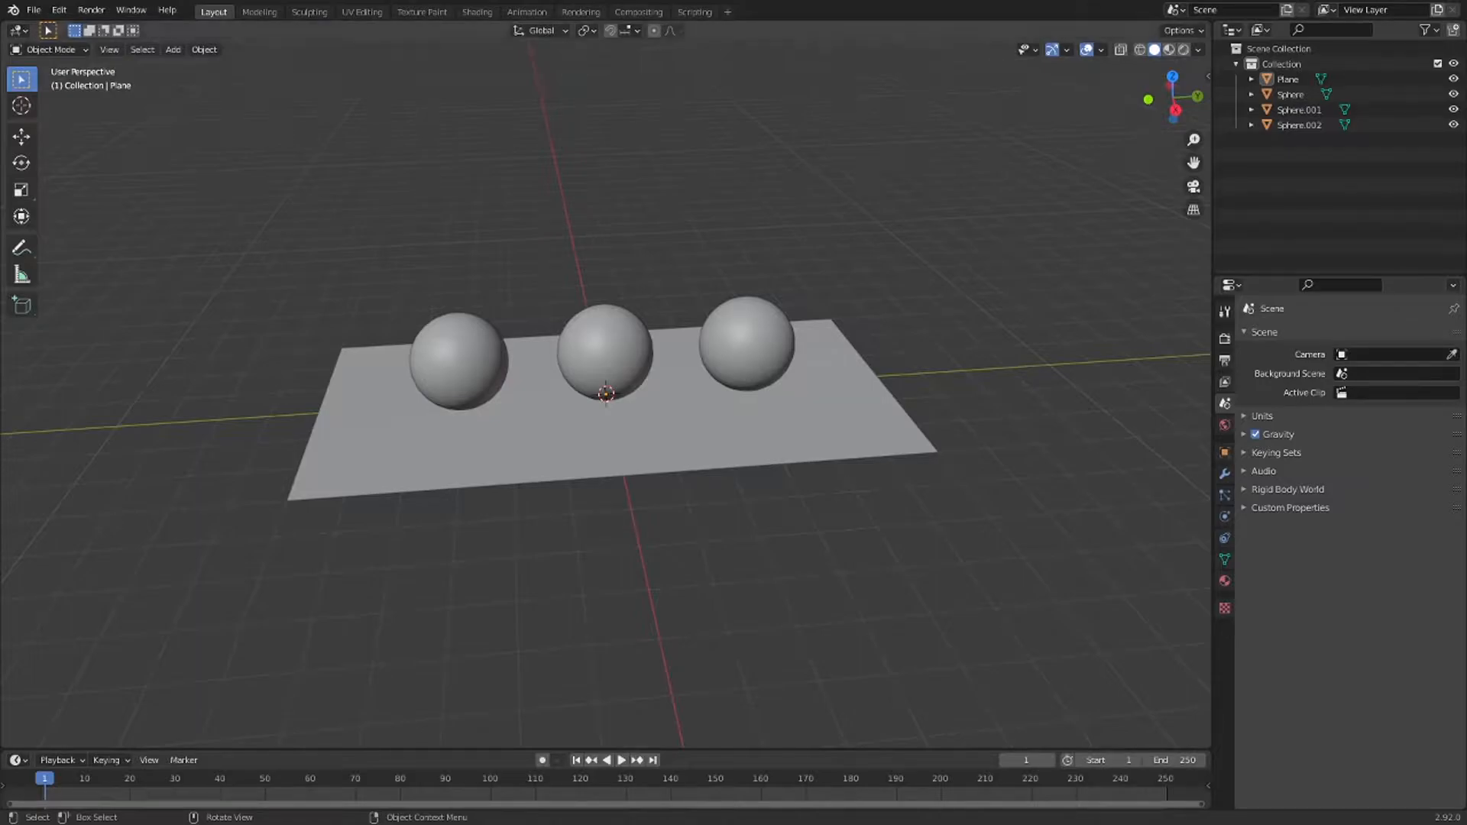
- Switch to the Shading workspace and inspect the floor plane's textured material alongside the three spheres
click(575, 449)
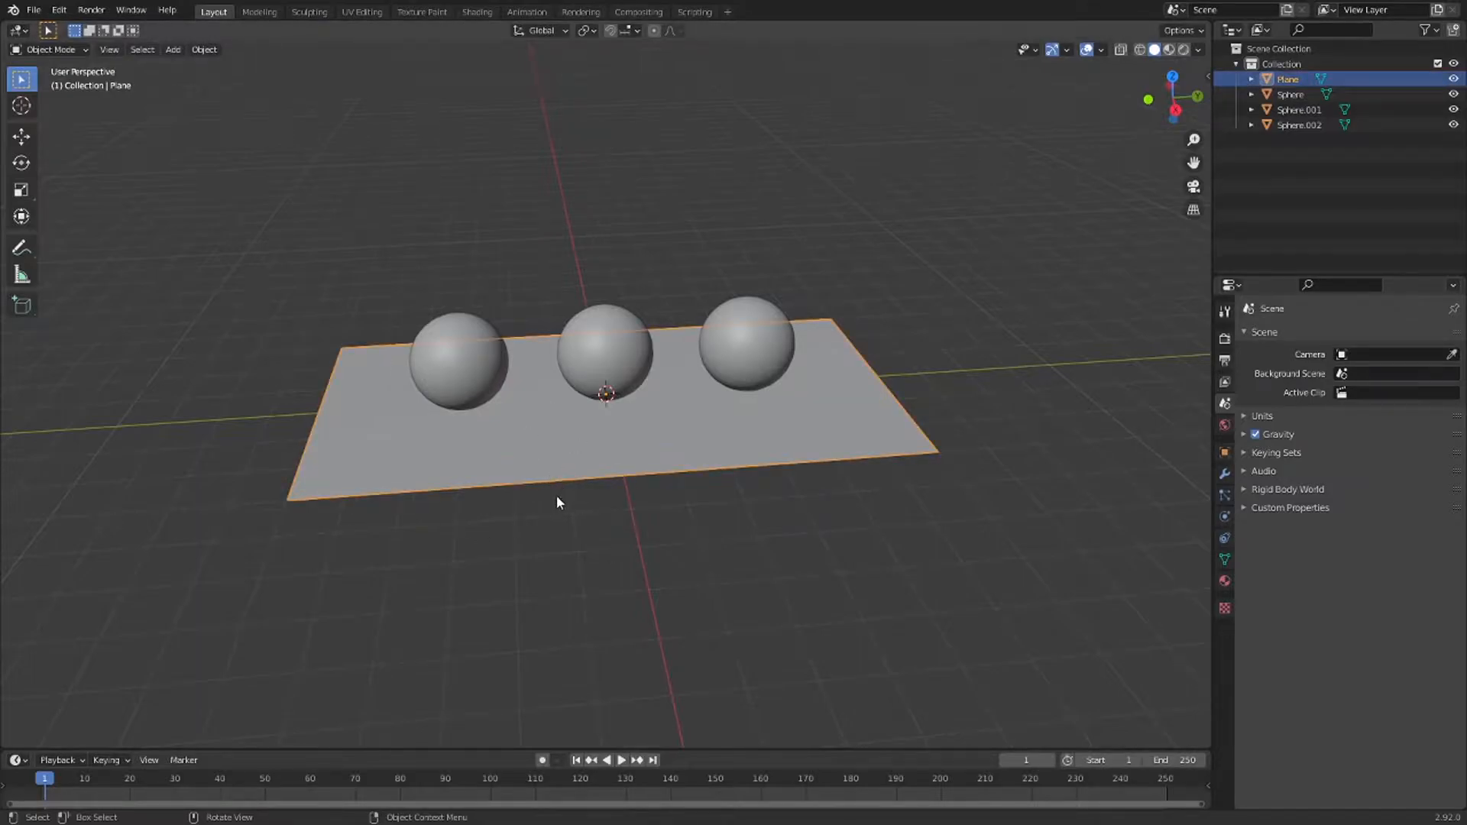
click(476, 11)
scroll(709, 209, up, 2)
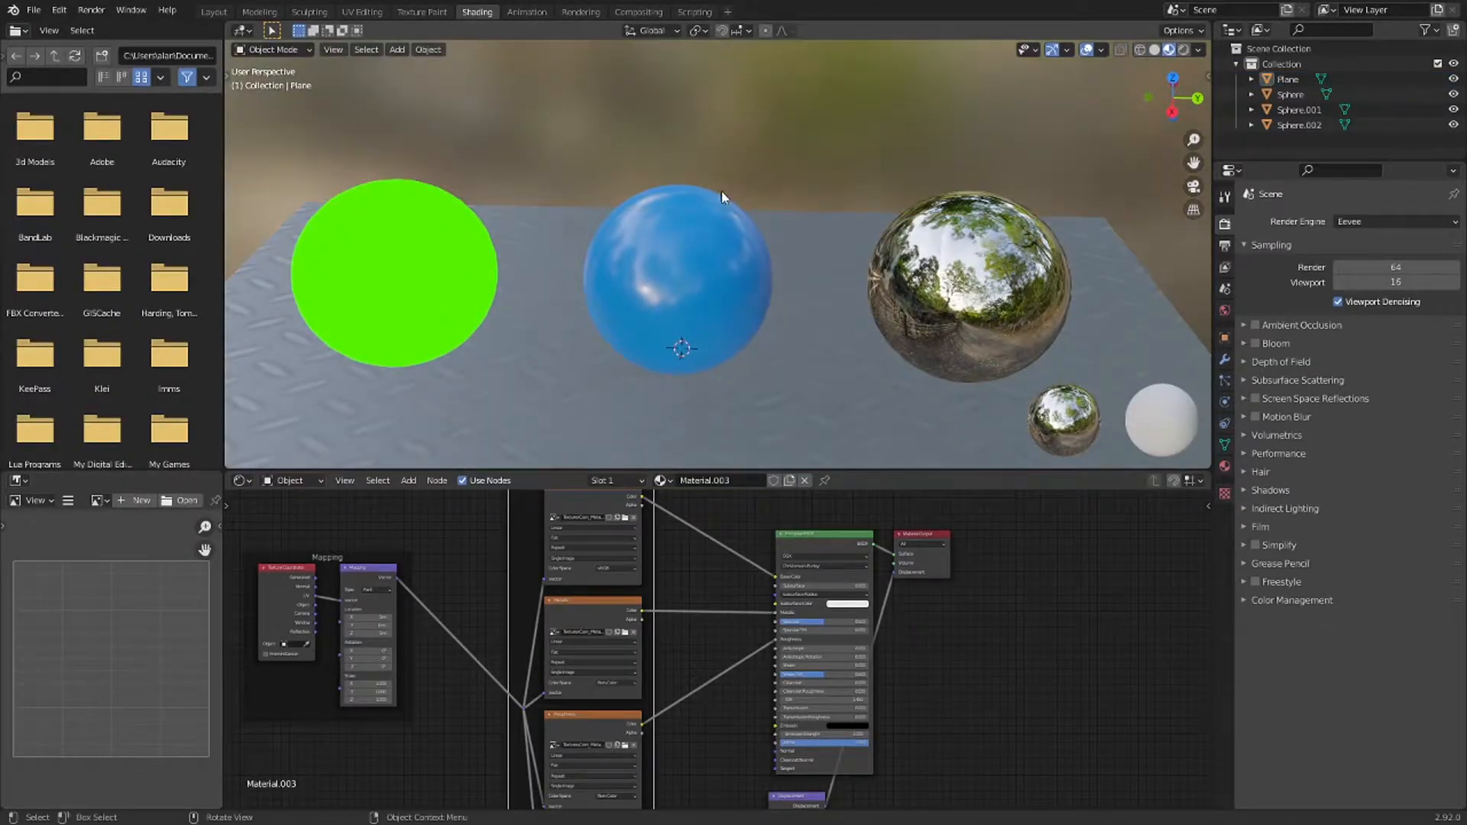
middle_drag(813, 266, 540, 278)
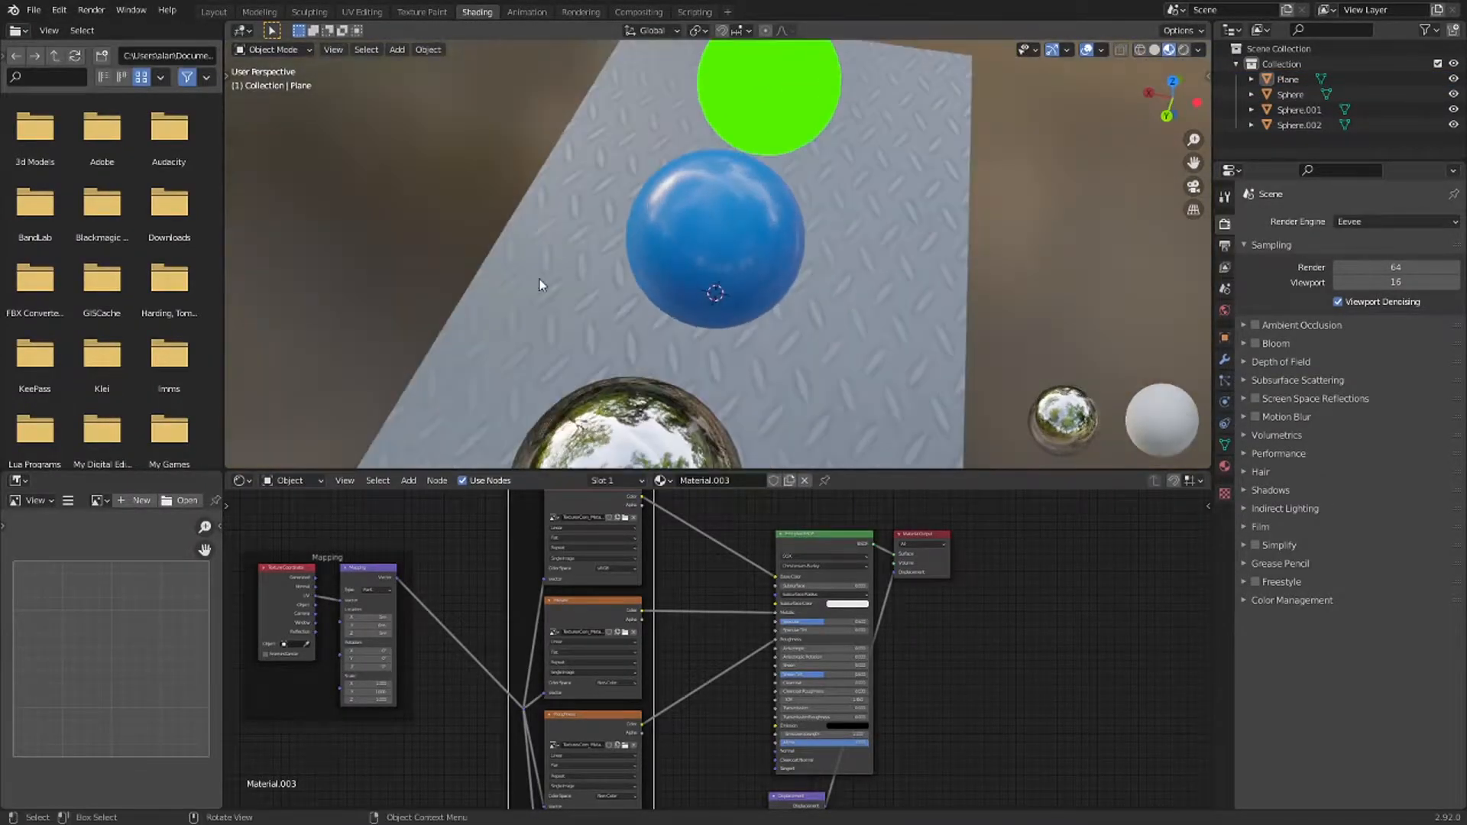
middle_drag(609, 239, 815, 217)
click(763, 406)
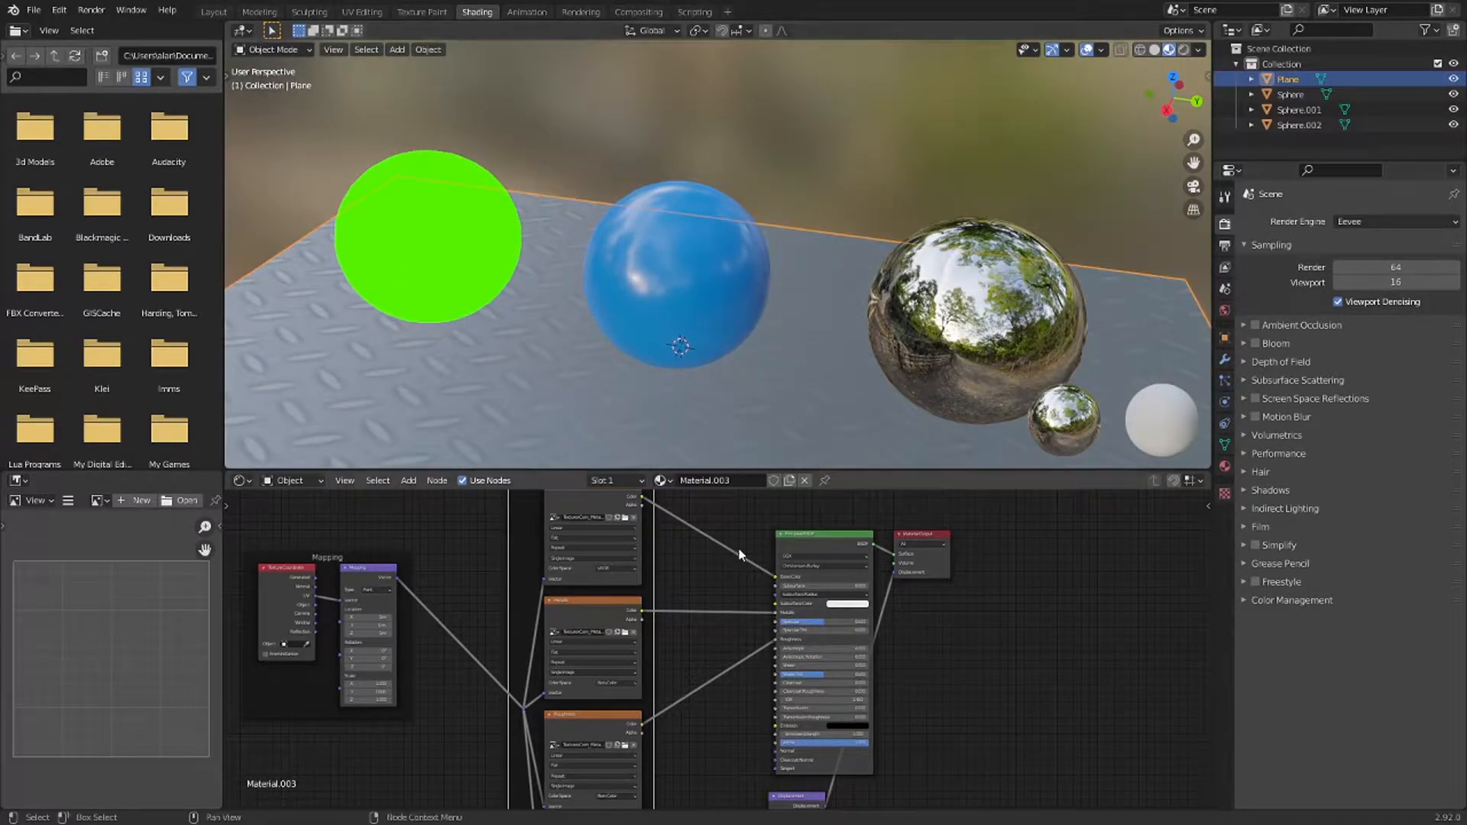
click(857, 135)
middle_drag(857, 135, 734, 244)
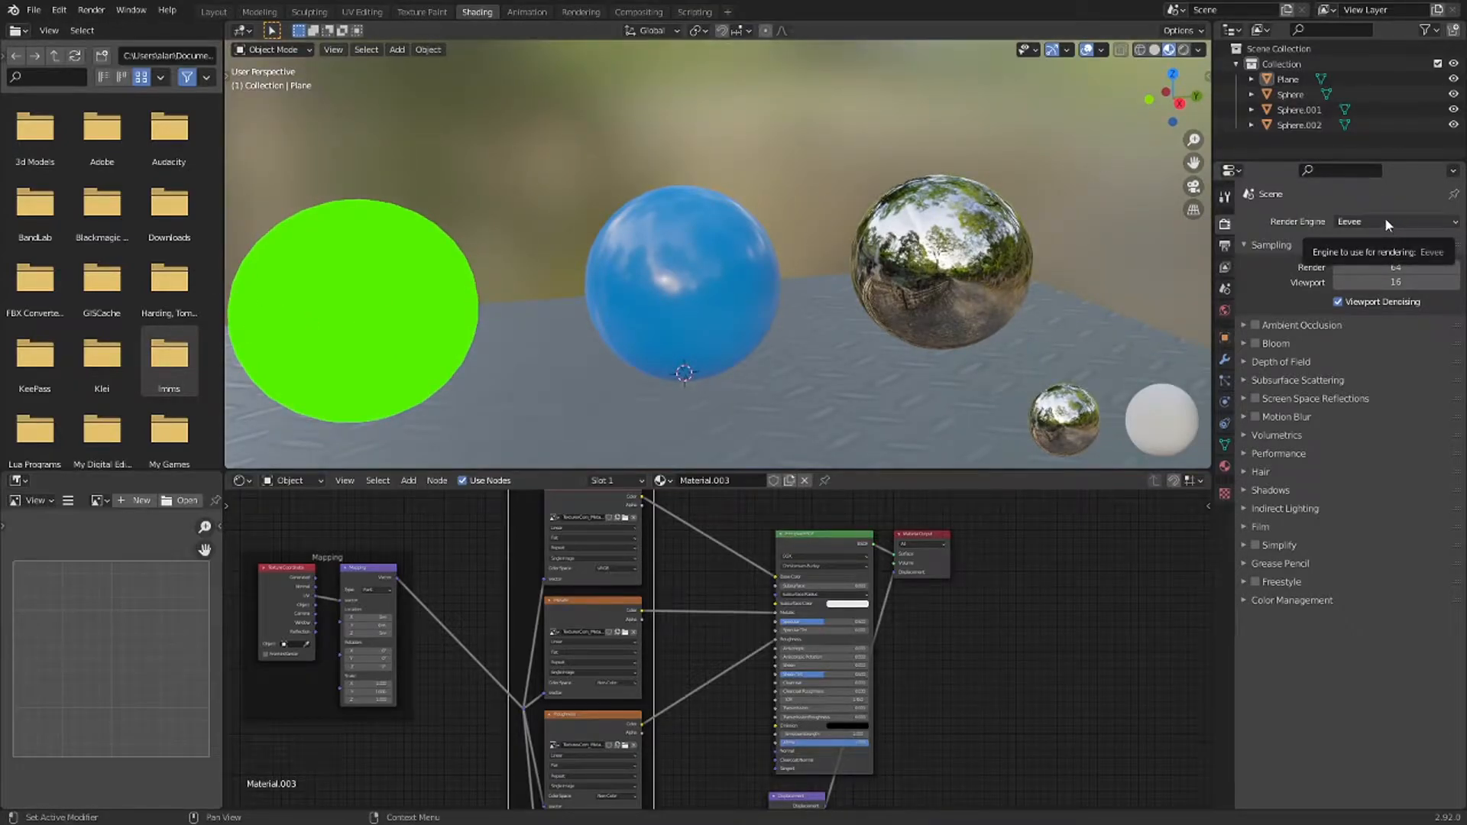
- Display the viewport in Rendered shading and set the render engine to Cycles
click(1184, 50)
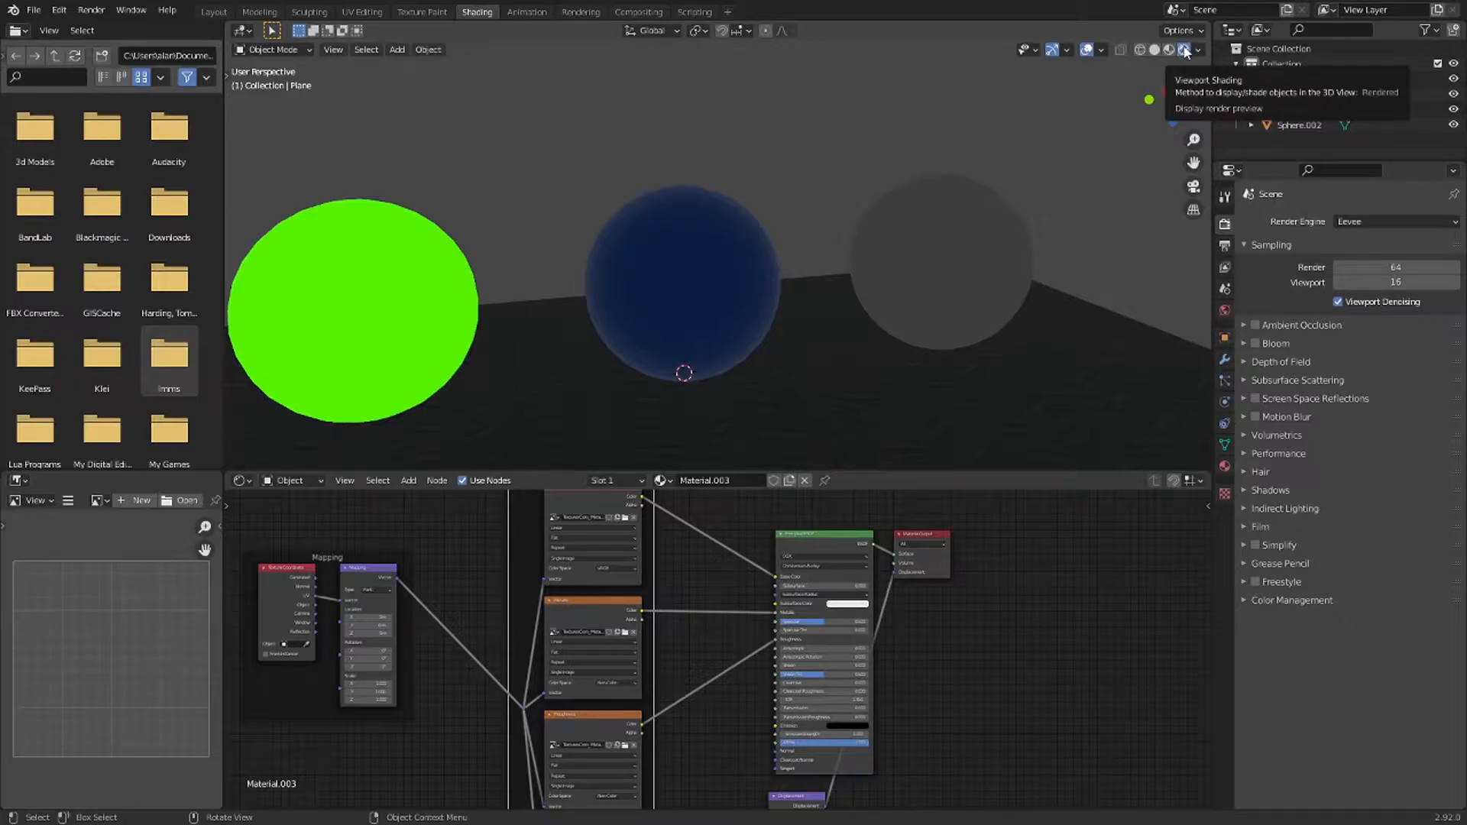
click(1372, 226)
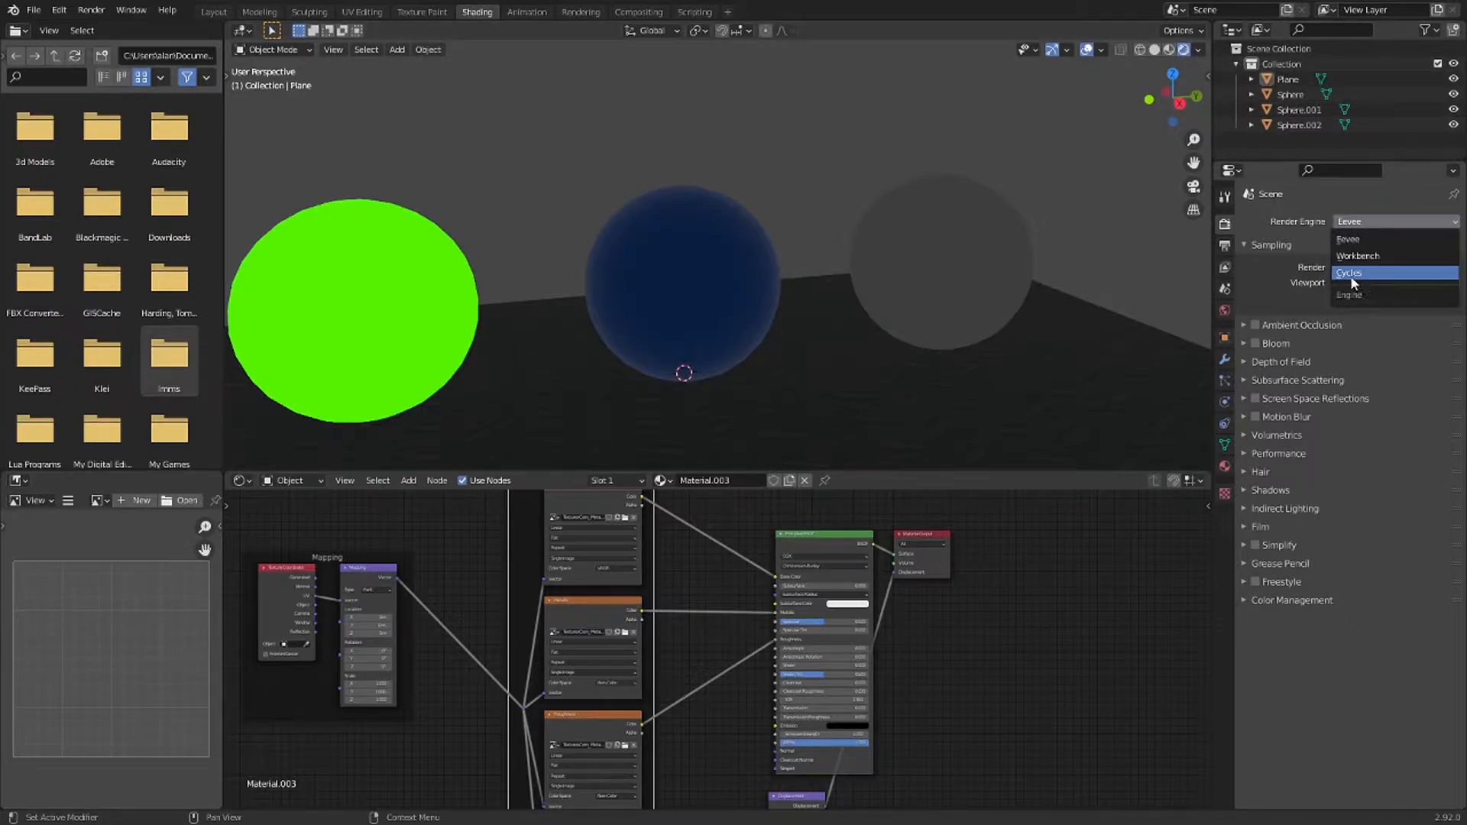
click(1351, 275)
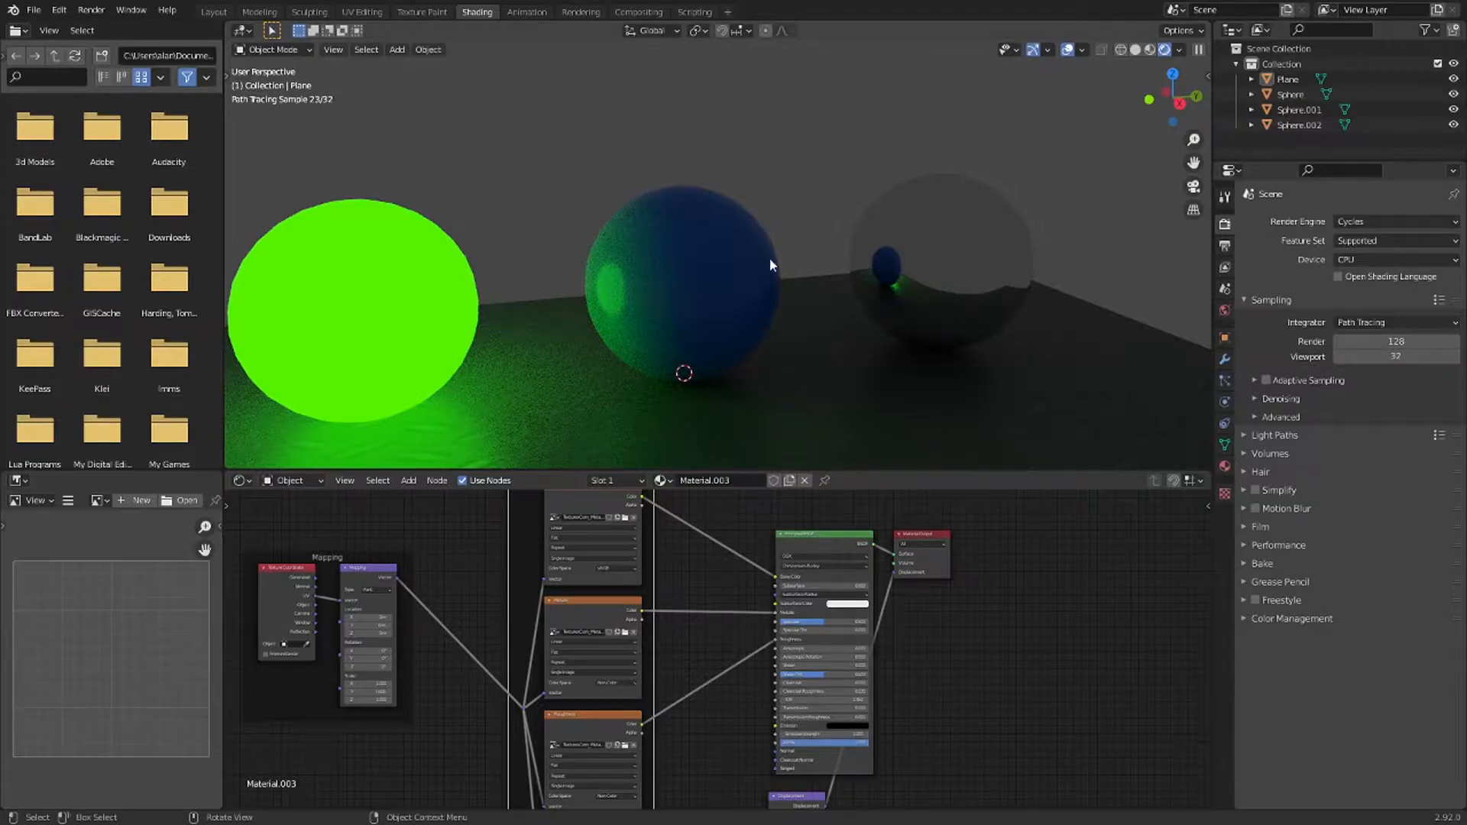
mouse_move(676, 299)
middle_down()
mouse_move(718, 270)
mouse_move(742, 275)
middle_up()
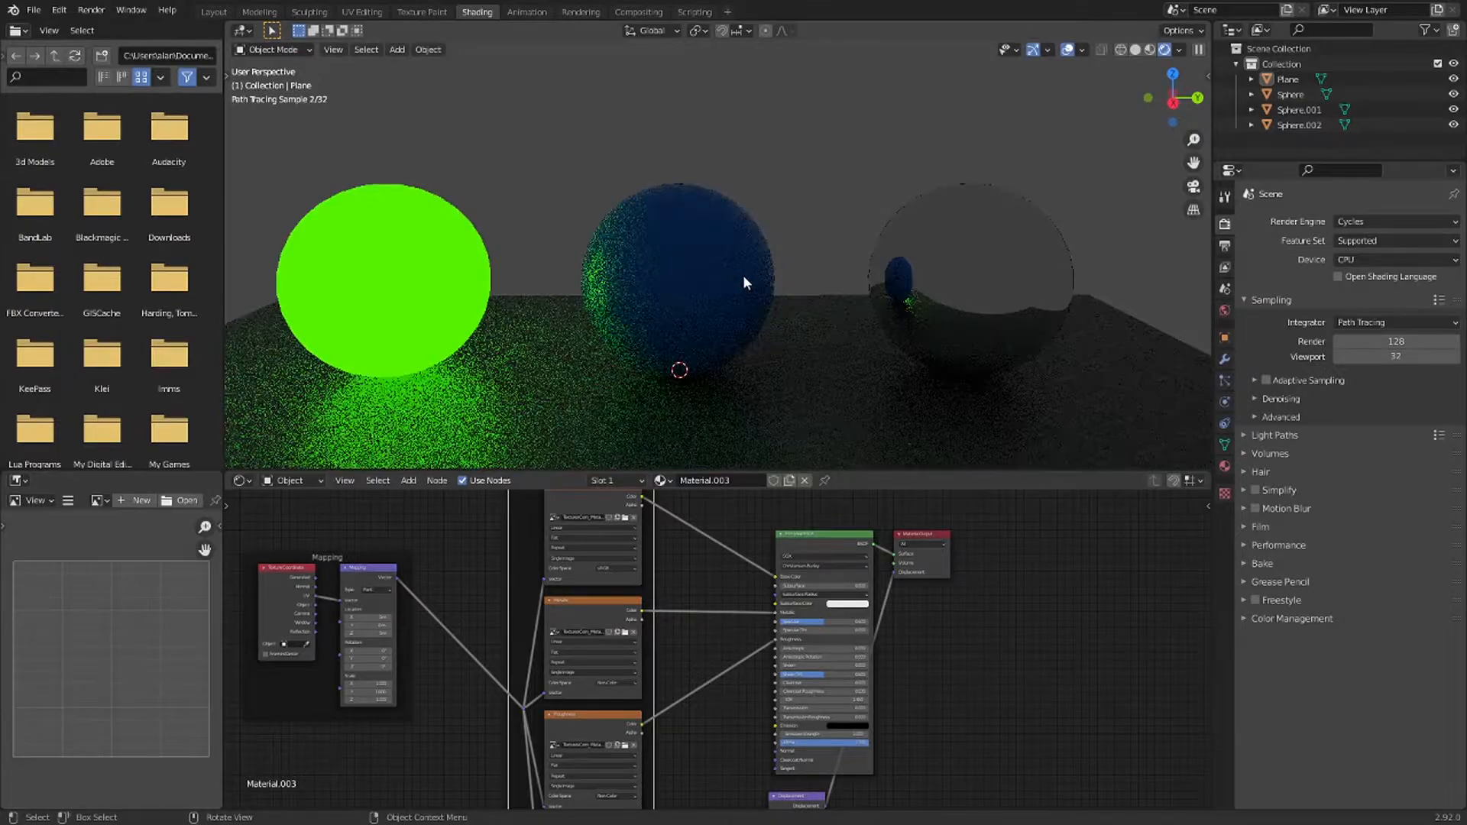
- Examine the material nodes of the green emissive sphere and the mirror sphere, along with their rendered look
click(415, 240)
scroll(841, 659, up, 6)
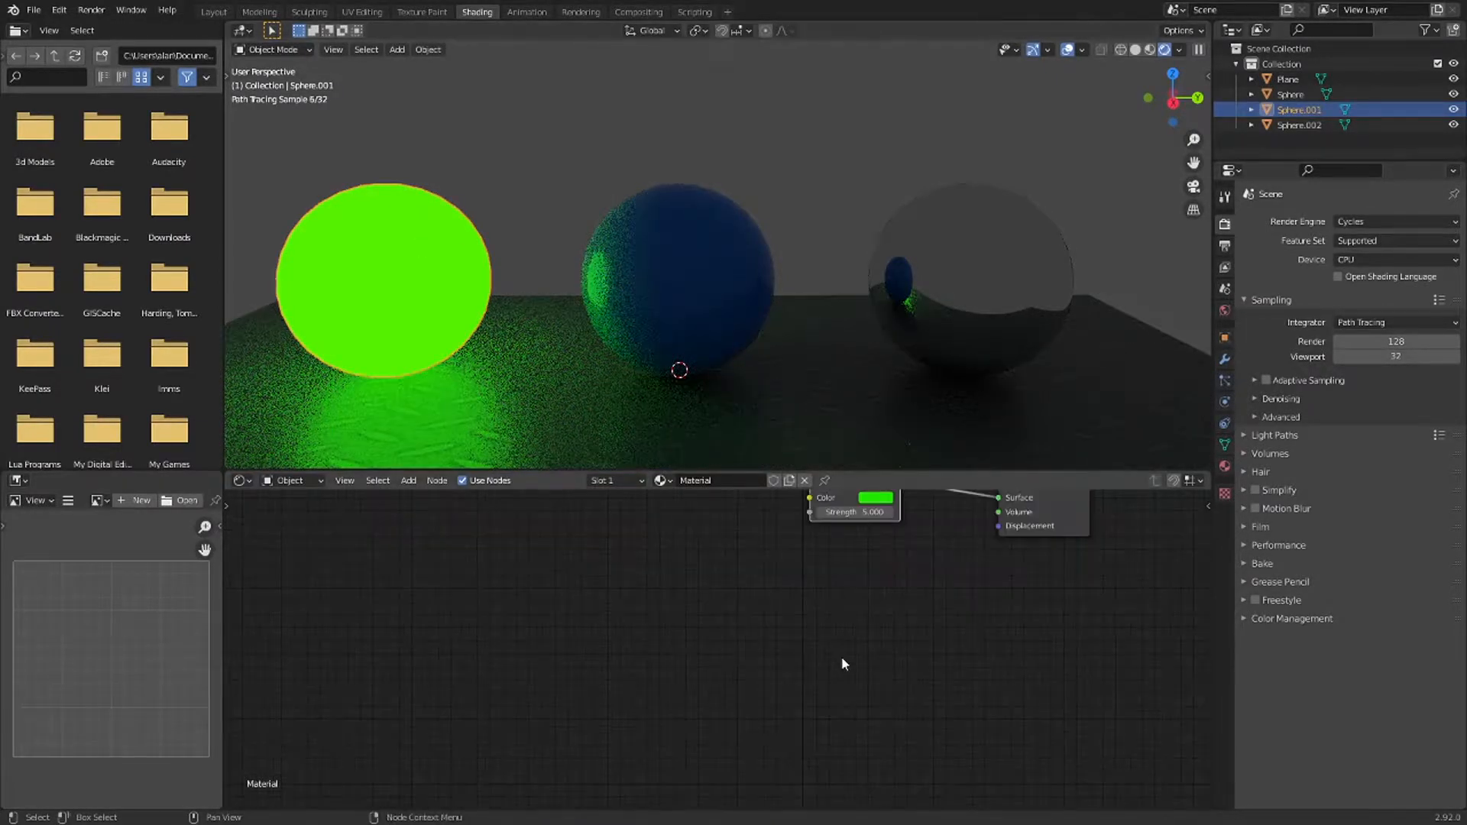
middle_drag(841, 659, 731, 764)
scroll(737, 726, up, 2)
scroll(740, 711, up, 3)
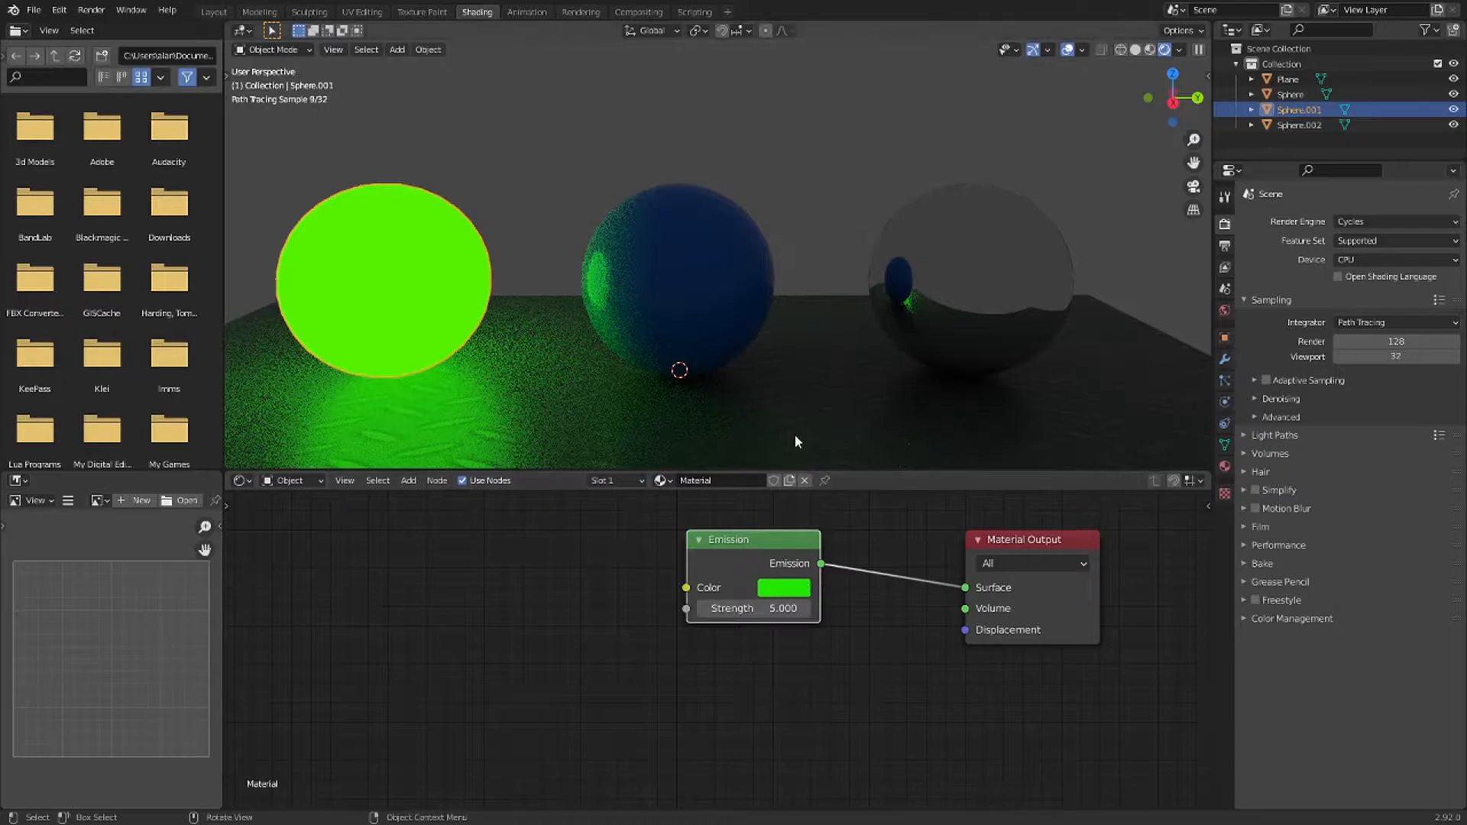
click(818, 161)
middle_drag(819, 162, 763, 186)
click(976, 245)
middle_drag(976, 245, 973, 213)
click(818, 135)
middle_drag(835, 133, 877, 190)
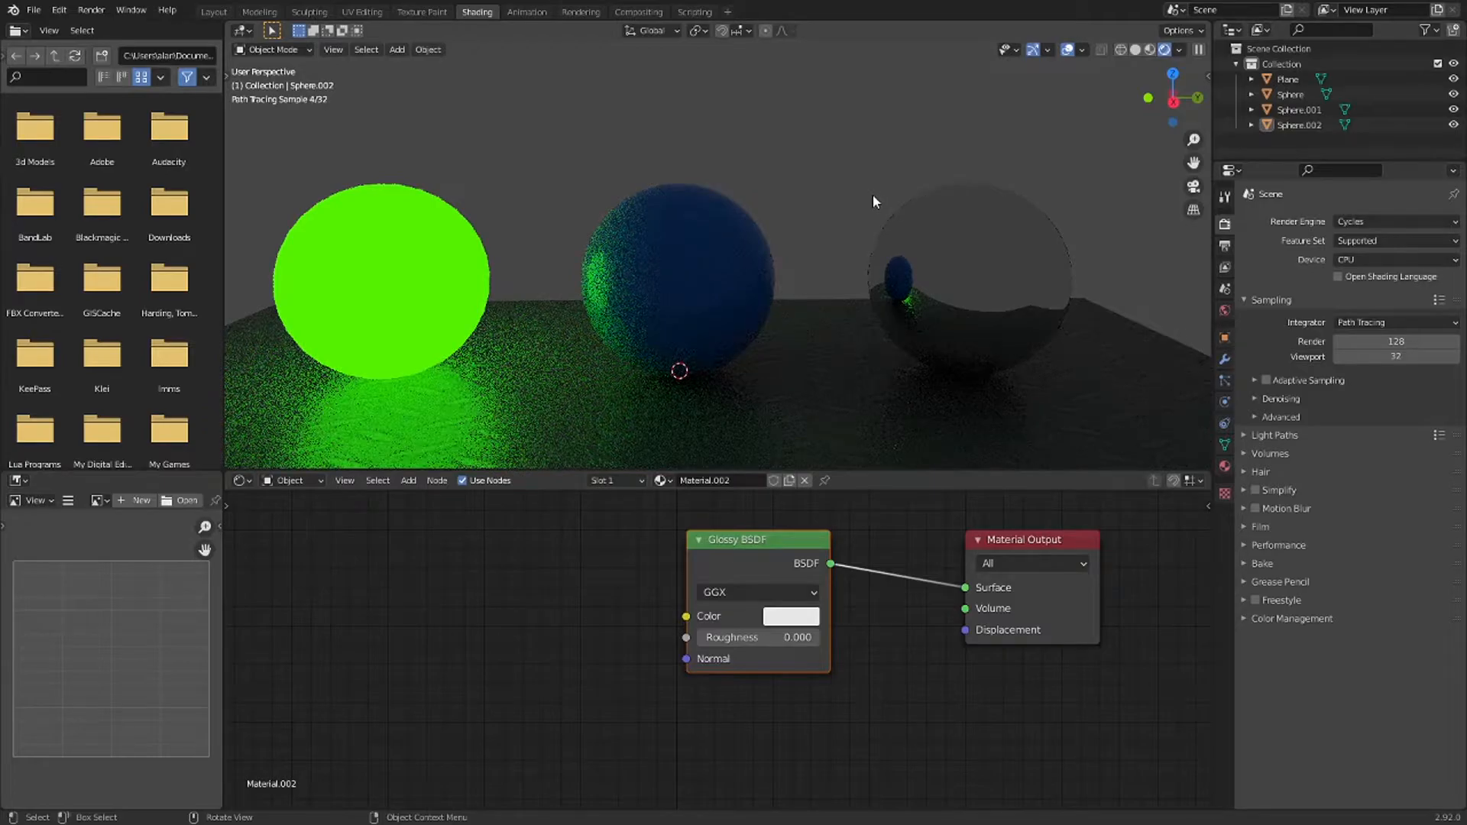
middle_drag(856, 307, 906, 282)
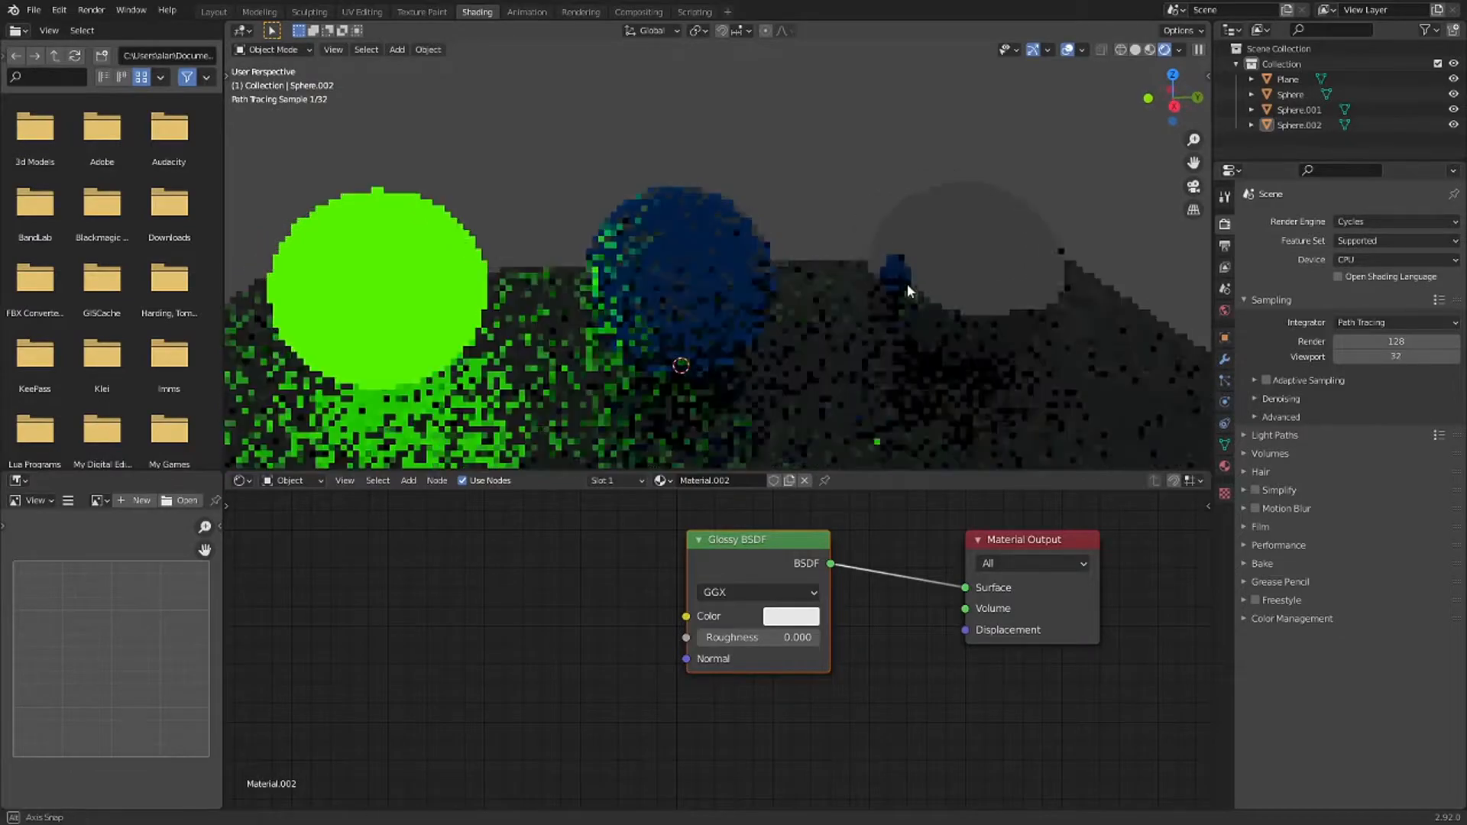
- Assign the lauter_waterfall_2k.exr environment image to the World background color
click(1224, 309)
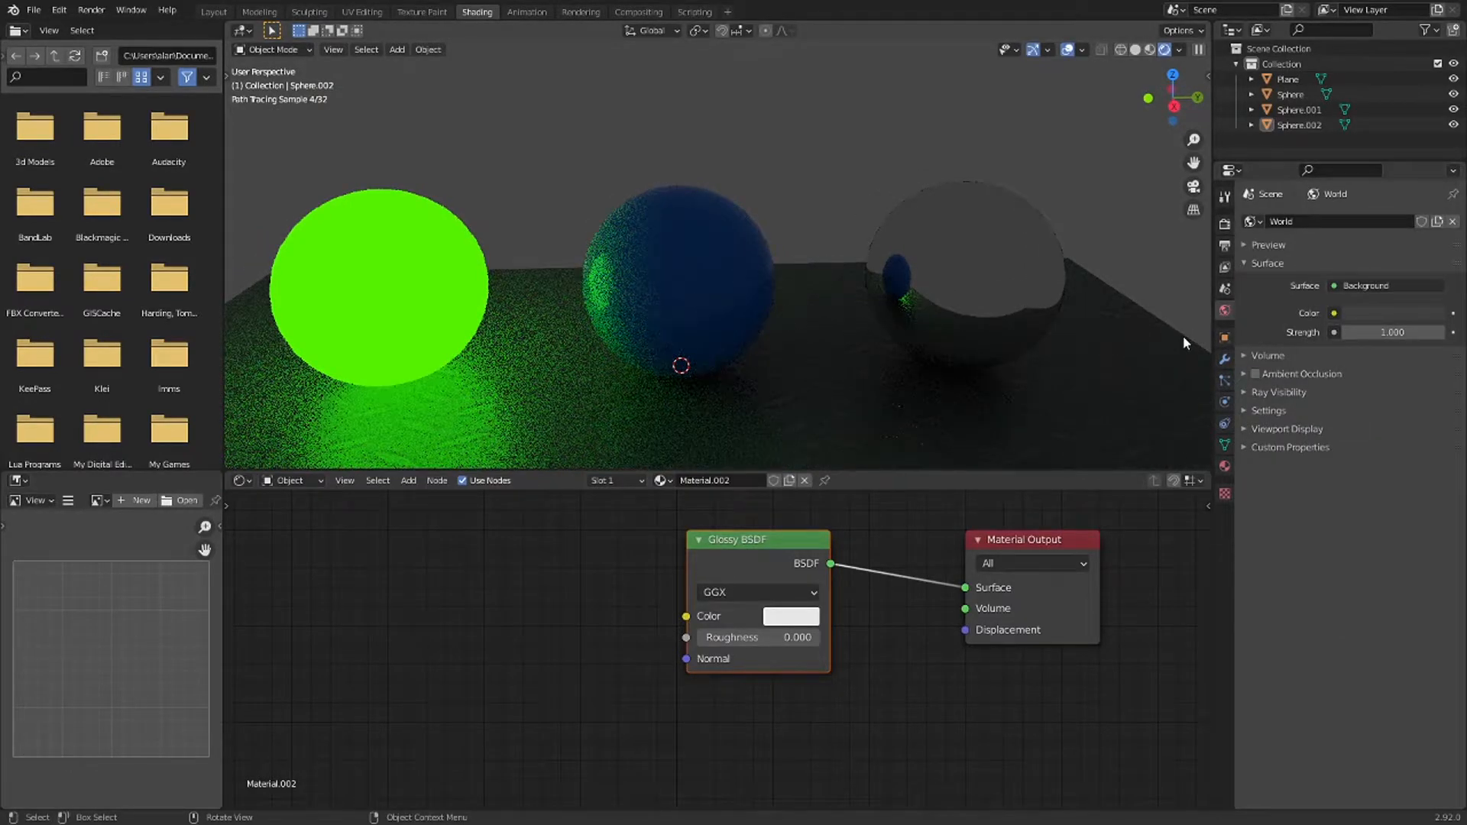
click(1337, 313)
click(1146, 357)
middle_drag(612, 386, 1192, 313)
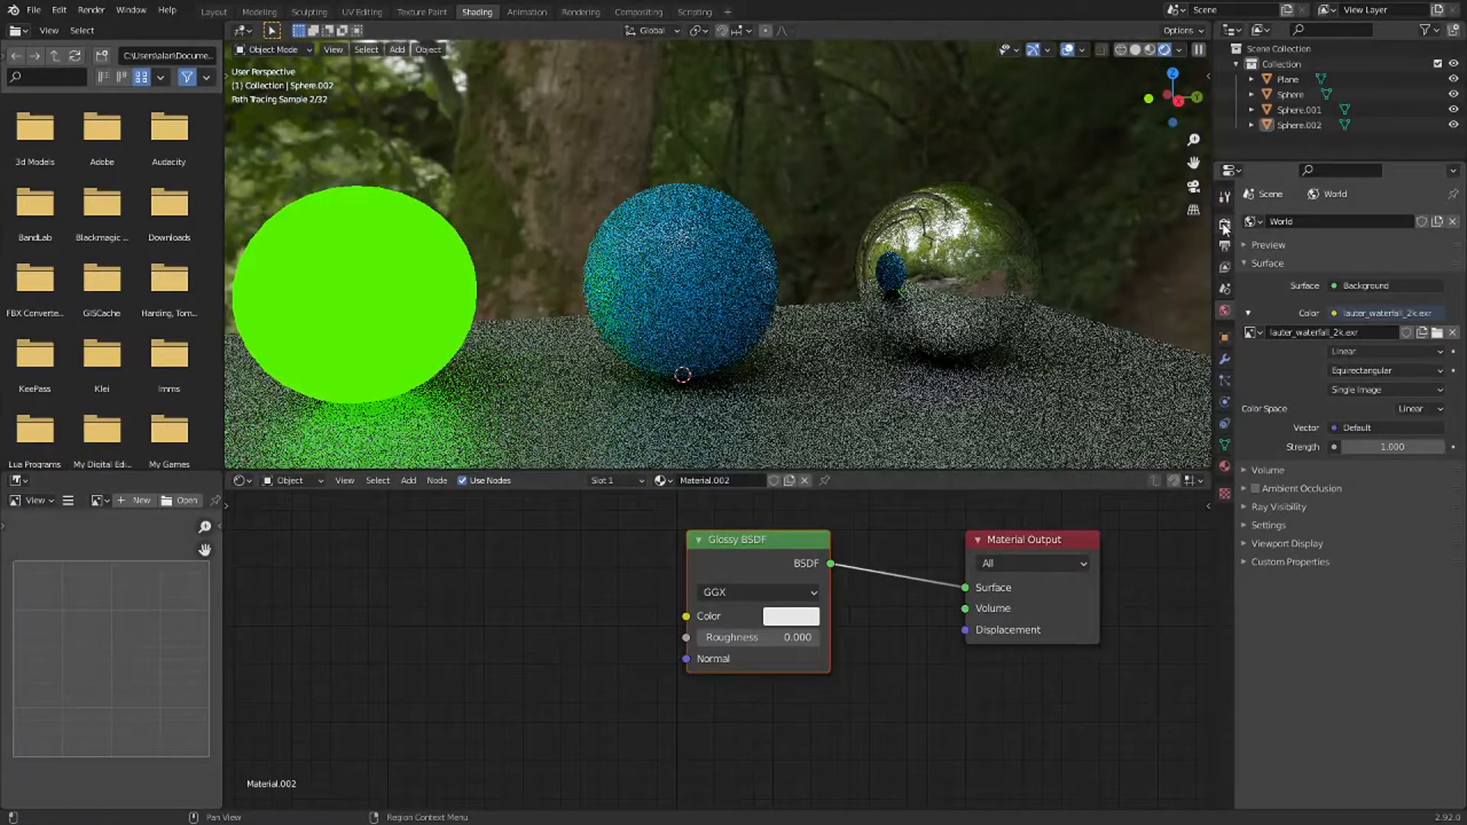
- Review the Denoising options in the render settings and enable Adaptive Sampling
click(1224, 223)
middle_drag(1084, 208, 1071, 214)
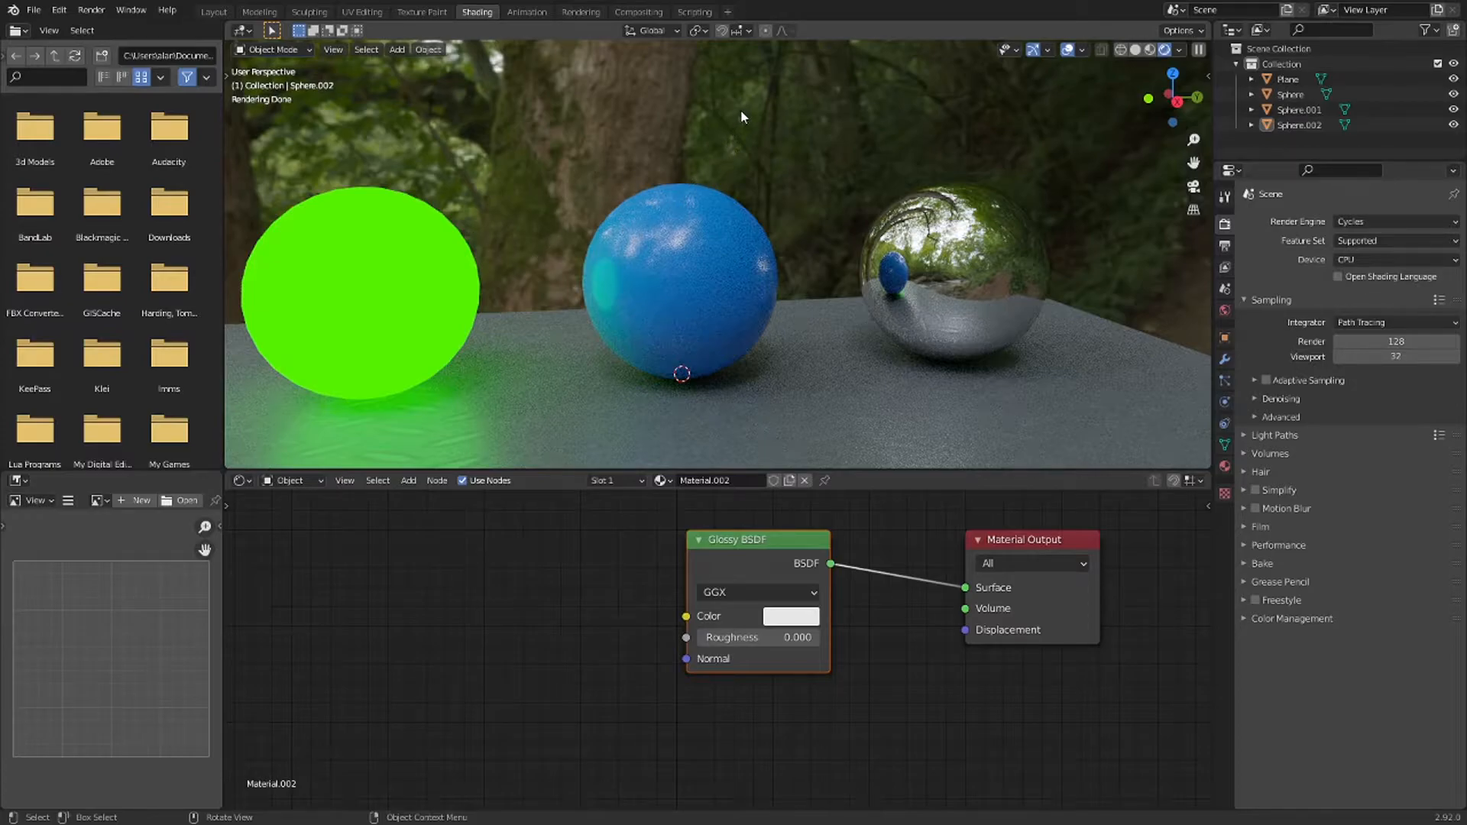
click(1283, 399)
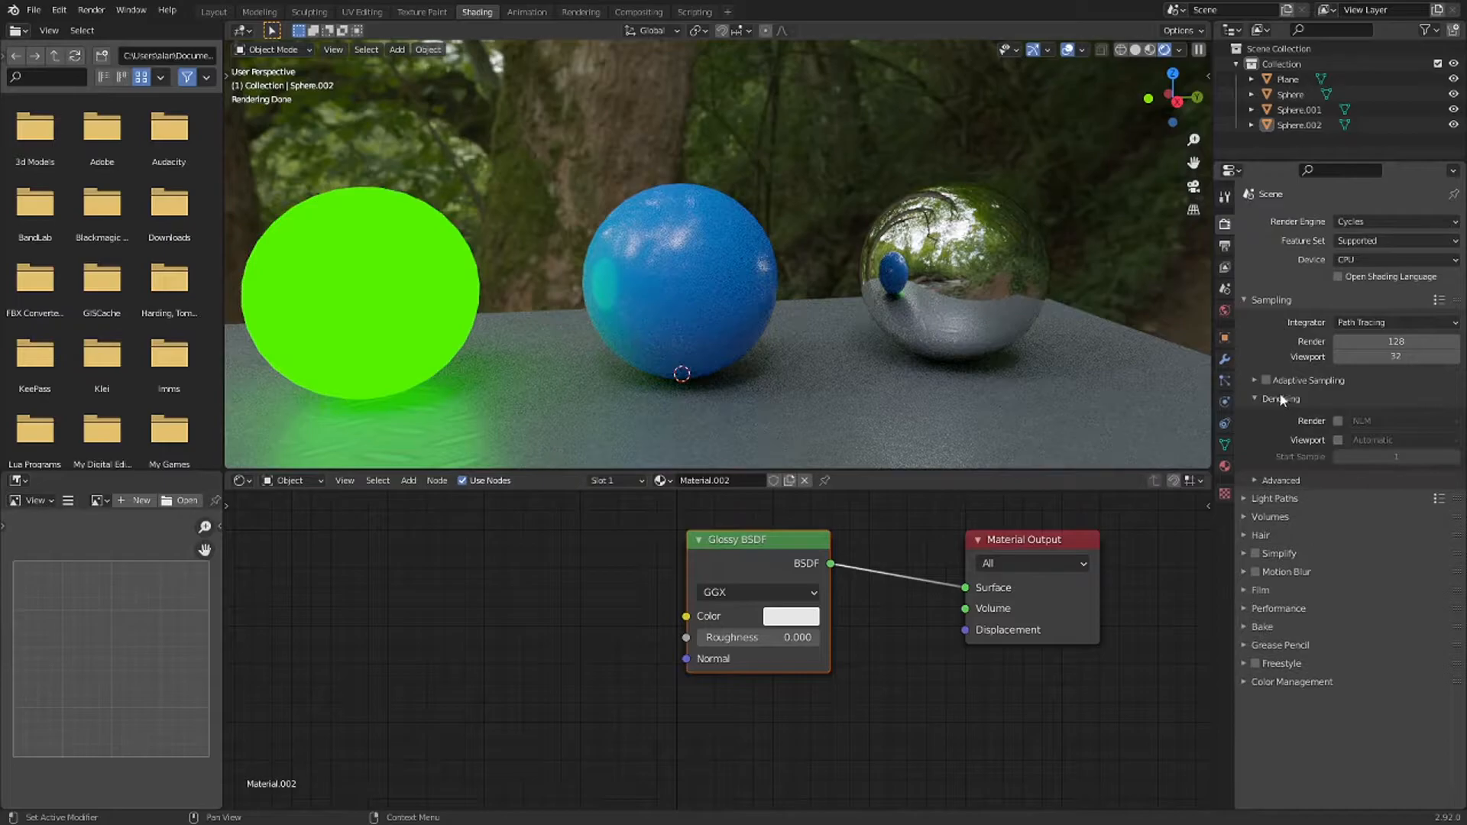
click(1281, 397)
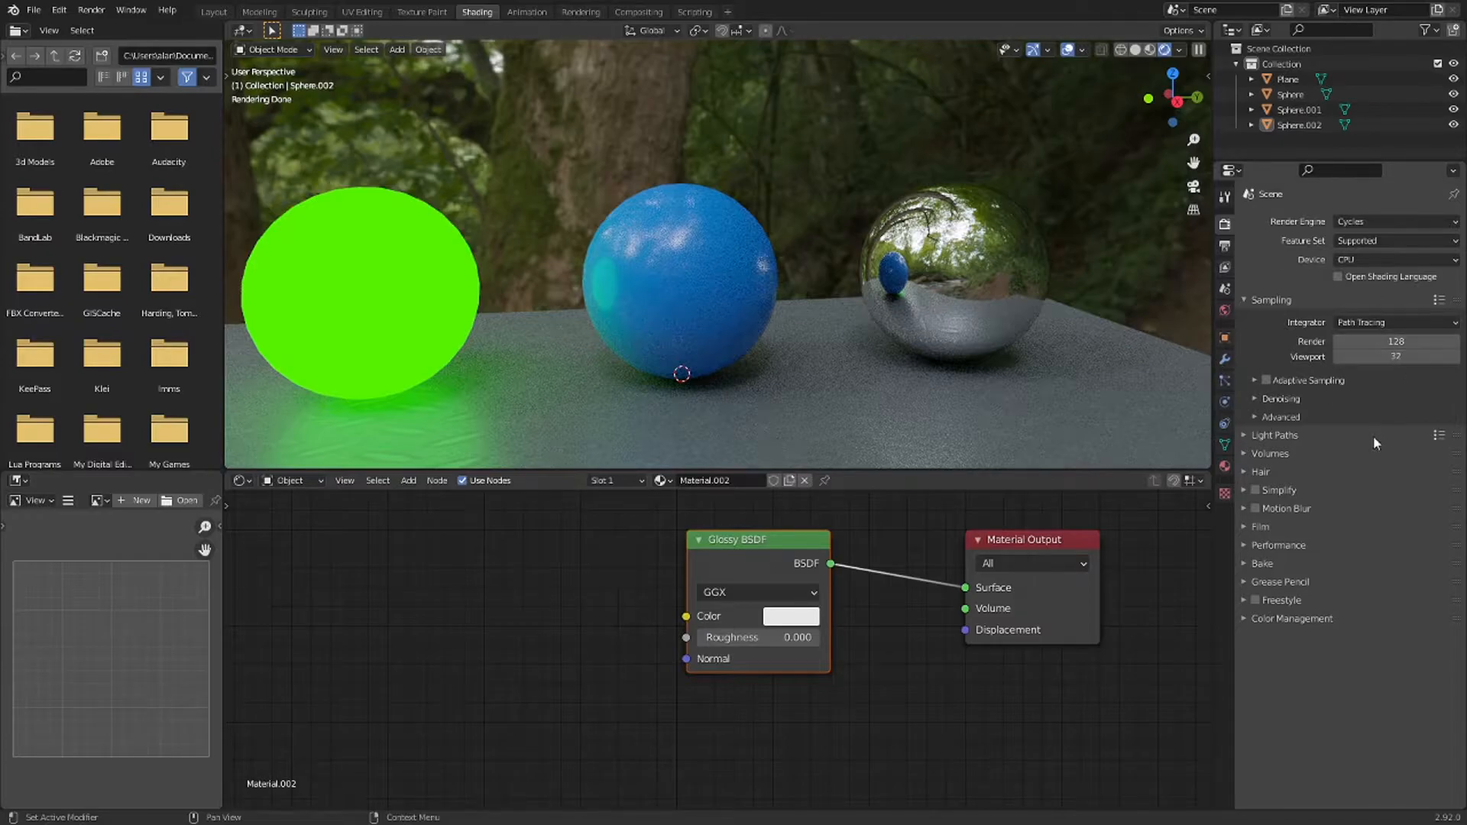
click(1298, 380)
click(1304, 383)
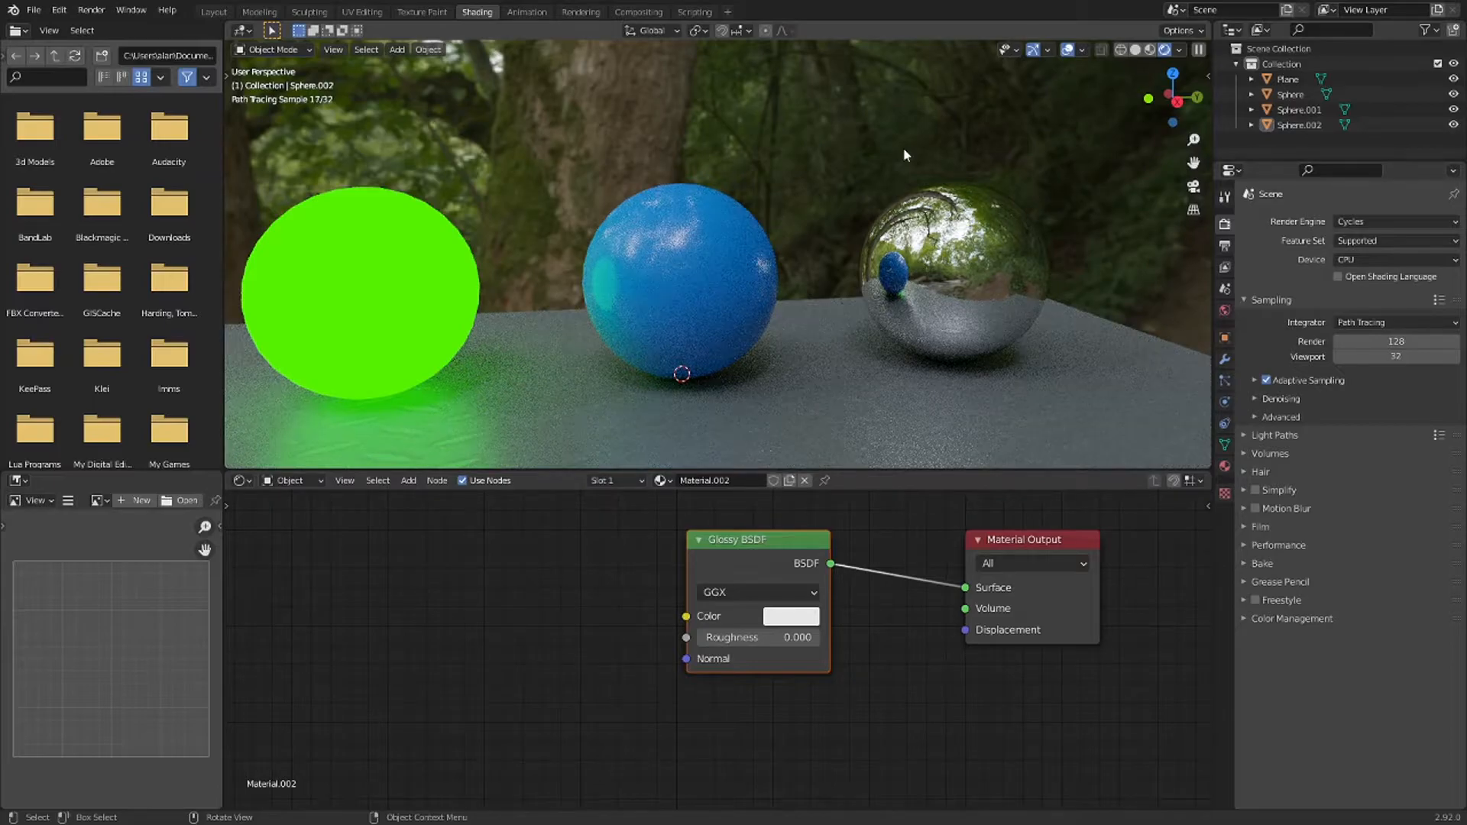
click(1287, 382)
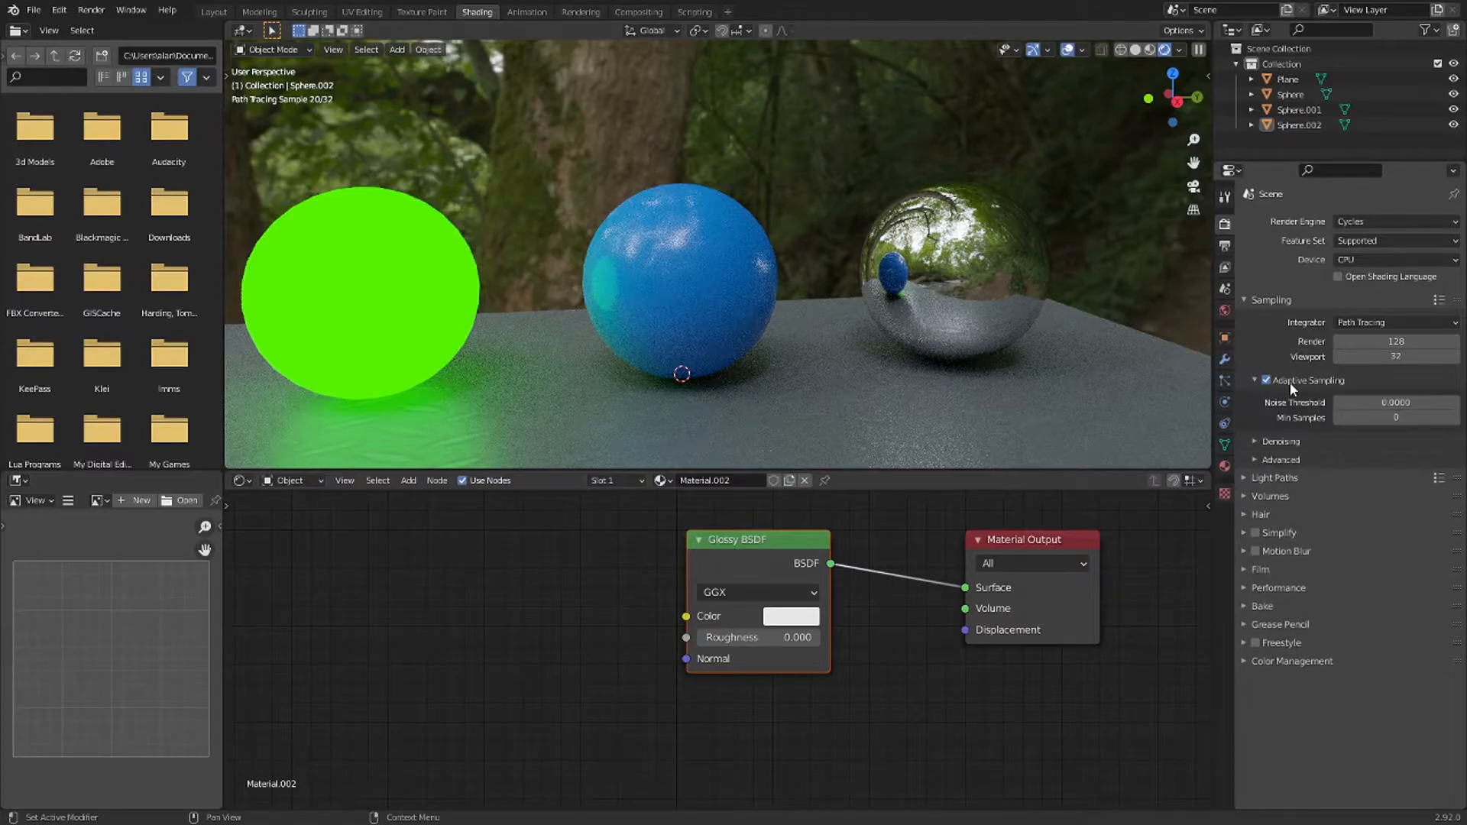
click(1295, 382)
click(1296, 382)
click(1291, 381)
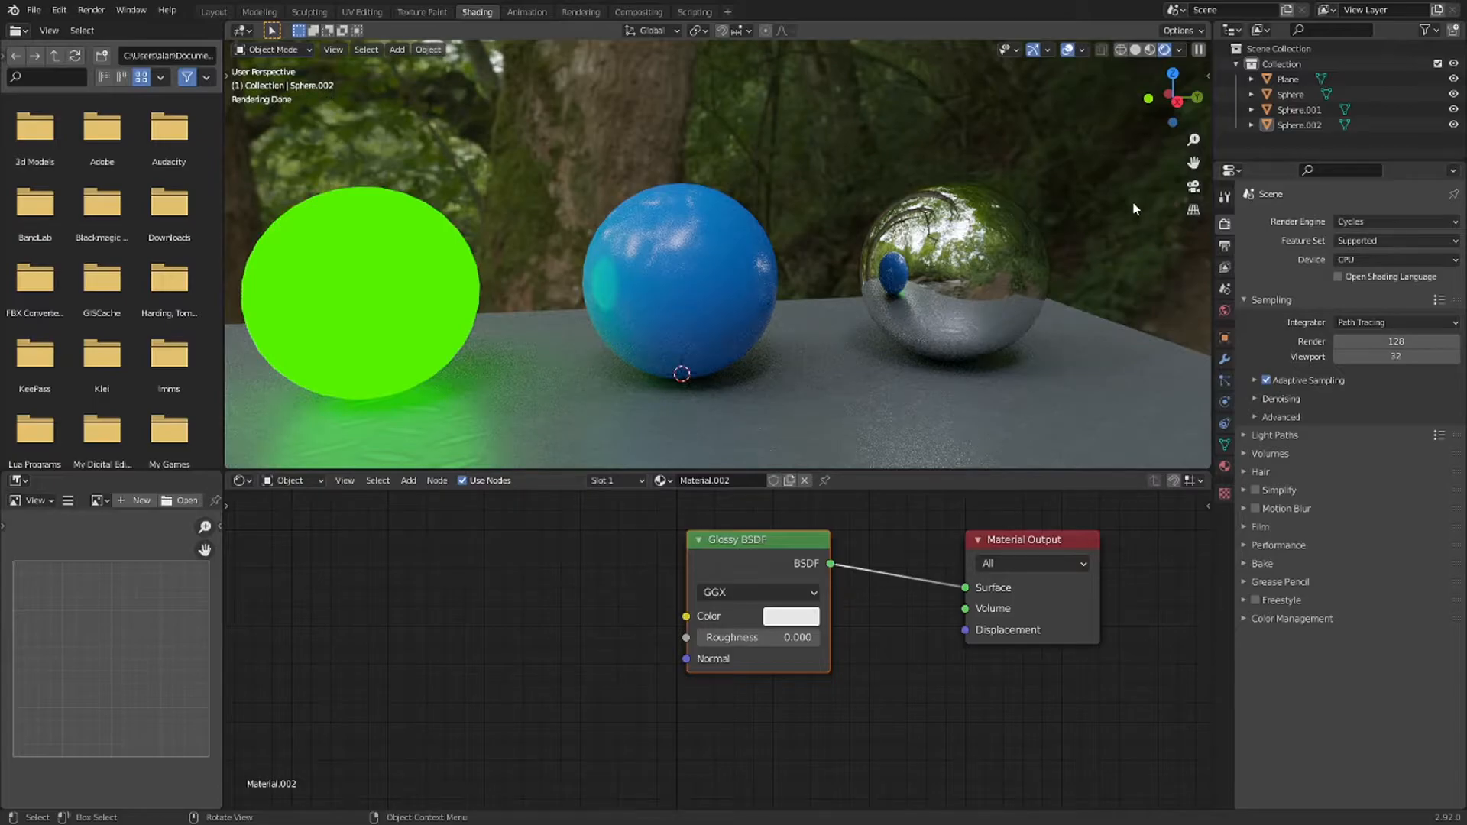
- Review the remaining Cycles render options, including Denoising, Hair, Simplify and Motion Blur
click(1287, 401)
click(1287, 403)
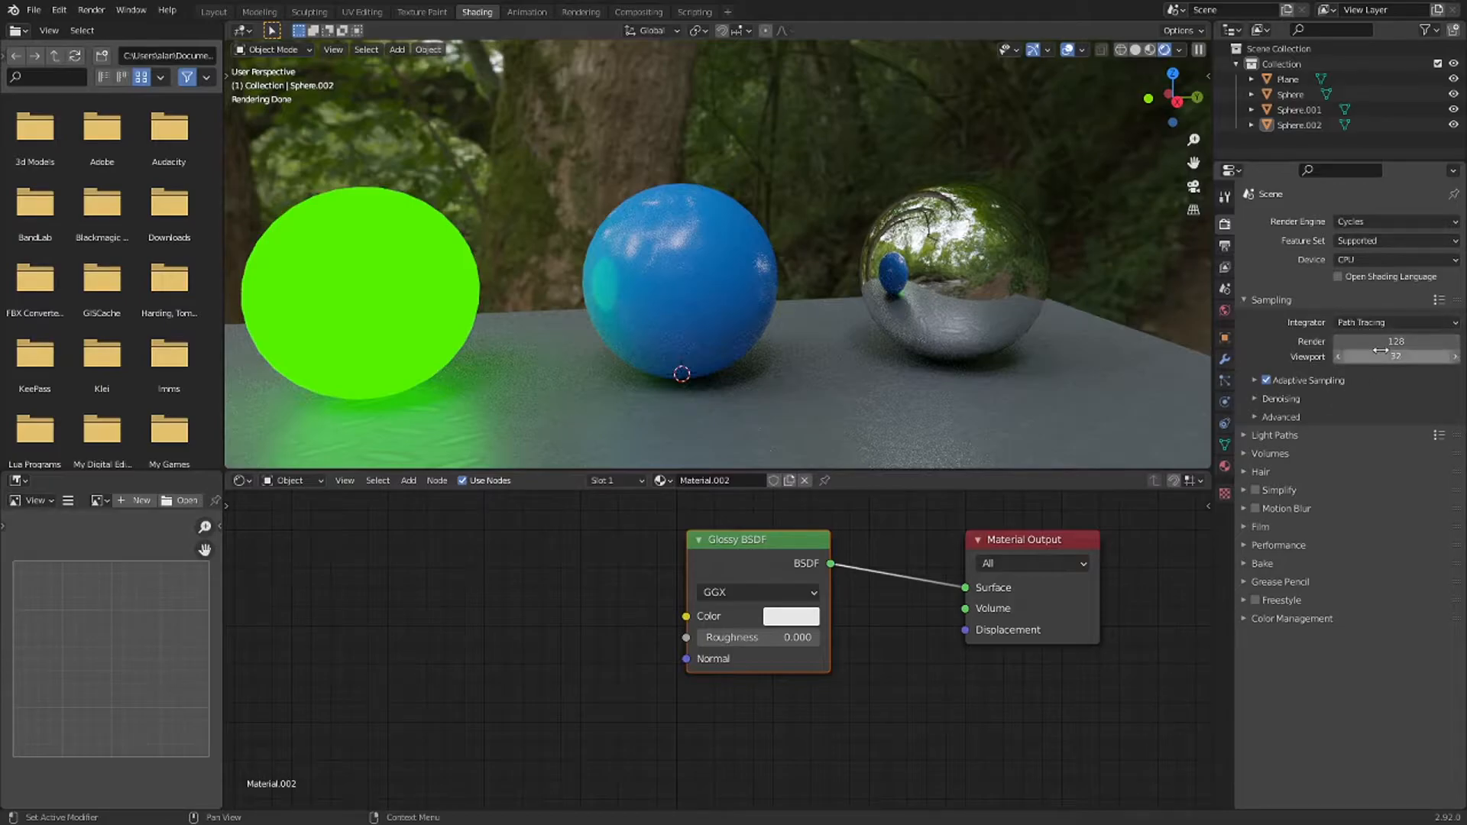
click(1288, 429)
click(1288, 429)
click(1280, 468)
click(1264, 473)
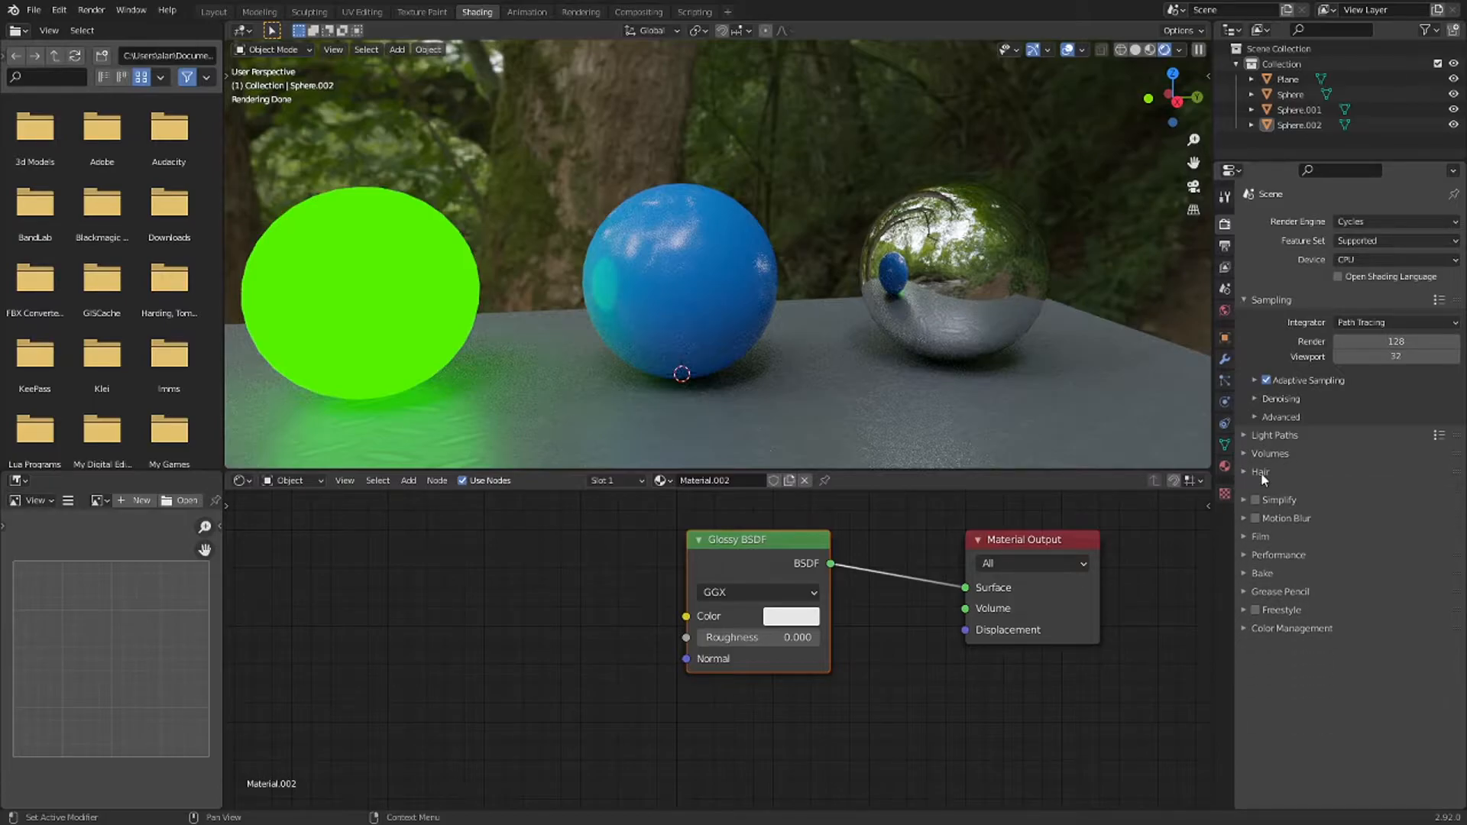
click(1285, 488)
click(1285, 488)
click(1295, 507)
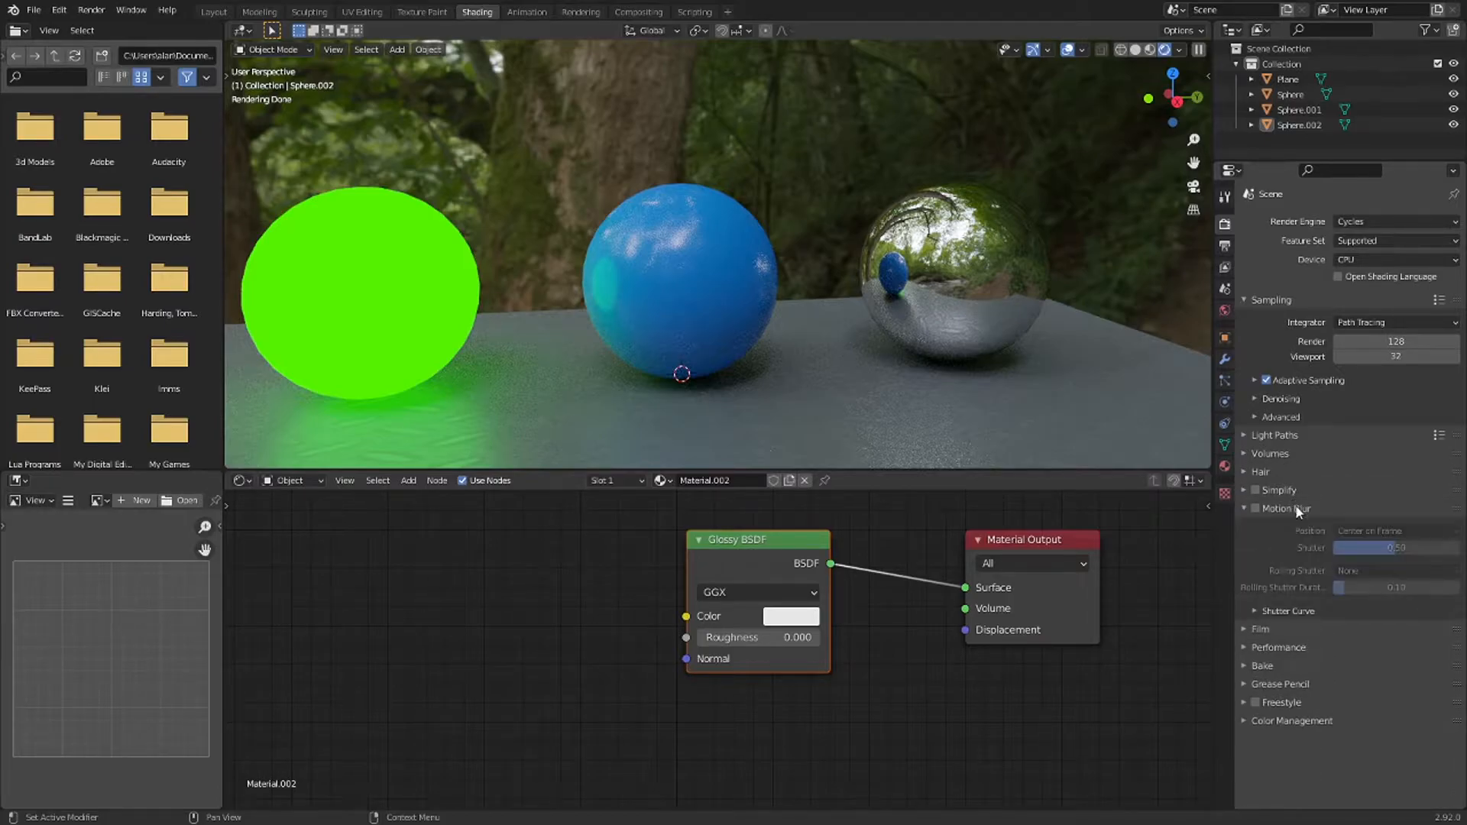
click(1297, 507)
- Enable the Transparent film option in the render settings
click(1262, 527)
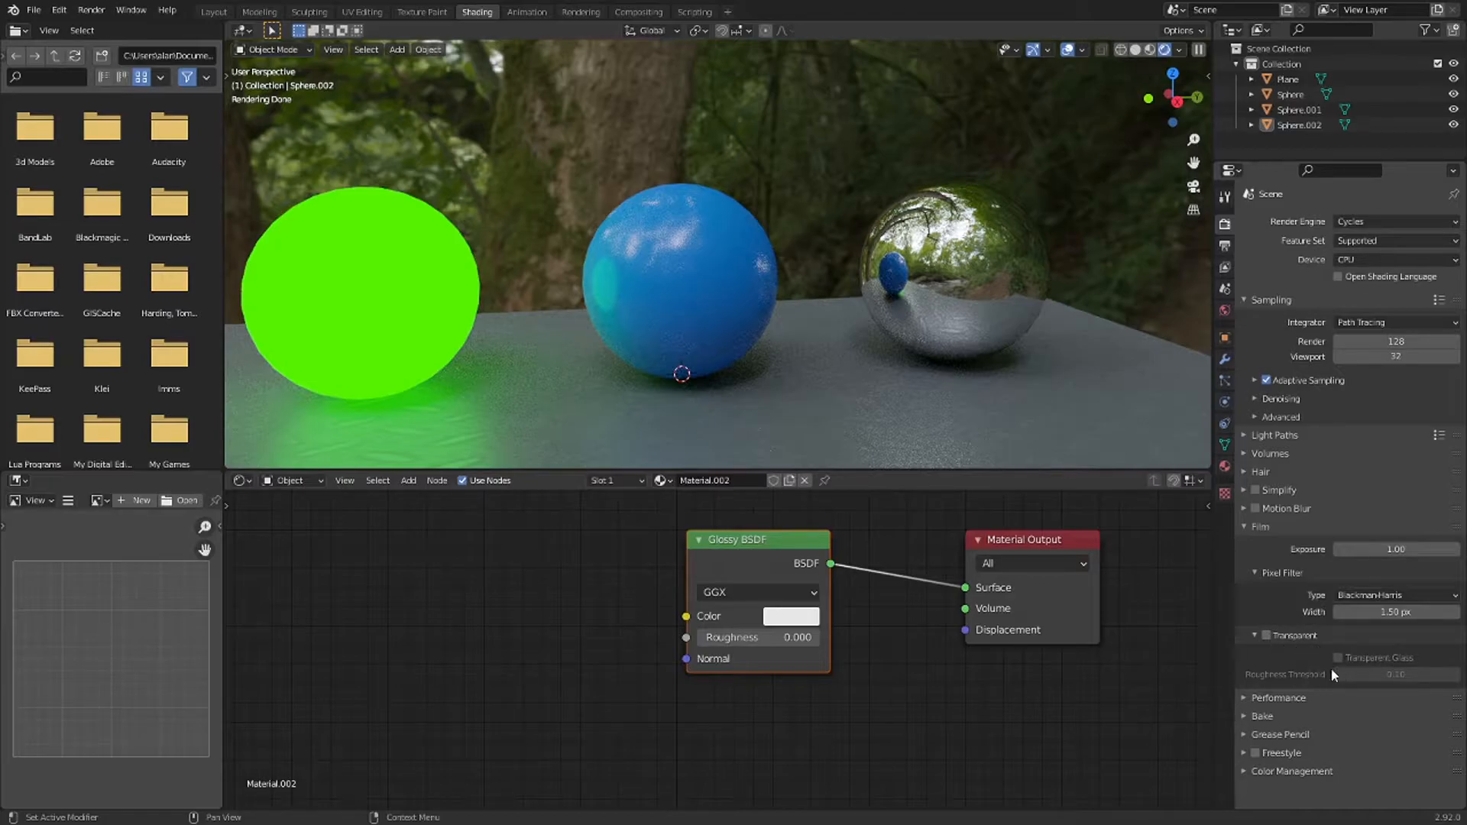
click(1266, 635)
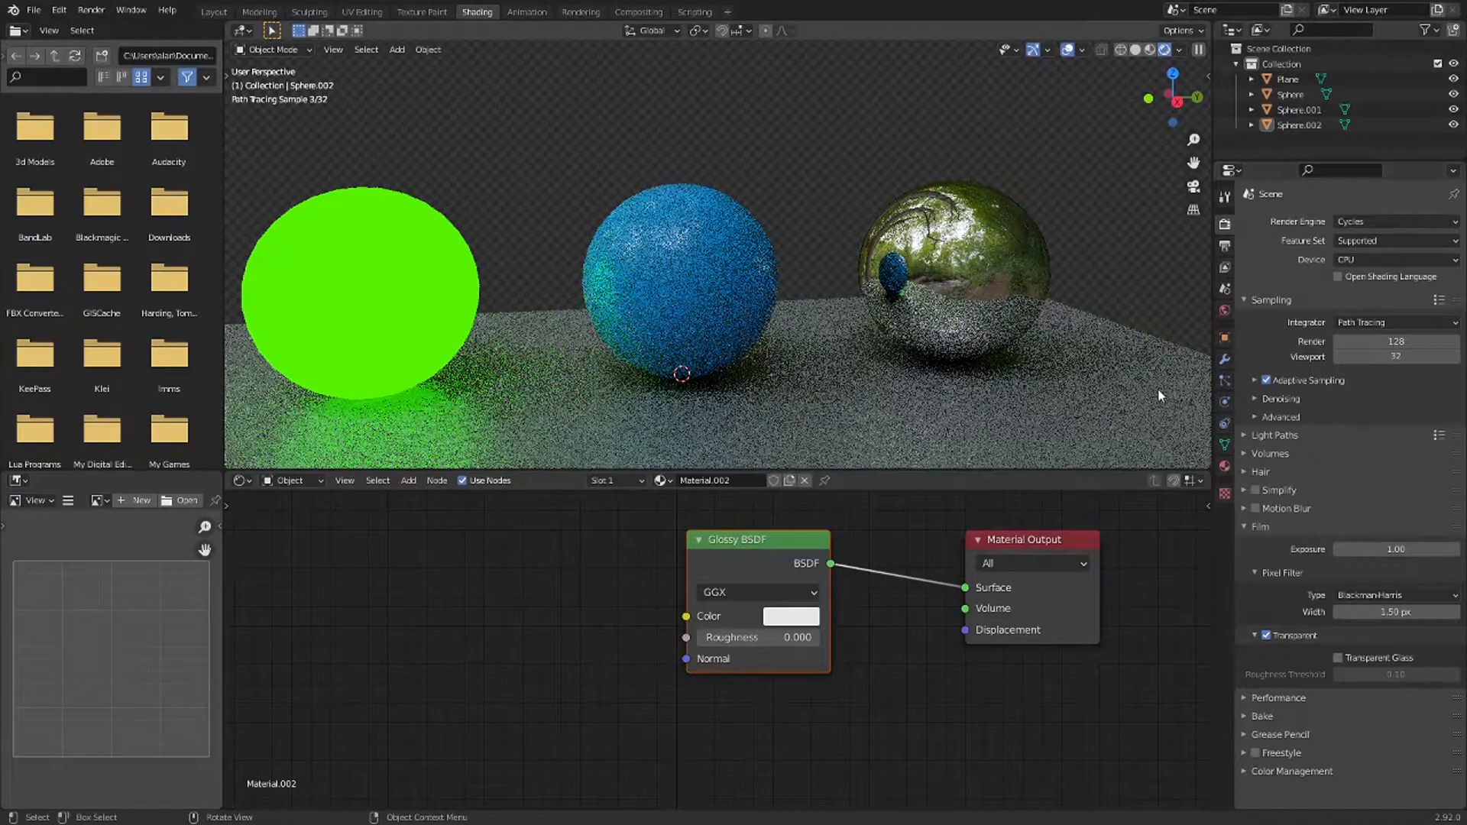
click(1262, 524)
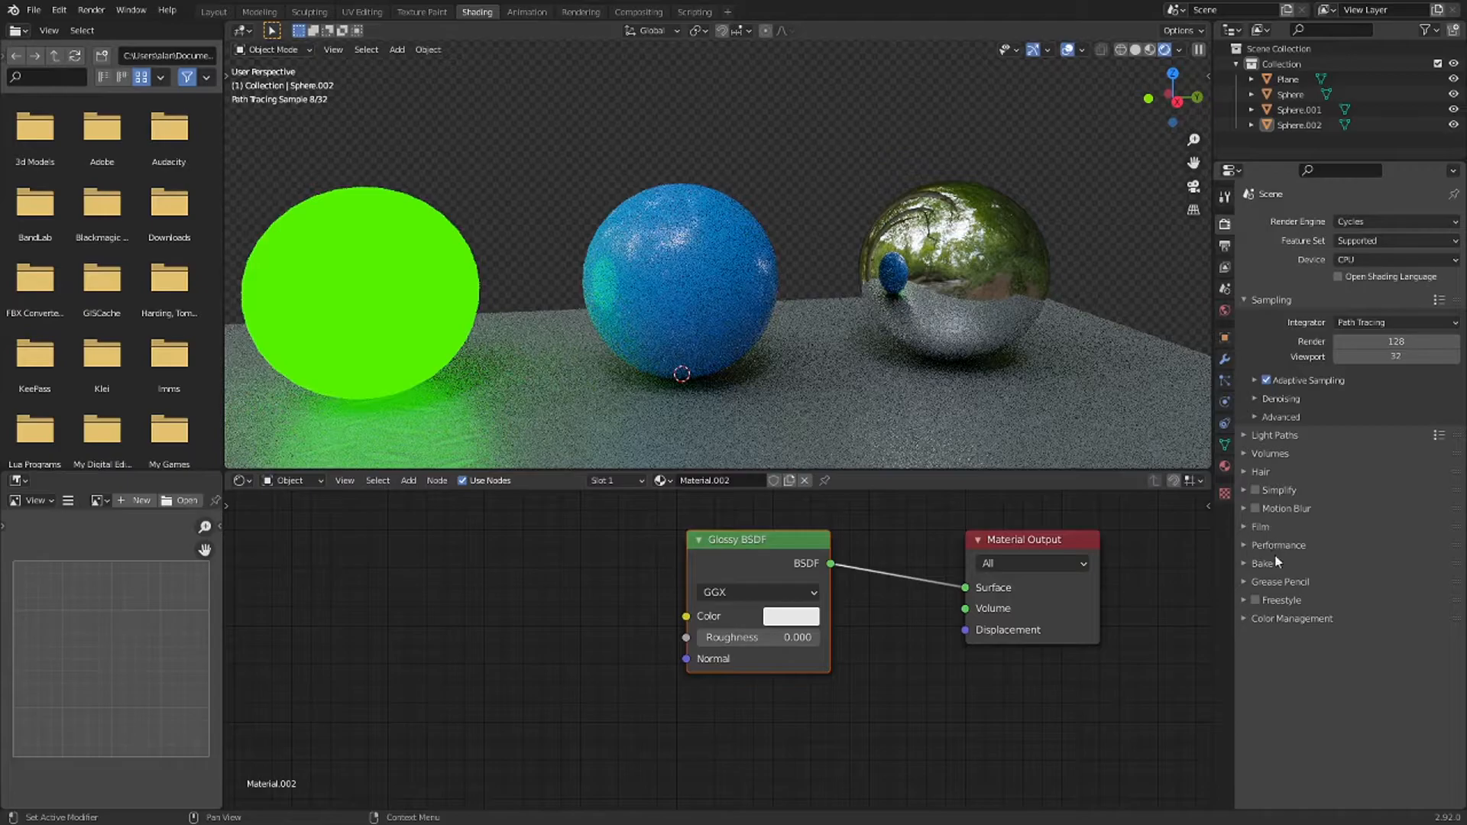
- Review the Bake, Color Management and Performance options in the render settings
click(1267, 564)
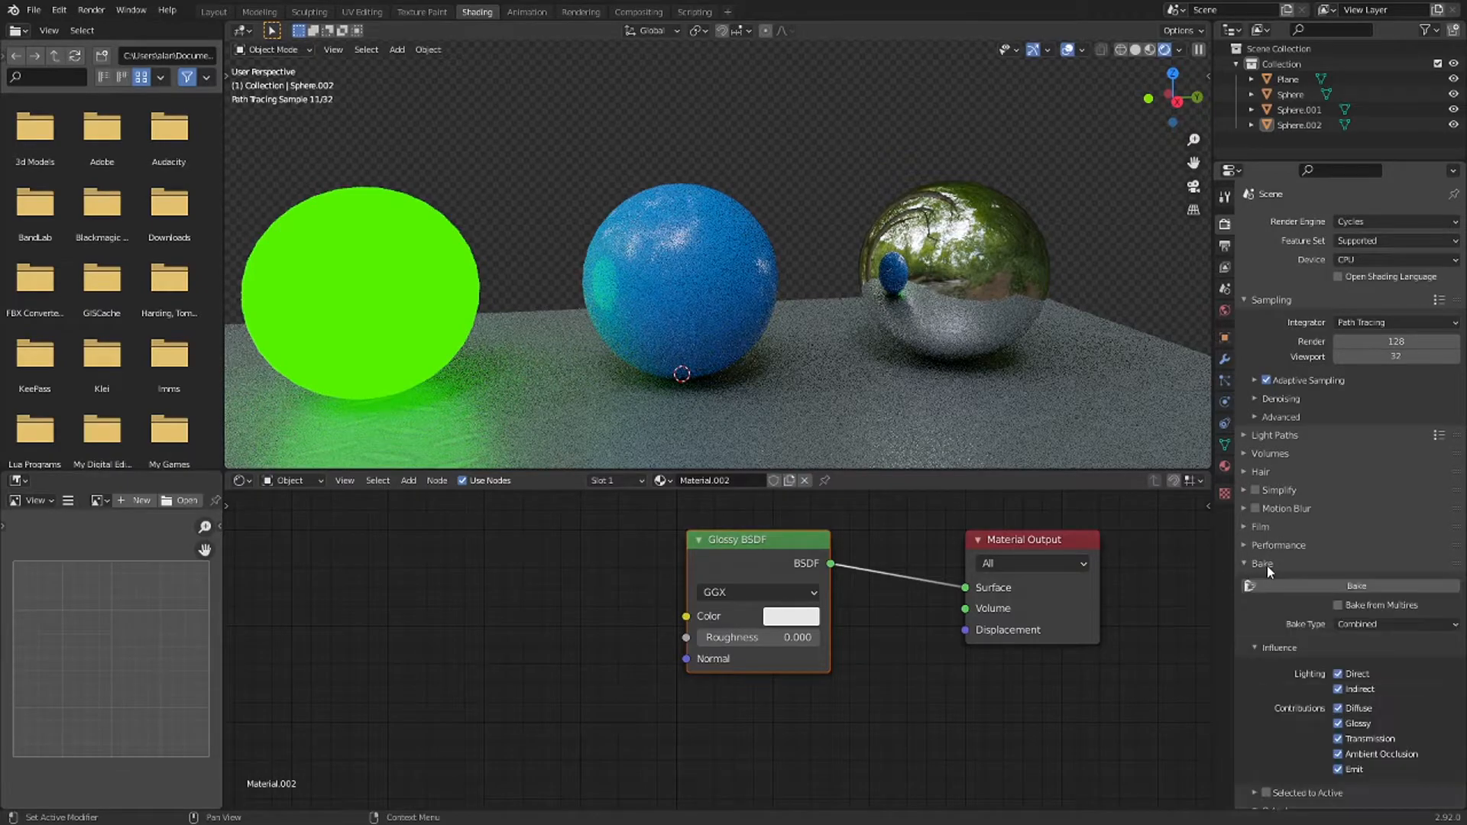
scroll(1266, 565, down, 4)
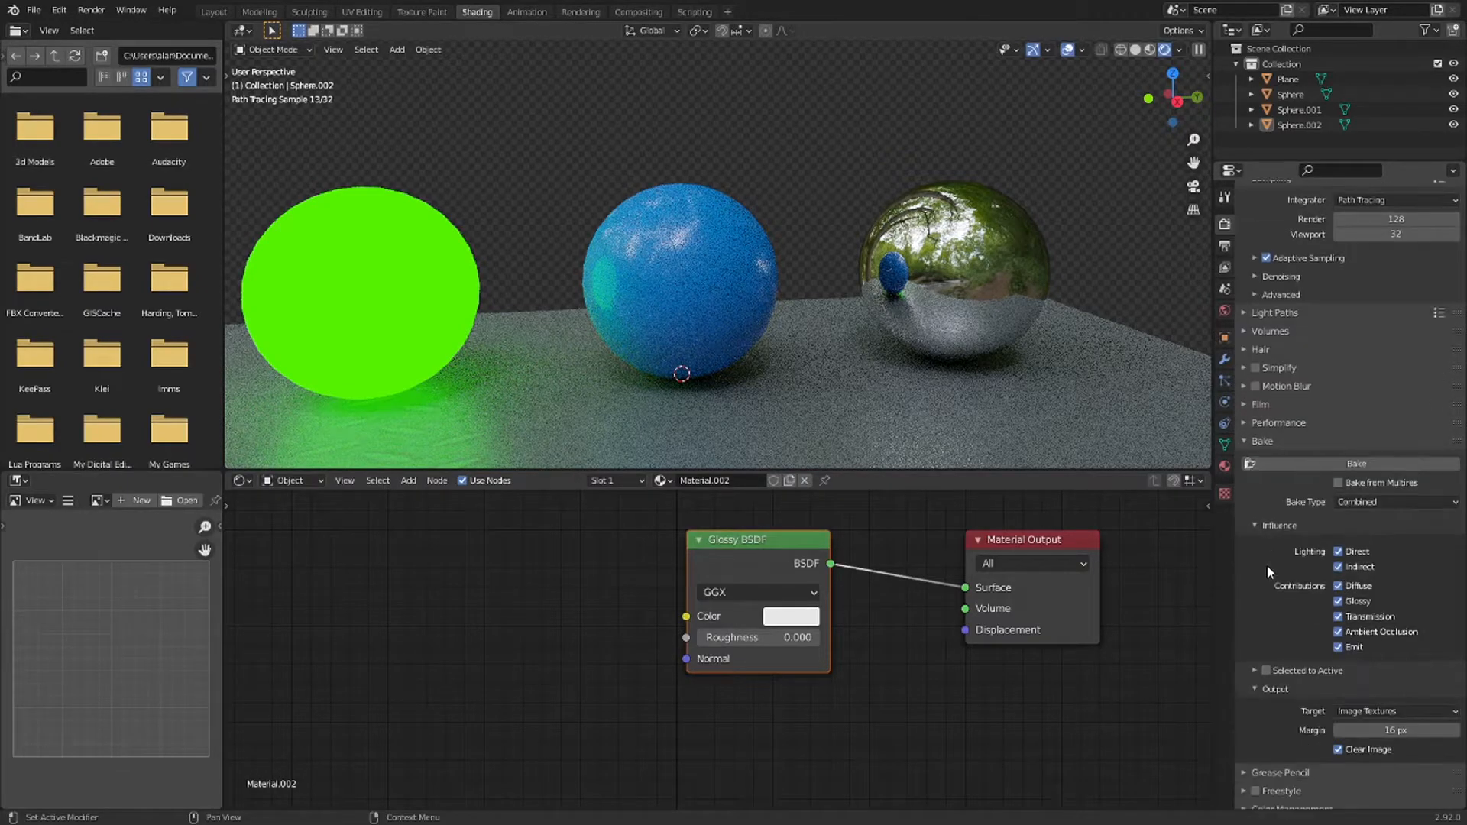
scroll(1267, 572, up, 4)
click(1260, 566)
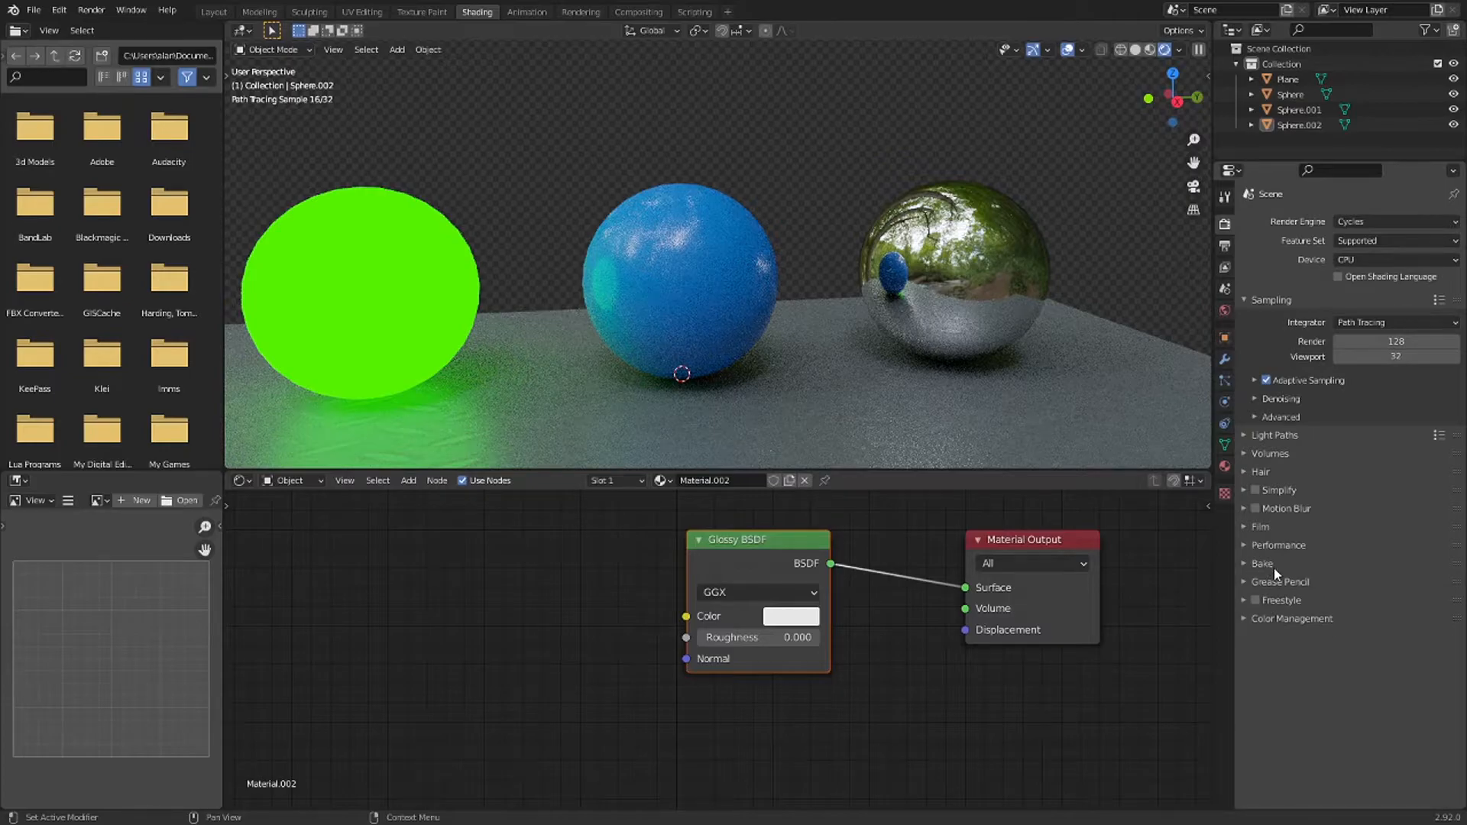
click(1288, 621)
click(1281, 619)
click(1286, 547)
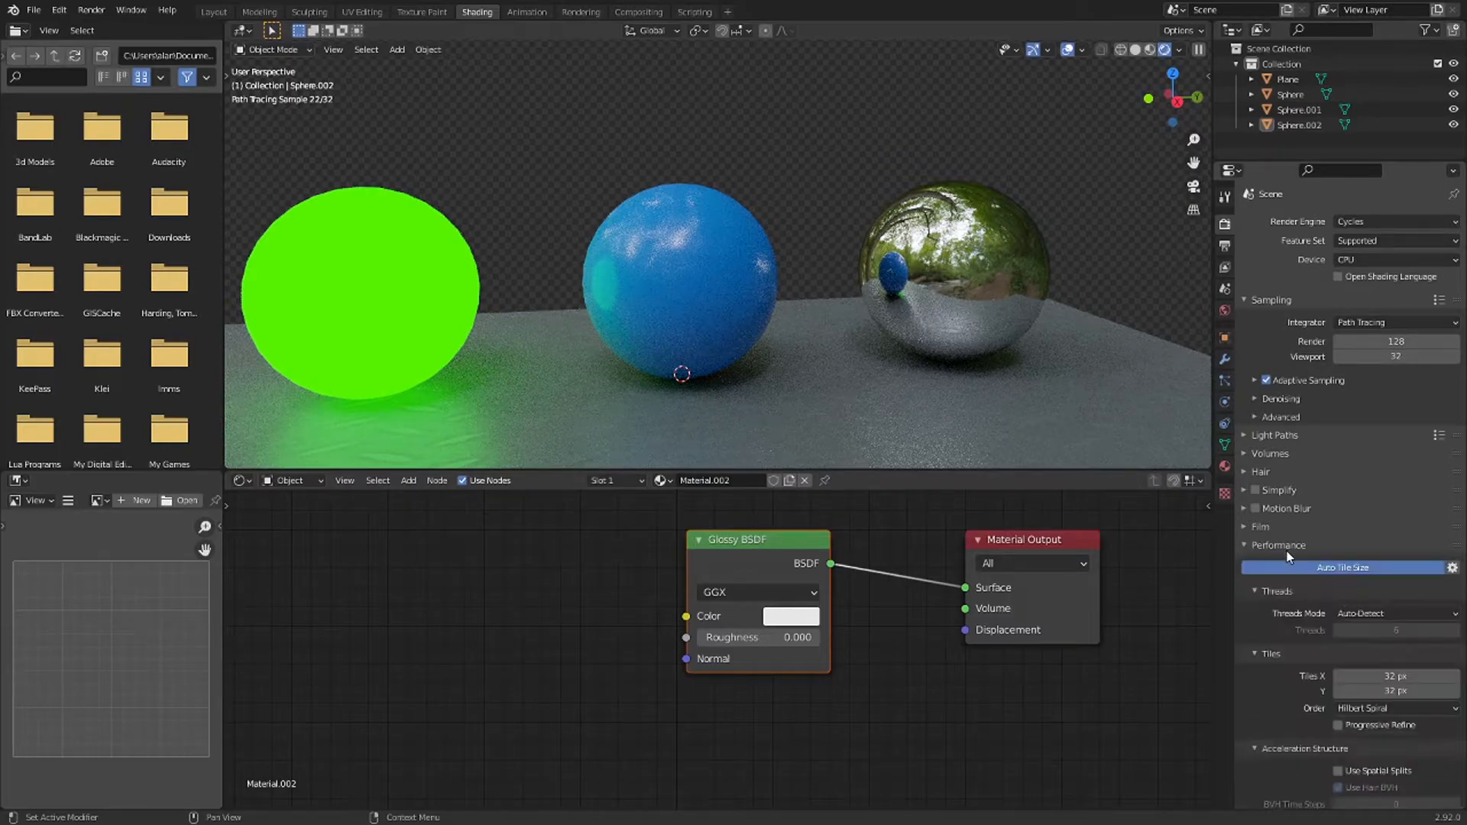
click(1286, 547)
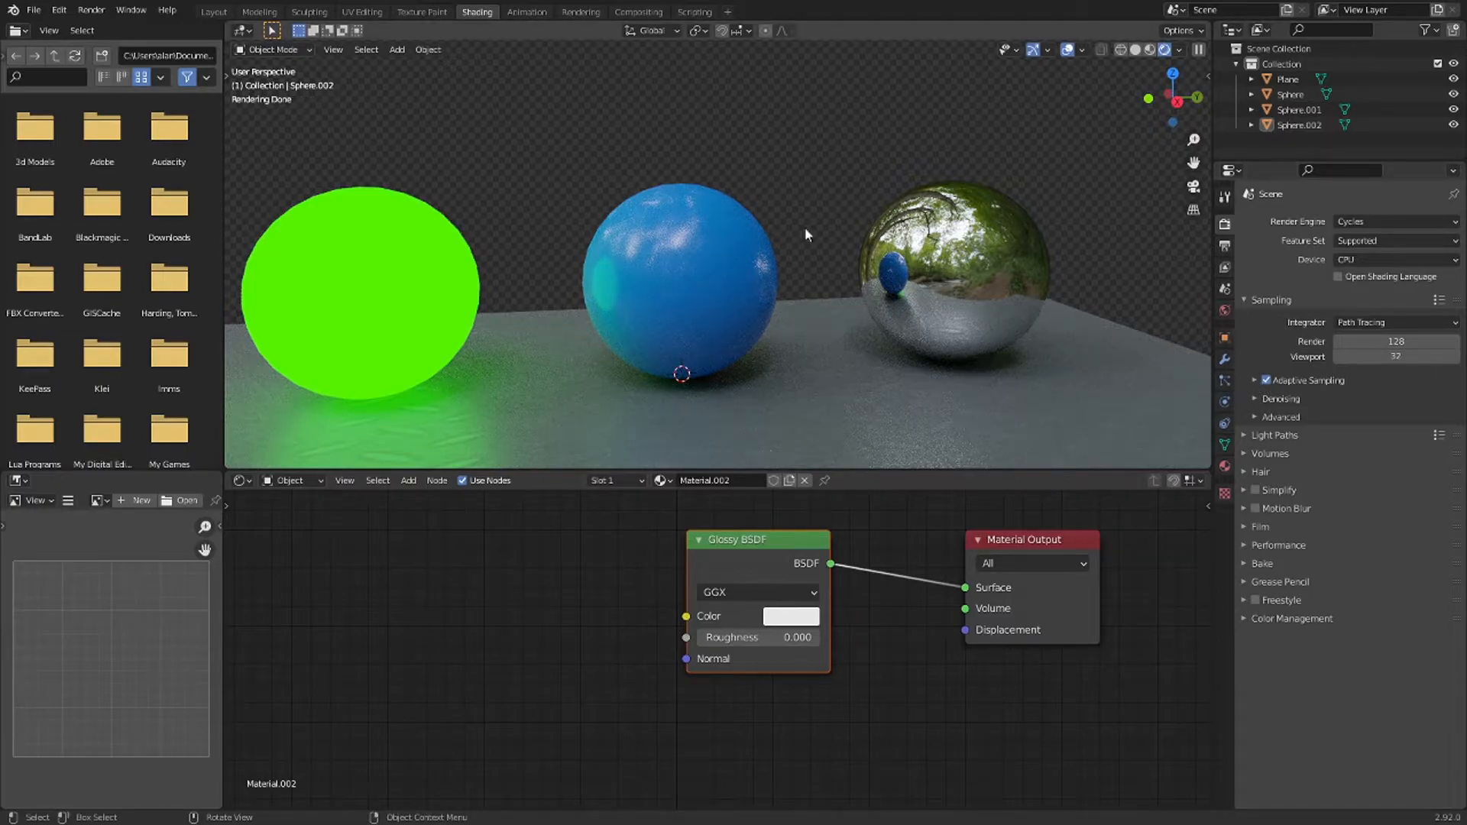
- Set the Displacement node's Scale to 1 in the floor plane's material
click(825, 346)
middle_drag(790, 172, 777, 252)
shift+middle_drag(818, 301, 842, 265)
middle_drag(986, 764, 995, 604)
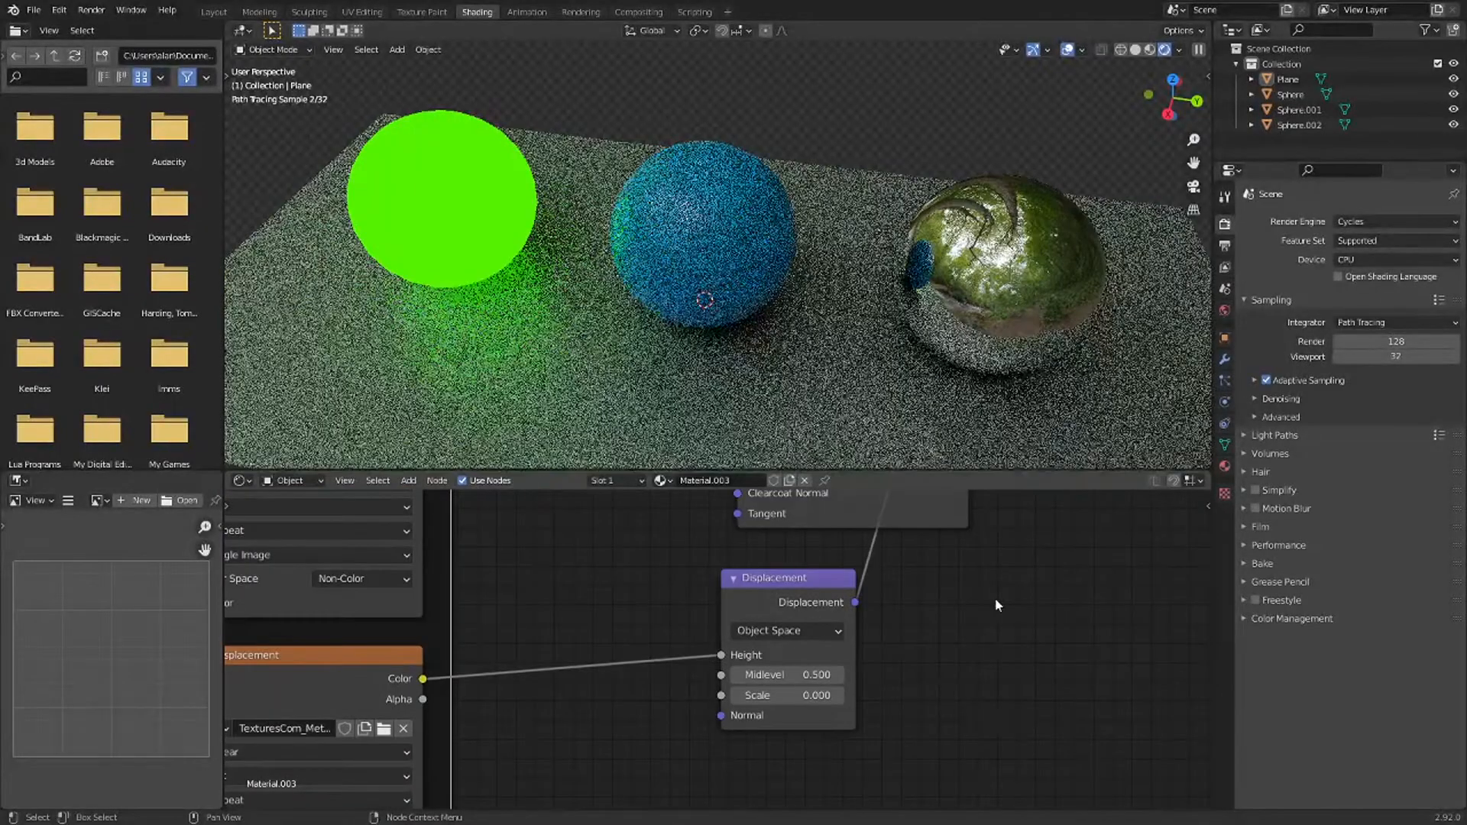
scroll(996, 605, down, 4)
middle_drag(1093, 495, 1079, 534)
middle_drag(990, 636, 938, 585)
double_click(786, 713)
text(1)
key(Return)
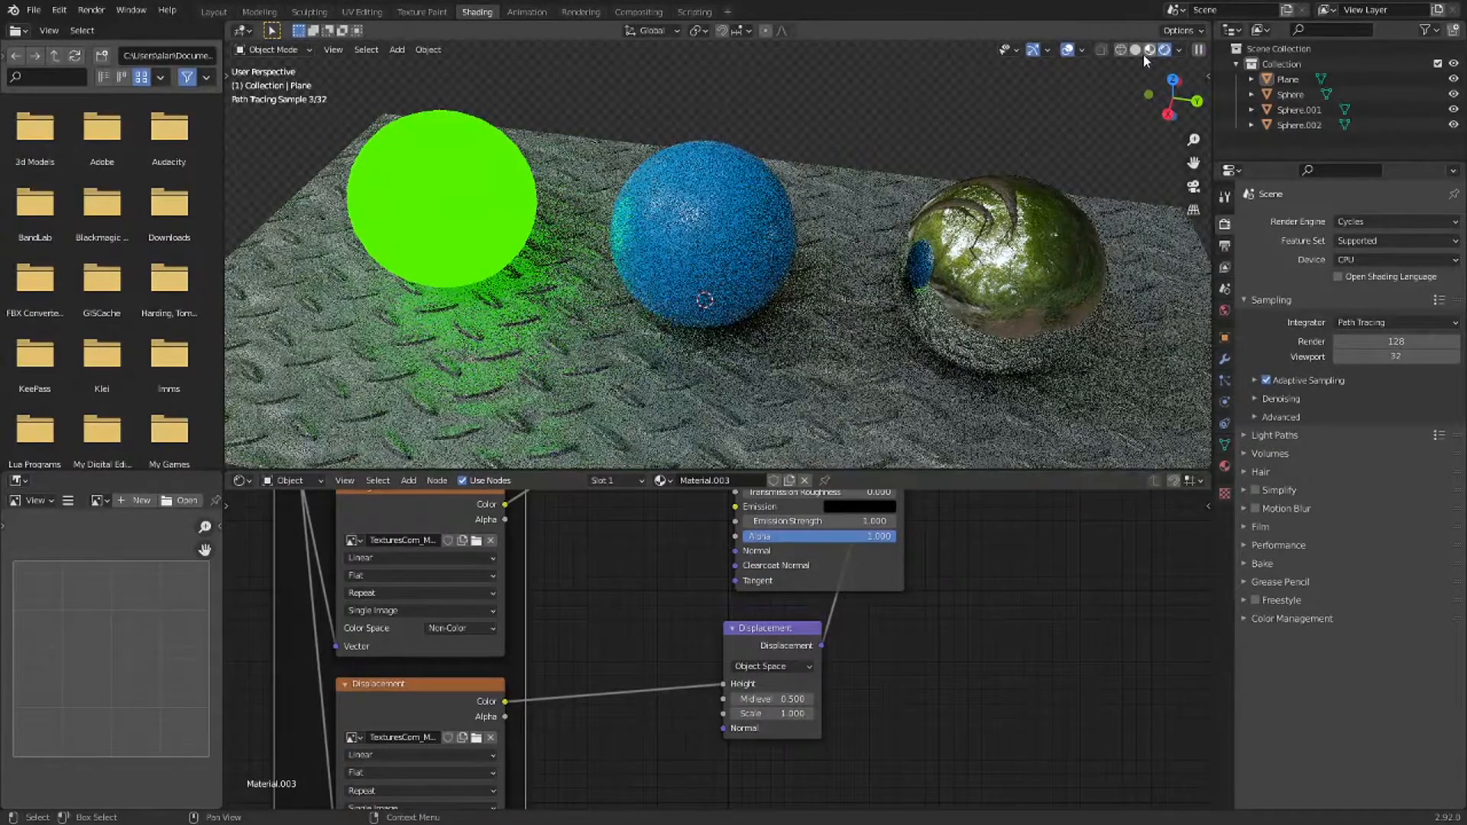
- Switch the viewport to Material Preview shading for a close look at the floor plane's surface relief
click(1150, 50)
middle_drag(761, 268, 876, 330)
scroll(875, 329, up, 4)
scroll(875, 330, up, 1)
- Adjust the floor plane's Displacement node to a Midlevel of 0 and a Scale of 1
drag(778, 714, 877, 714)
click(781, 713)
double_click(786, 698)
text(0)
key(Return)
scroll(682, 689, up, 1)
click(772, 716)
text(1)
key(Return)
middle_drag(955, 397, 899, 271)
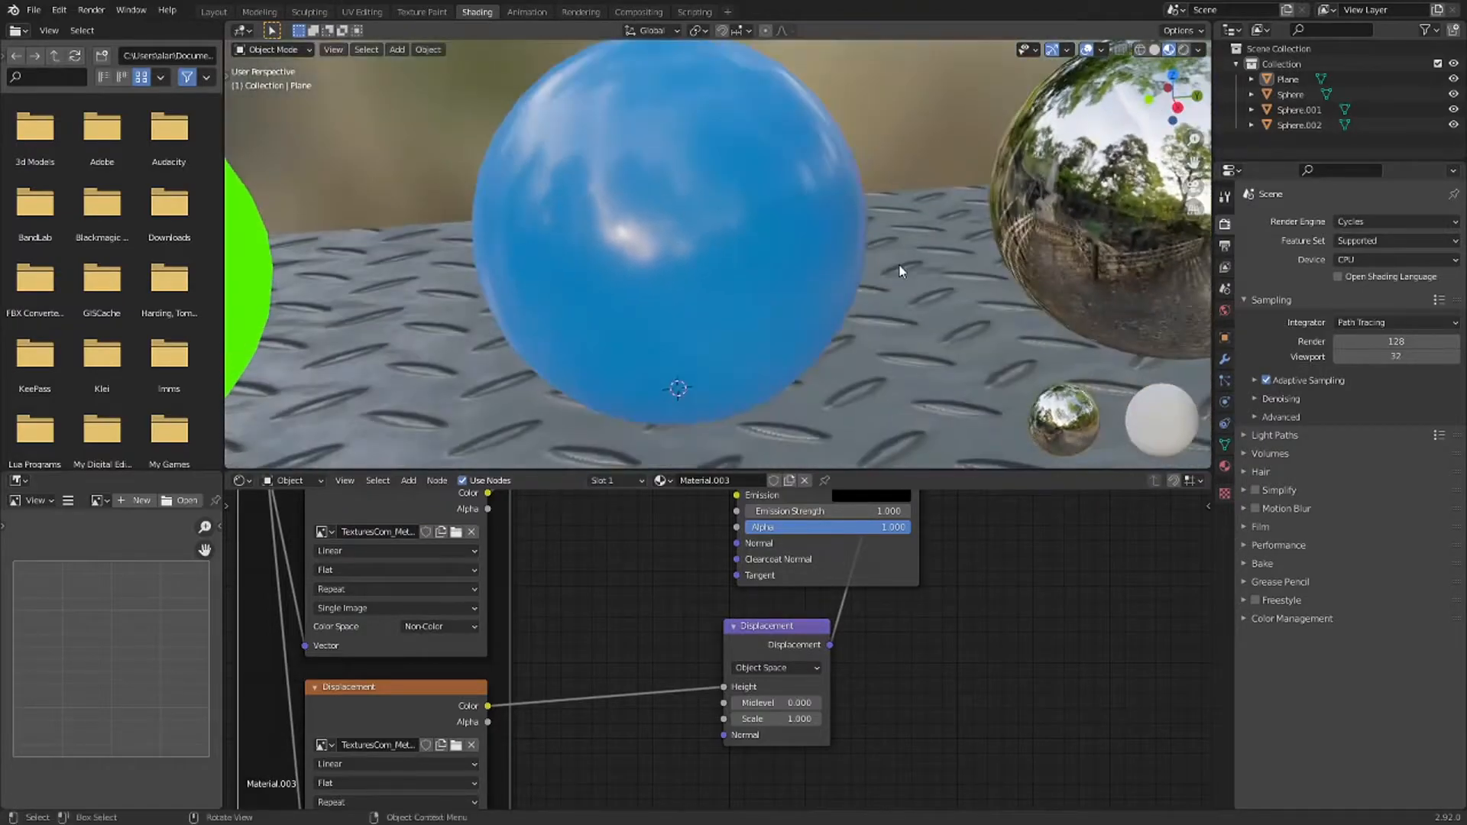
- Set the floor plane material's surface displacement method to Displacement and Bump
scroll(917, 298, down, 3)
middle_drag(1071, 658, 961, 693)
middle_drag(921, 587, 1014, 641)
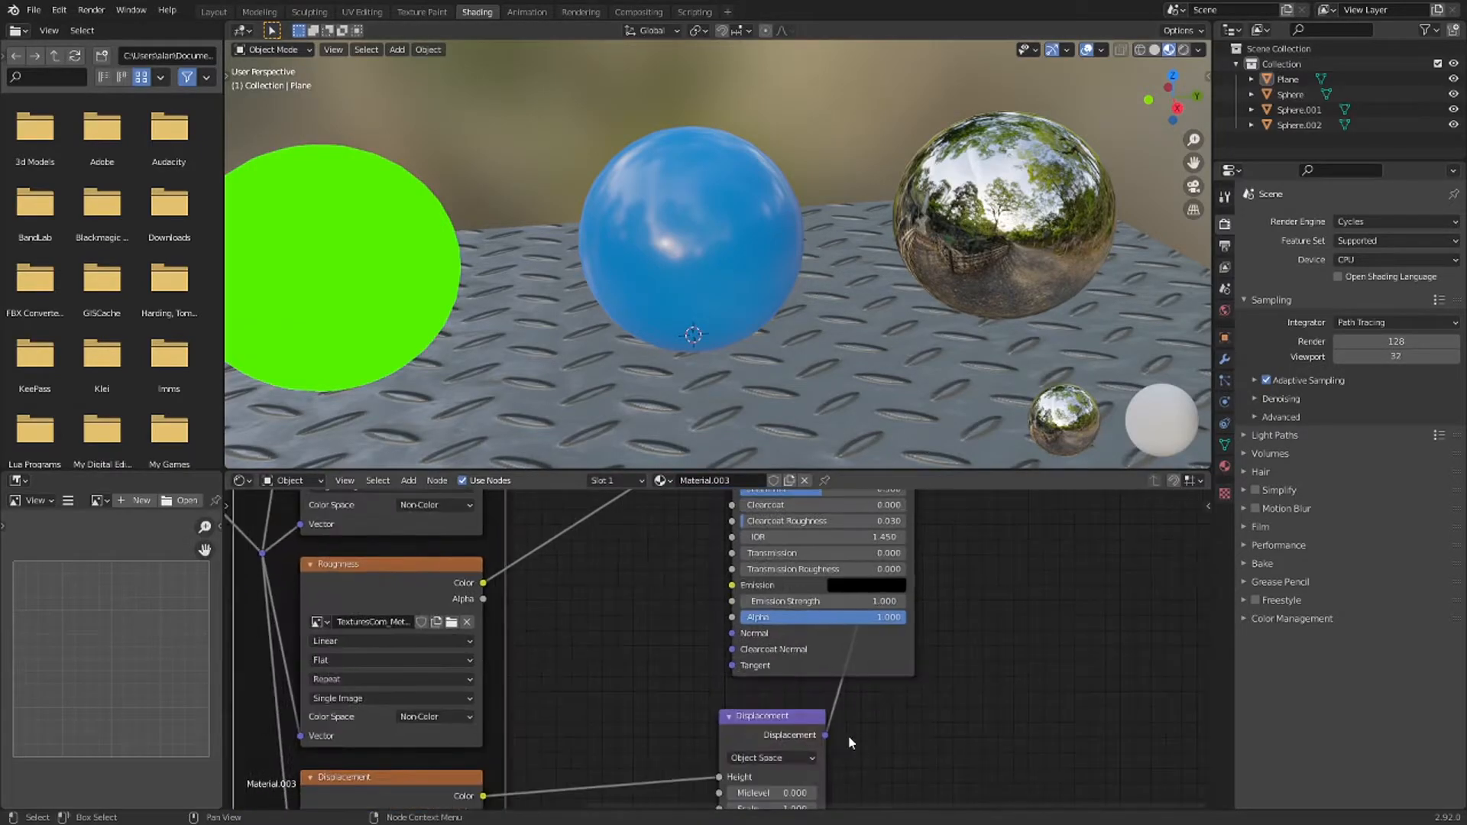
middle_drag(790, 726, 909, 619)
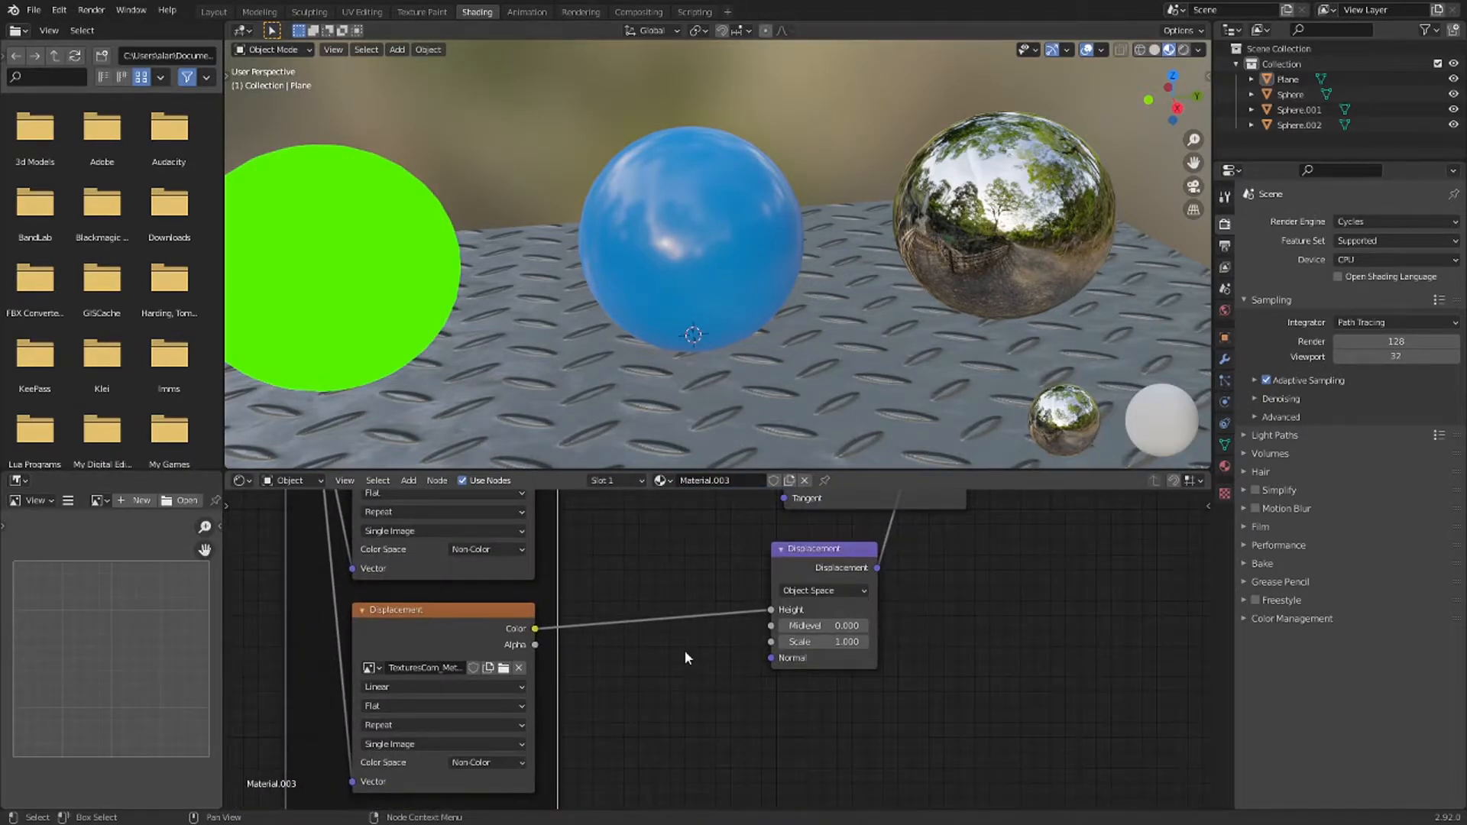
middle_drag(1032, 638, 934, 762)
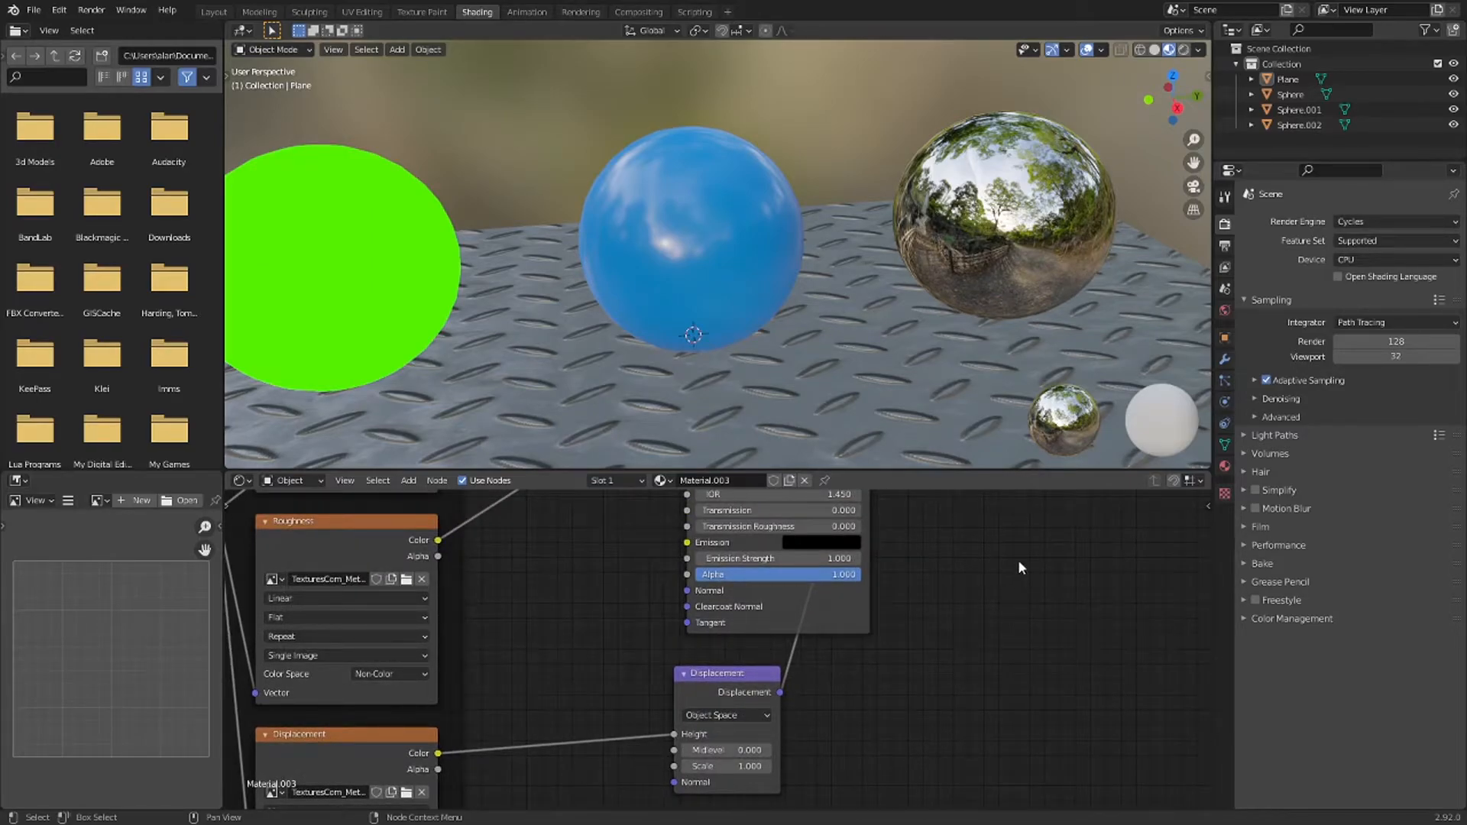
key(n)
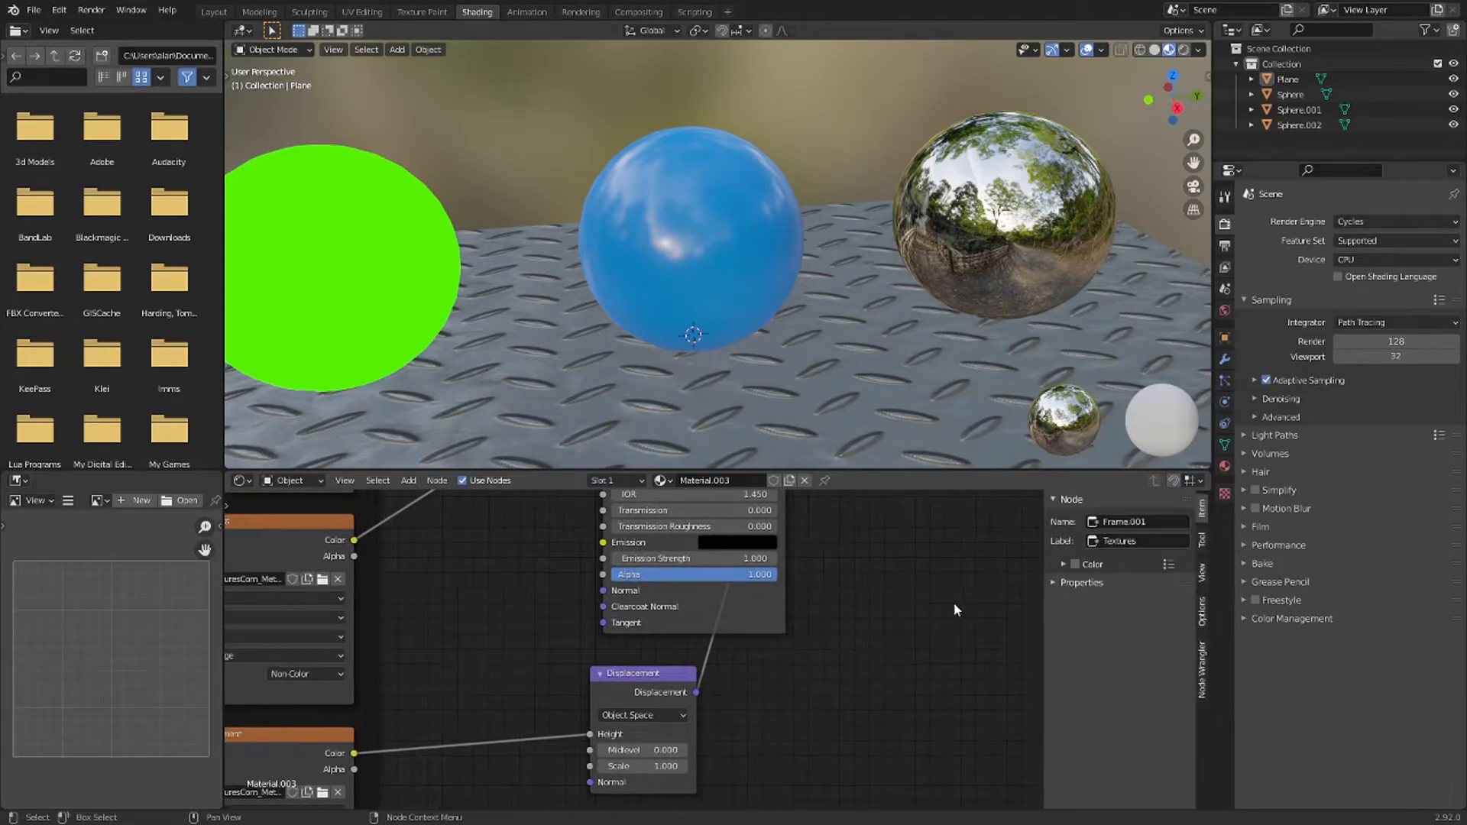
click(1201, 611)
click(1095, 499)
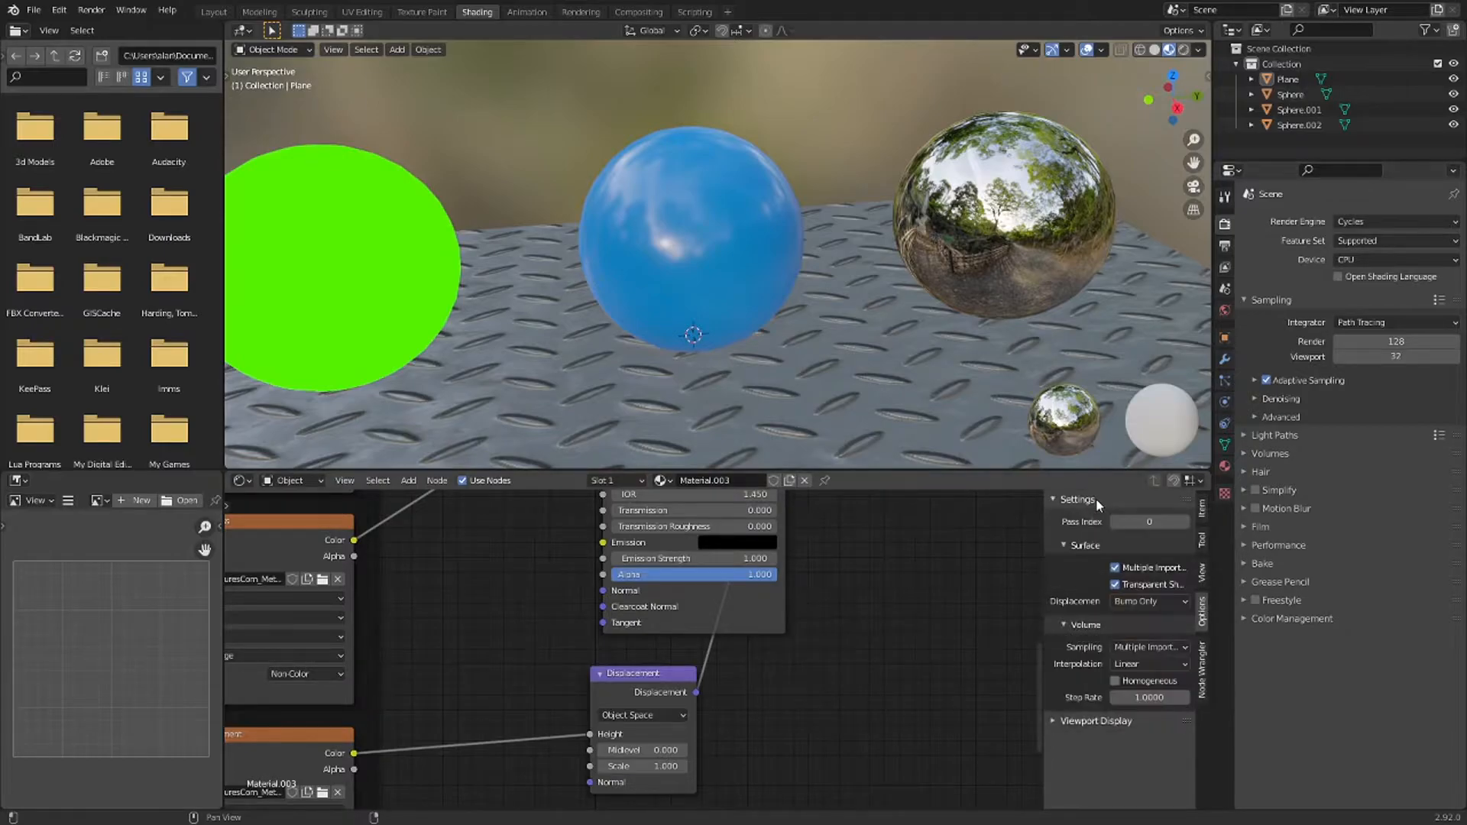
click(1128, 602)
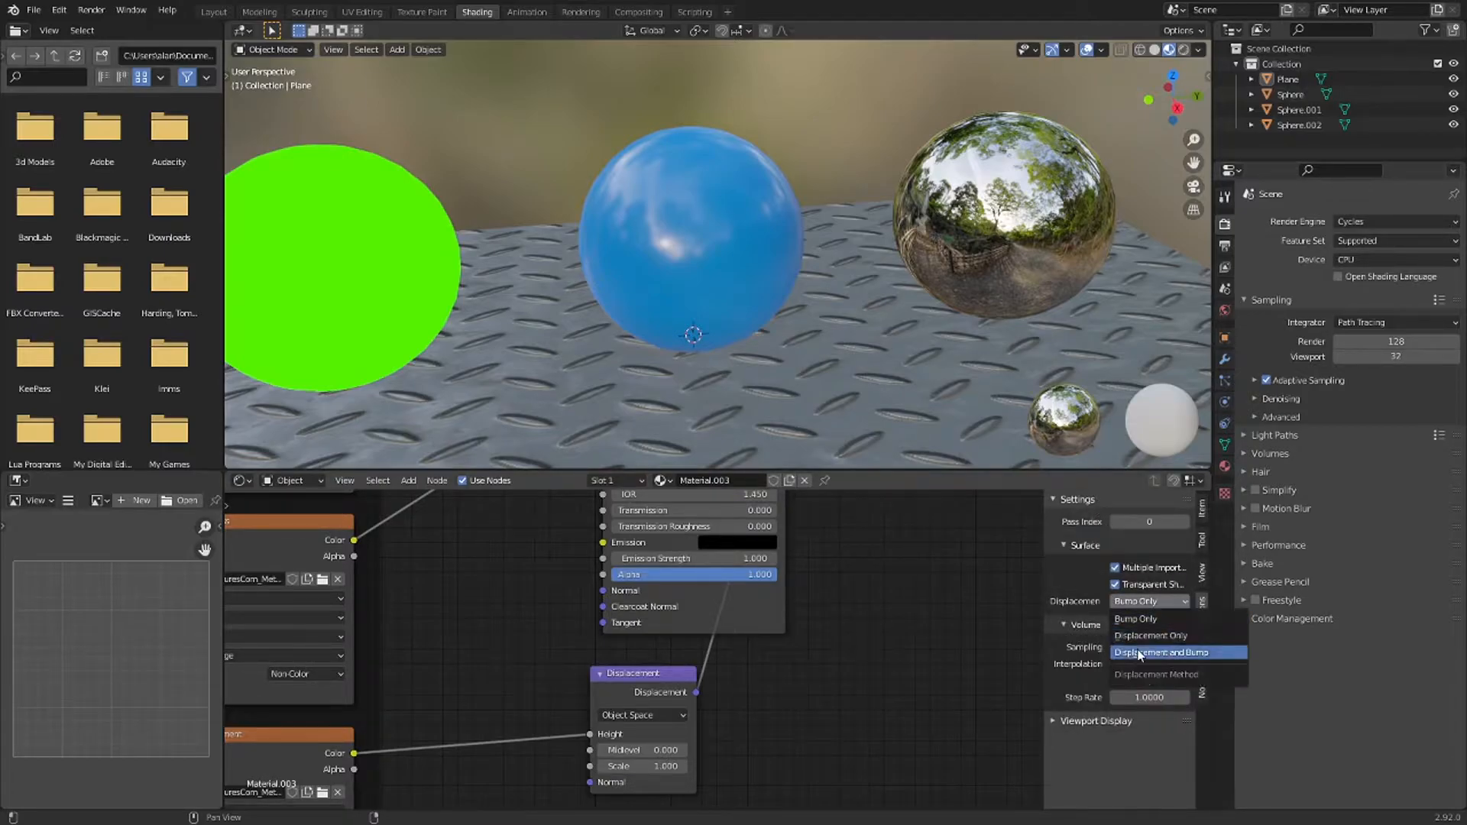
click(1138, 652)
- Switch the viewport to Rendered shading and view the floor plane's displacement from a low angle
middle_drag(923, 300, 1004, 132)
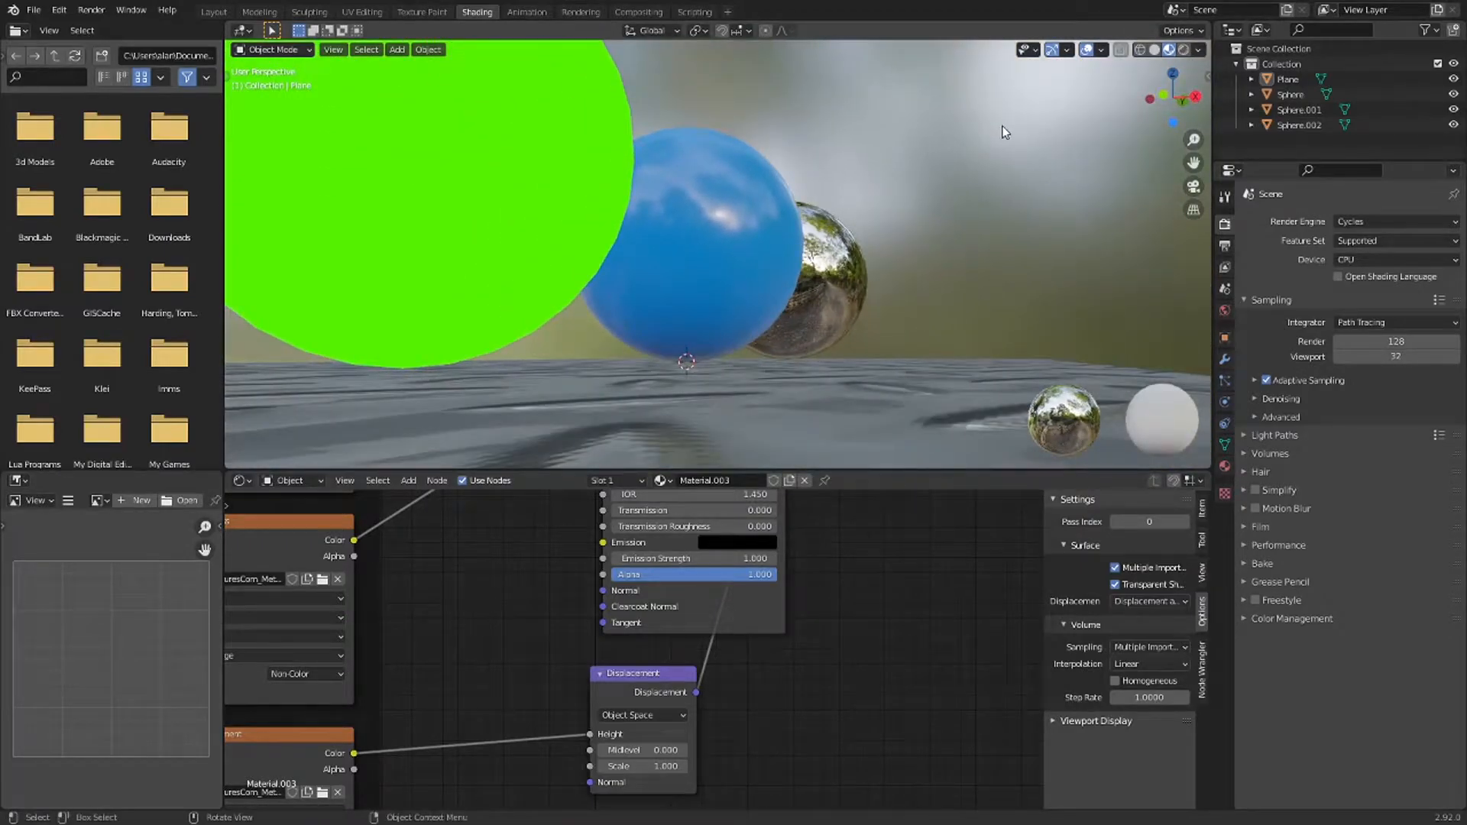
click(1181, 51)
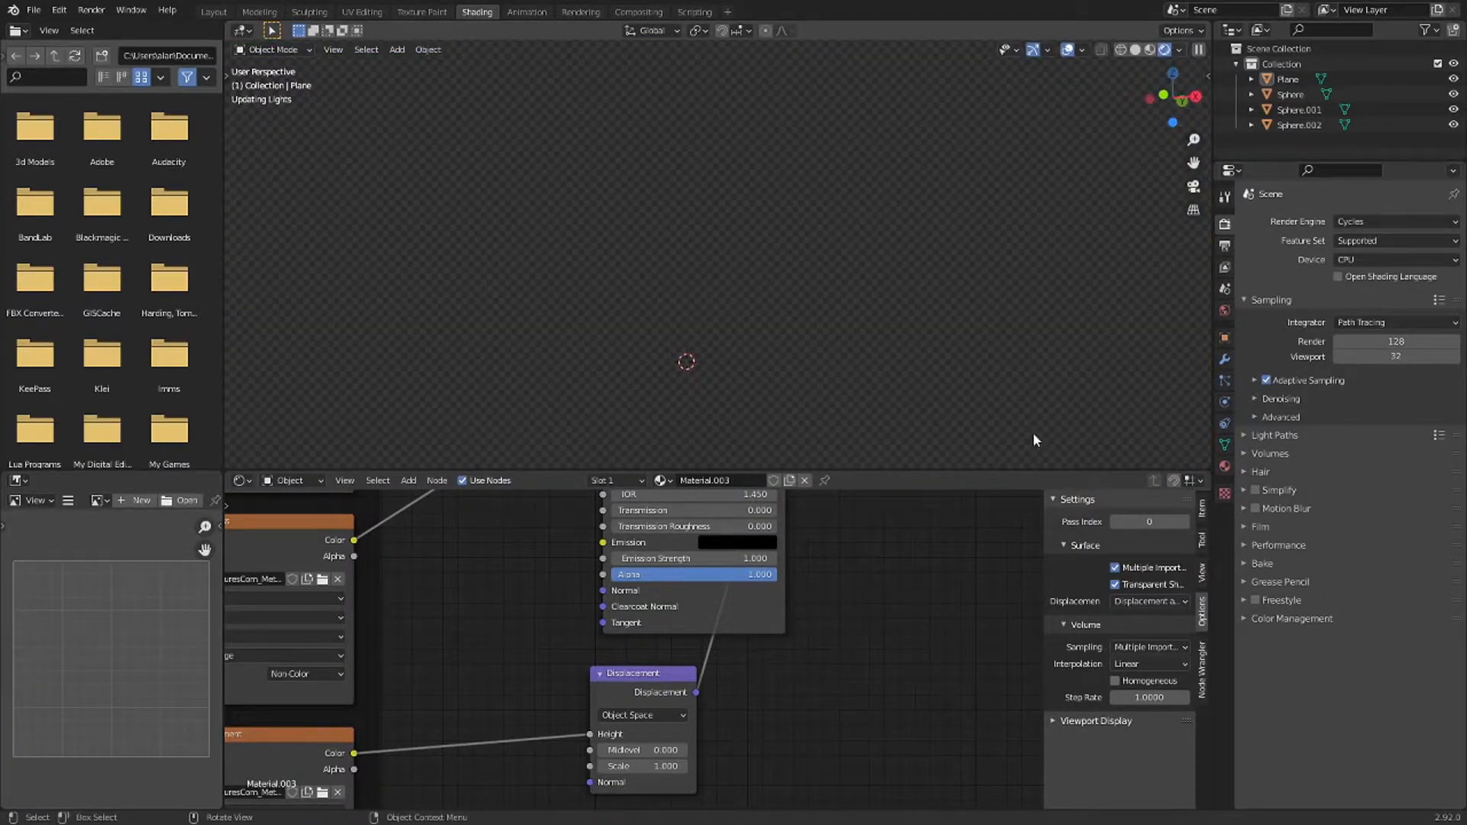
middle_drag(880, 311, 828, 344)
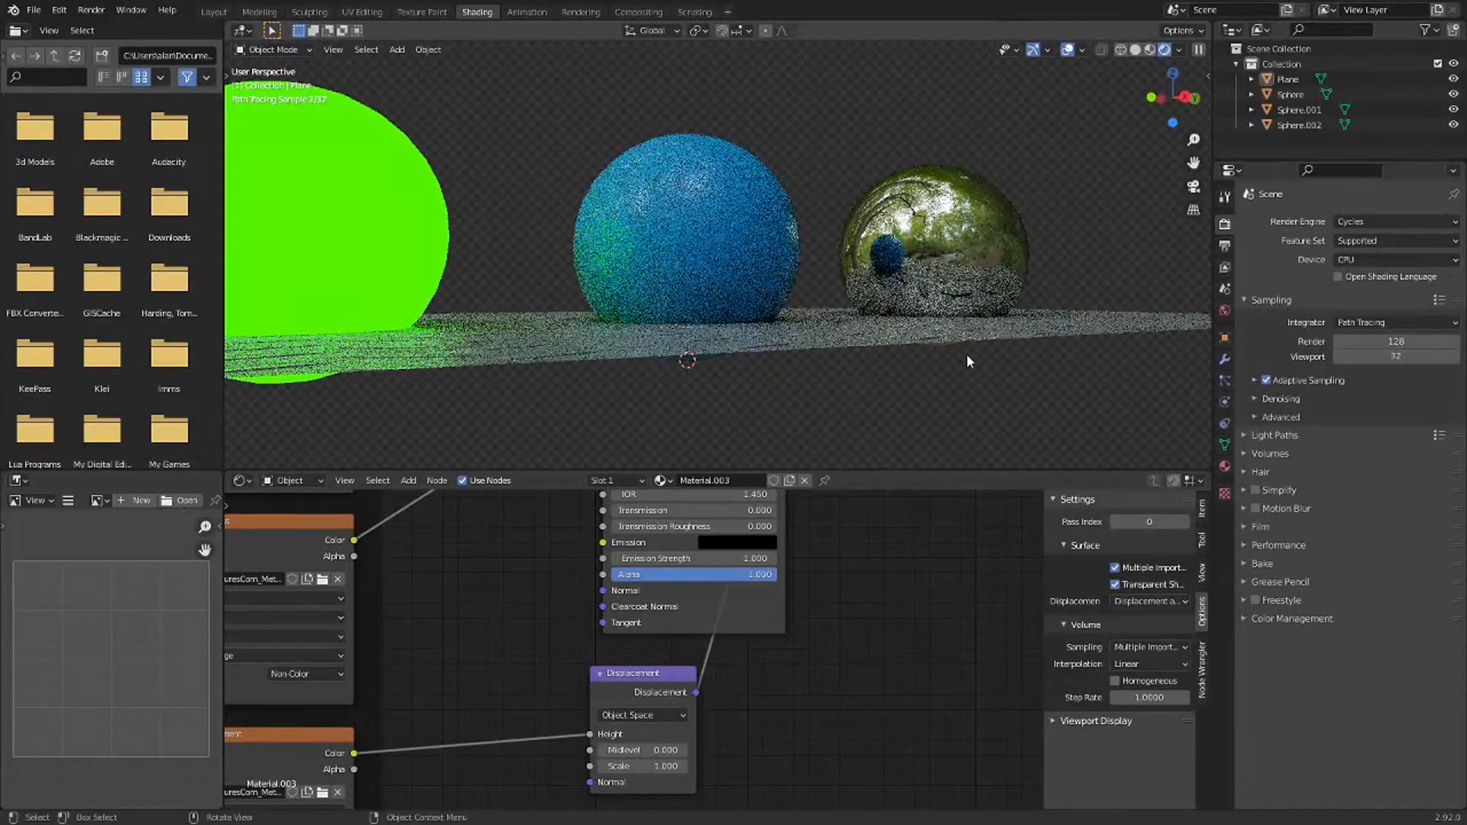
- Enable viewport denoising with a Start Sample of 16 and set the viewport samples to 16
click(1281, 398)
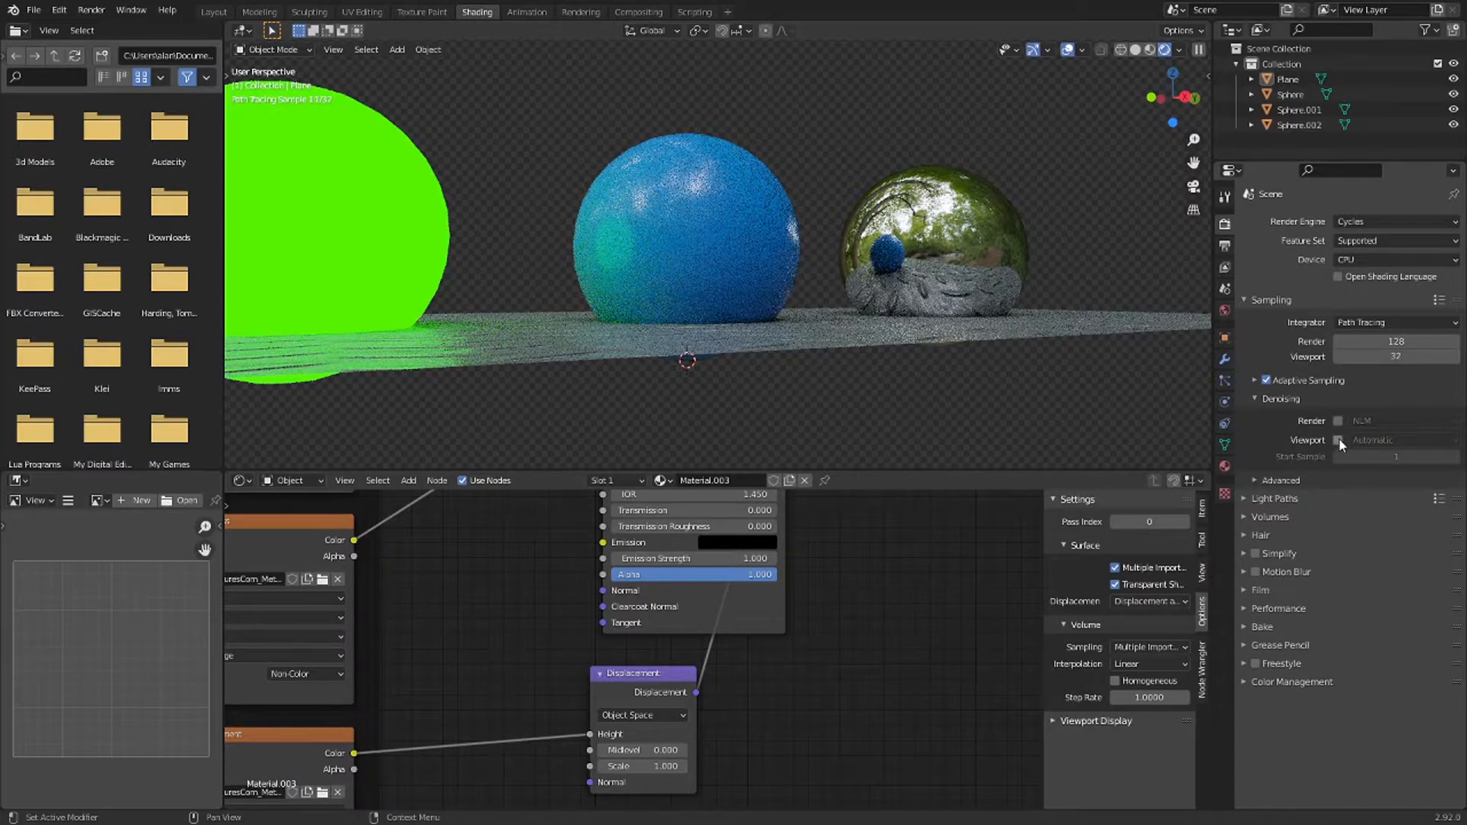
click(1338, 440)
click(1368, 456)
key(Return)
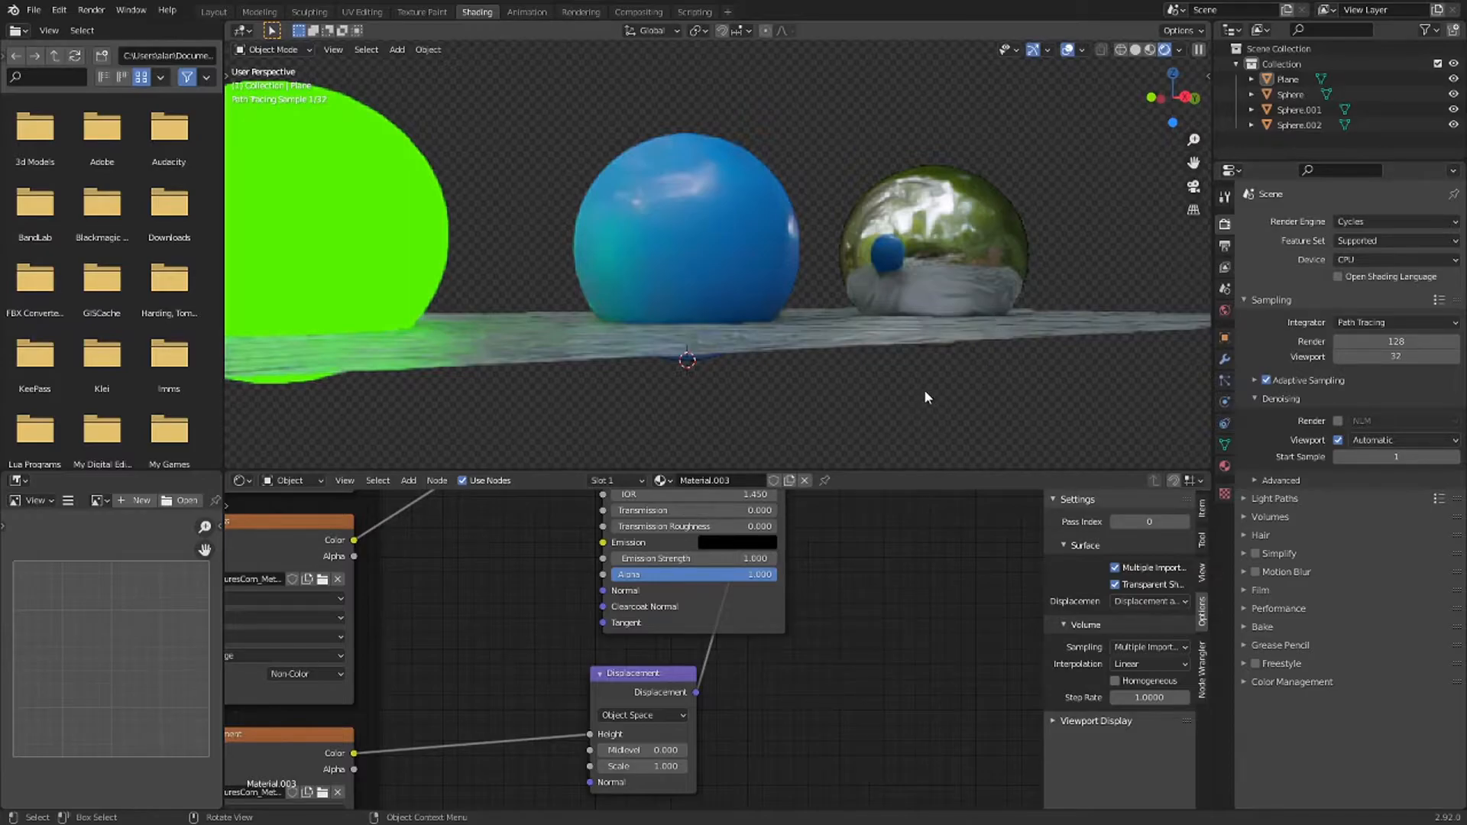
click(1397, 356)
text(16)
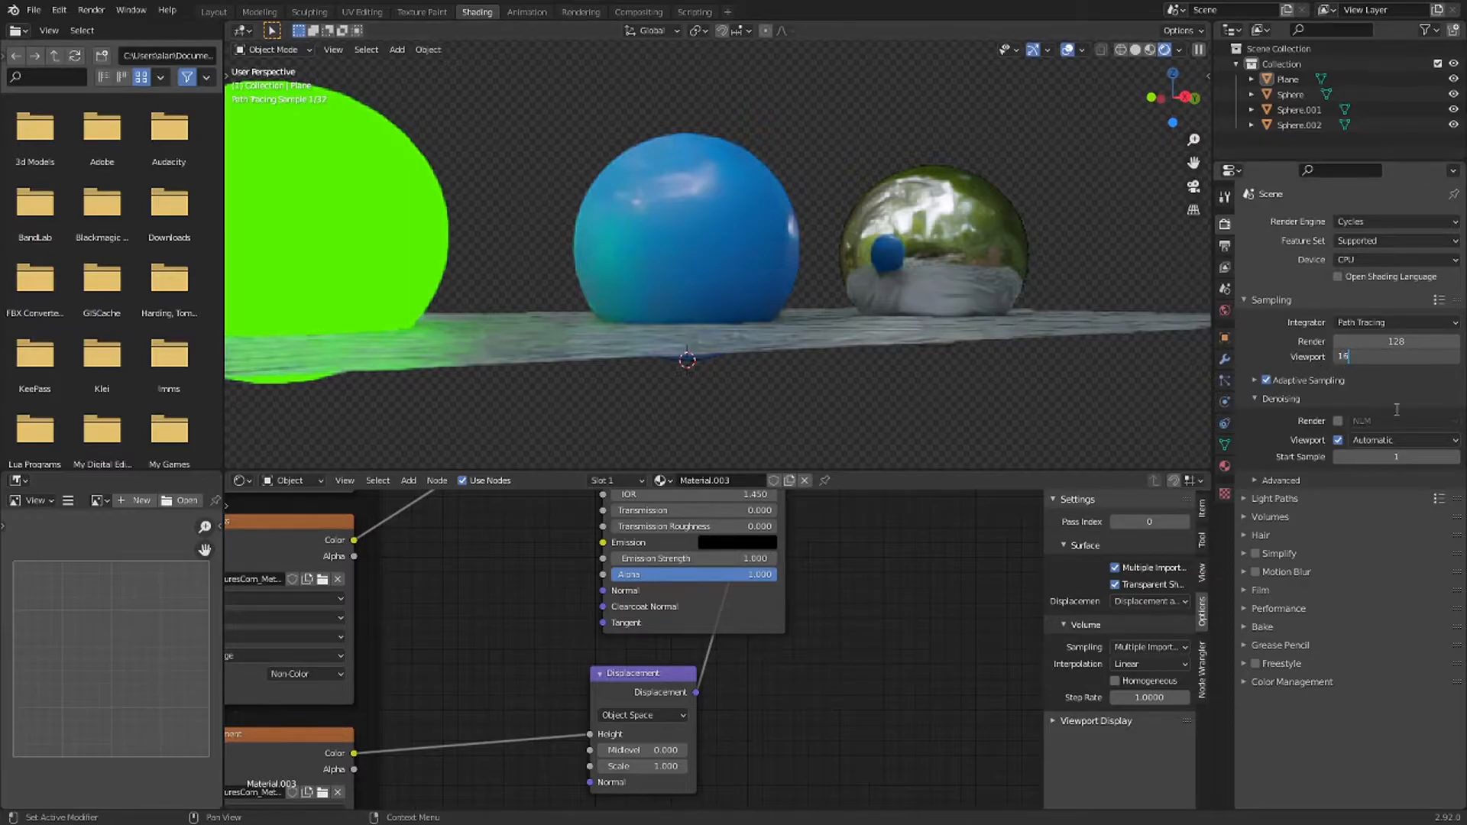
click(1387, 456)
text(16)
key(Return)
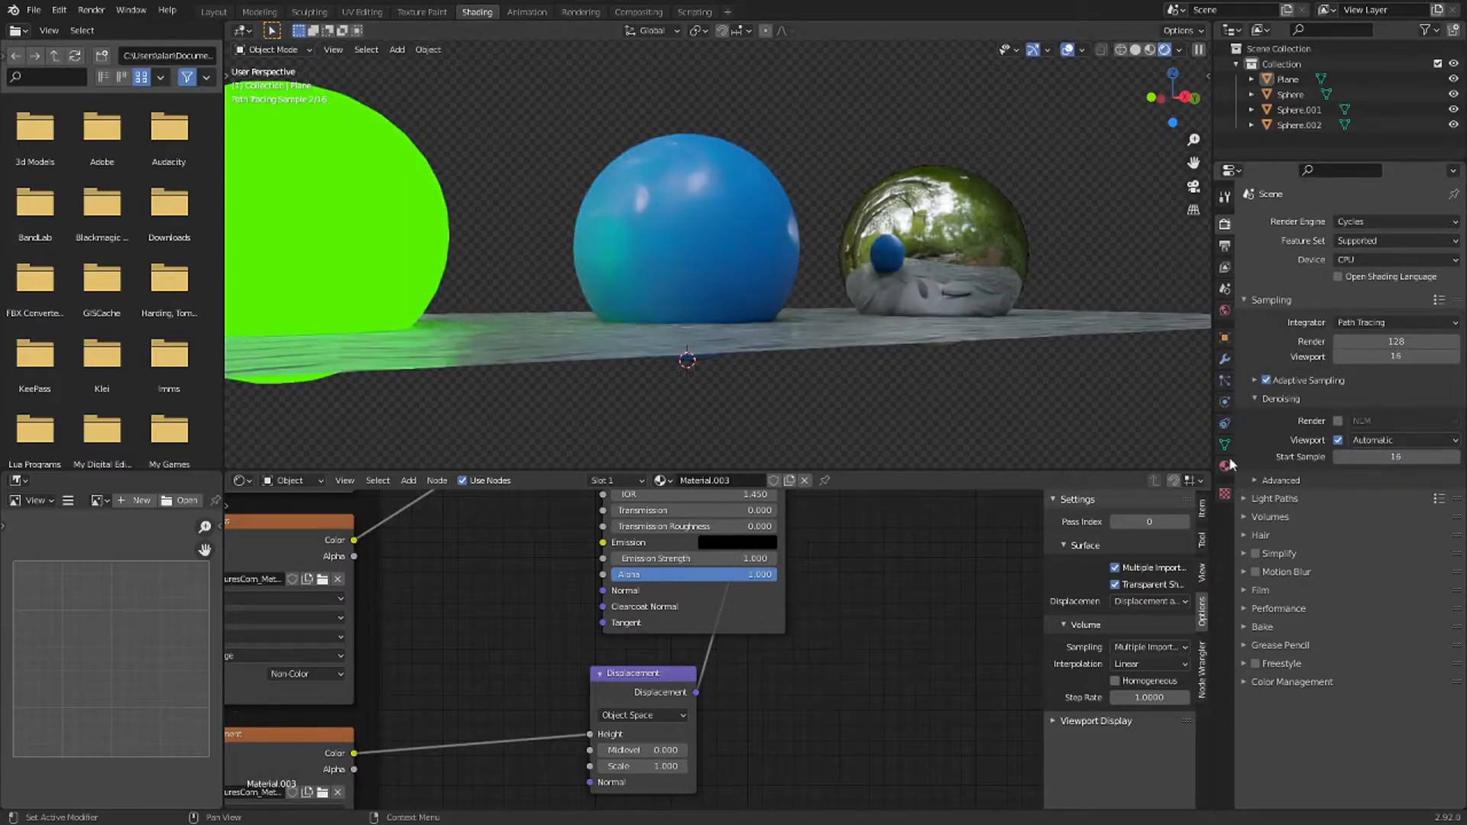
- Isolate the floor plane by hiding the three spheres
click(991, 366)
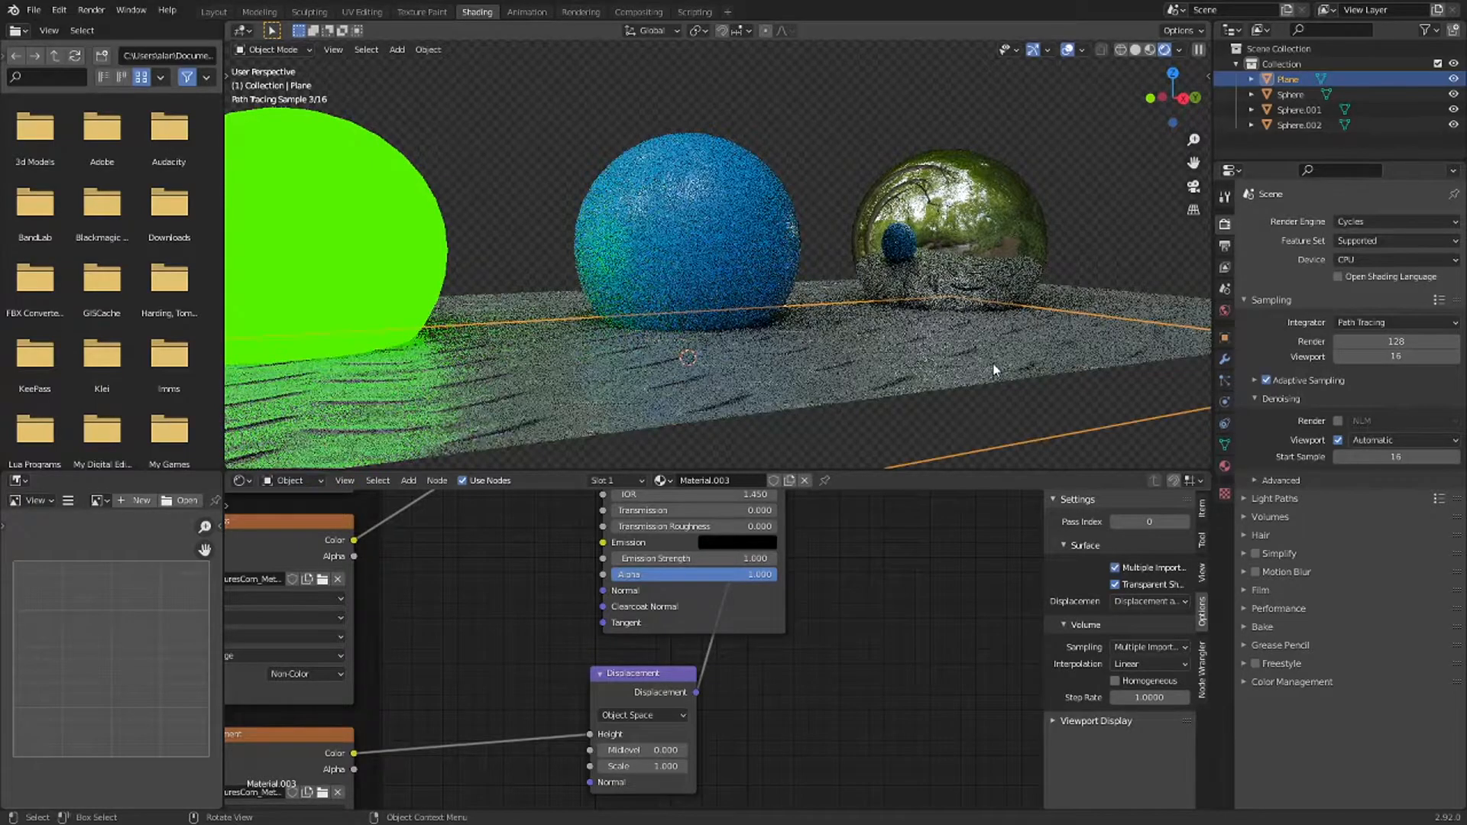
key(shift+h)
middle_drag(874, 229, 914, 339)
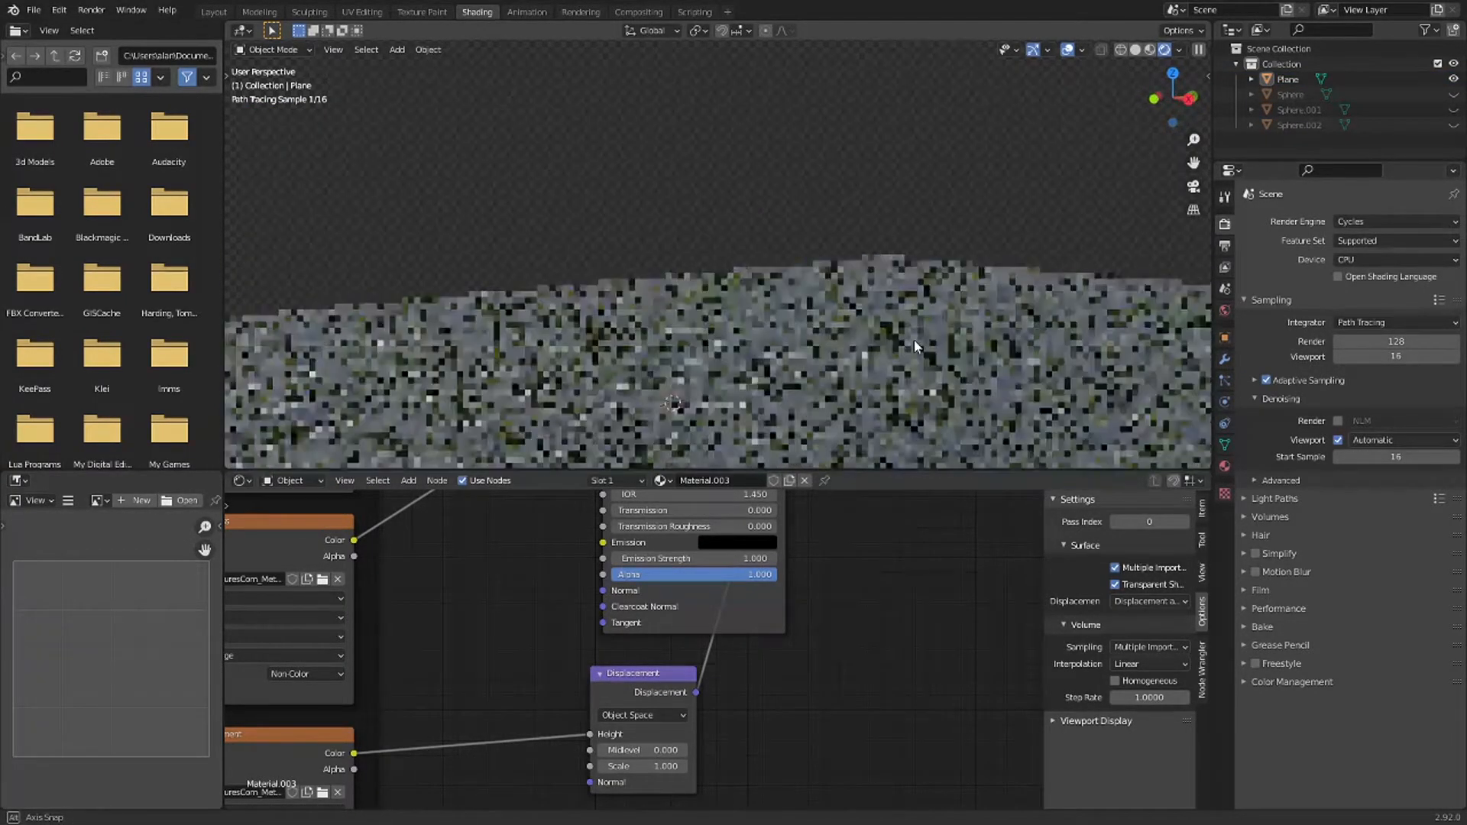
- Add a Subdivision Surface modifier to the floor plane
click(865, 321)
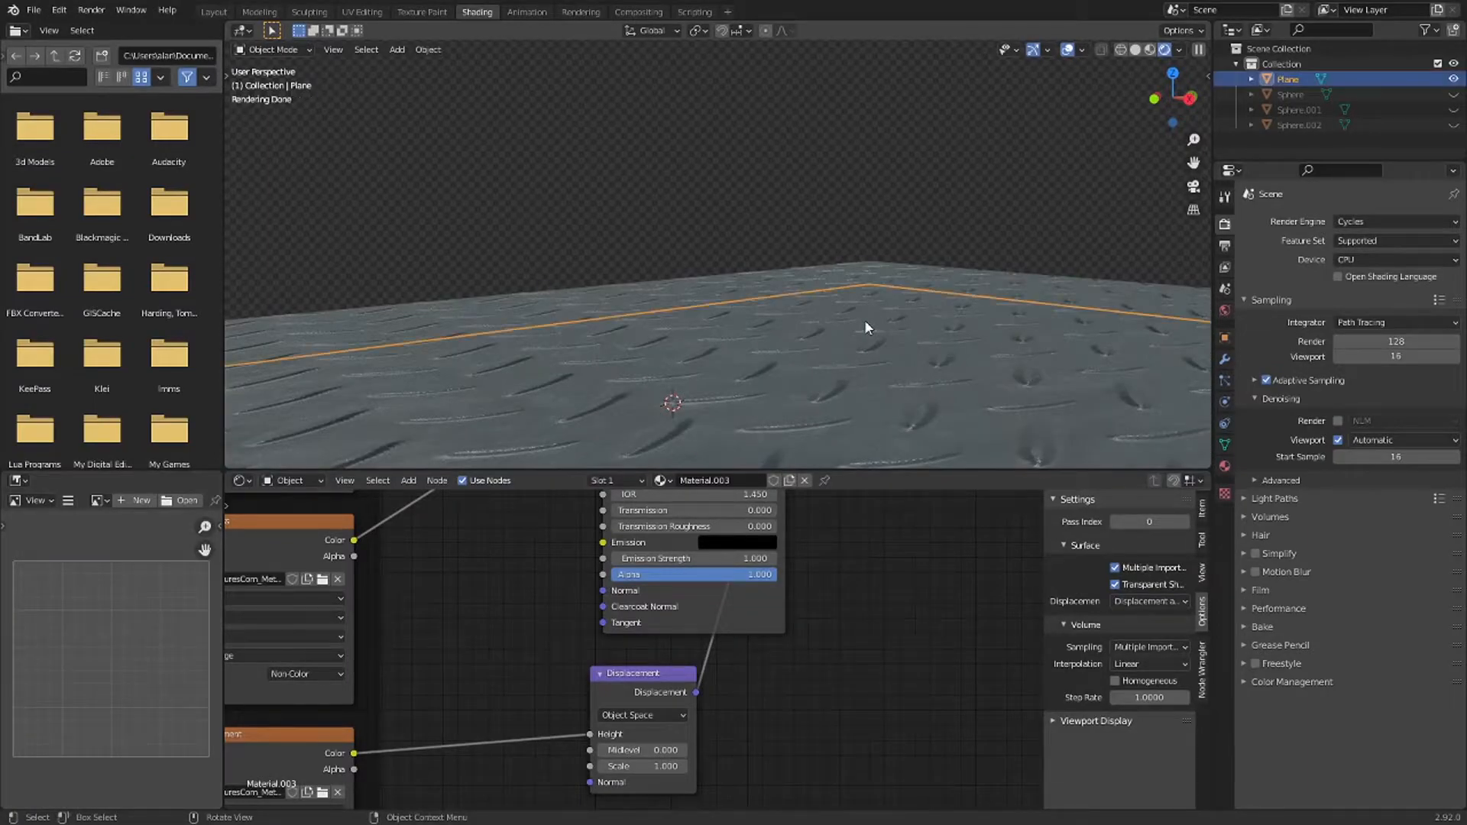
key(Tab)
key(Tab)
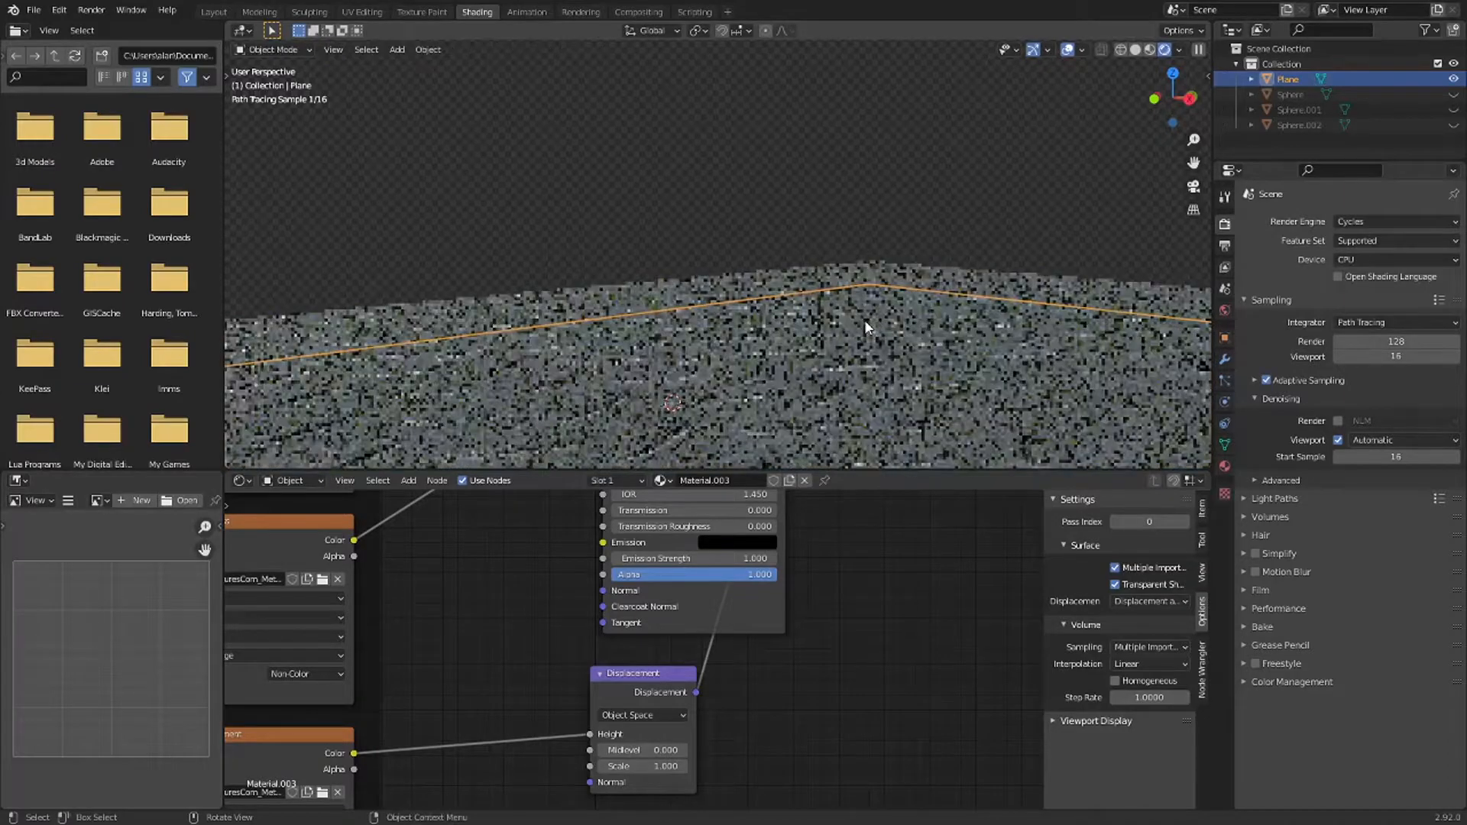
click(1225, 357)
click(1309, 222)
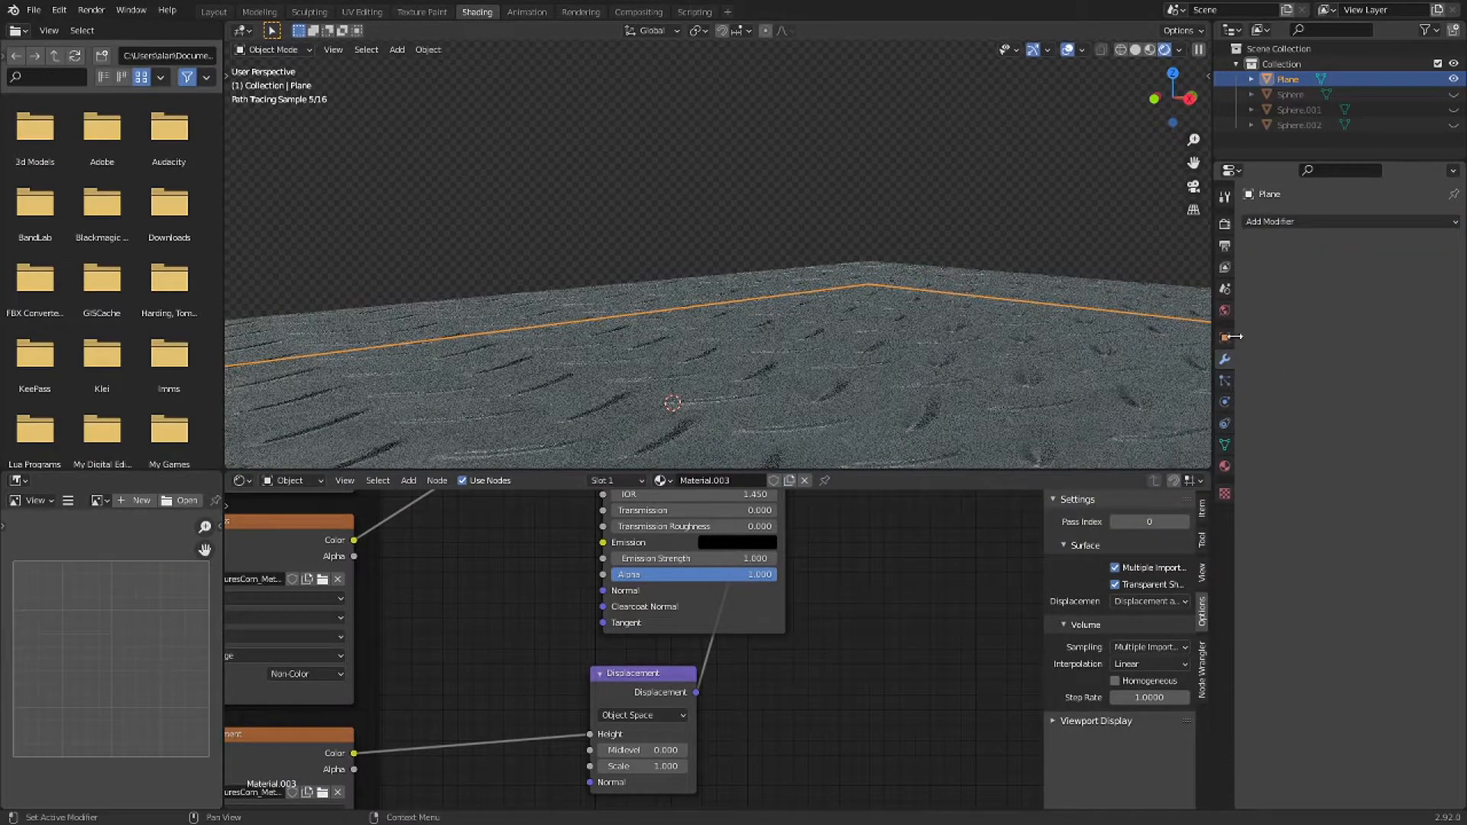
click(1291, 223)
click(1180, 498)
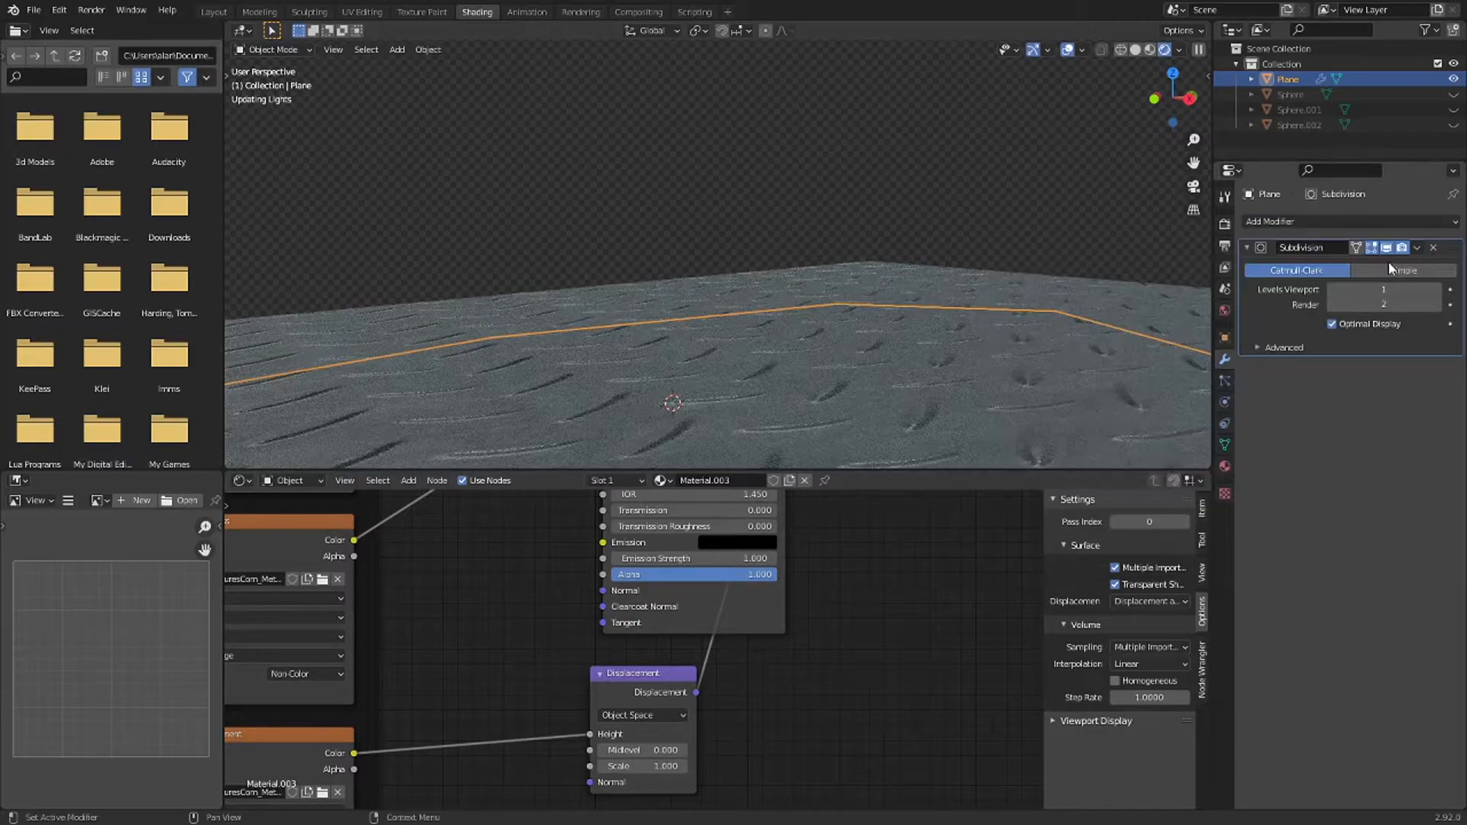
- Set the plane's Subdivision modifier to Simple with 6 viewport levels and apply the plane's object transform
click(1405, 270)
click(1437, 289)
click(1437, 289)
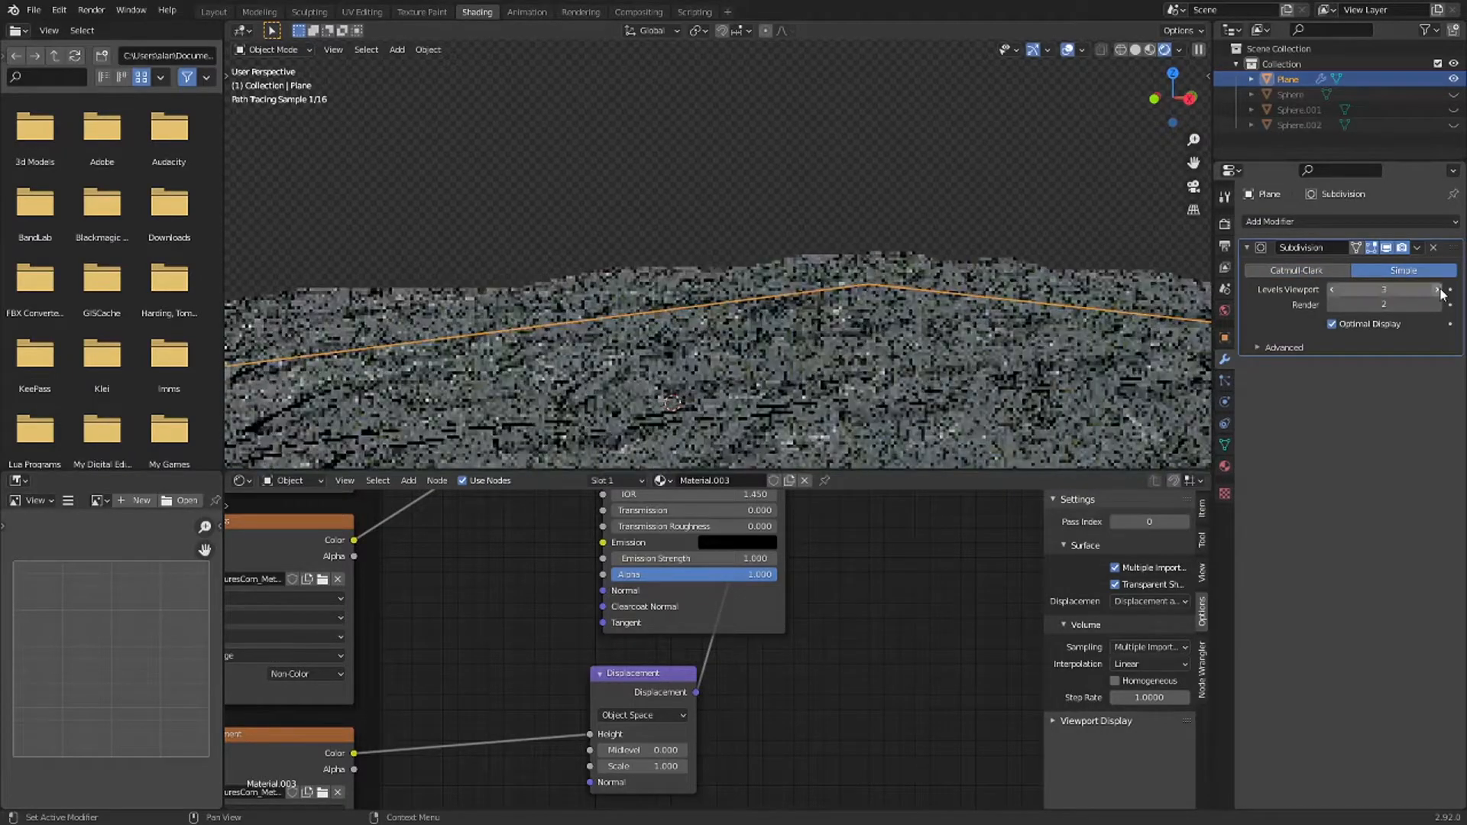
click(1437, 289)
click(1437, 290)
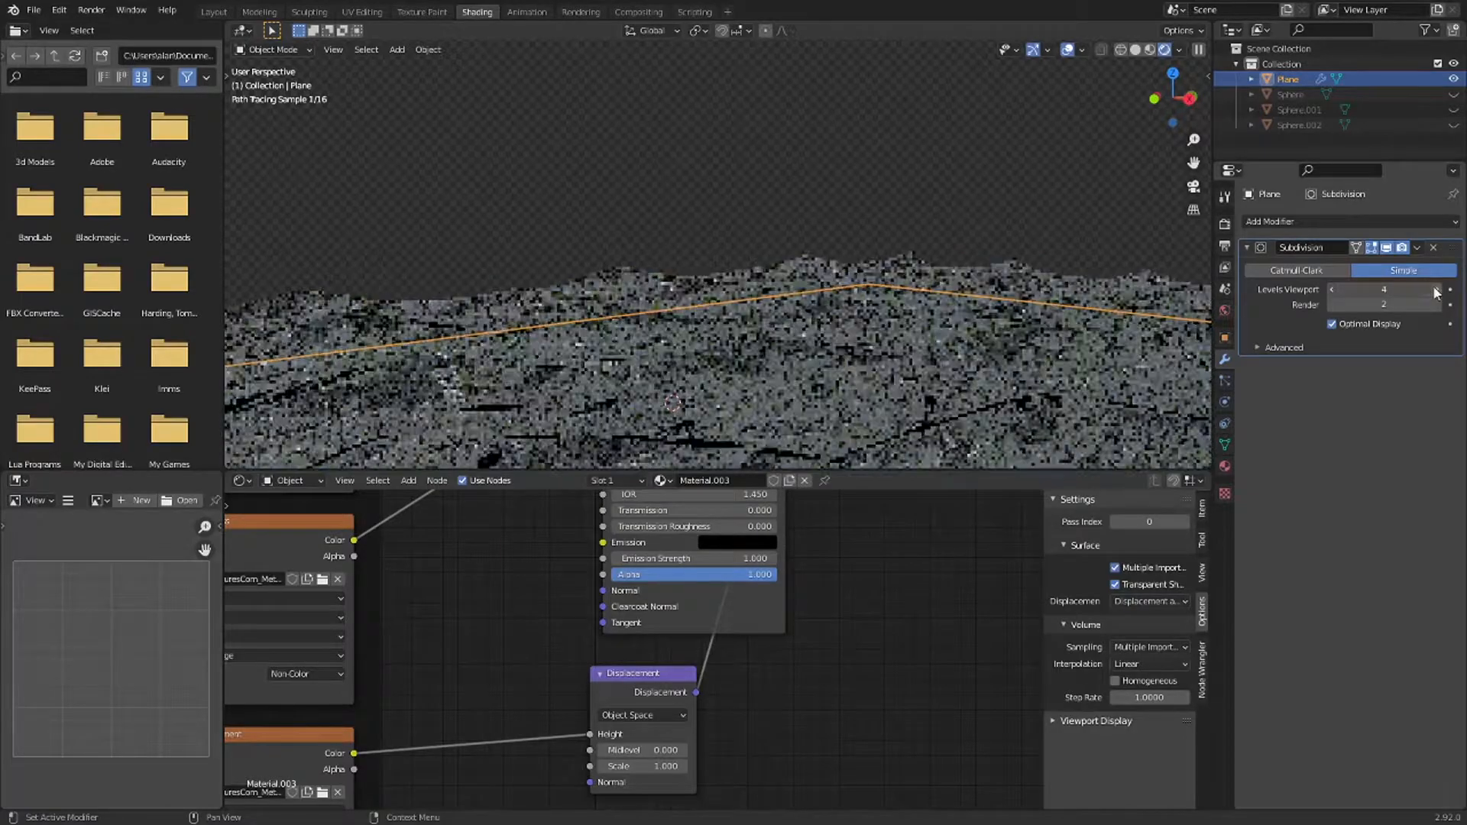
click(1437, 289)
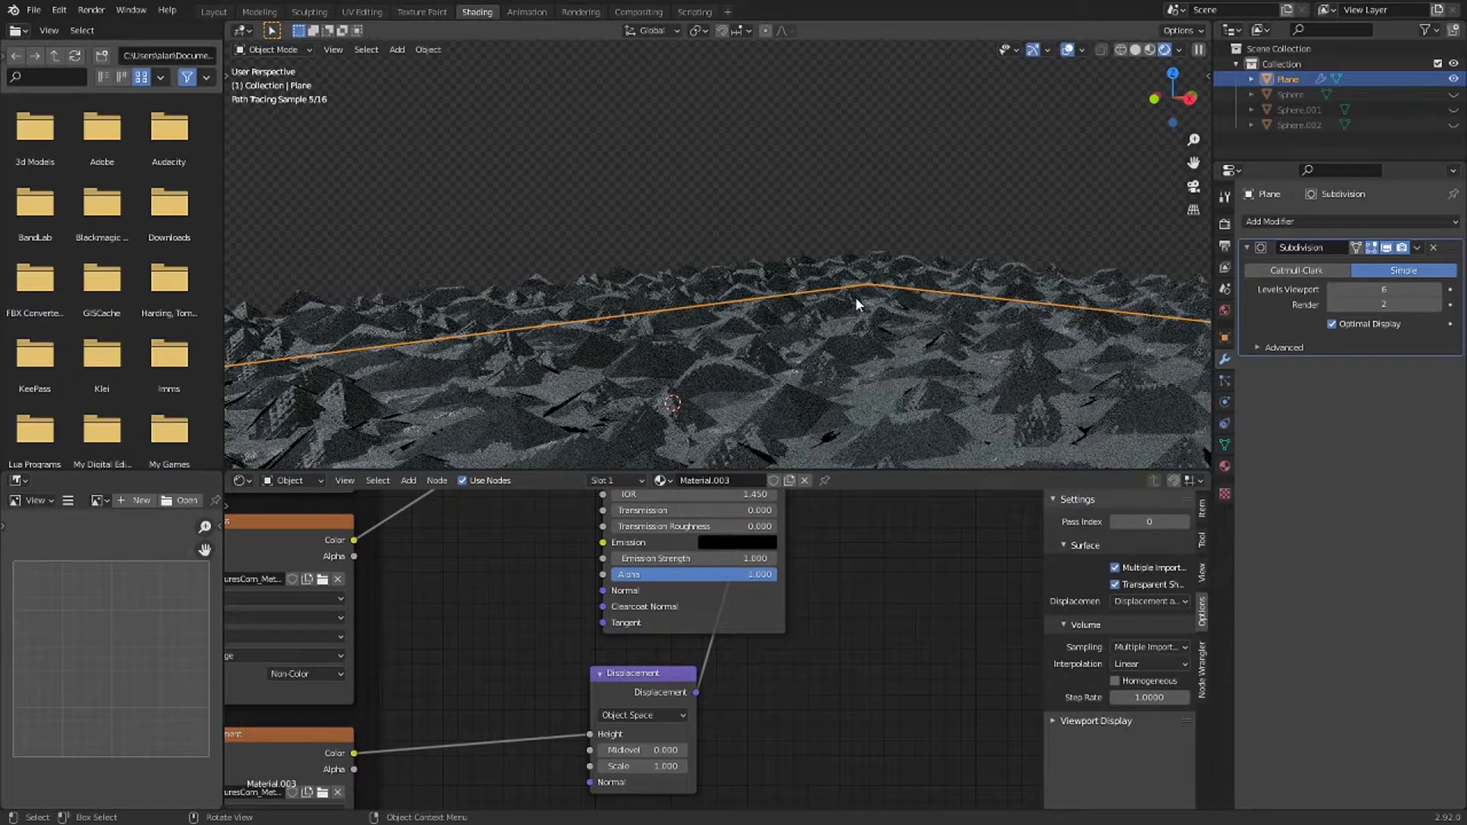
key(ctrl+a)
click(834, 346)
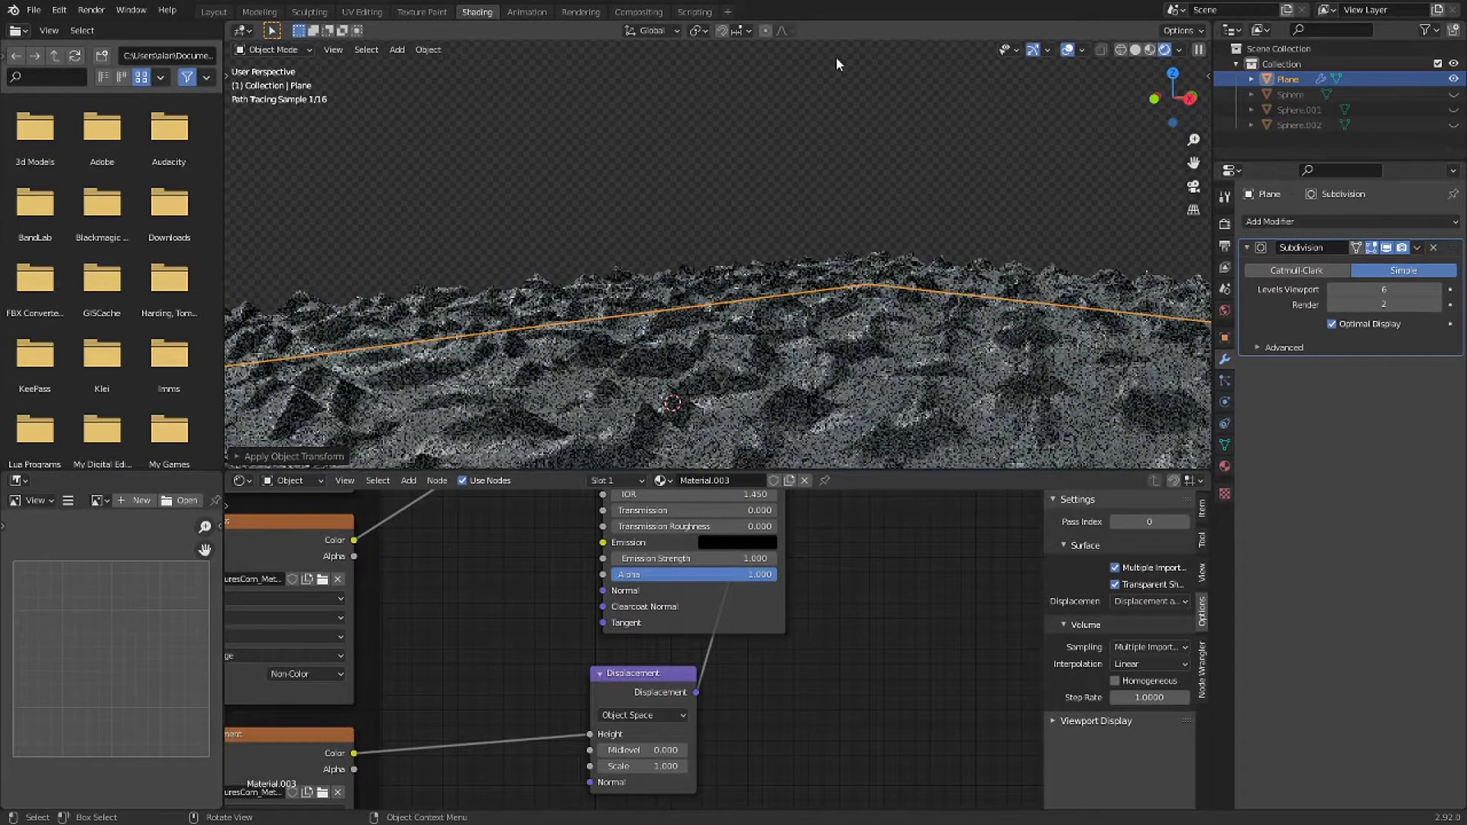
- Set the floor material's Displacement node to a Midlevel of 0 and a Scale of 0.2, after trying a Scale of 0.1
middle_drag(959, 698, 242, 607)
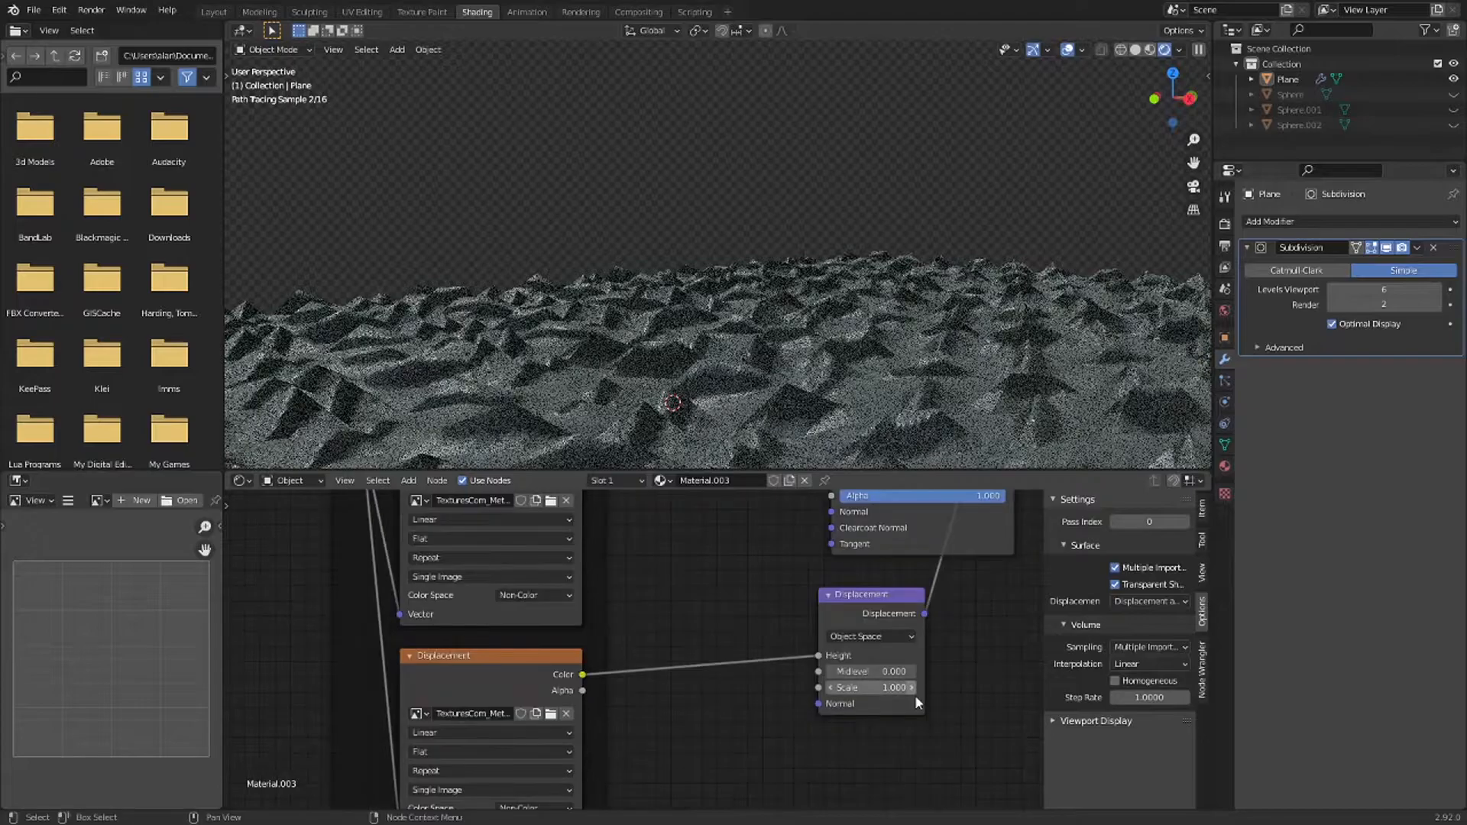
click(877, 687)
text(0.1)
click(905, 672)
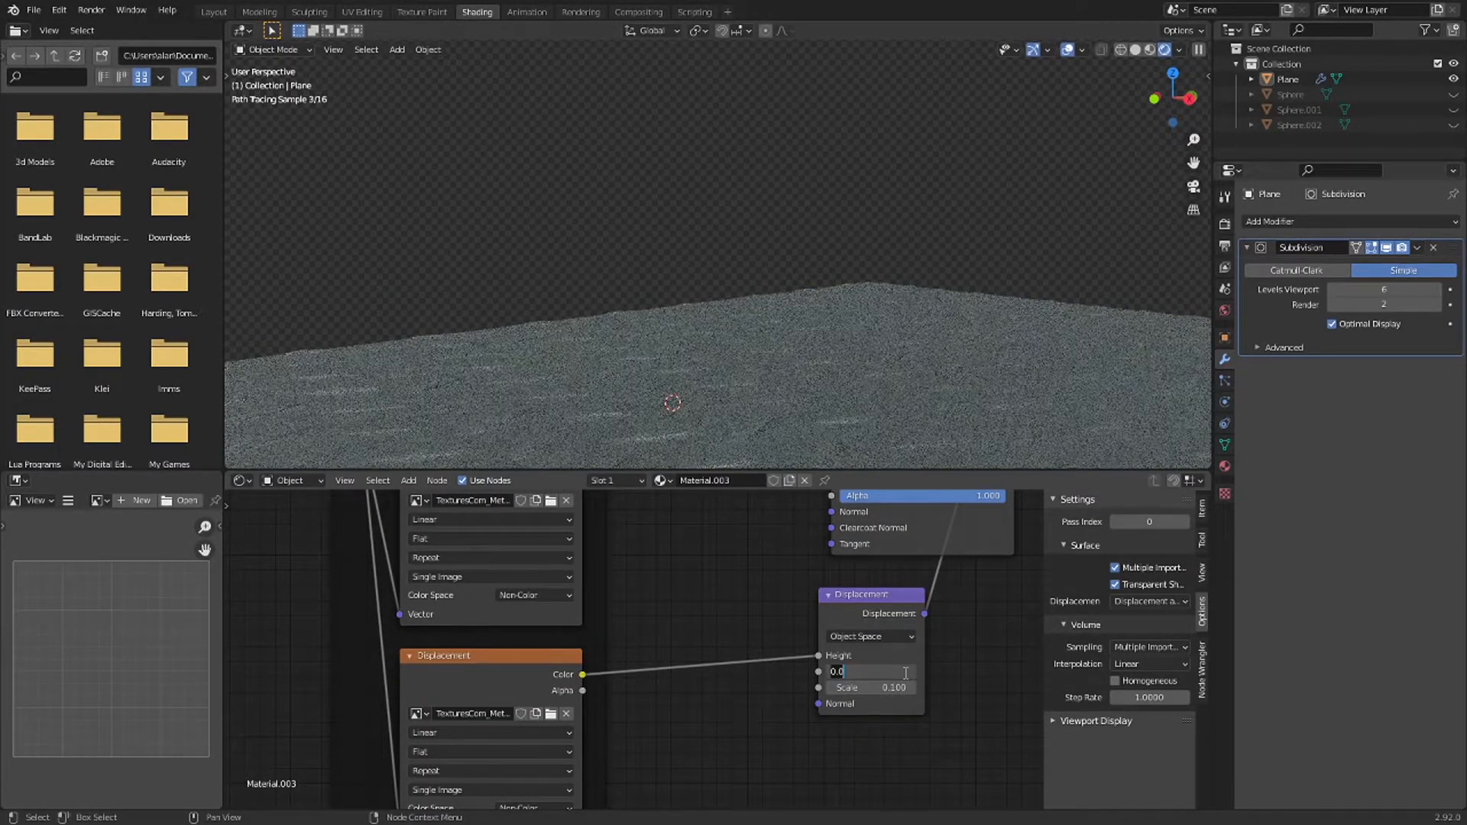
key(Return)
click(864, 681)
text(0.2)
key(Return)
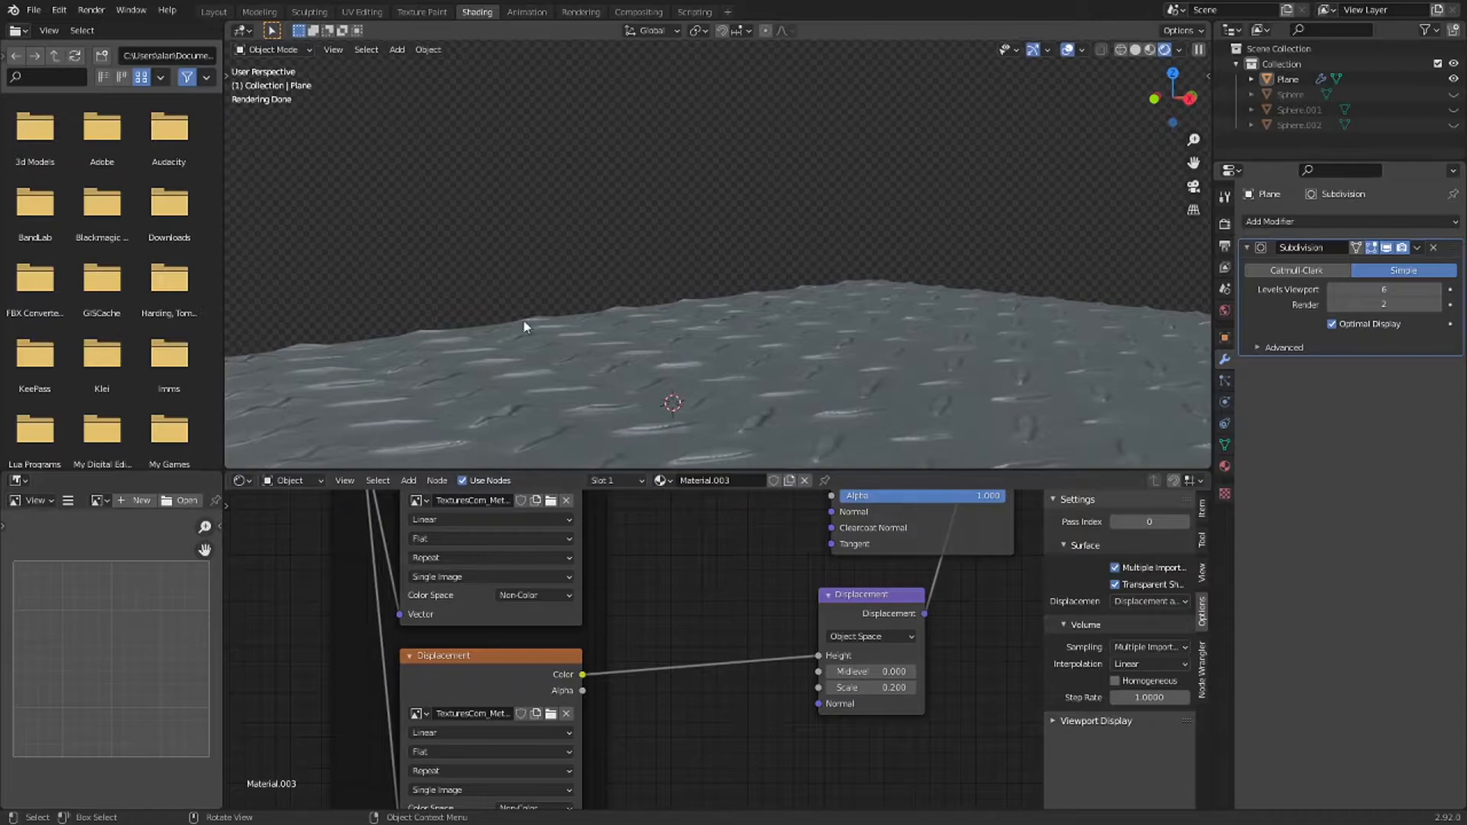
- Check the displaced plane from the front, and set its Subdivision modifier to 6 render levels and 3 viewport levels
key(KP_1)
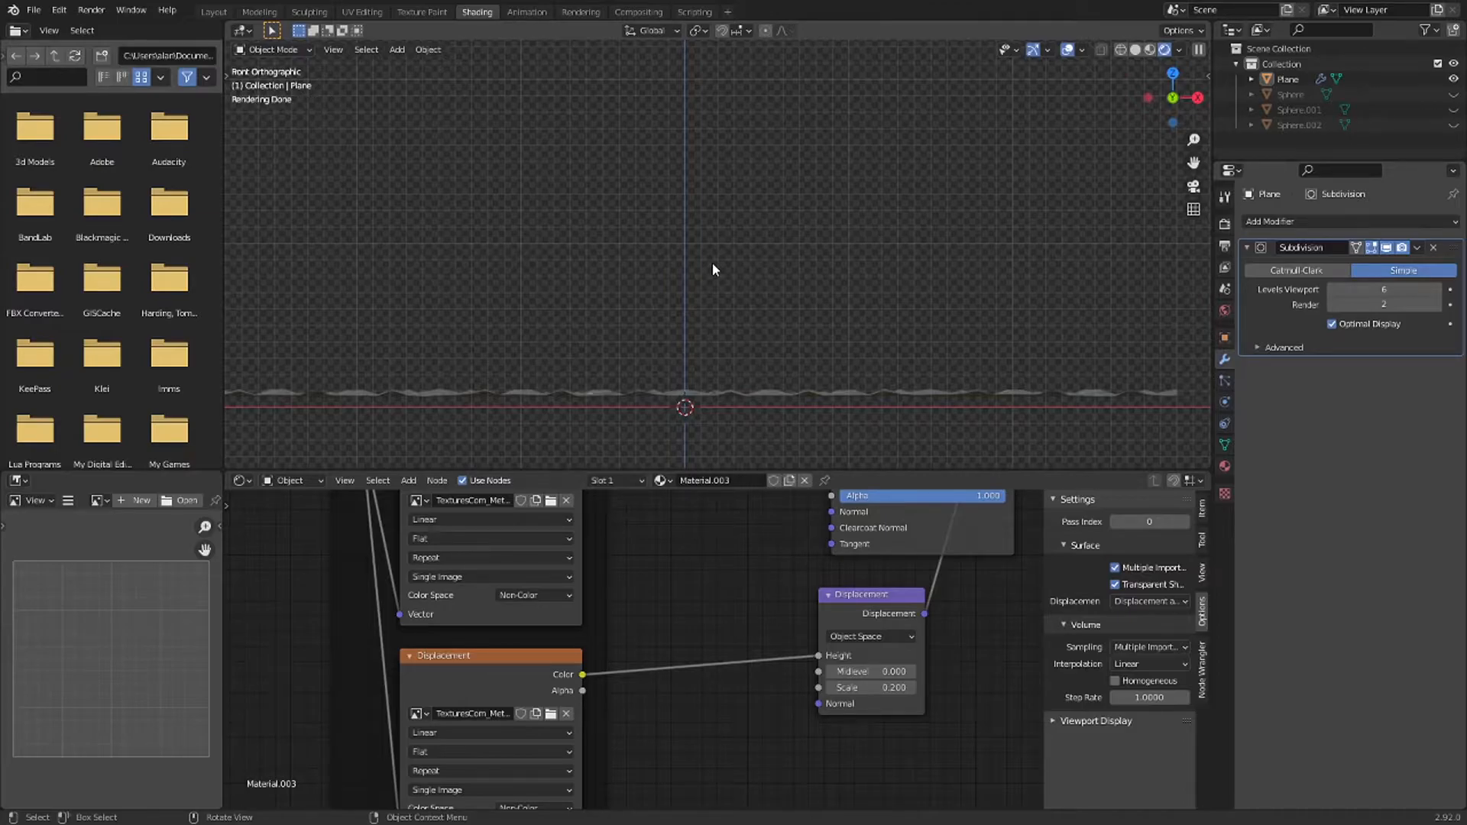
middle_drag(712, 262, 810, 314)
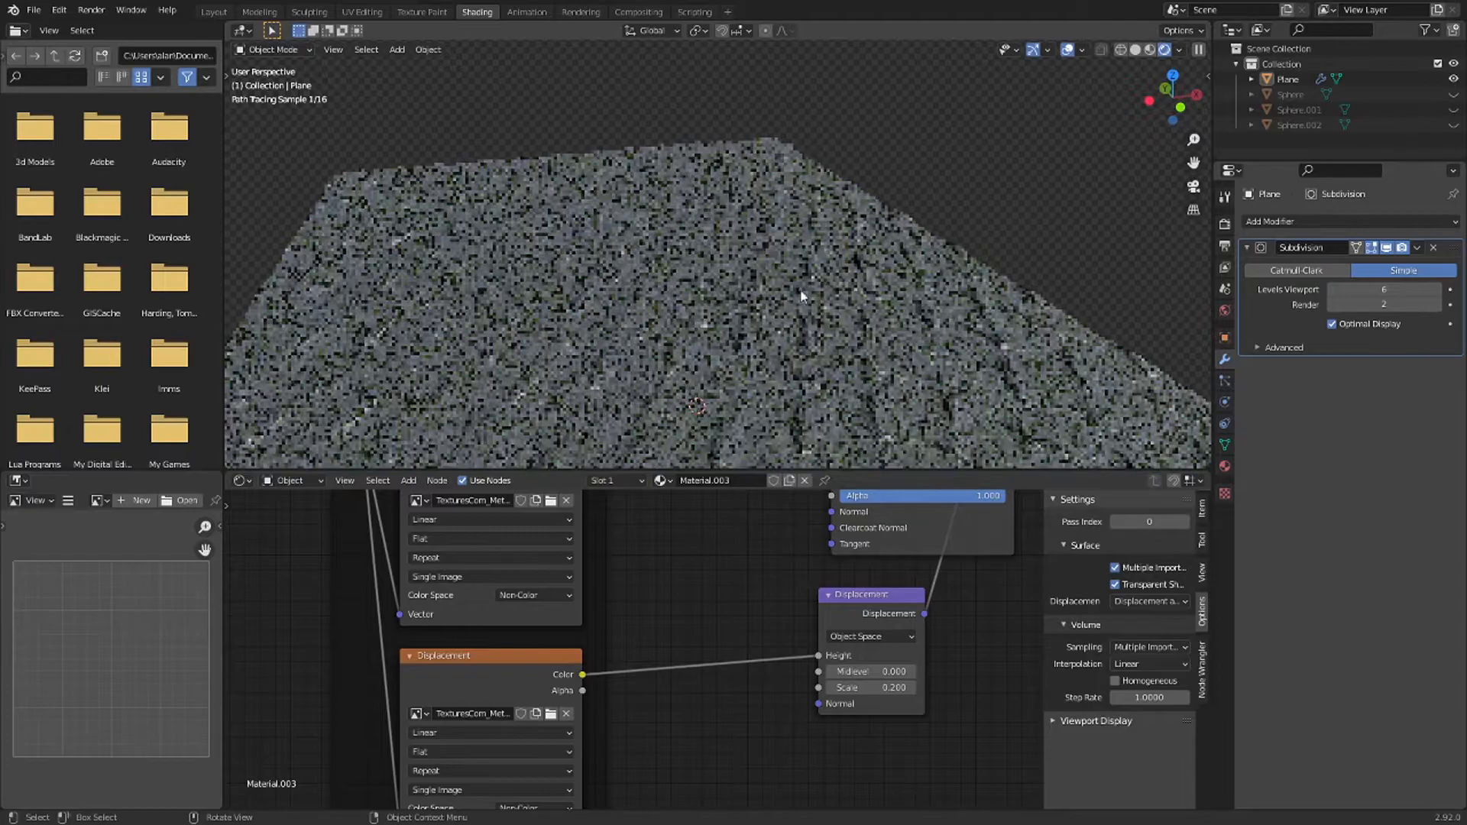
click(1410, 306)
text(6)
key(Return)
click(1394, 289)
text(3)
key(Return)
- Unhide the three spheres and bring the whole scene back into view
middle_drag(1104, 210, 1134, 315)
key(alt+h)
scroll(909, 185, down, 2)
- Set the Cycles render samples to 512 in the render settings
click(1225, 224)
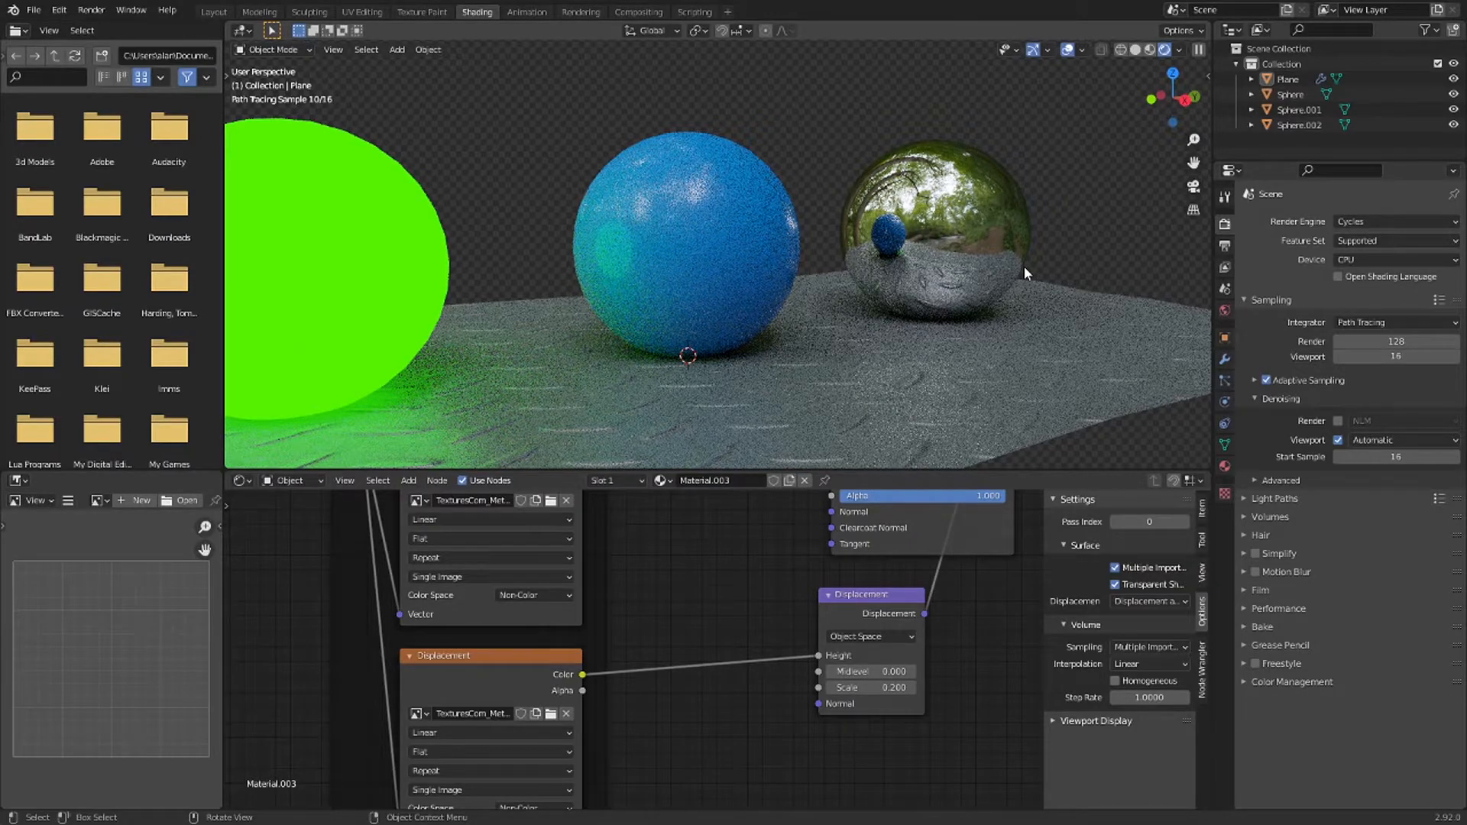
double_click(1418, 343)
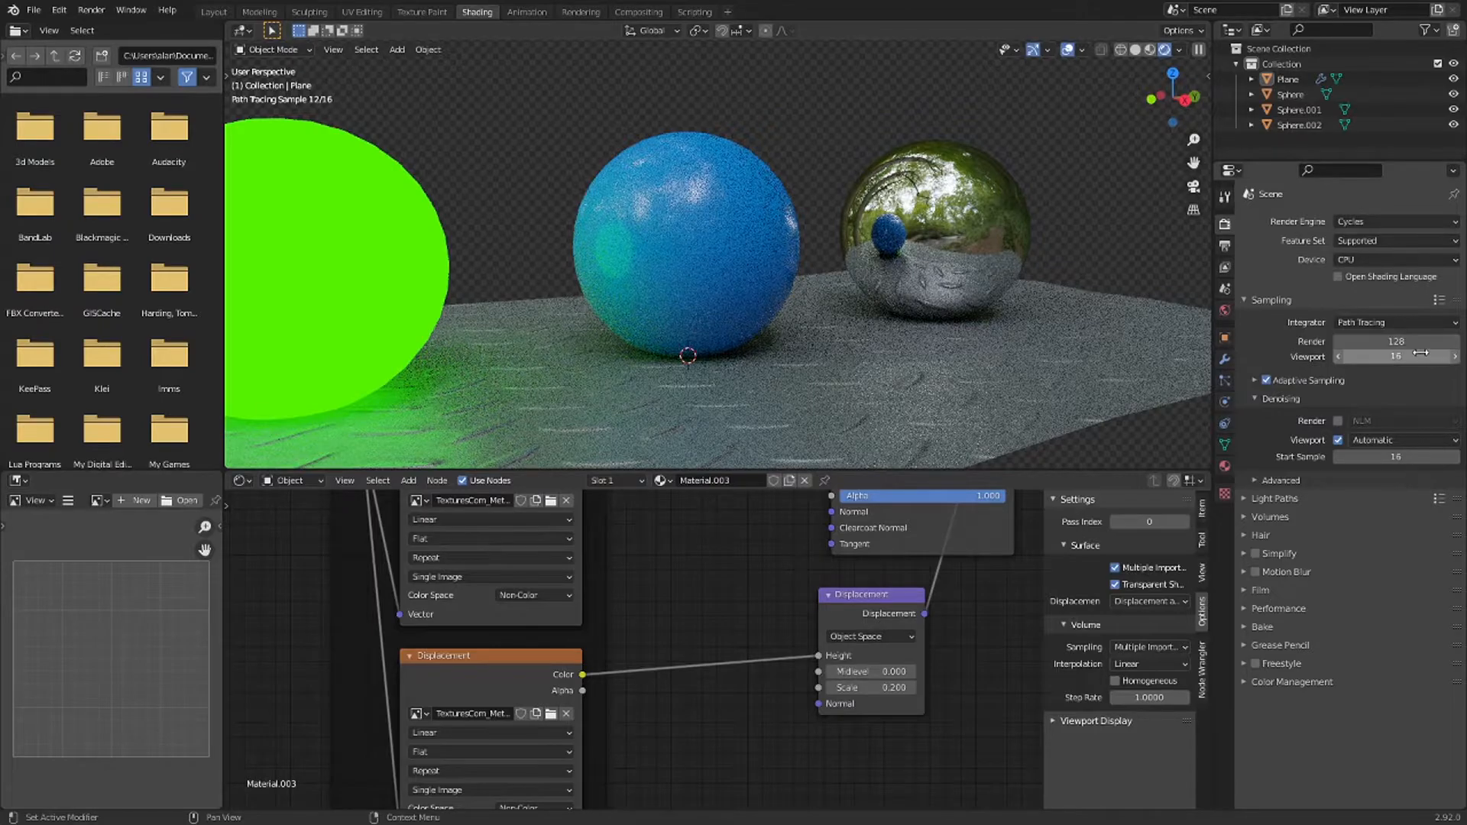
click(1418, 343)
key(Return)
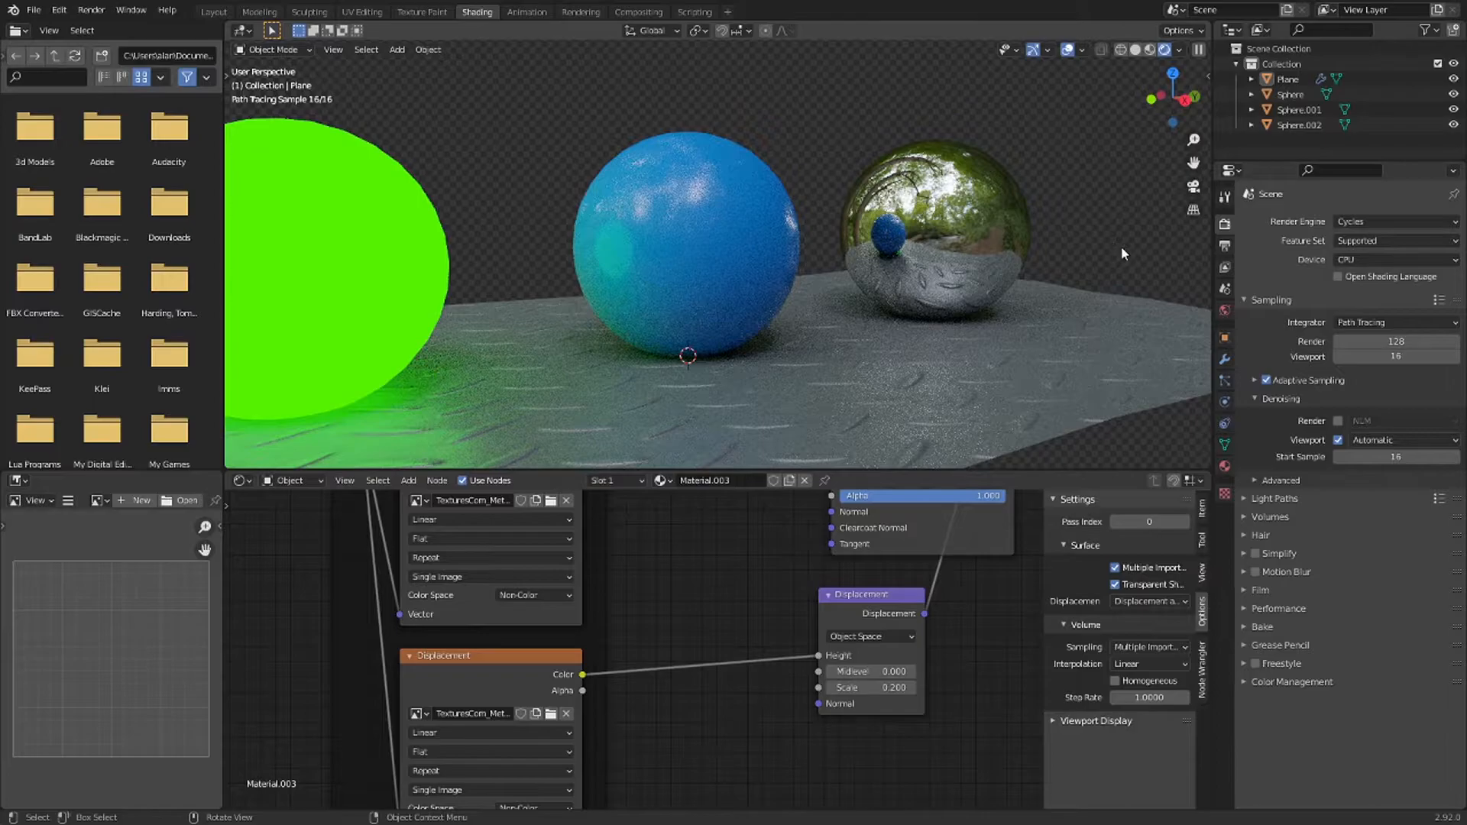
click(1404, 340)
key(Return)
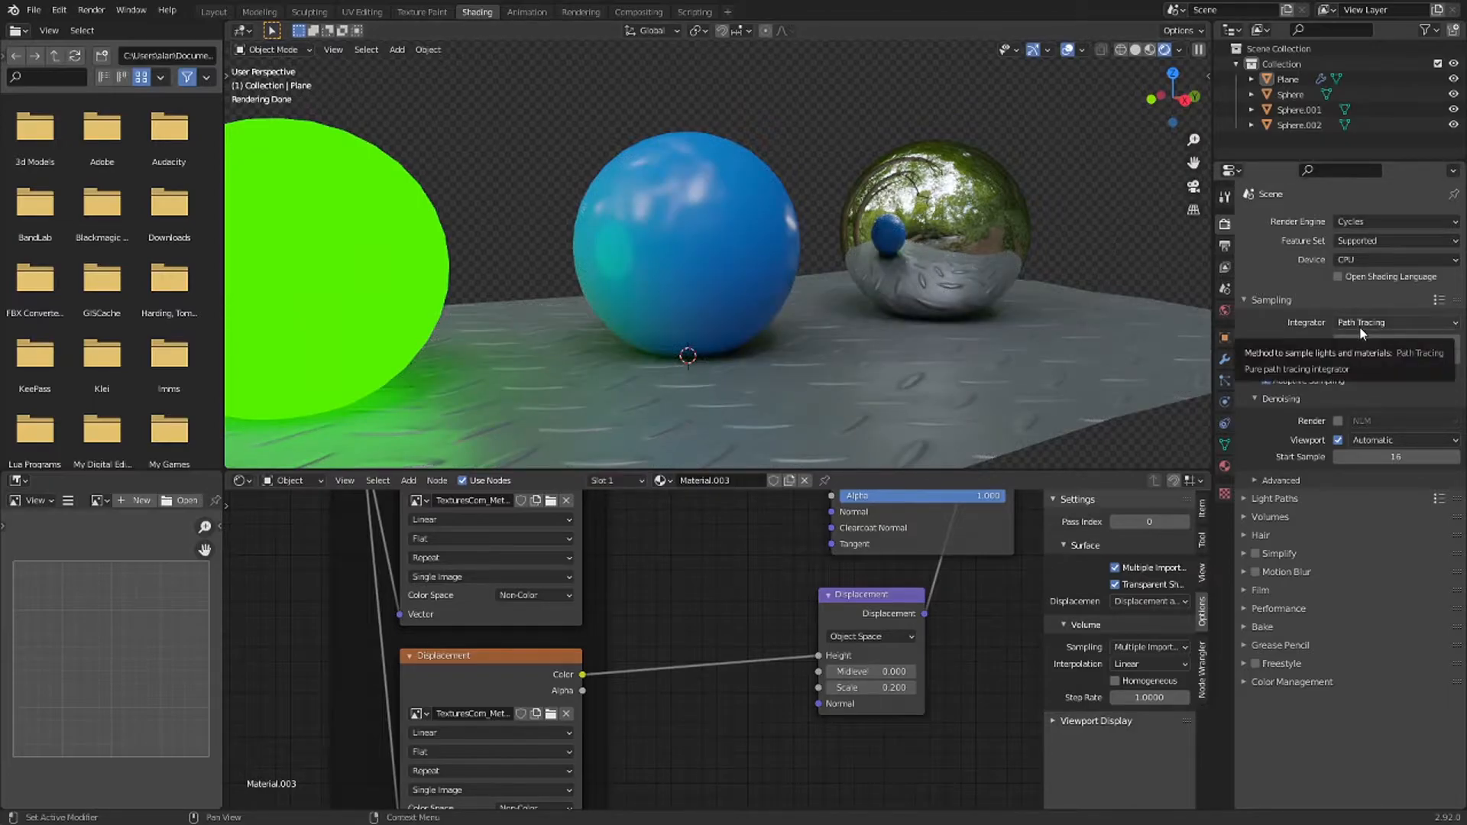
click(1434, 345)
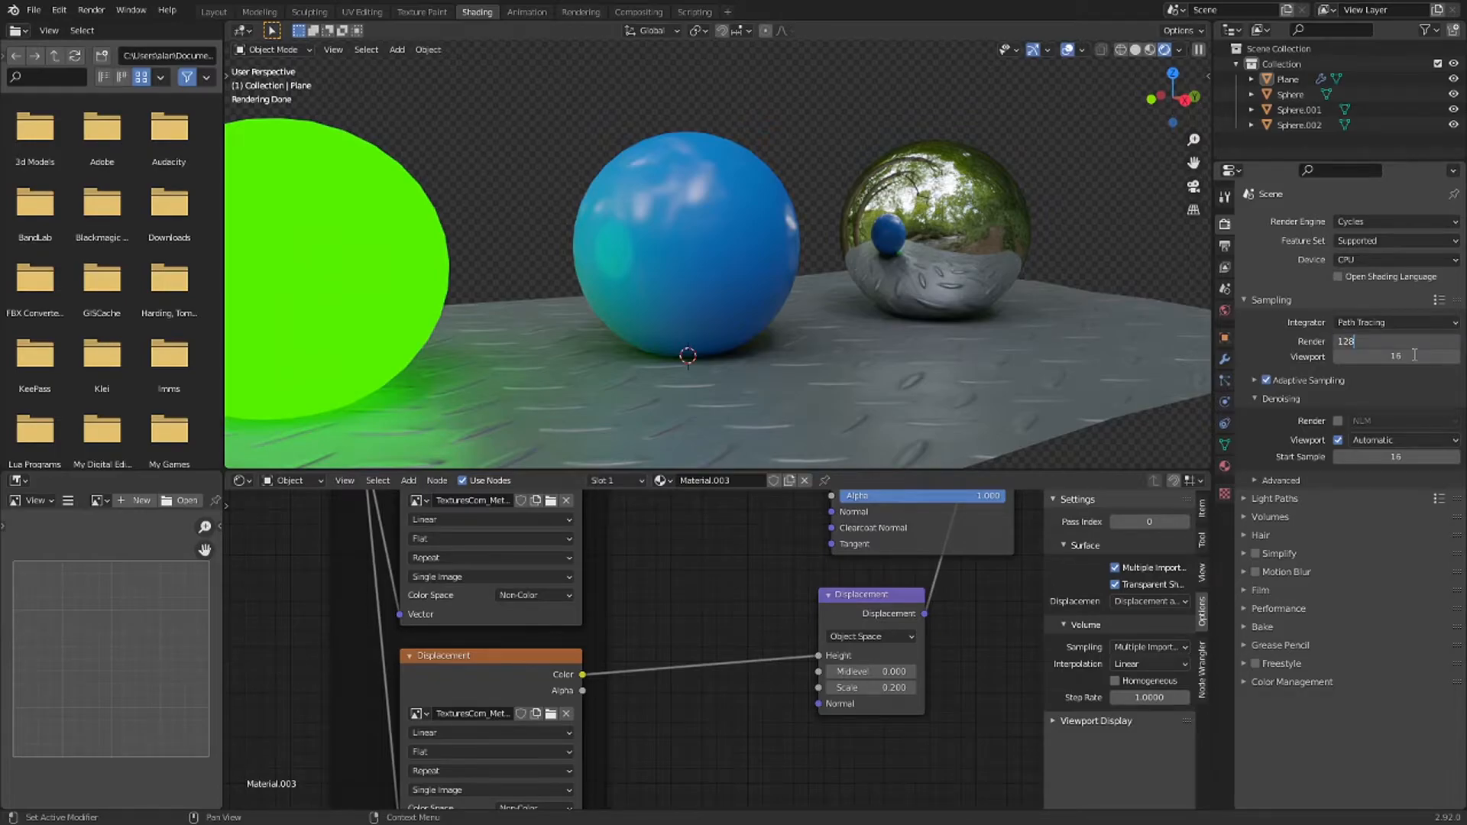
text(512)
key(Return)
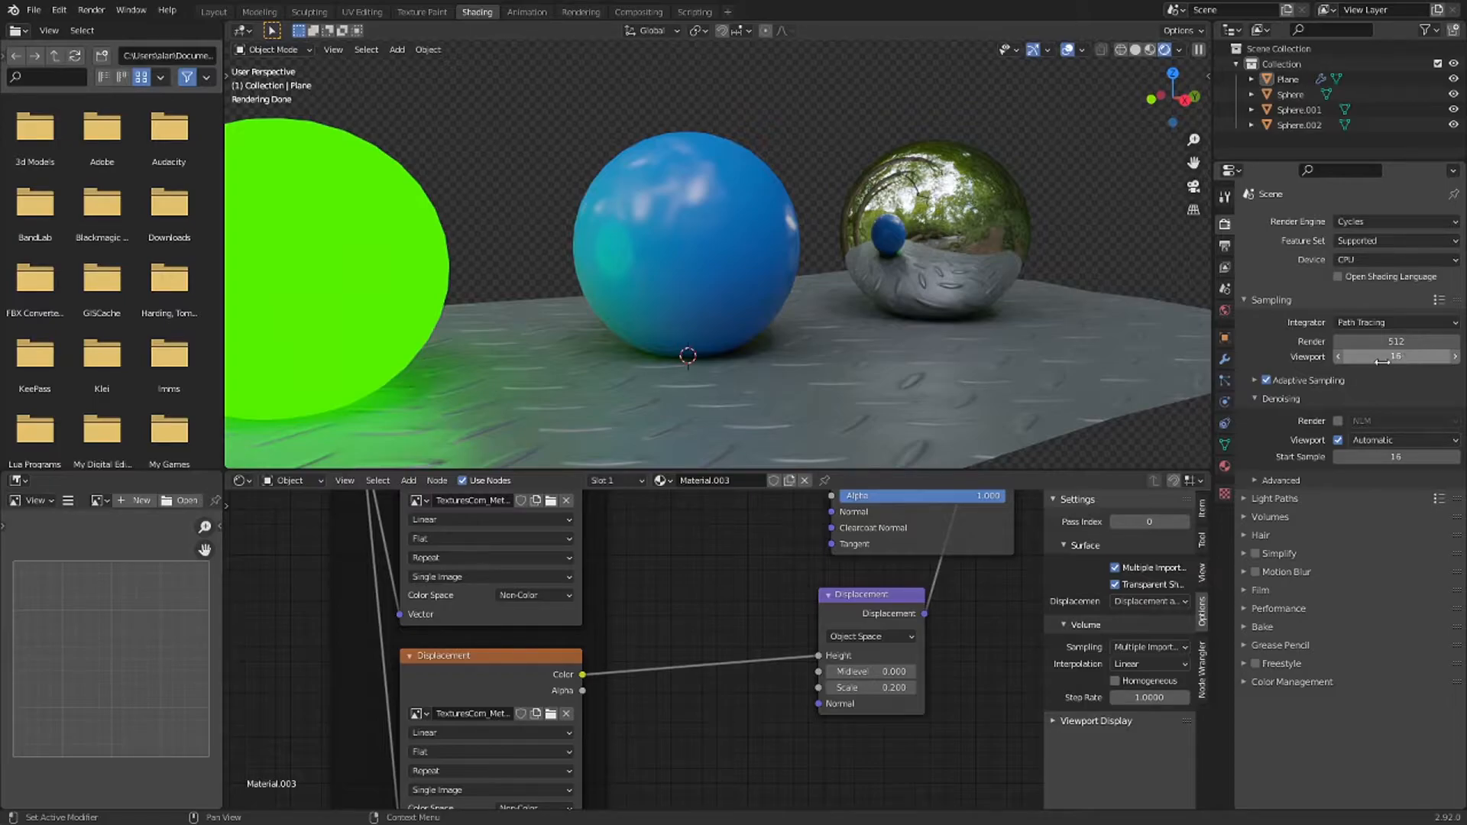
- Enable render denoising in the Sampling settings with the NLM denoiser, and shift the view slightly to refresh the viewport render
click(1337, 421)
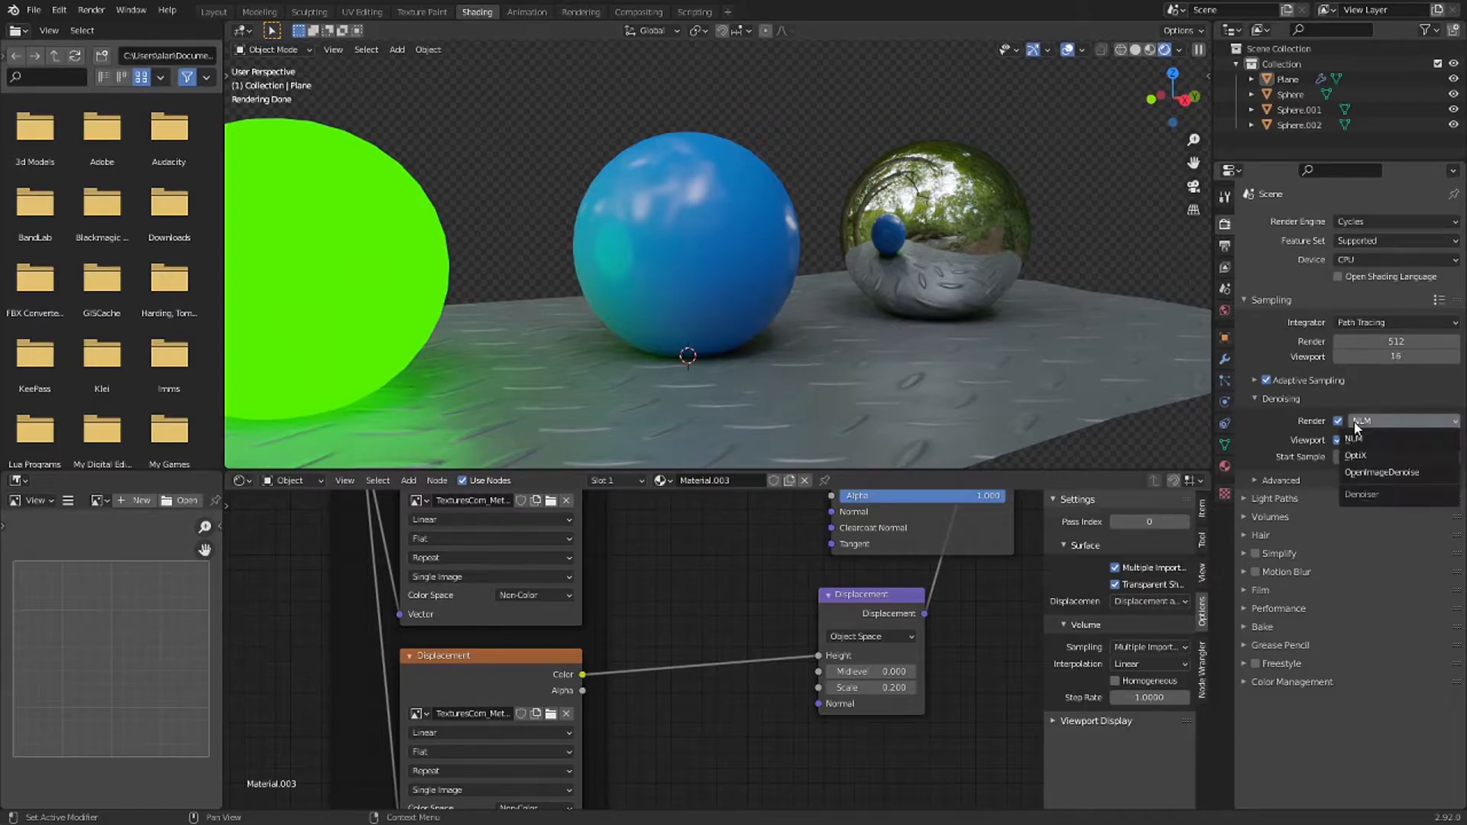
click(1371, 421)
click(1367, 421)
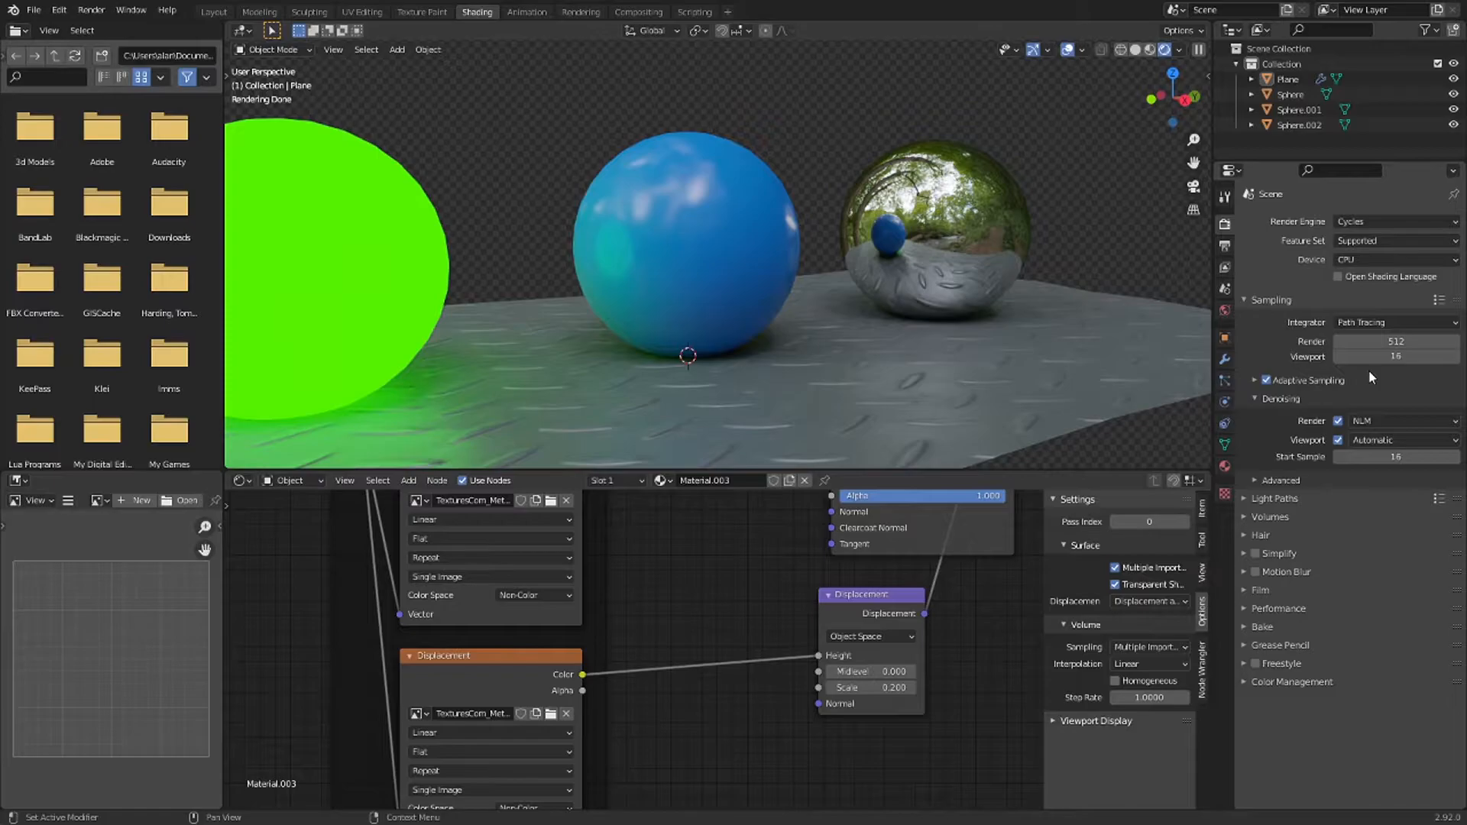
middle_drag(1116, 249, 1111, 249)
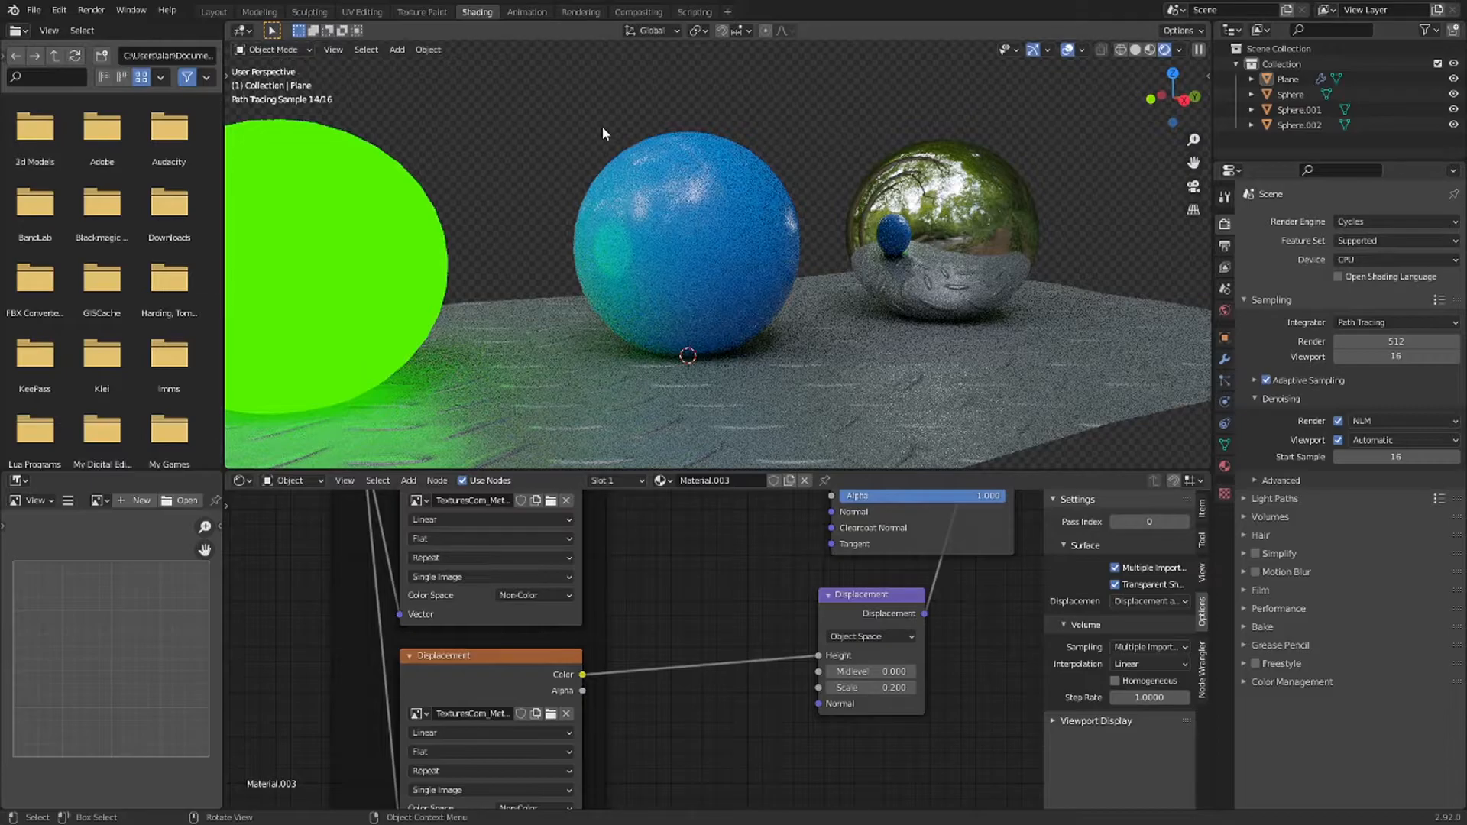
- Open the preferences window
click(60, 10)
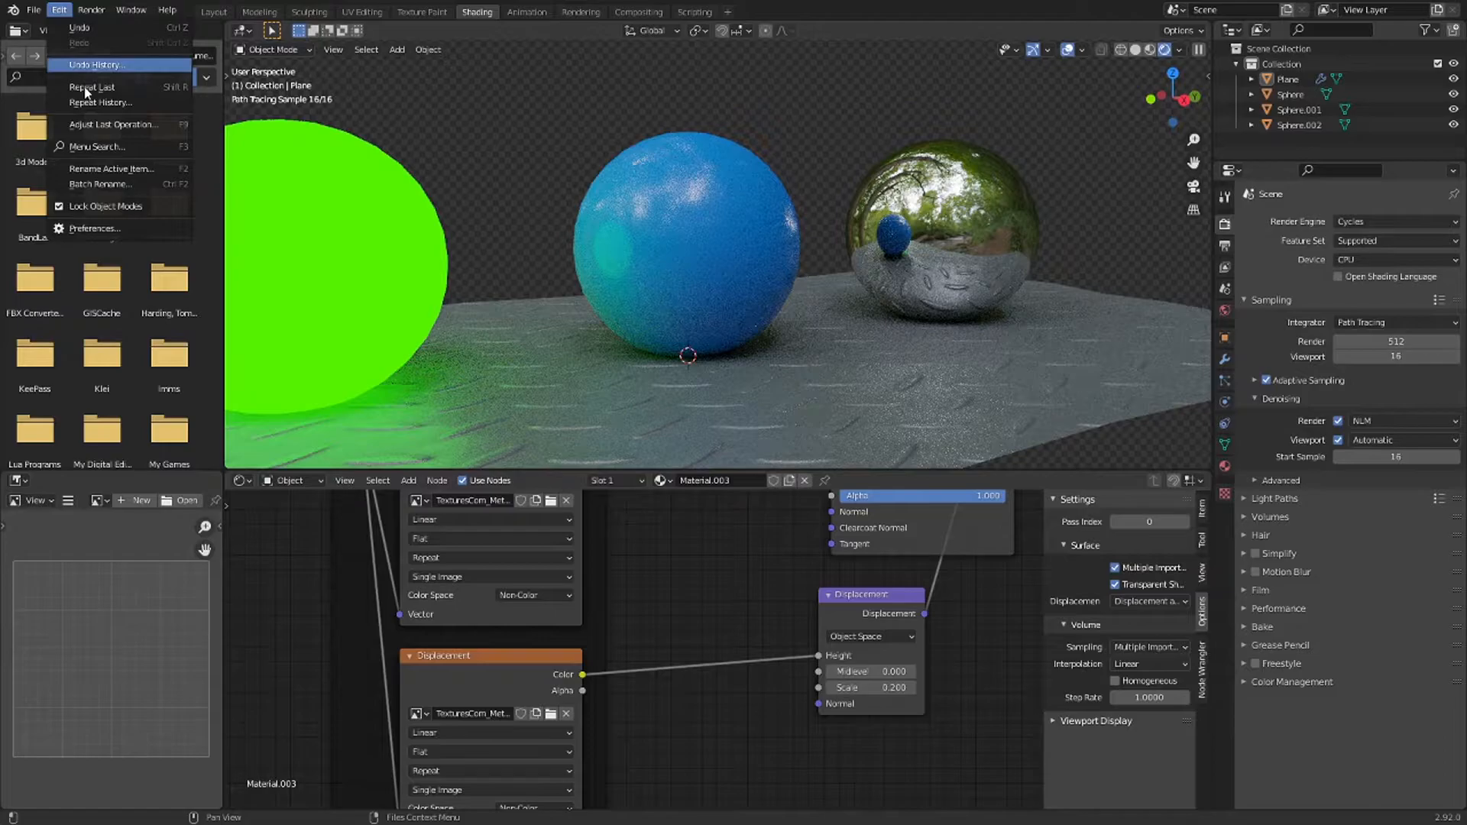
click(61, 10)
click(61, 11)
click(98, 229)
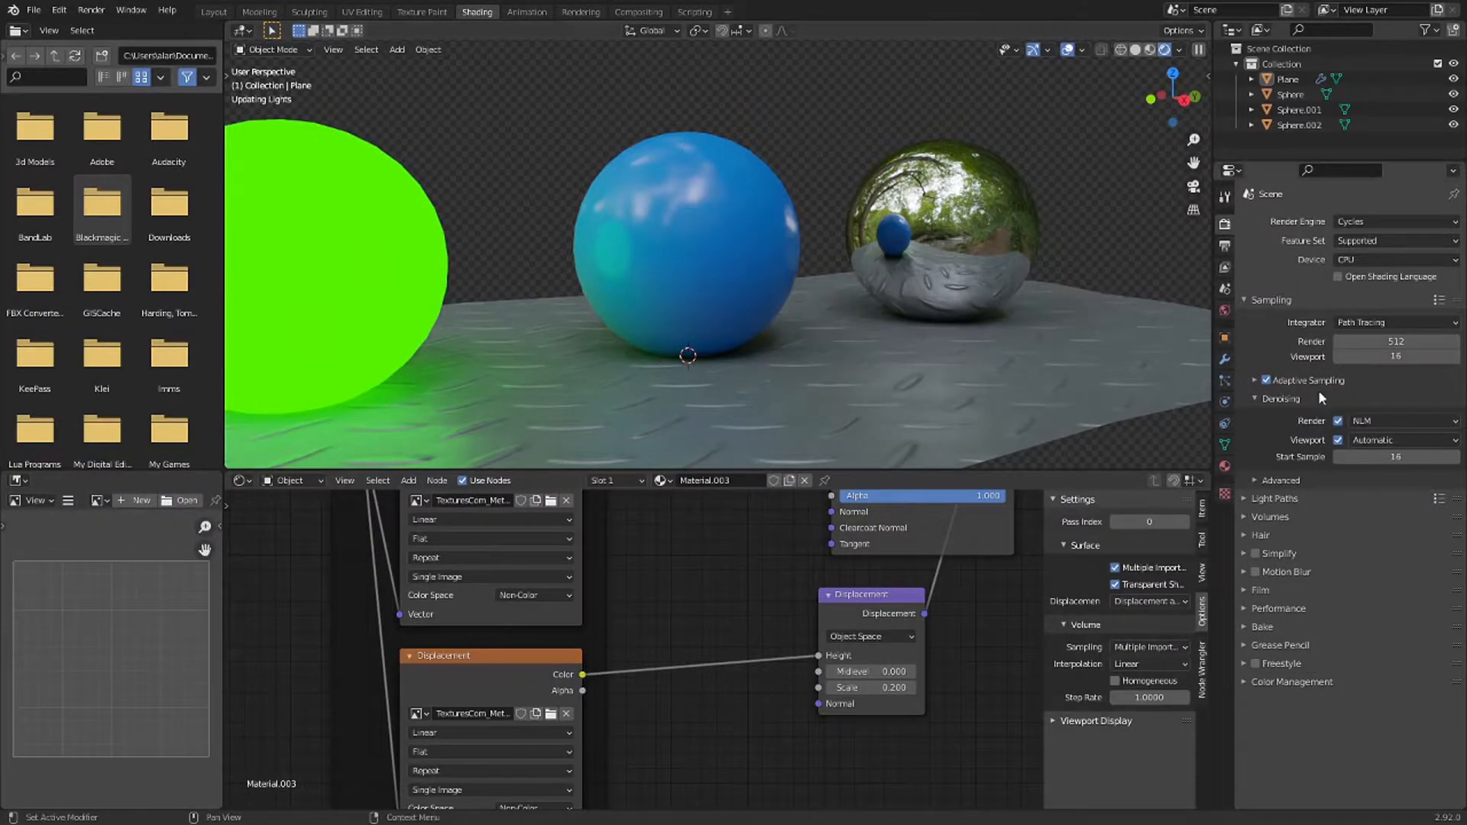
- Expand the Performance render settings and turn off Auto Tile Size
click(1299, 609)
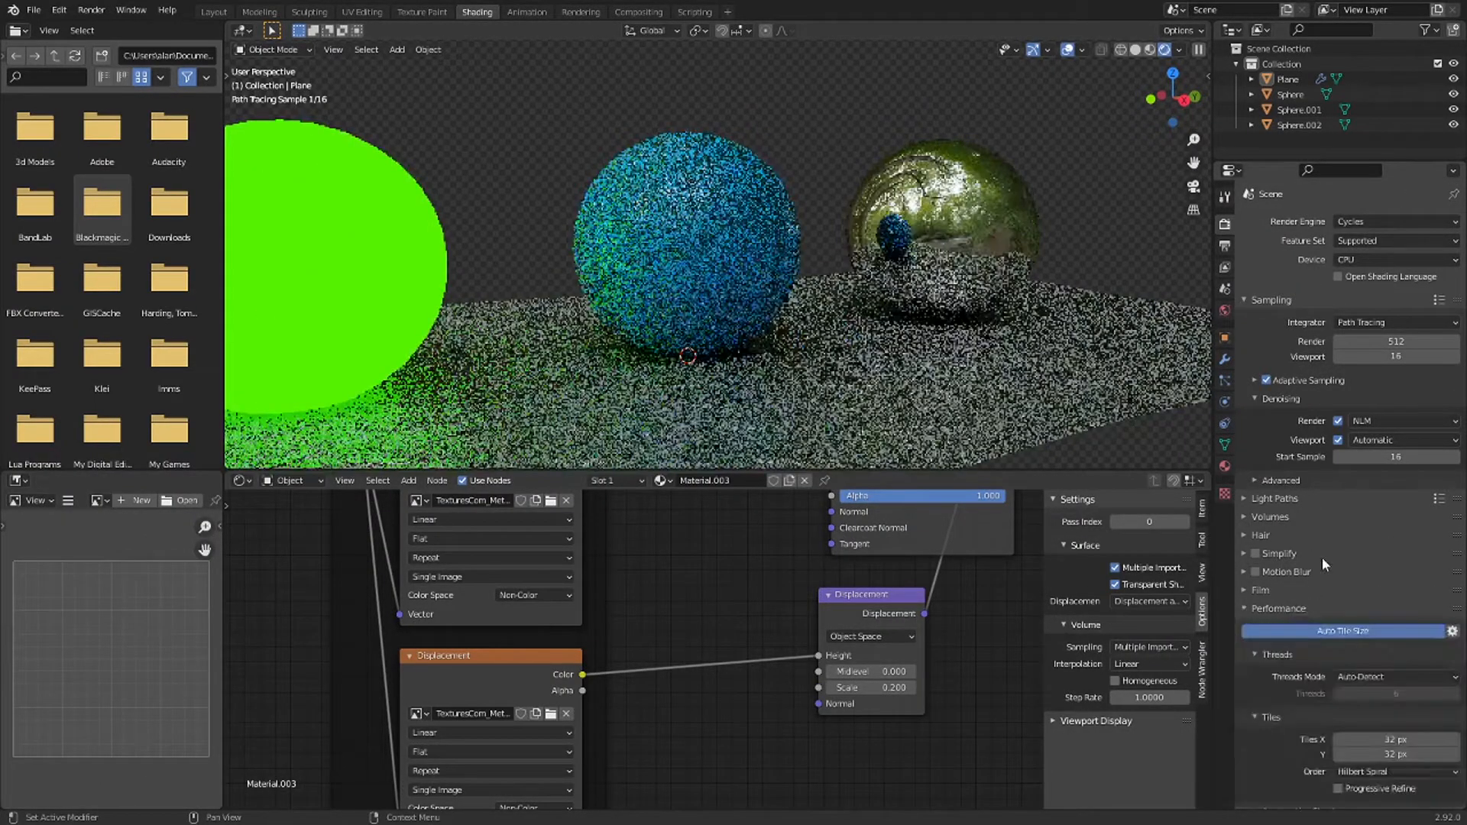
scroll(1354, 527, down, 2)
scroll(1354, 523, down, 1)
click(1340, 541)
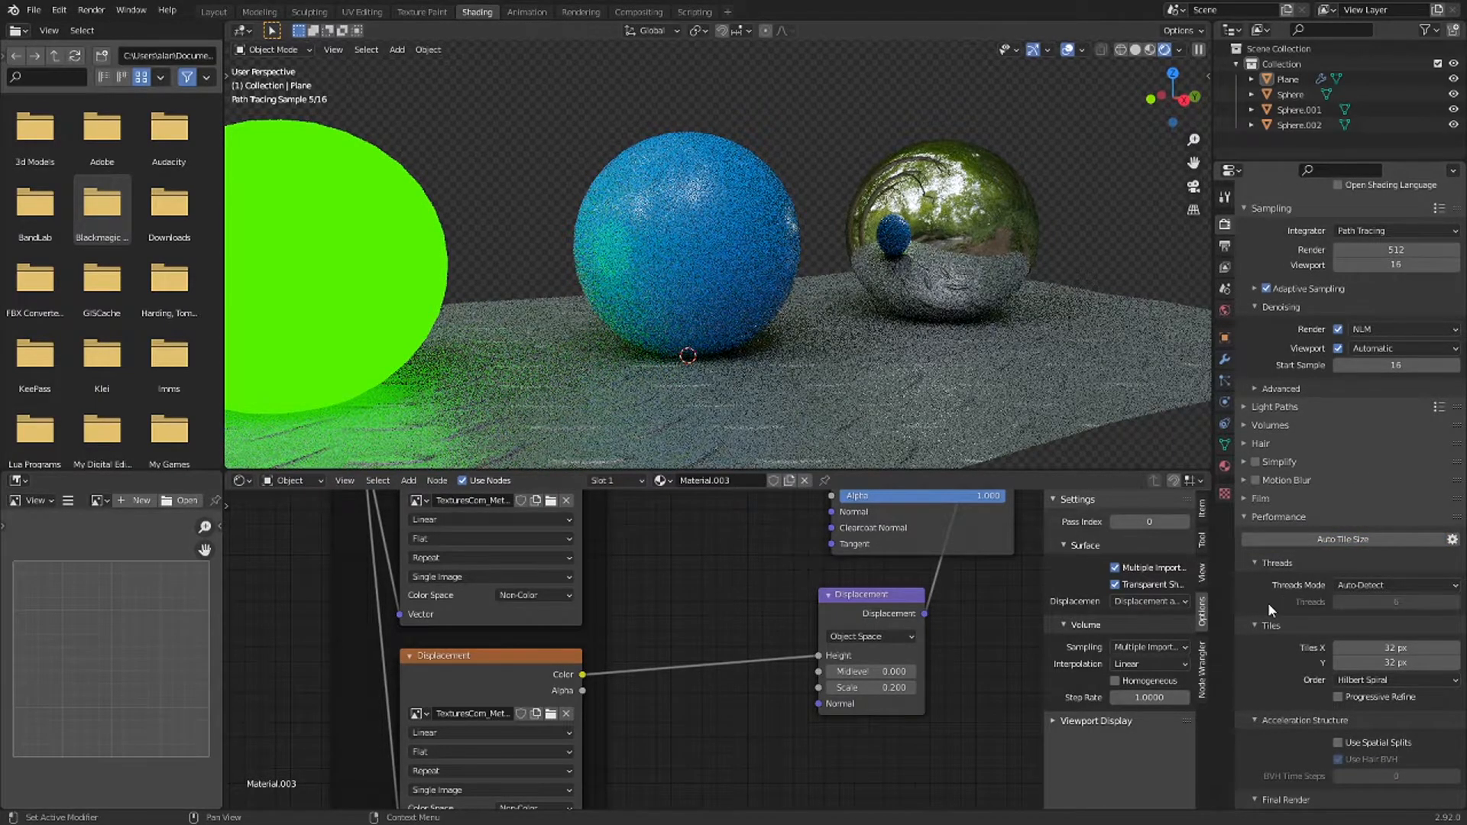
scroll(1267, 603, up, 3)
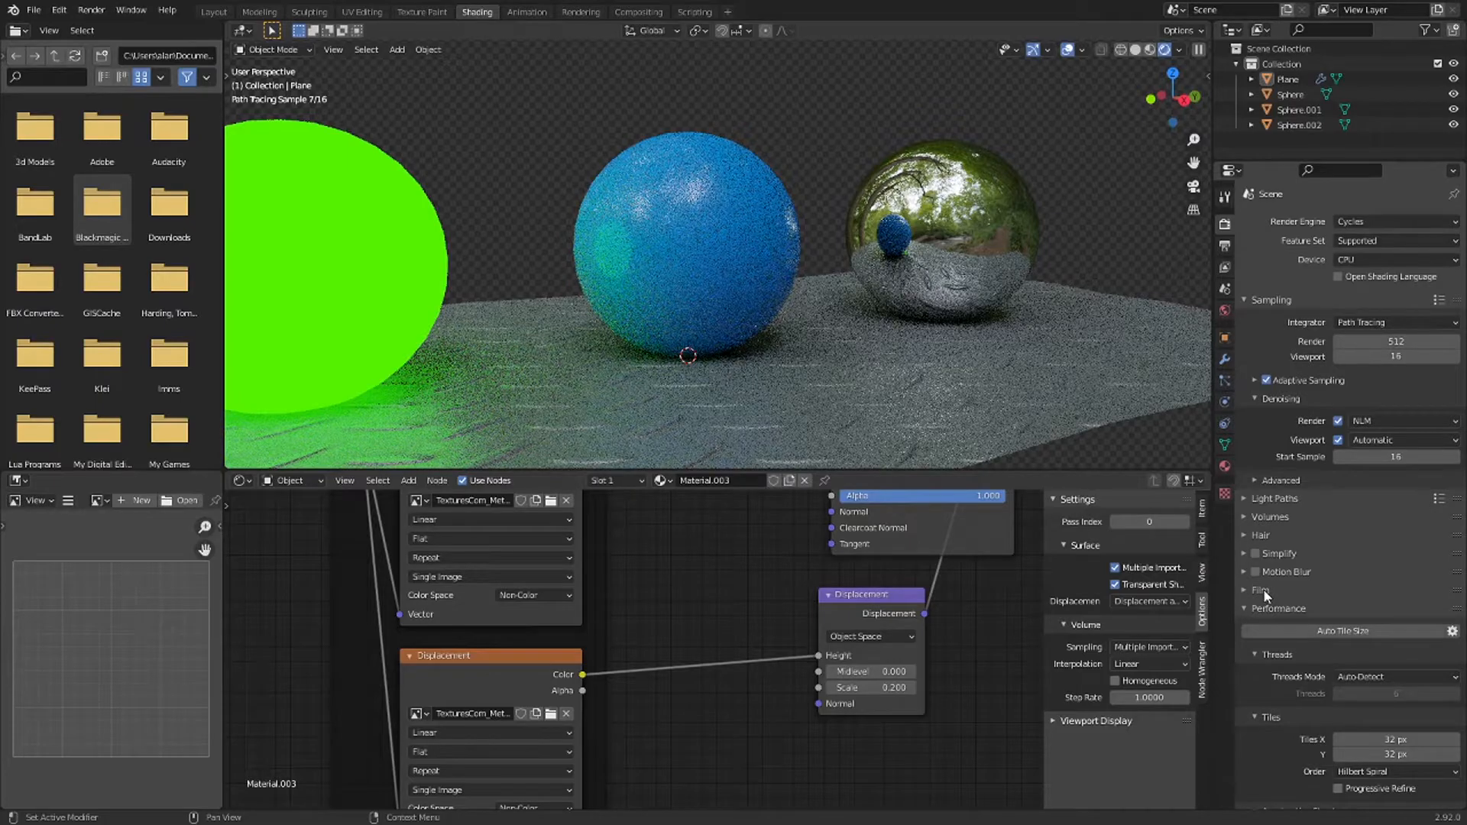
scroll(1266, 596, down, 2)
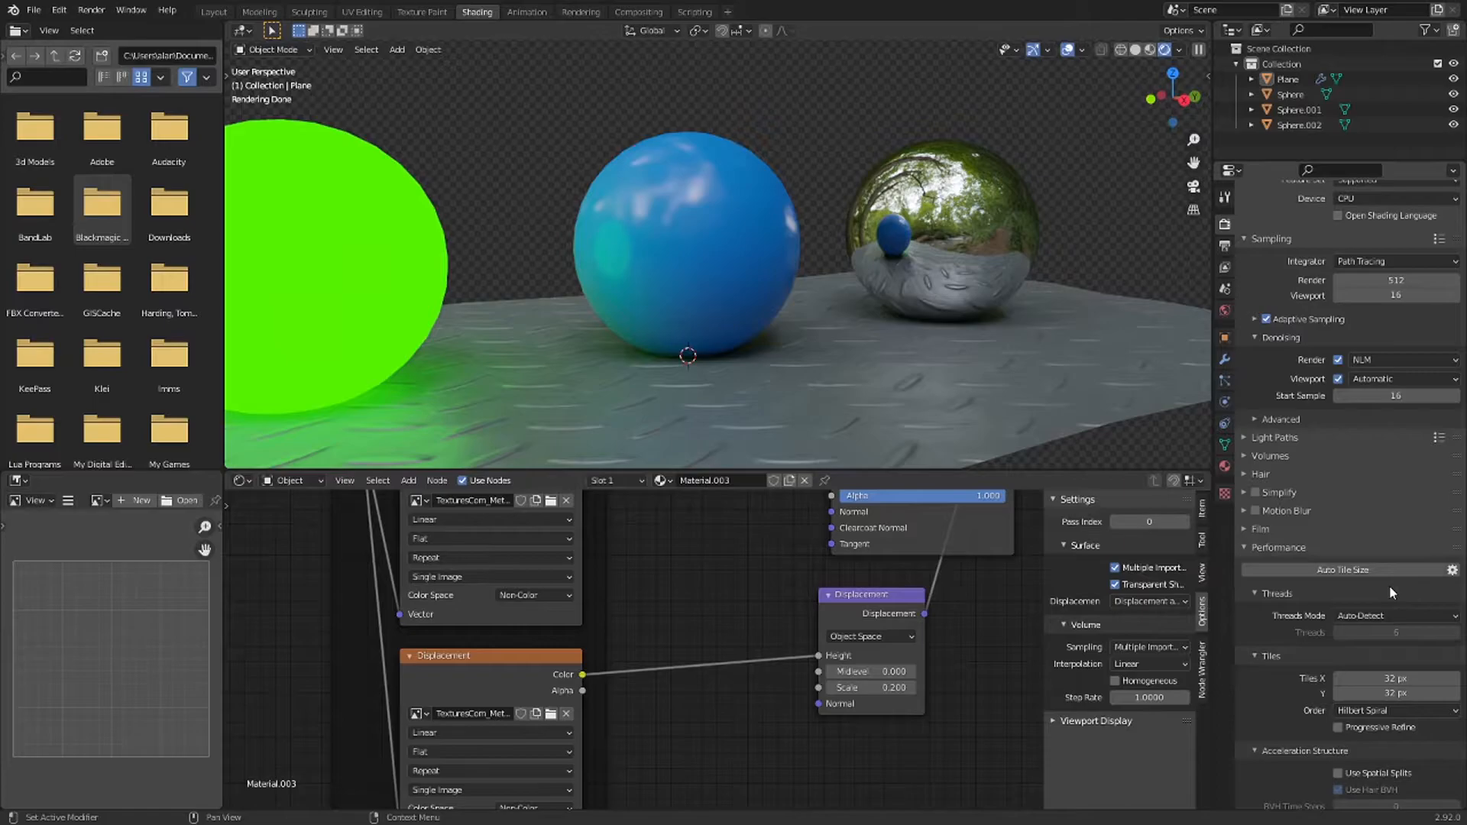
scroll(1385, 586, up, 2)
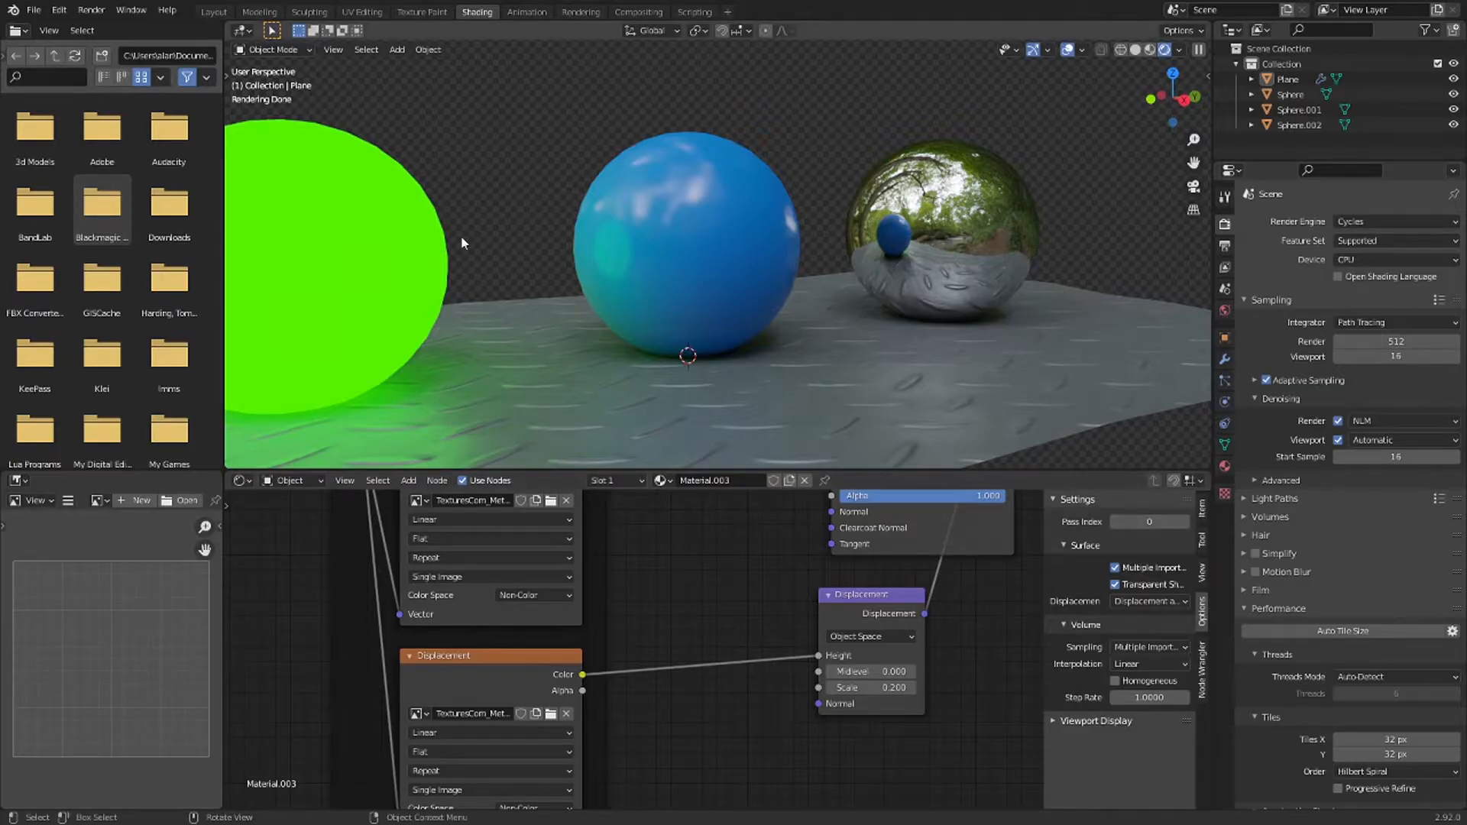
- Review the available Cycles render devices, keeping CPU selected
click(1346, 259)
click(1348, 261)
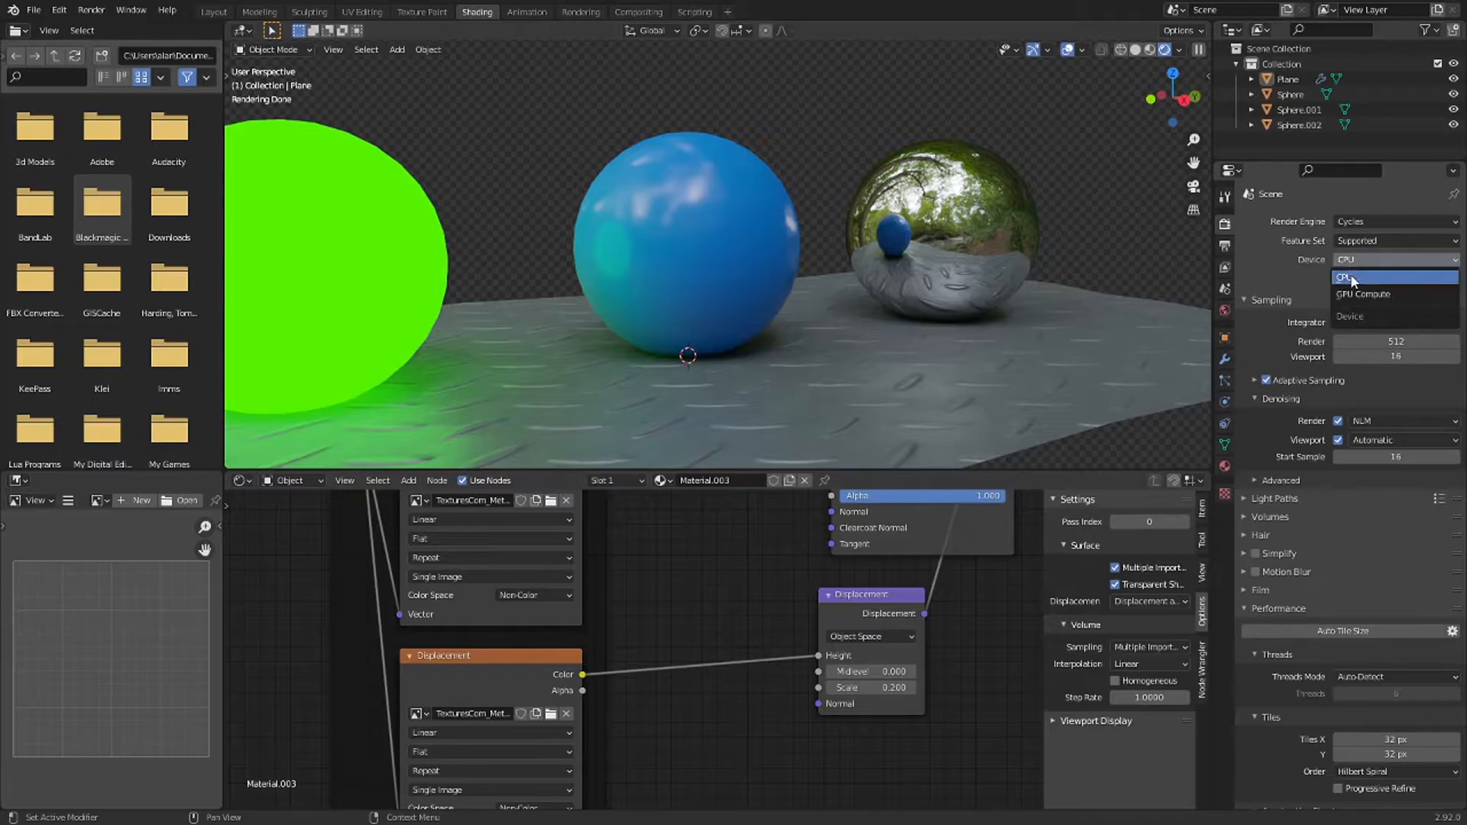
click(1346, 257)
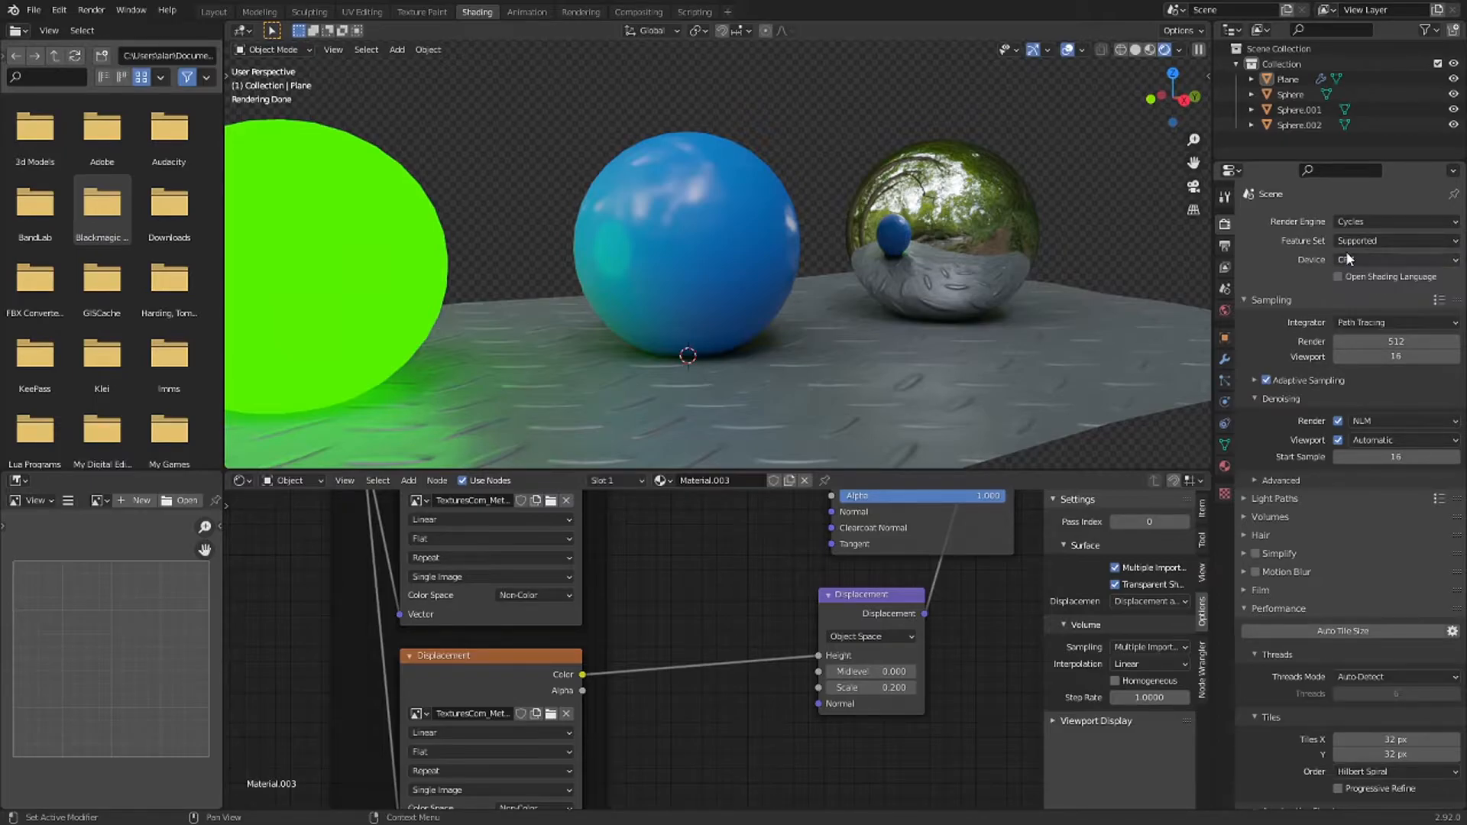
click(1357, 258)
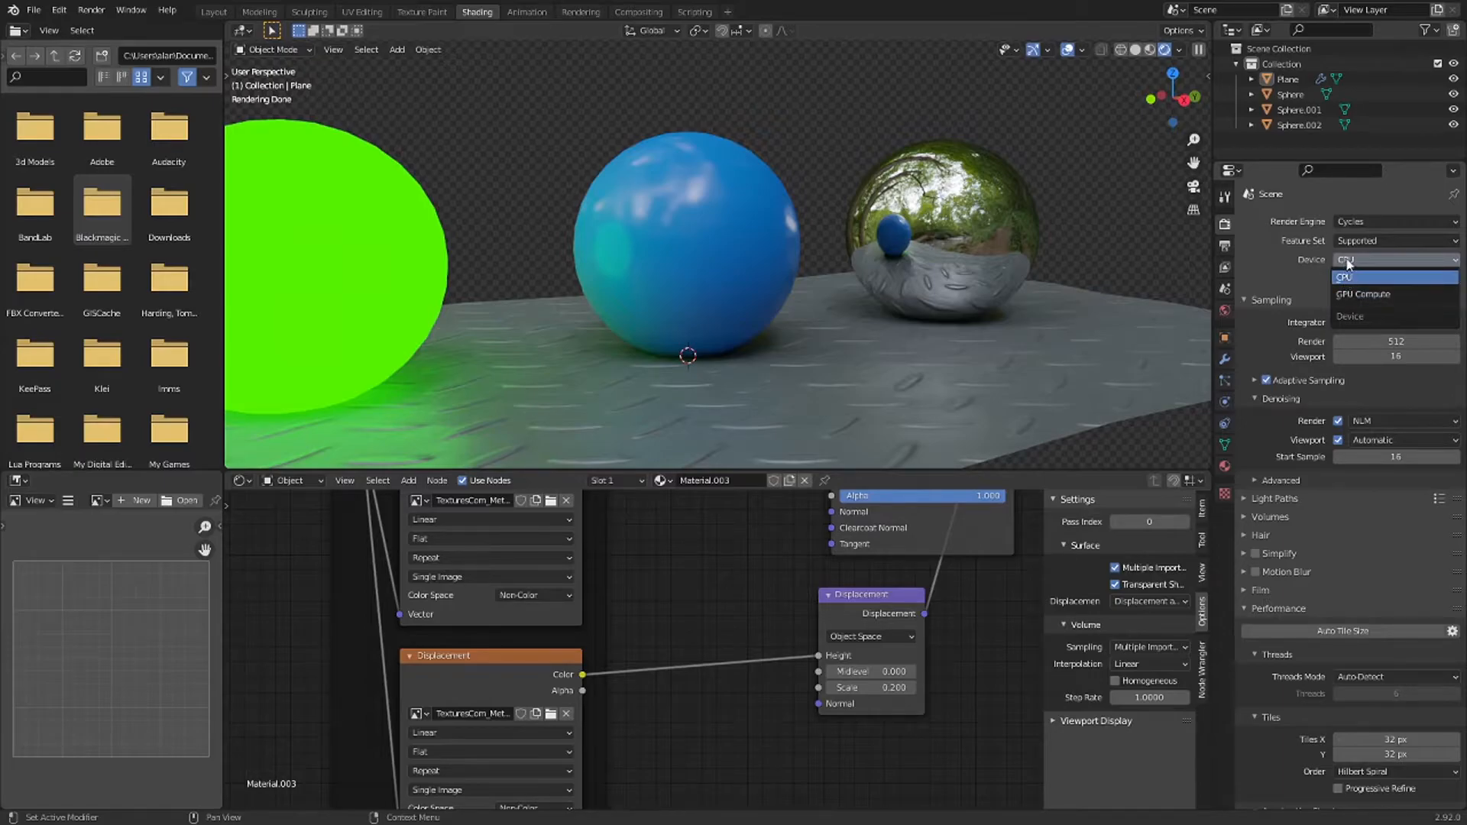
click(1344, 274)
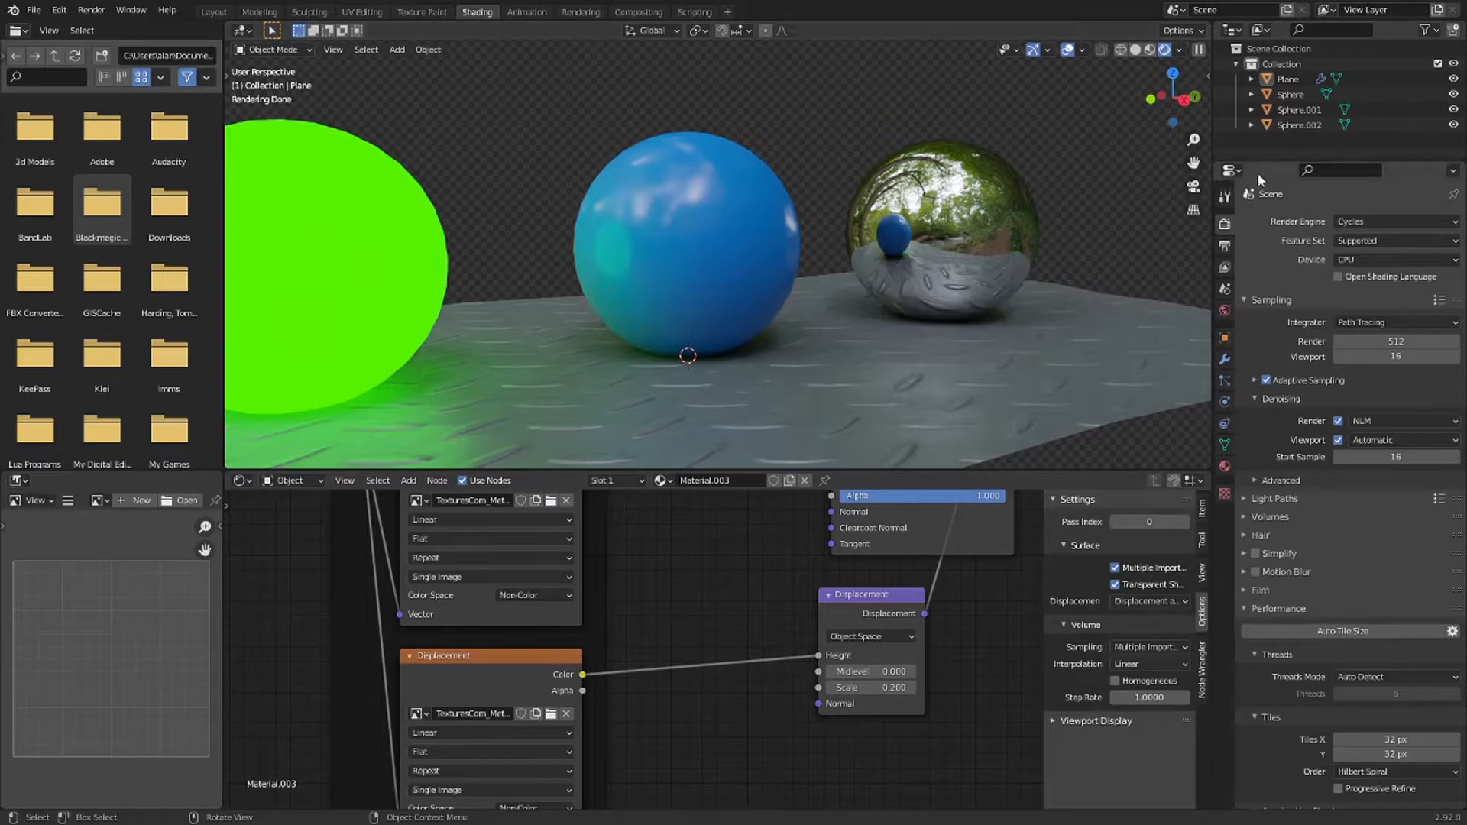
- Switch the viewport to Material Preview shading and open the preferences again
click(1151, 49)
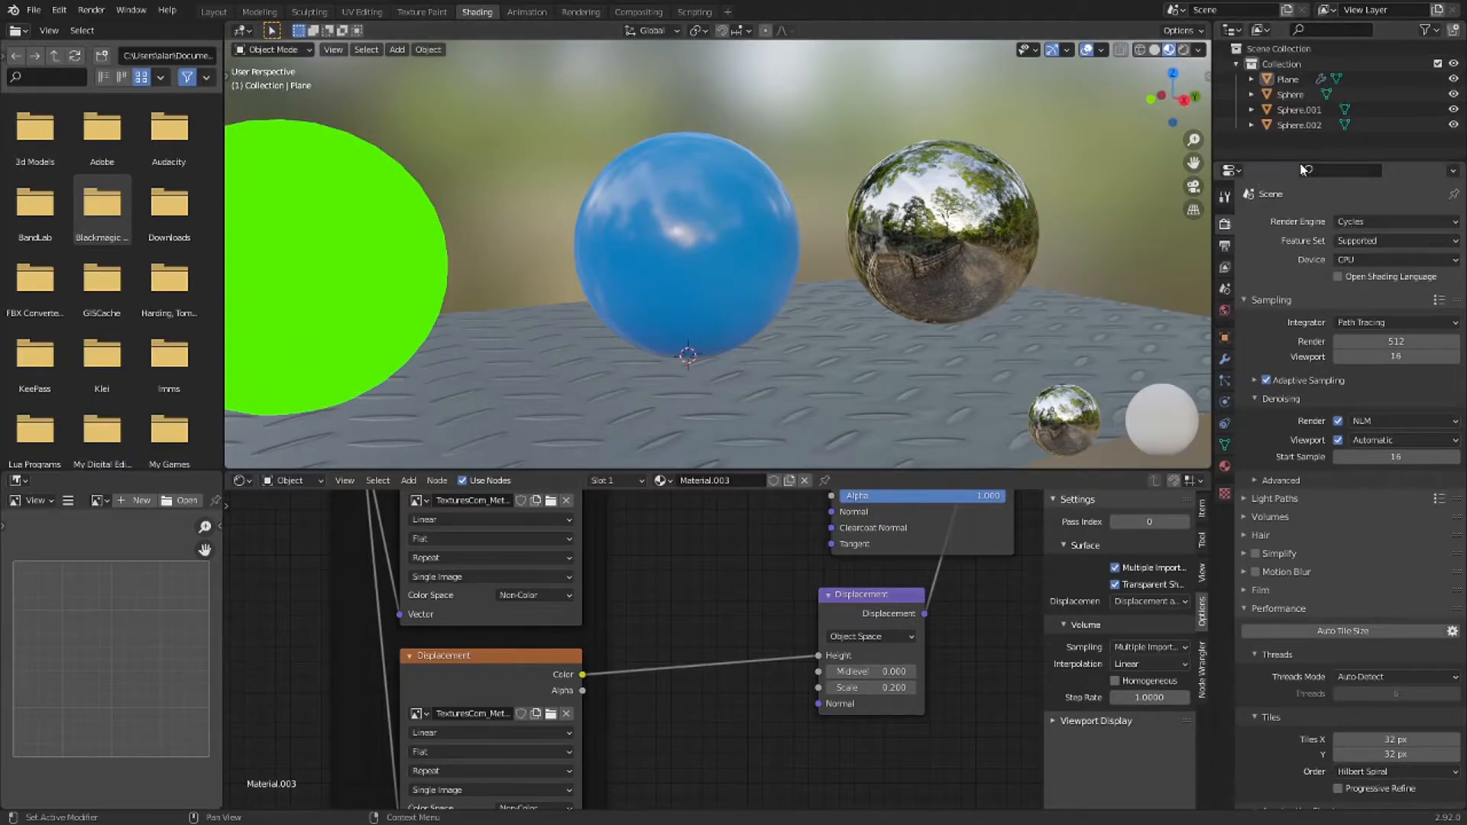
click(63, 15)
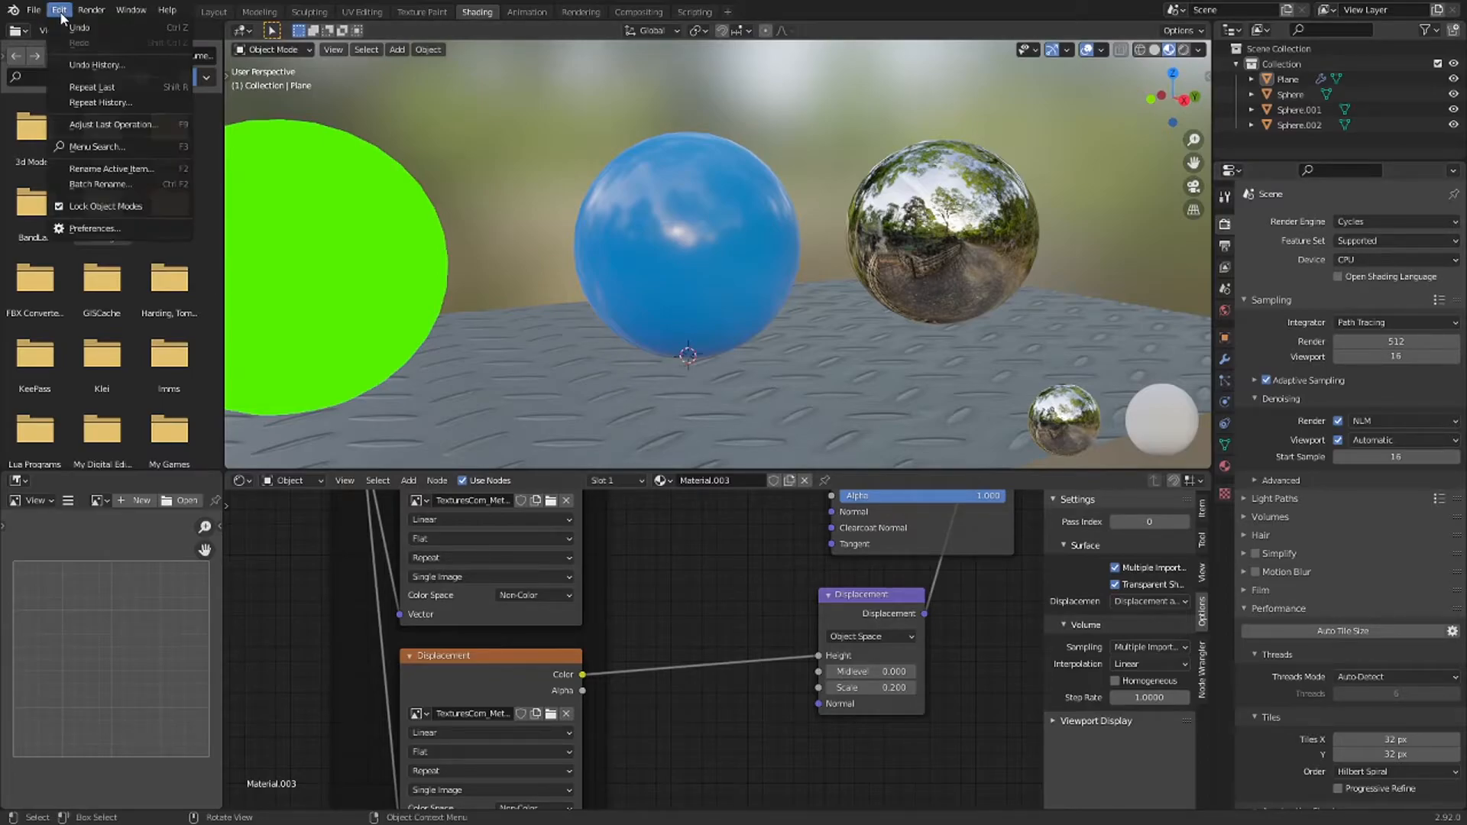
click(124, 228)
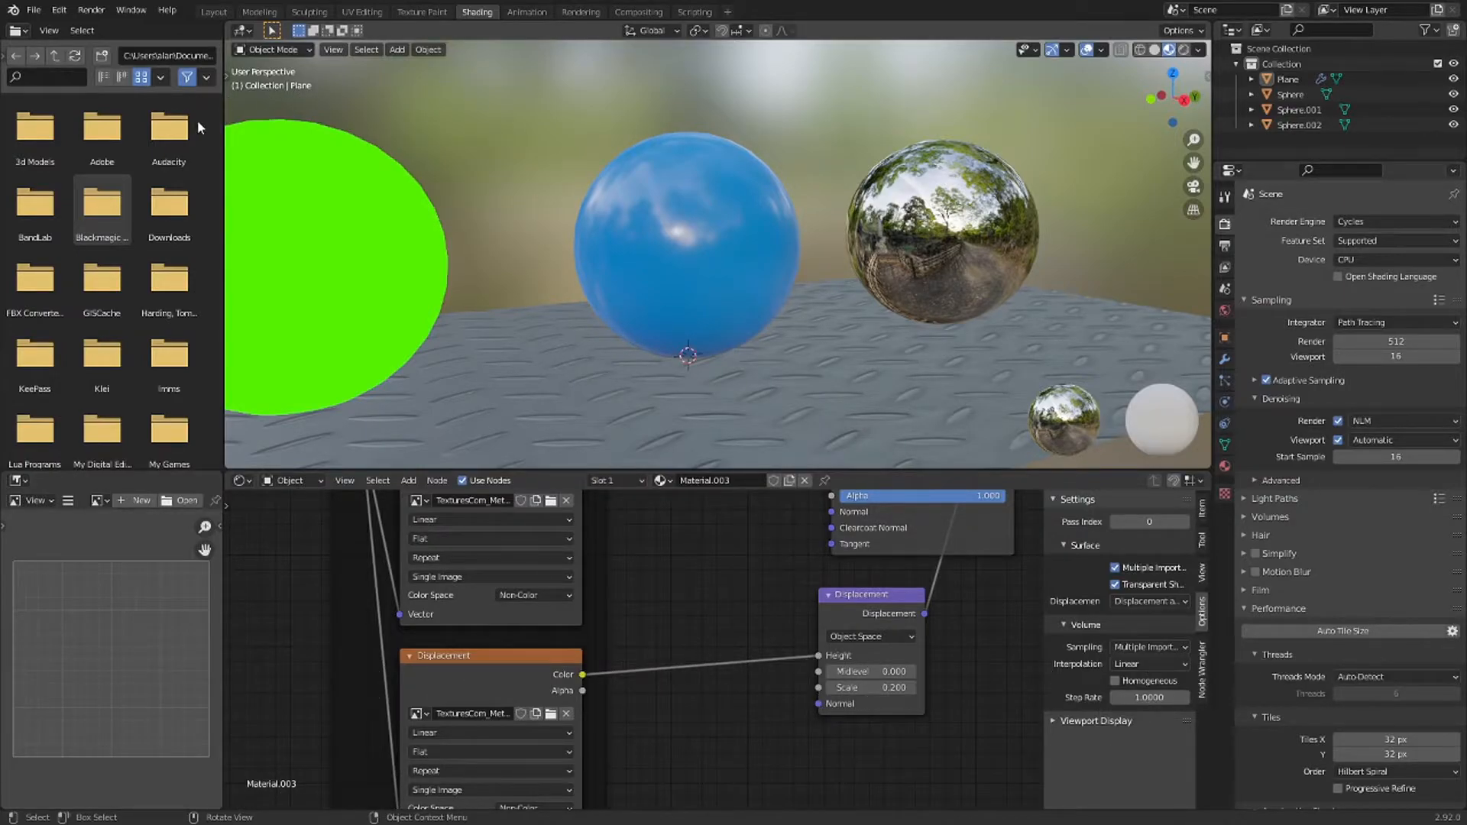
- Set the Cycles render device to GPU Compute and turn on Auto Tile Size
click(1362, 260)
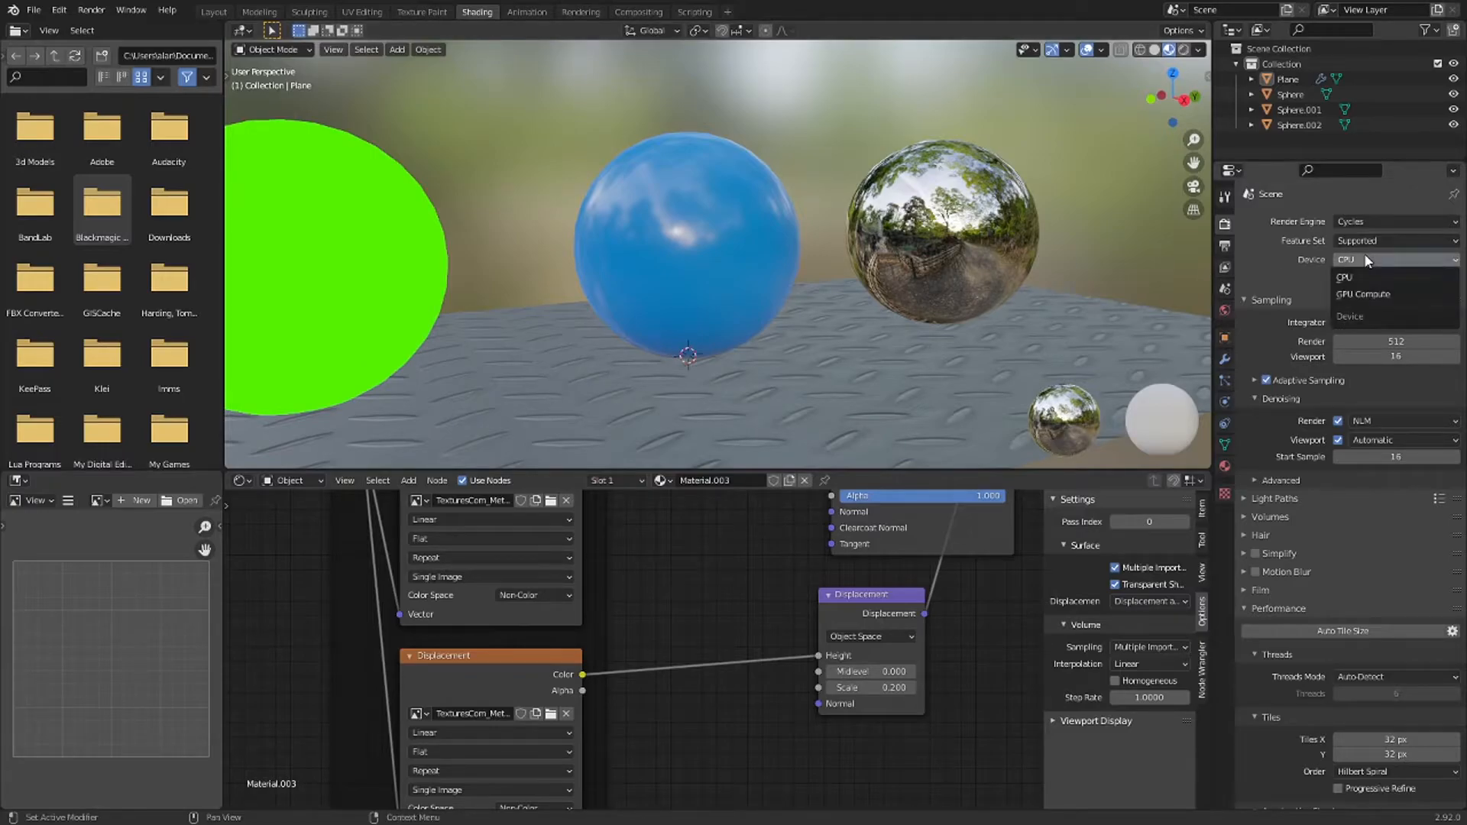
click(1359, 296)
click(1351, 613)
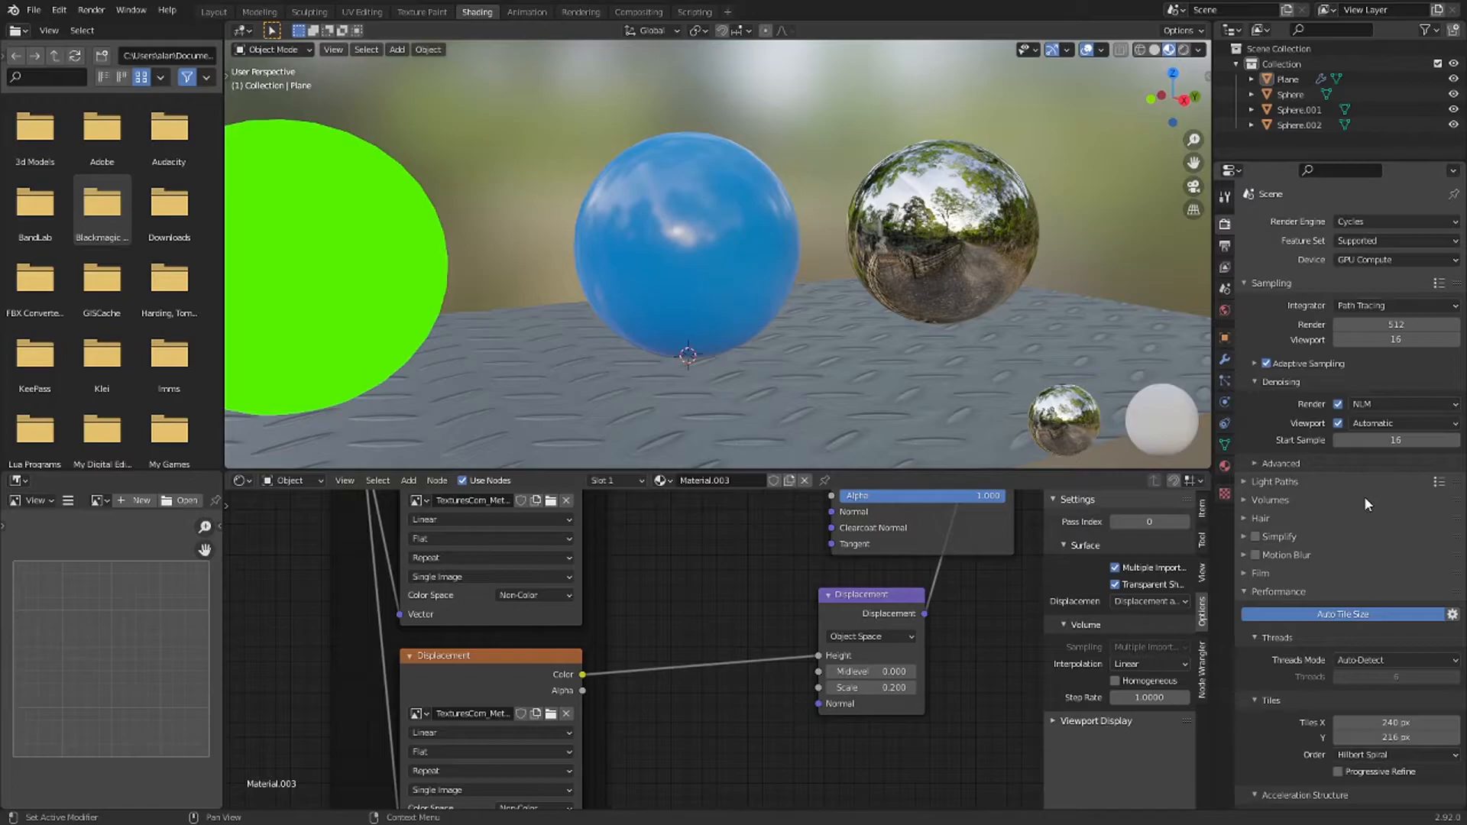
- Add a camera aligned to a wider view of all three spheres, and fit its frame in the viewport
scroll(1070, 260, down, 4)
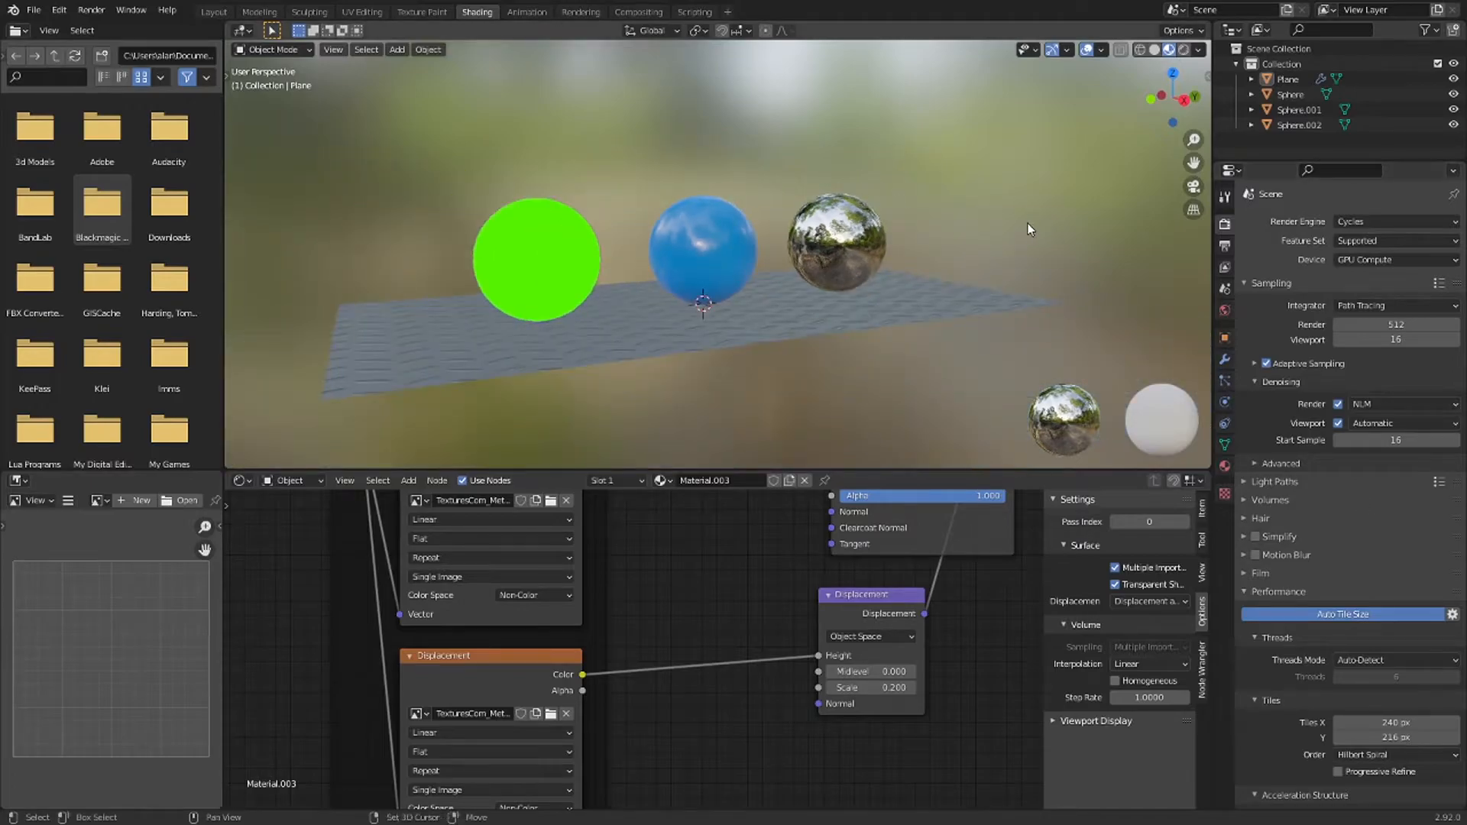
key(shift+a)
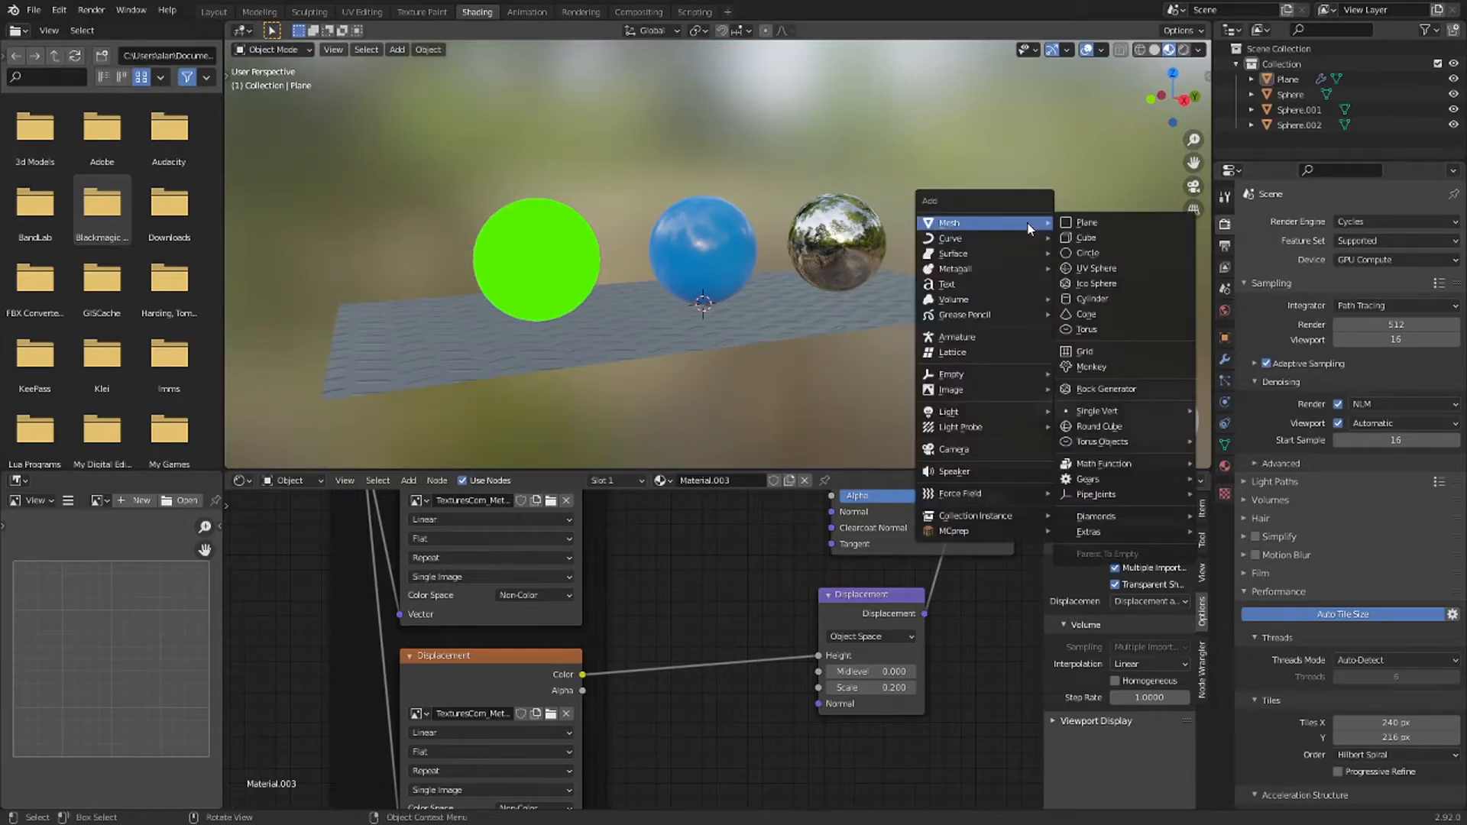
click(997, 451)
key(ctrl+alt+KP_0)
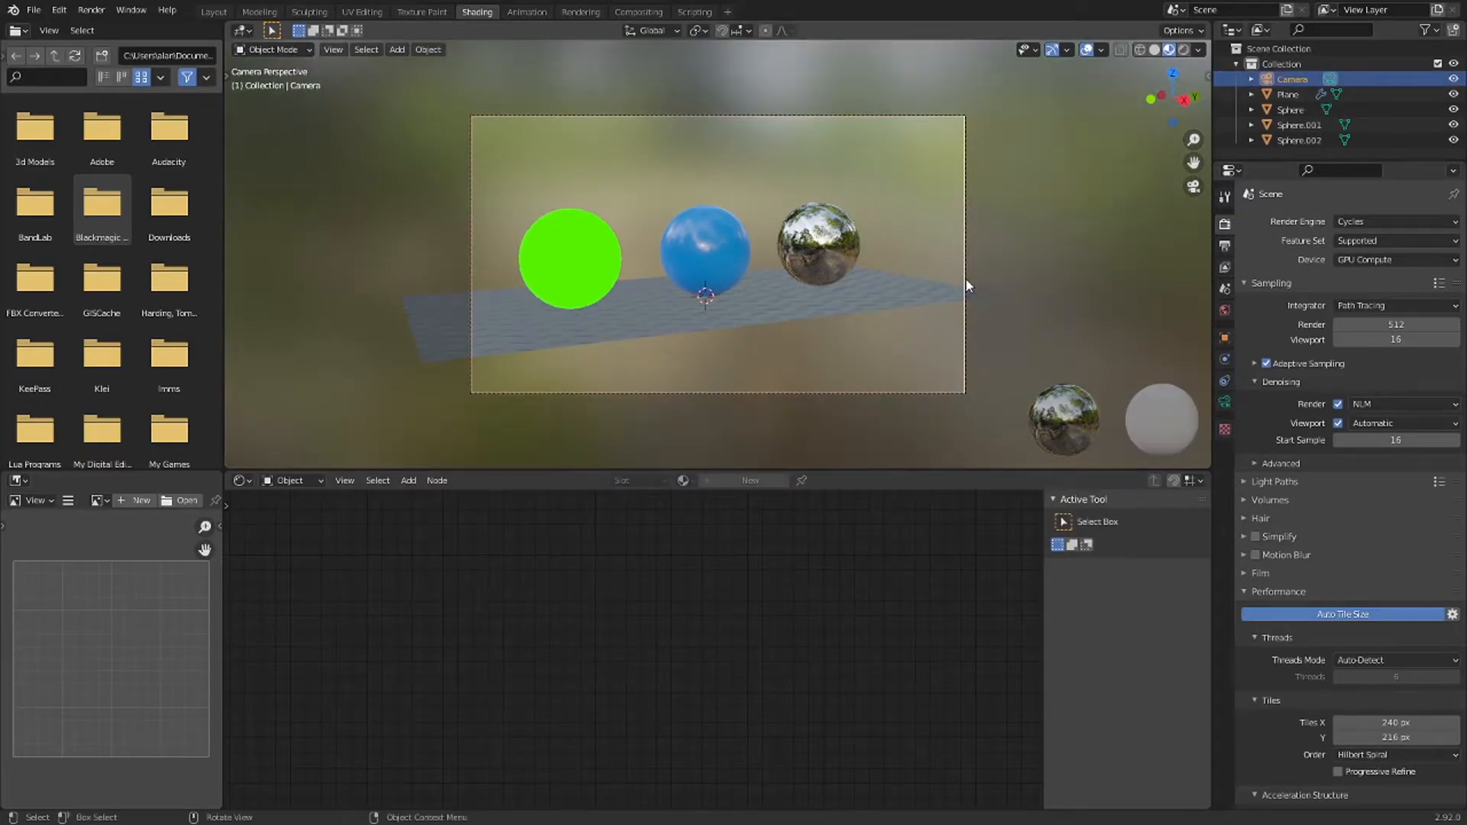
click(887, 180)
key(Home)
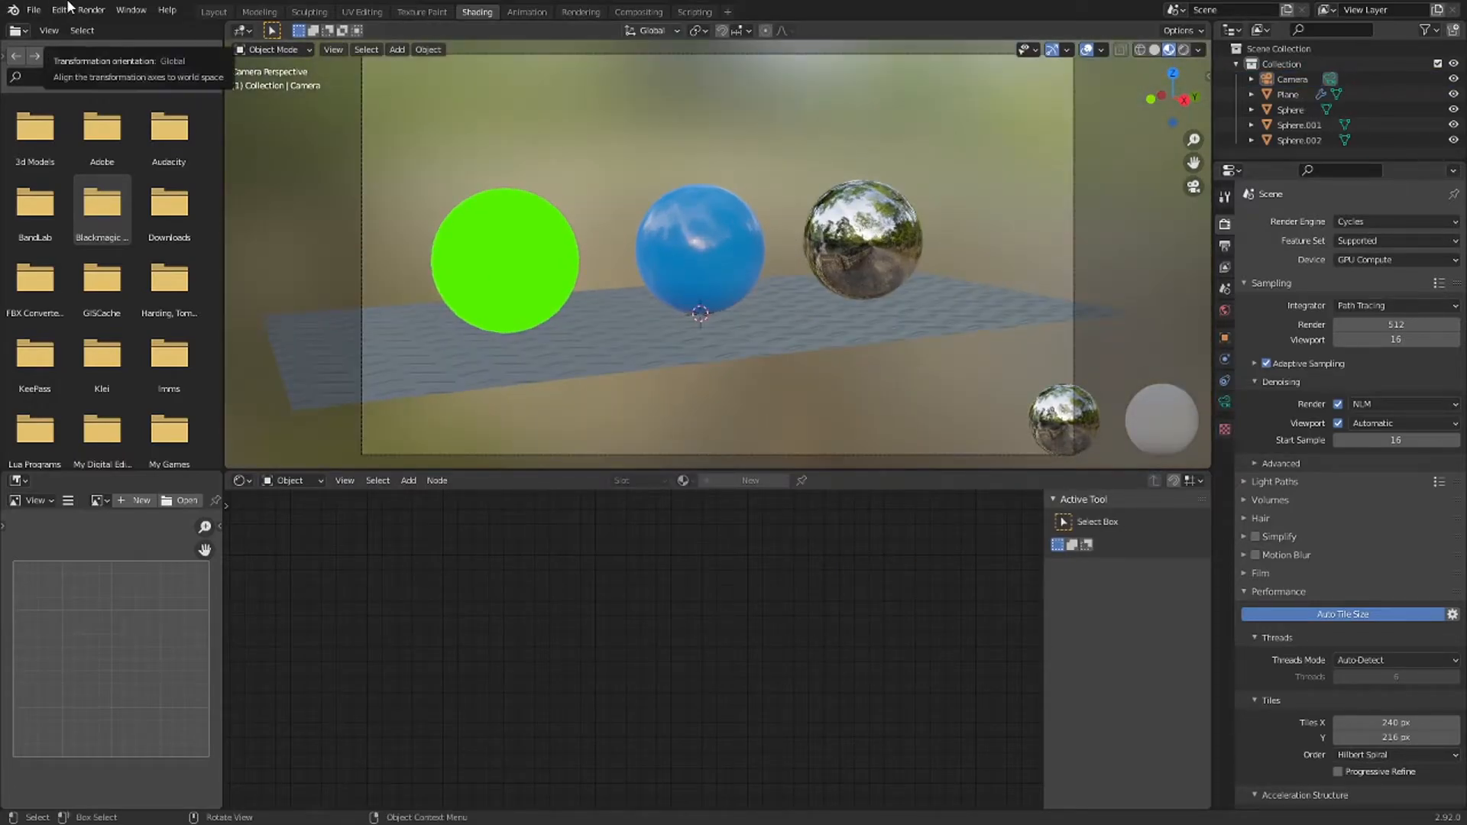
- Render a still image of the scene from the camera
click(99, 10)
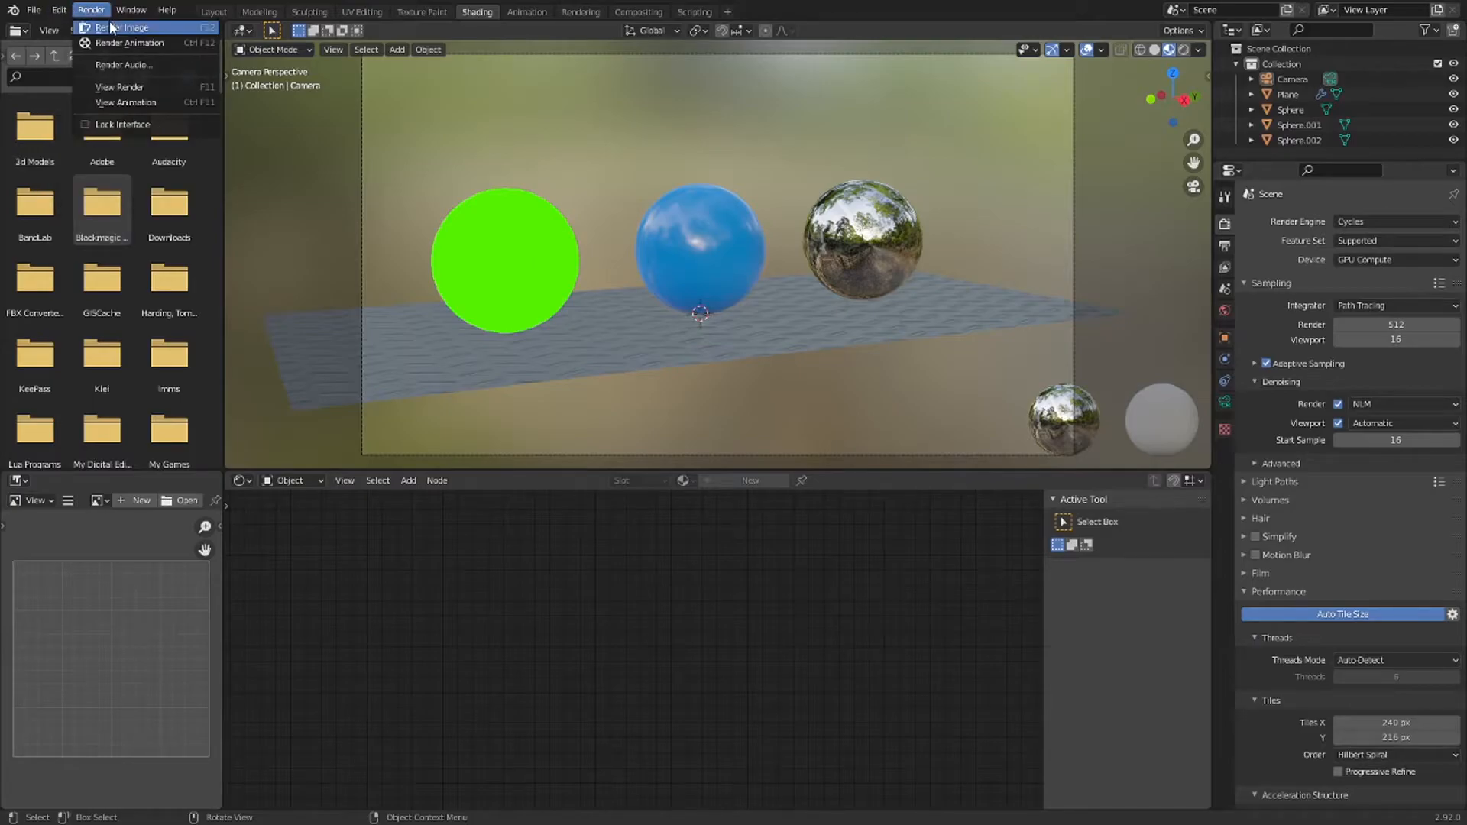
click(110, 28)
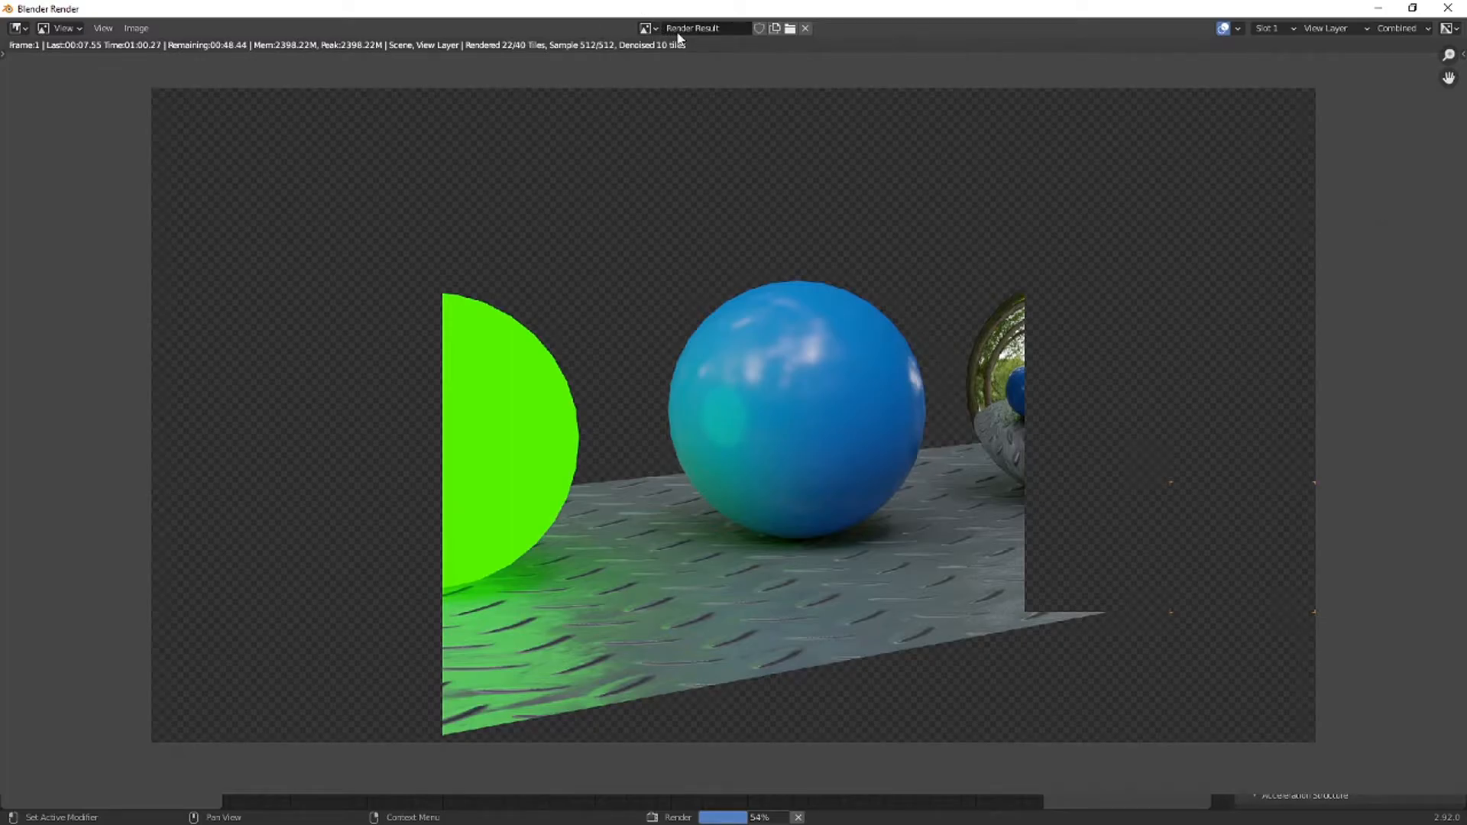
- Examine the blue sphere's lower edge and its contact shadow on the floor closely in the render for remaining noise
scroll(929, 450, up, 3)
scroll(967, 510, up, 5)
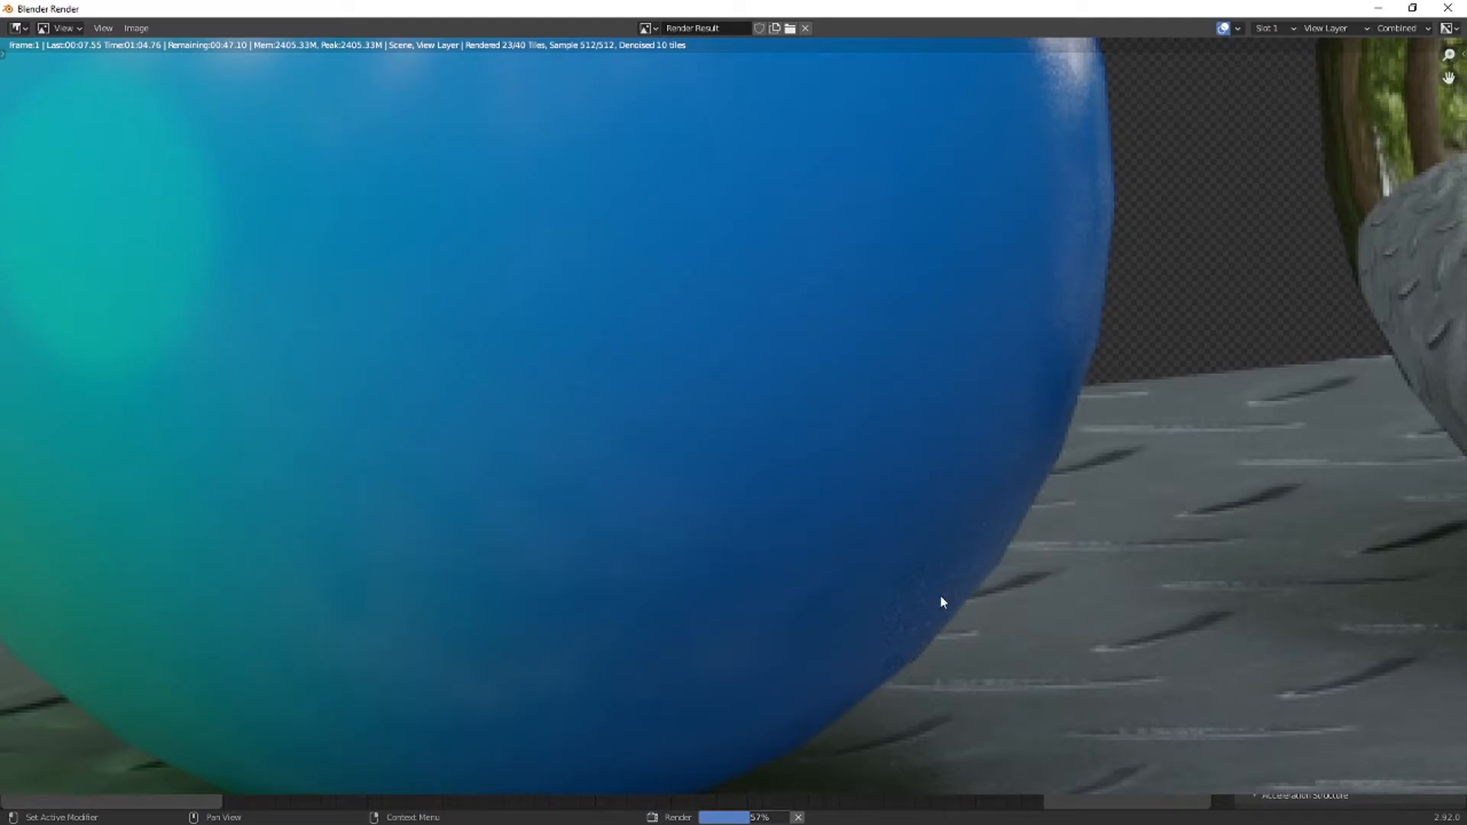
scroll(952, 594, up, 3)
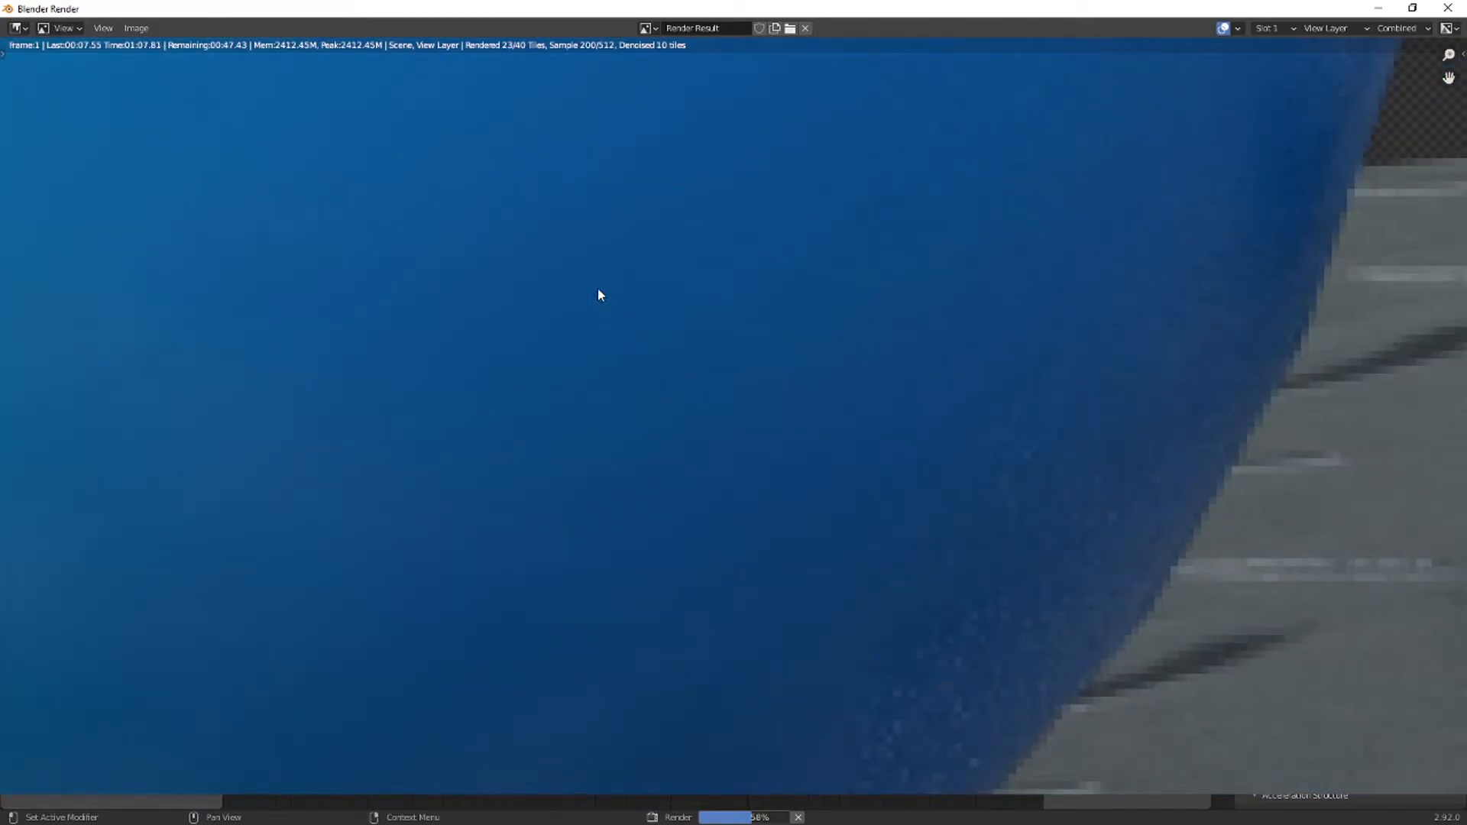
scroll(611, 291, down, 6)
scroll(655, 287, up, 5)
scroll(649, 282, down, 7)
middle_drag(608, 278, 529, 295)
scroll(681, 460, up, 5)
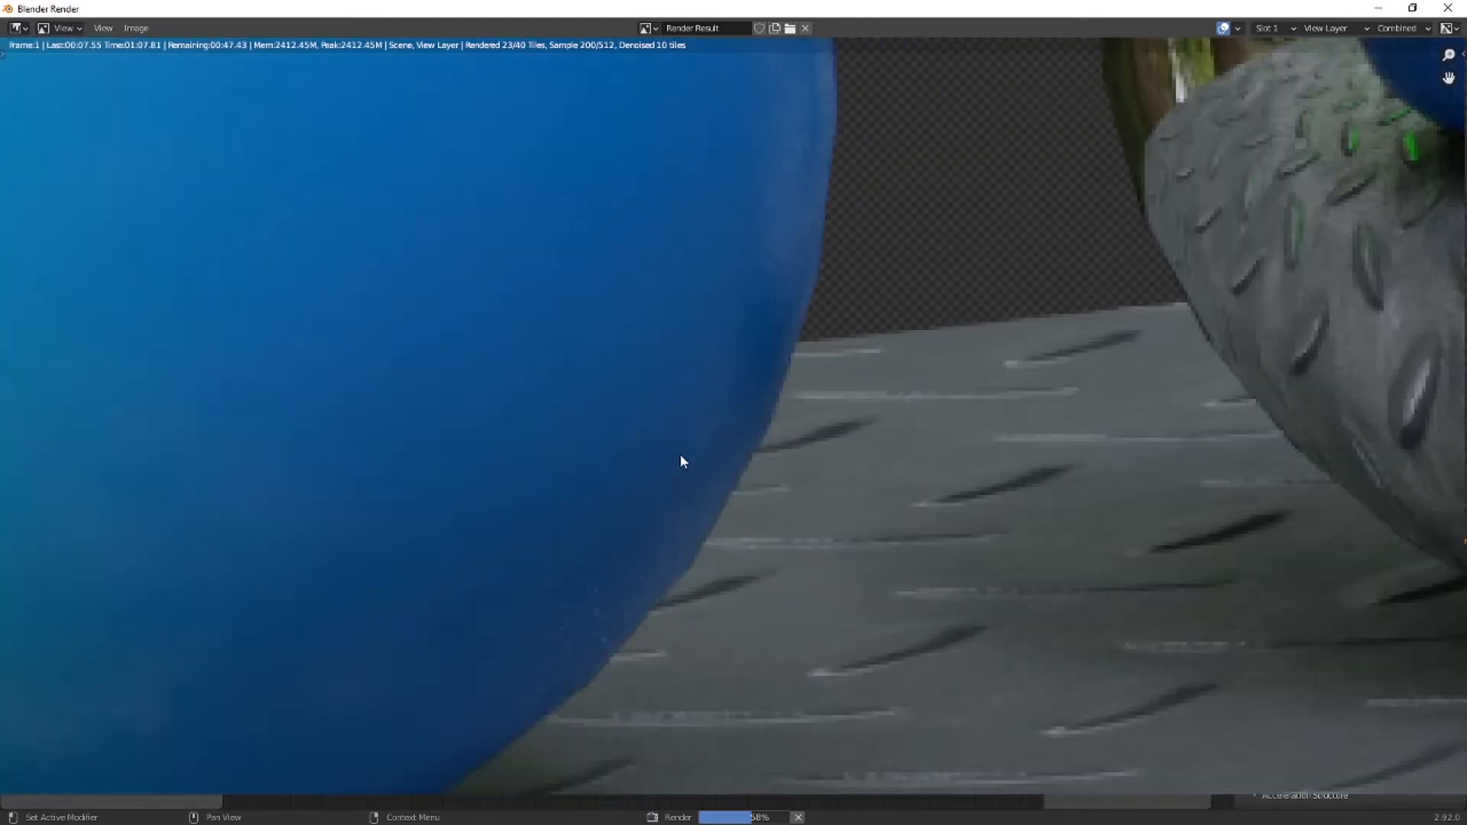
scroll(679, 446, up, 4)
middle_drag(711, 419, 794, 306)
scroll(794, 321, down, 2)
middle_drag(734, 489, 855, 248)
middle_drag(777, 579, 957, 198)
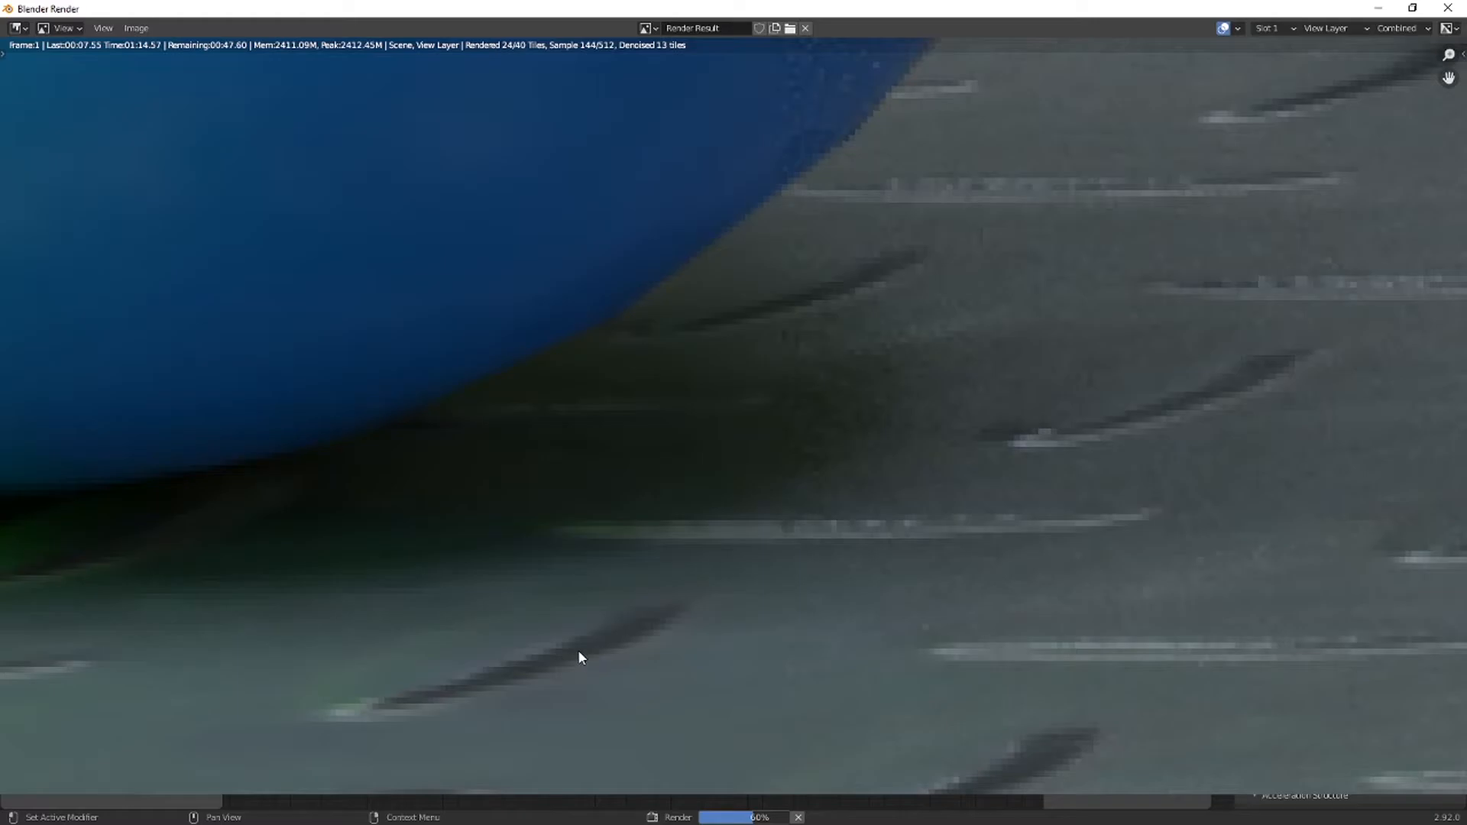
scroll(626, 672, down, 7)
- Examine the mirror sphere's reflections of the blue sphere, metal floor and surroundings in the render
scroll(956, 321, up, 8)
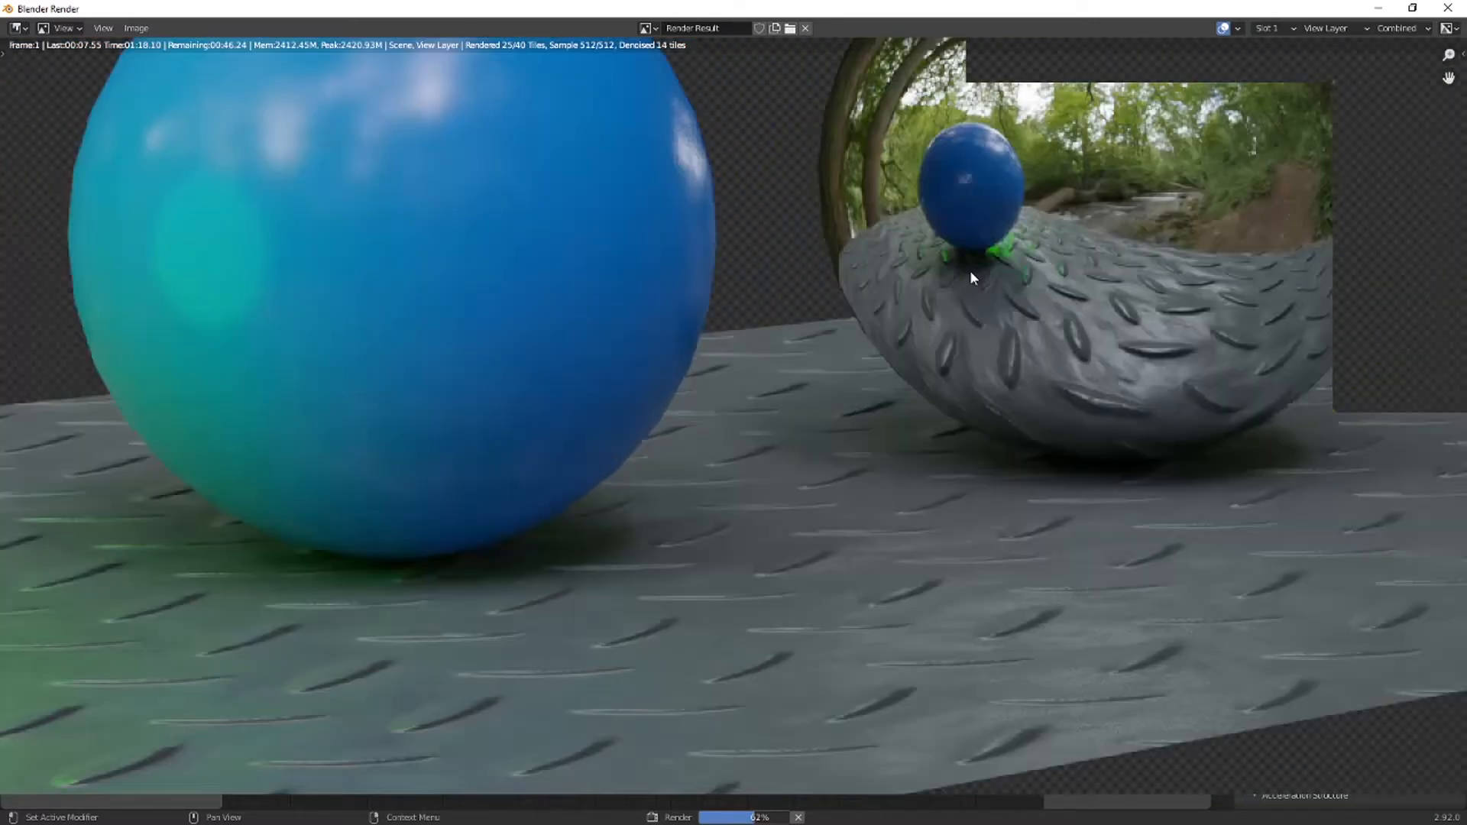
scroll(861, 458, down, 6)
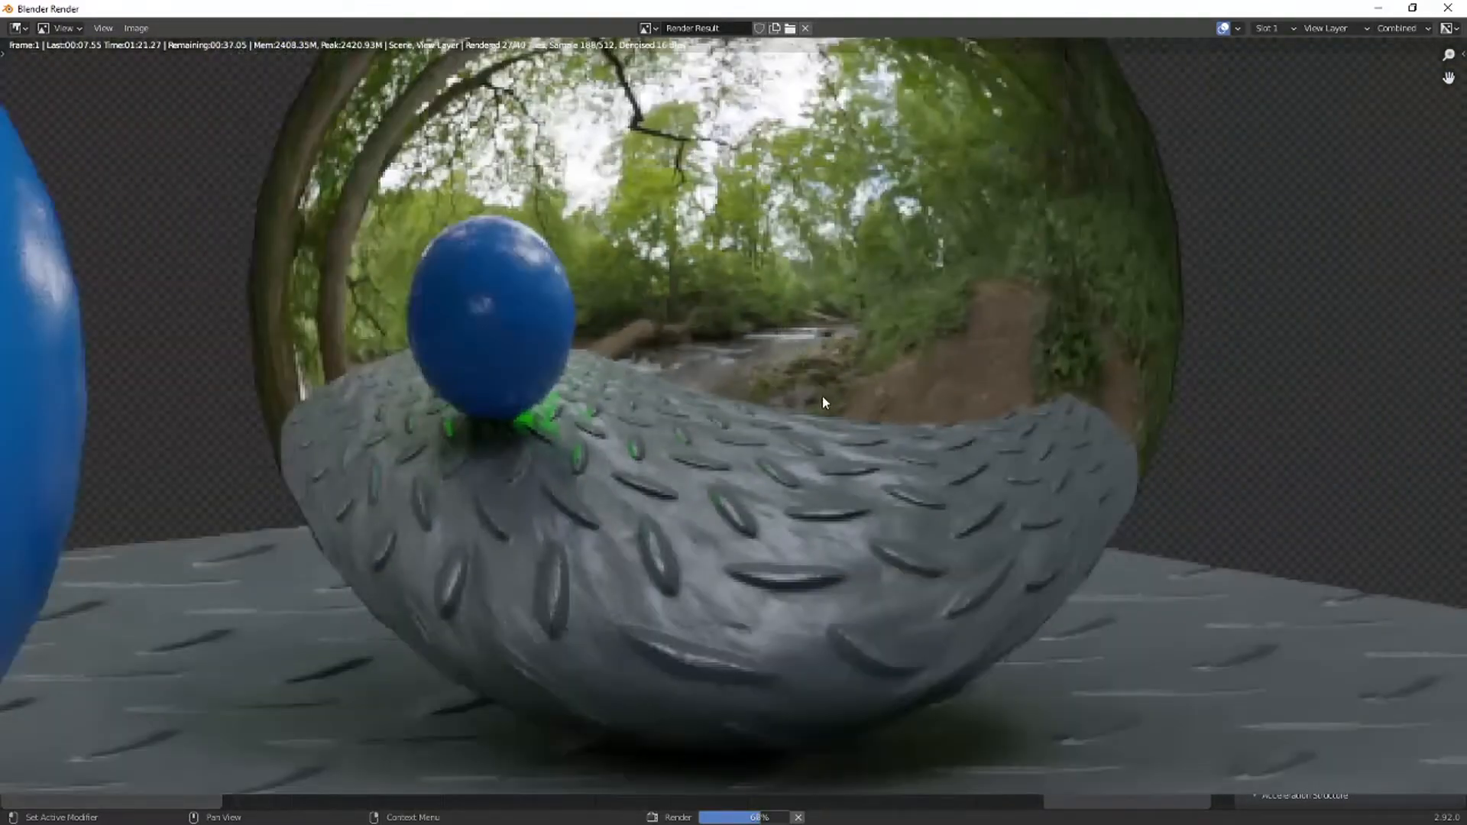
middle_drag(822, 396, 1032, 334)
middle_drag(820, 479, 1035, 512)
scroll(451, 413, up, 1)
middle_drag(451, 416, 816, 291)
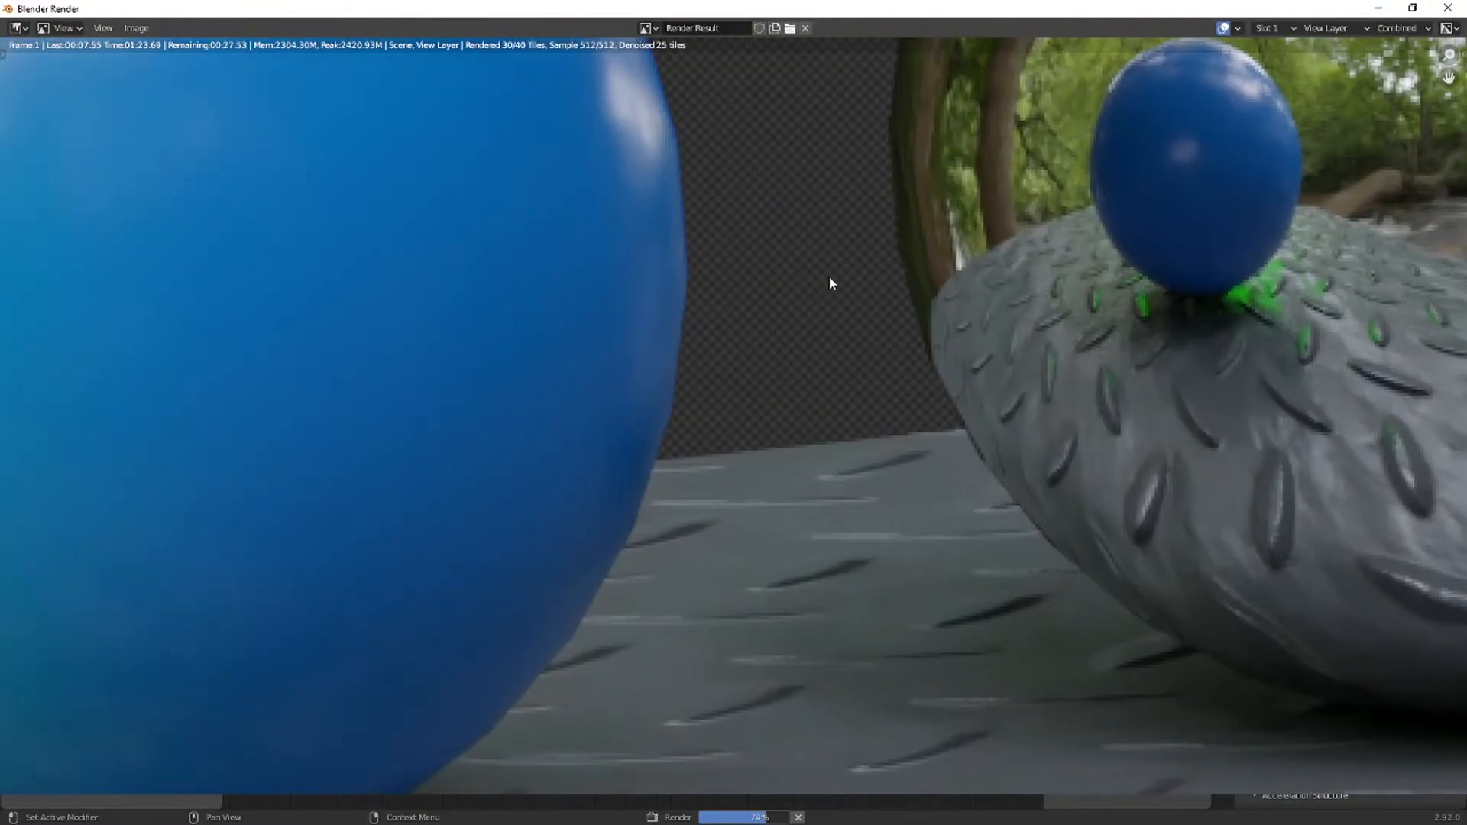
middle_drag(897, 583, 737, 216)
scroll(617, 379, down, 6)
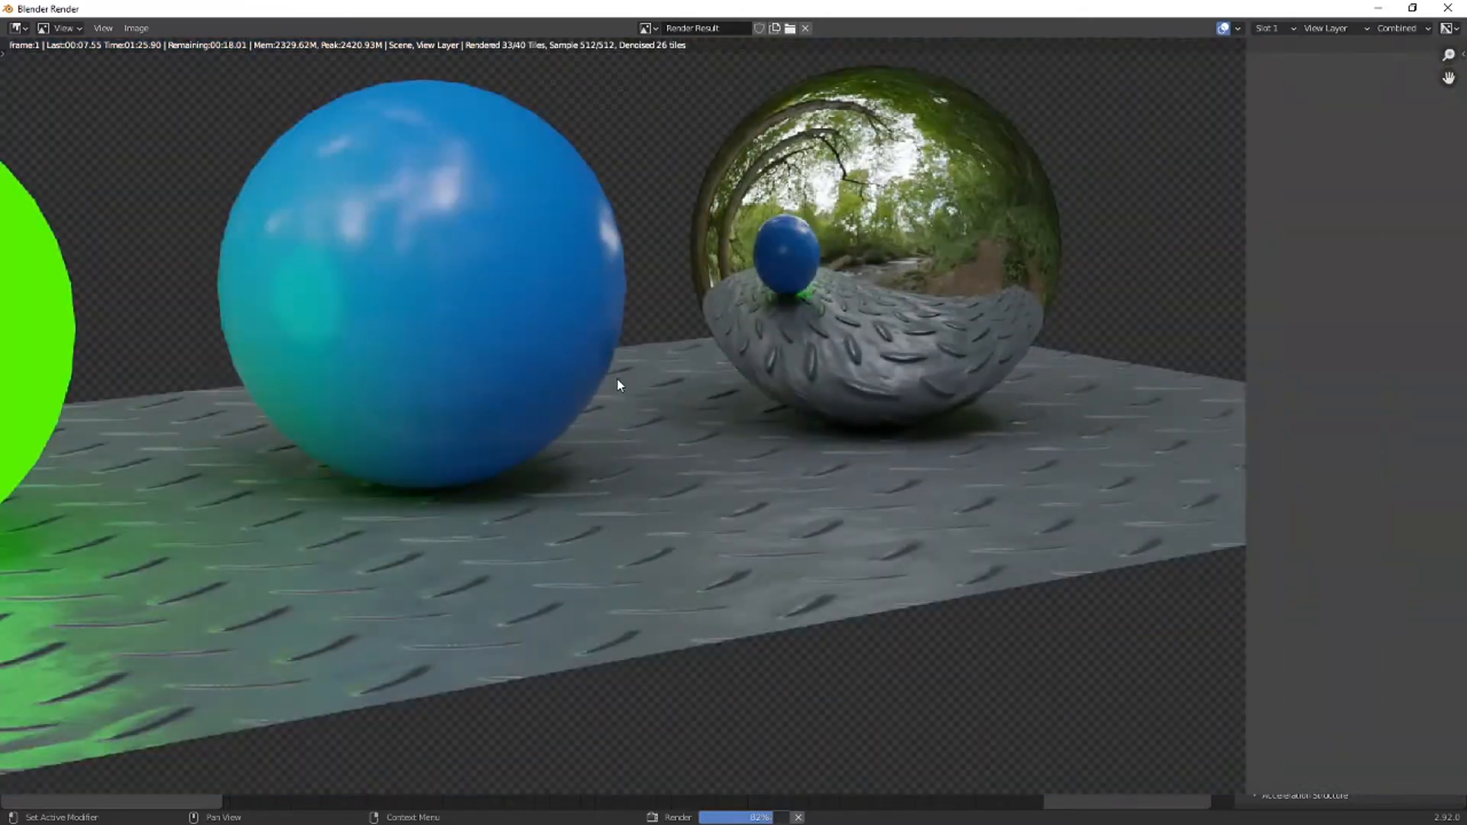
- Examine the green glowing sphere and its light on the floor, and bring the whole render back into view
scroll(879, 264, up, 6)
scroll(883, 254, down, 5)
middle_drag(248, 262, 1142, 314)
scroll(1044, 342, down, 1)
middle_drag(765, 461, 765, 515)
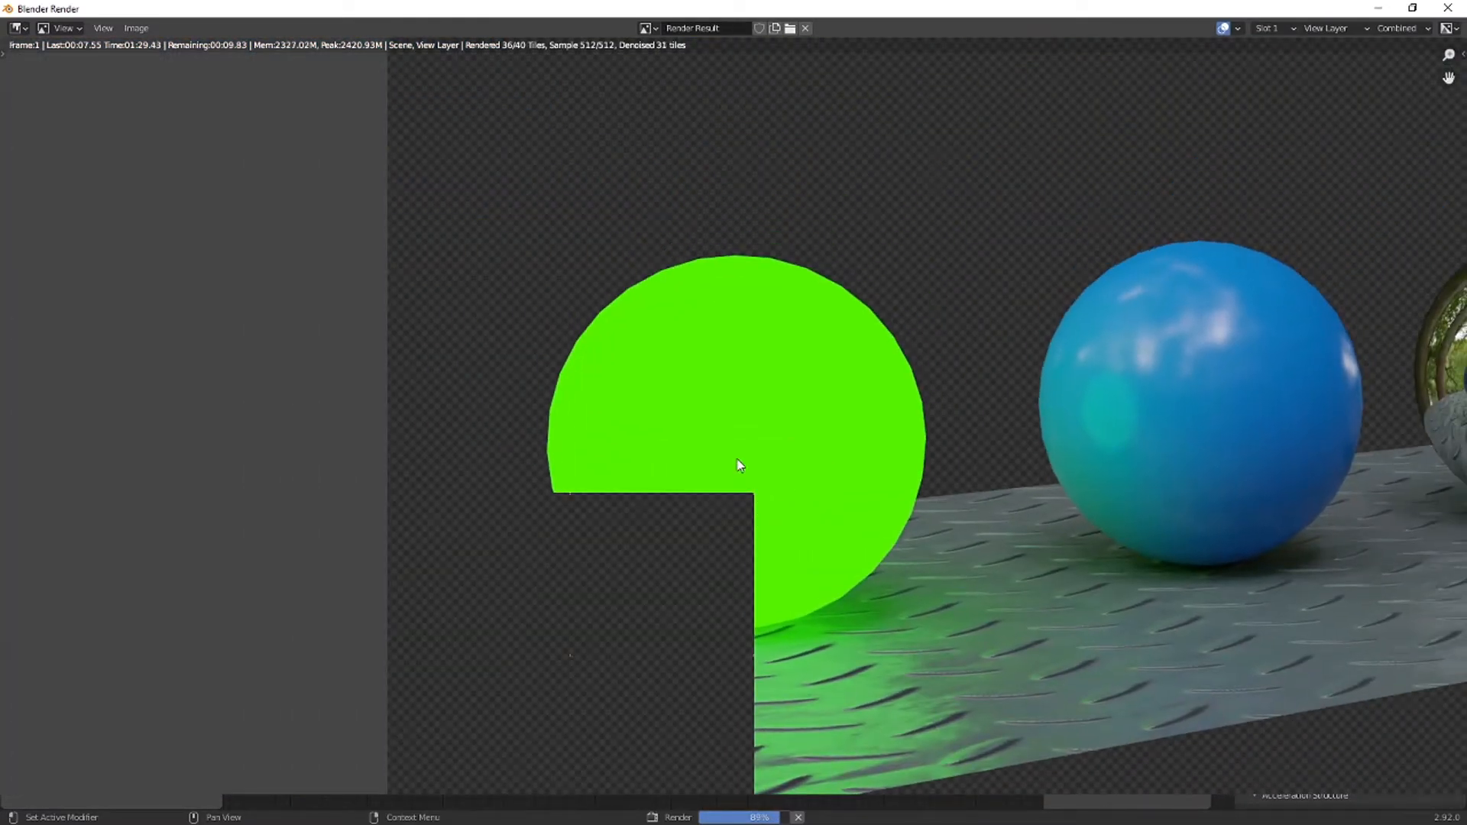
middle_drag(891, 479, 540, 273)
scroll(634, 302, down, 3)
middle_drag(683, 390, 663, 446)
scroll(654, 454, up, 2)
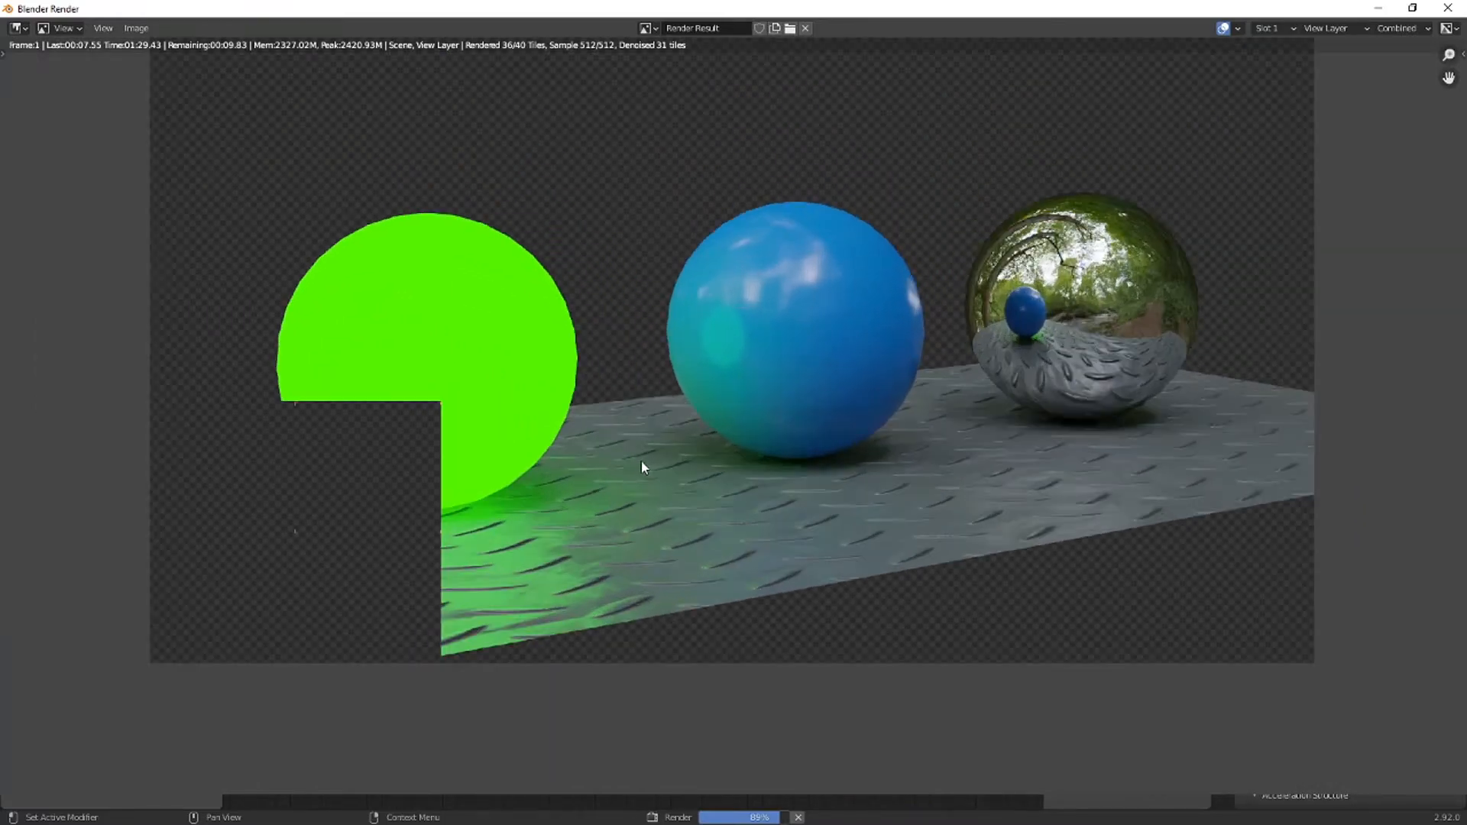
- Close the finished render and review the view layer, scene and world properties before returning to the render properties
middle_drag(959, 177, 983, 273)
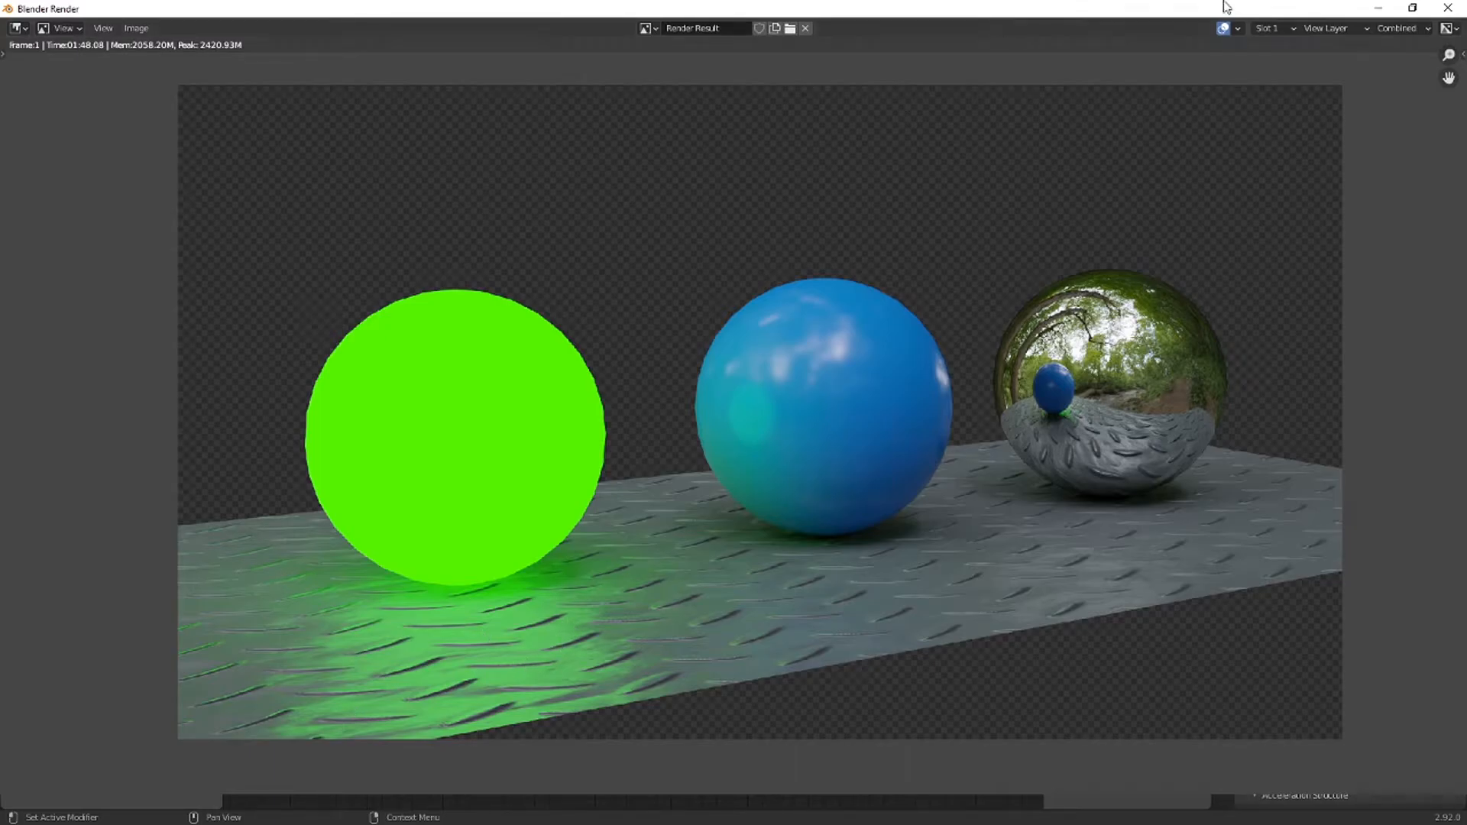
click(1447, 8)
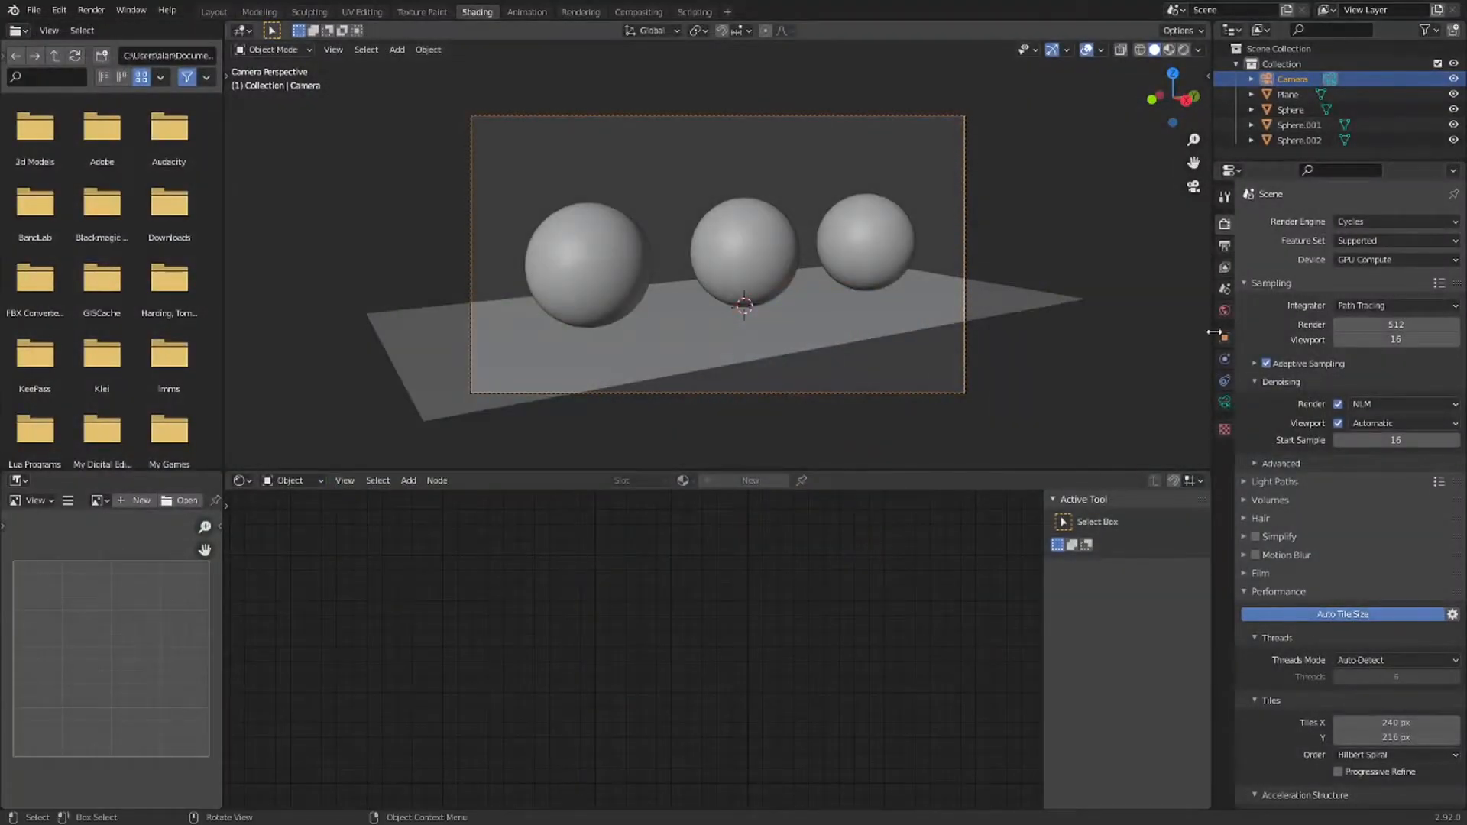
click(1225, 246)
click(1224, 268)
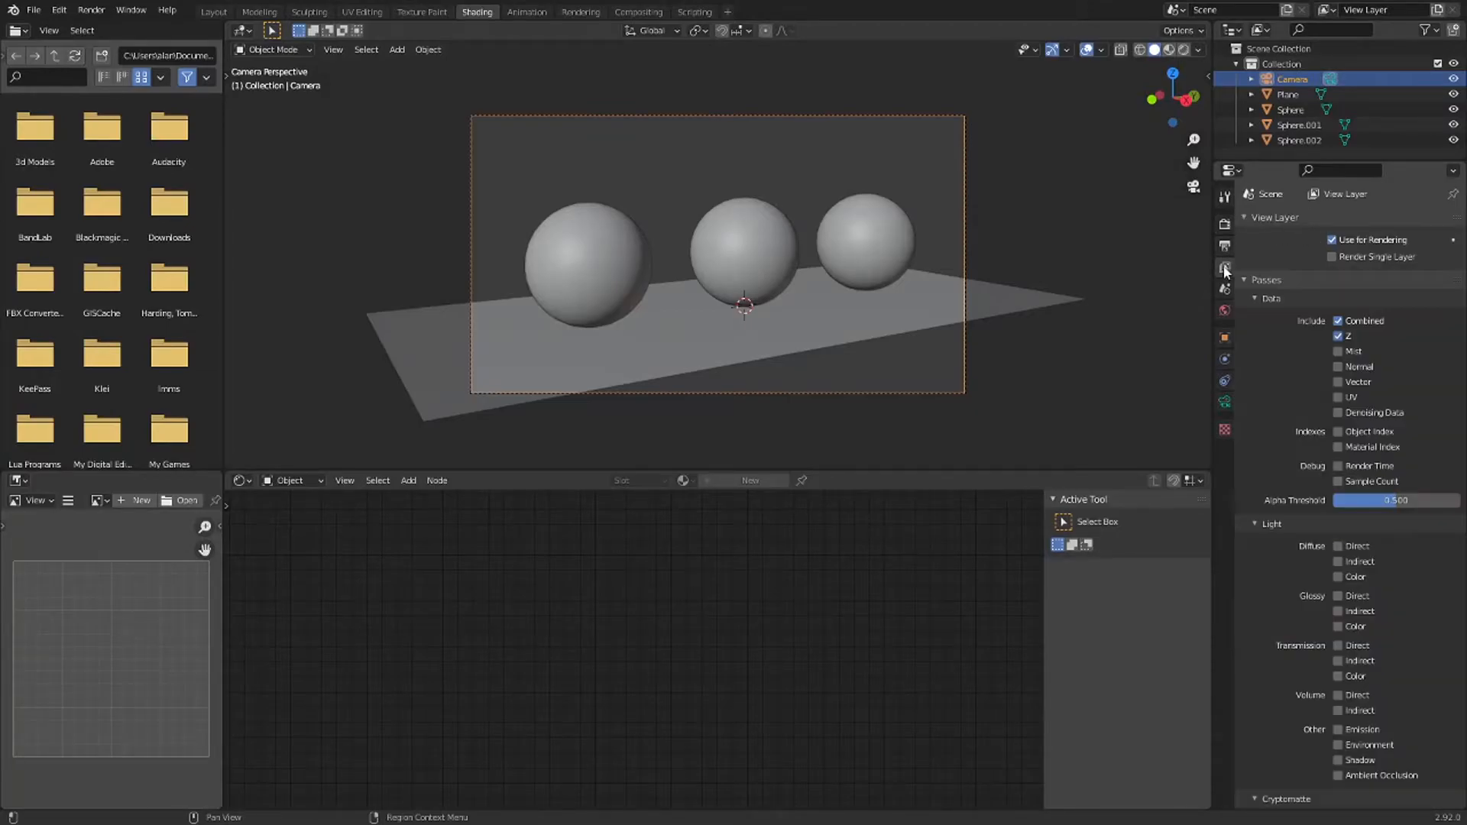
click(1225, 290)
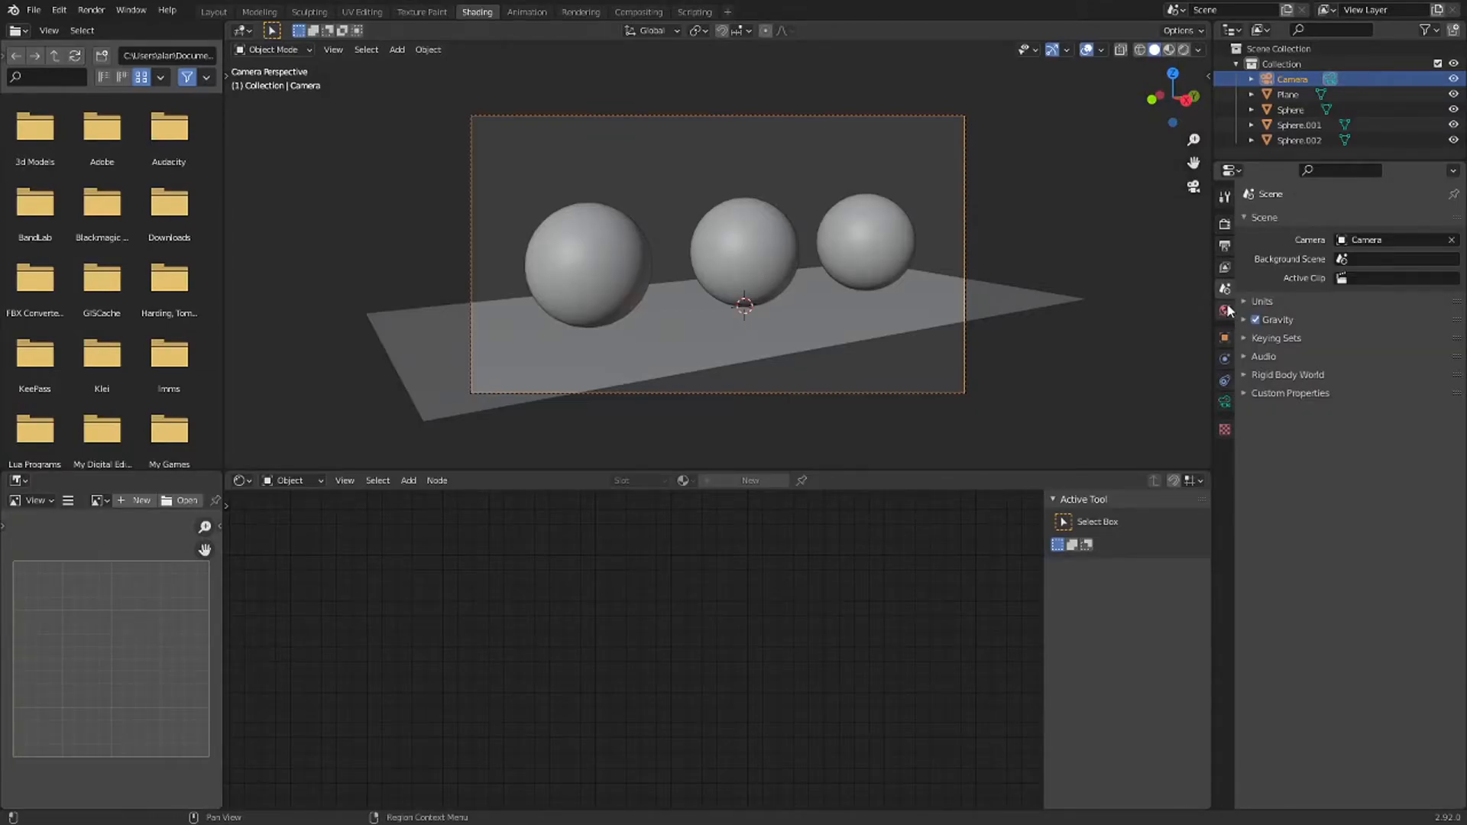
click(1224, 311)
click(1272, 485)
click(1271, 484)
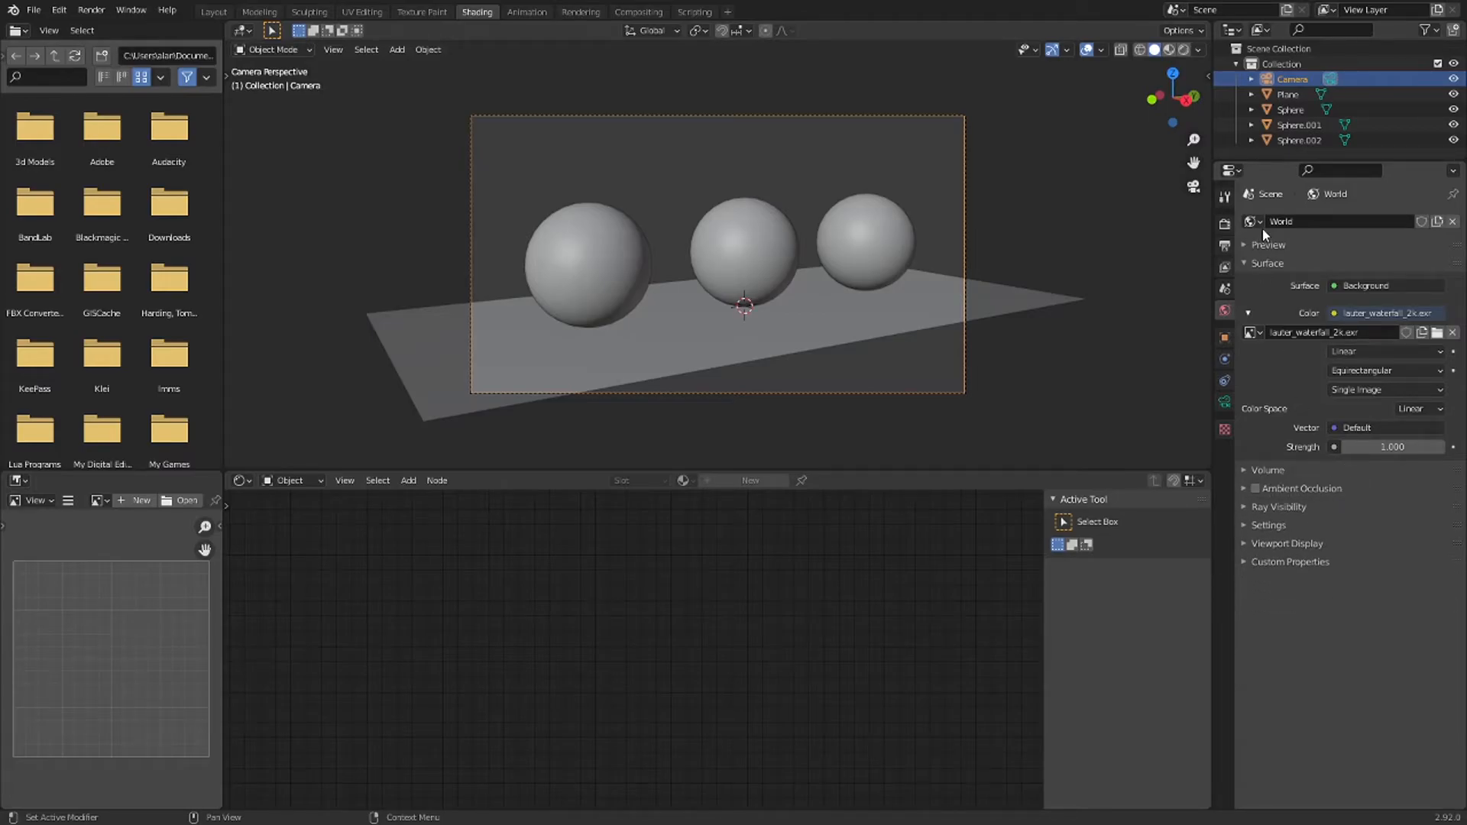
click(1225, 223)
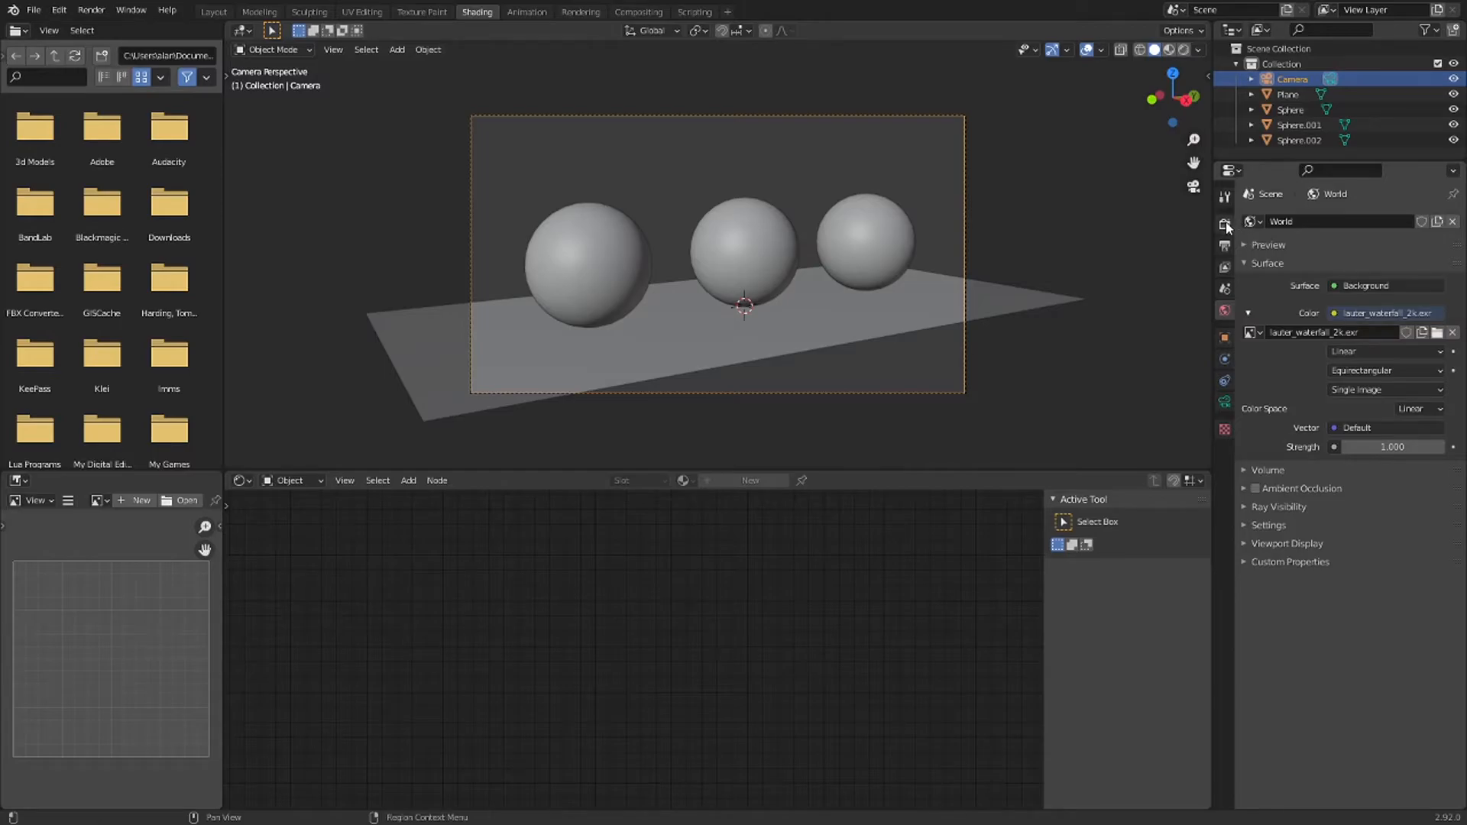
- Switch the viewport to Material Preview and inspect the green sphere's Emission material nodes
click(1169, 49)
mouse_move(929, 205)
middle_down()
mouse_move(946, 301)
mouse_move(465, 213)
middle_up()
click(445, 217)
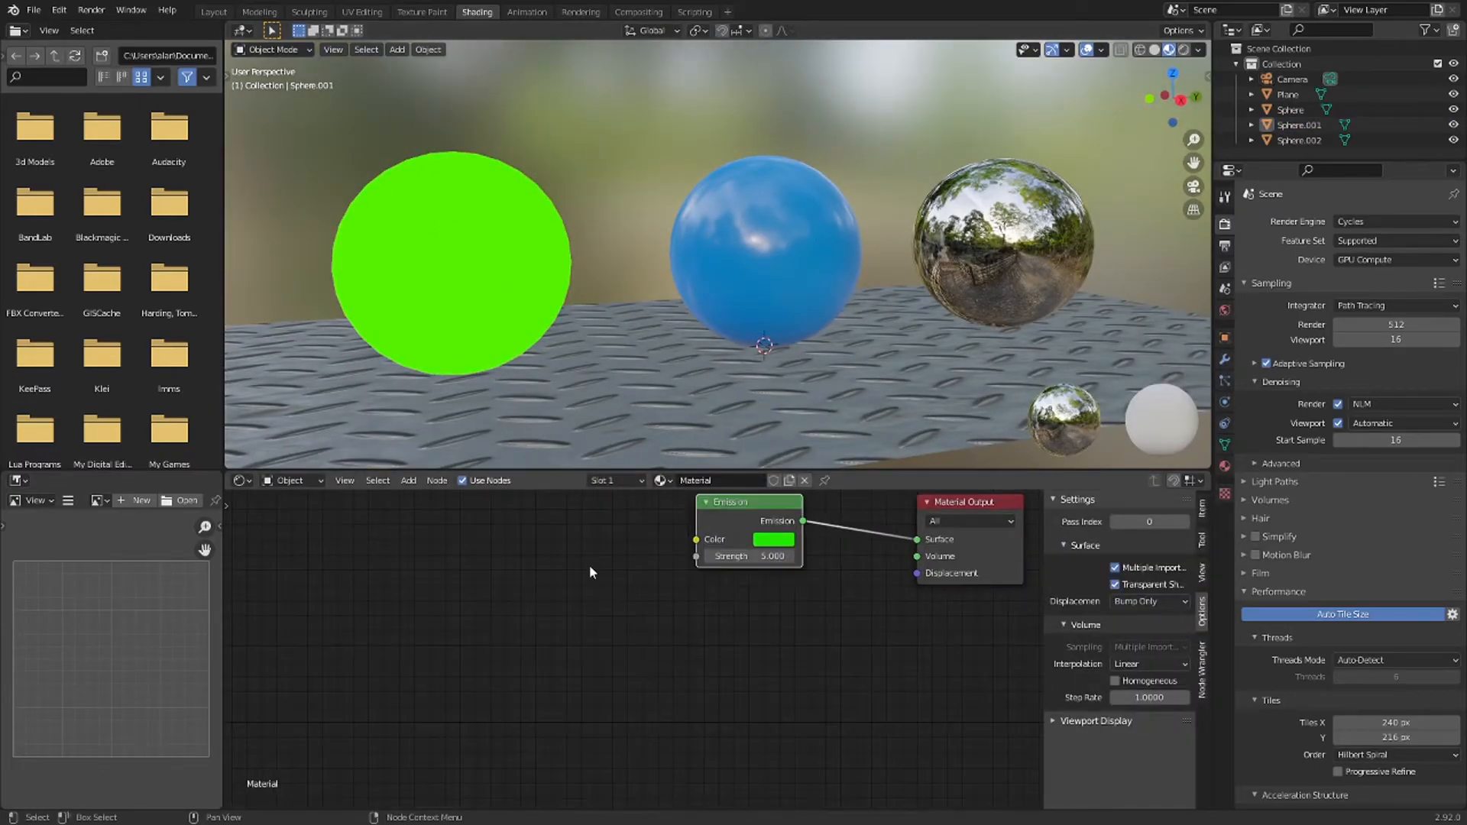
middle_drag(594, 573, 605, 701)
middle_drag(608, 173, 588, 180)
click(530, 283)
click(608, 136)
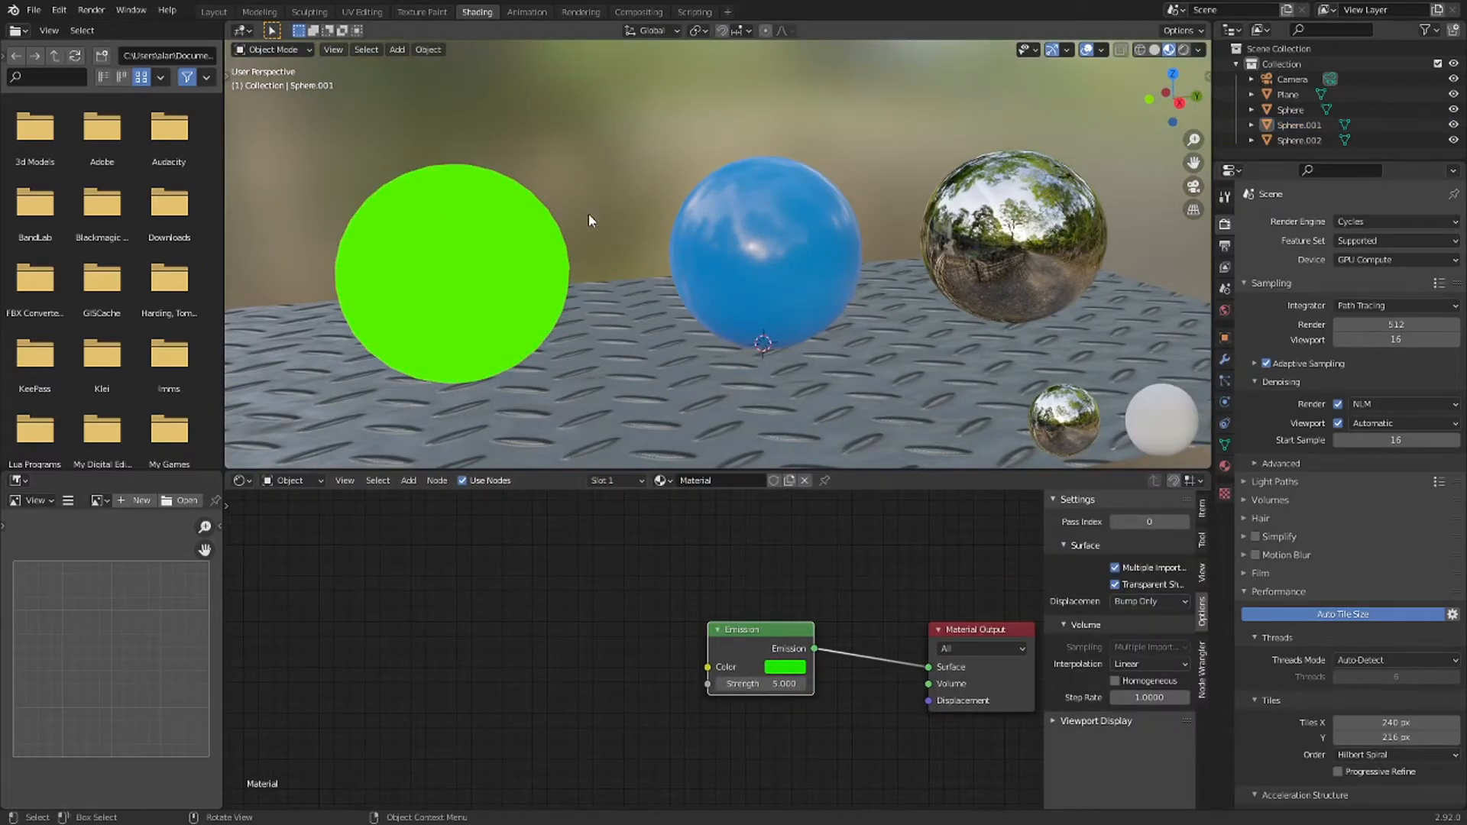
drag(608, 230, 745, 168)
click(670, 117)
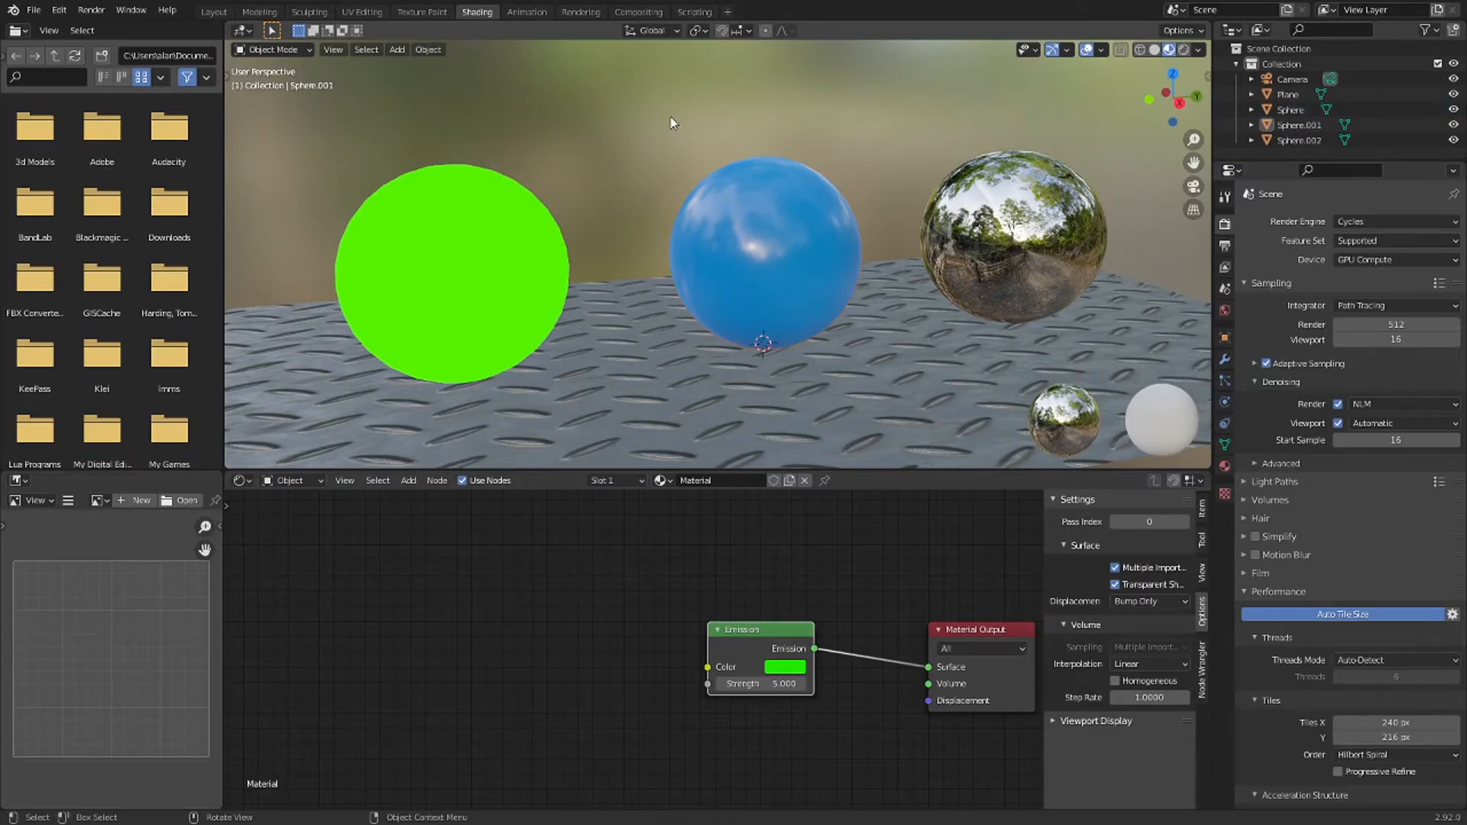
- Add an Ambient Occlusion node to the blue sphere's material and place it beside the Principled BSDF
click(730, 249)
click(629, 68)
middle_drag(604, 600, 671, 500)
middle_drag(615, 546, 595, 617)
scroll(593, 573, up, 2)
key(shift+a)
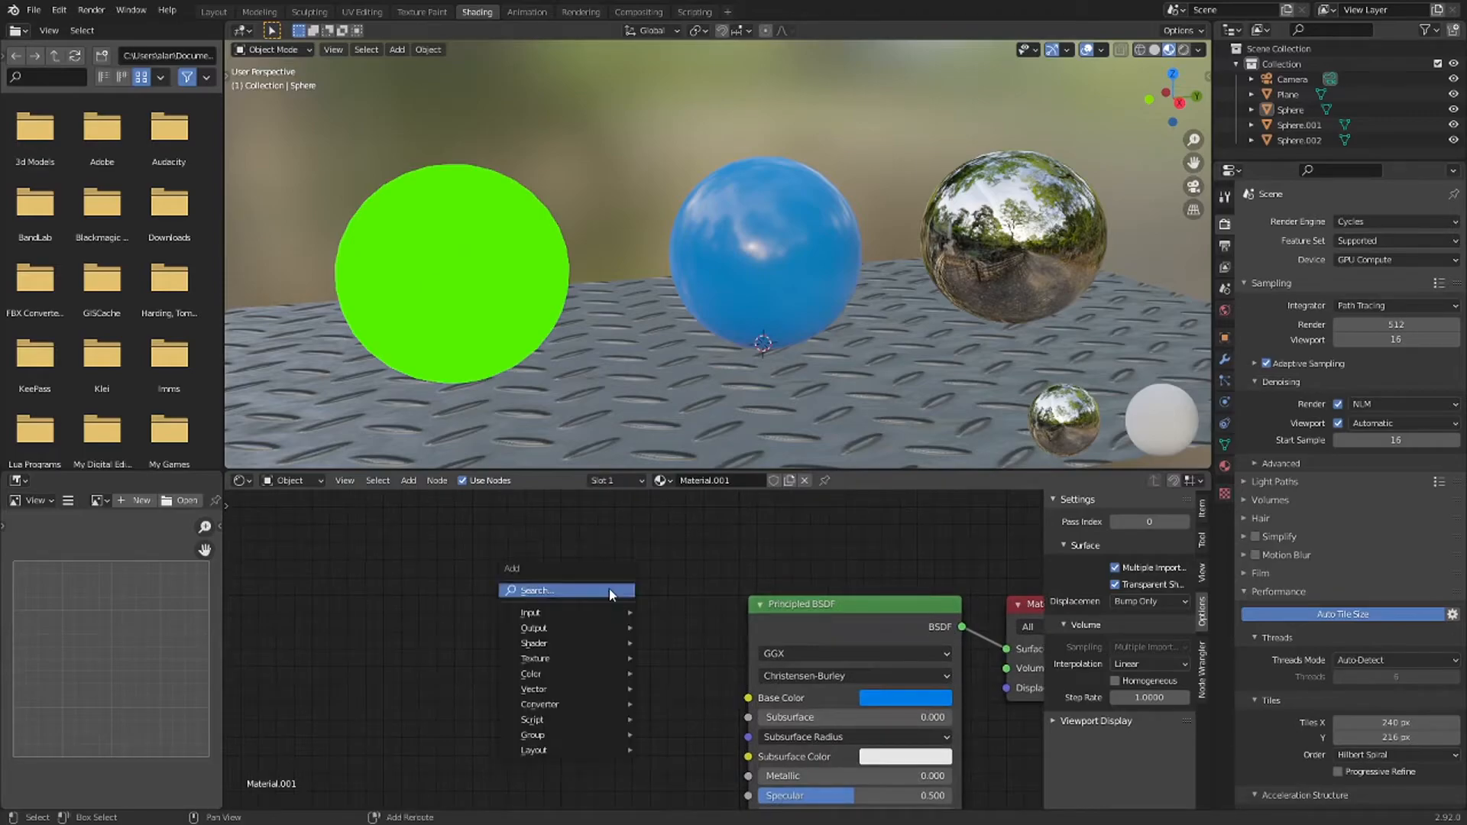
click(608, 589)
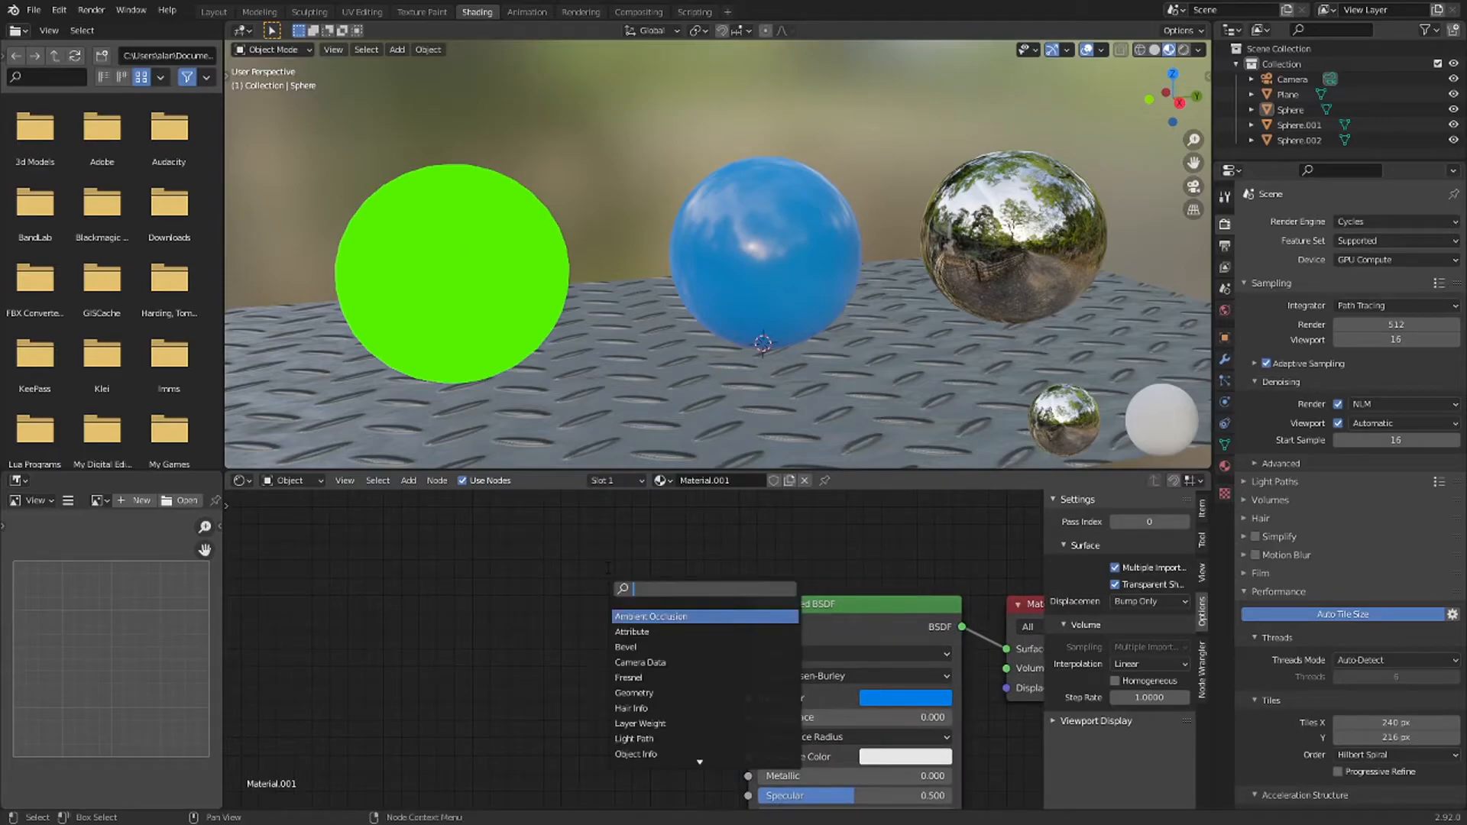
click(695, 615)
click(525, 596)
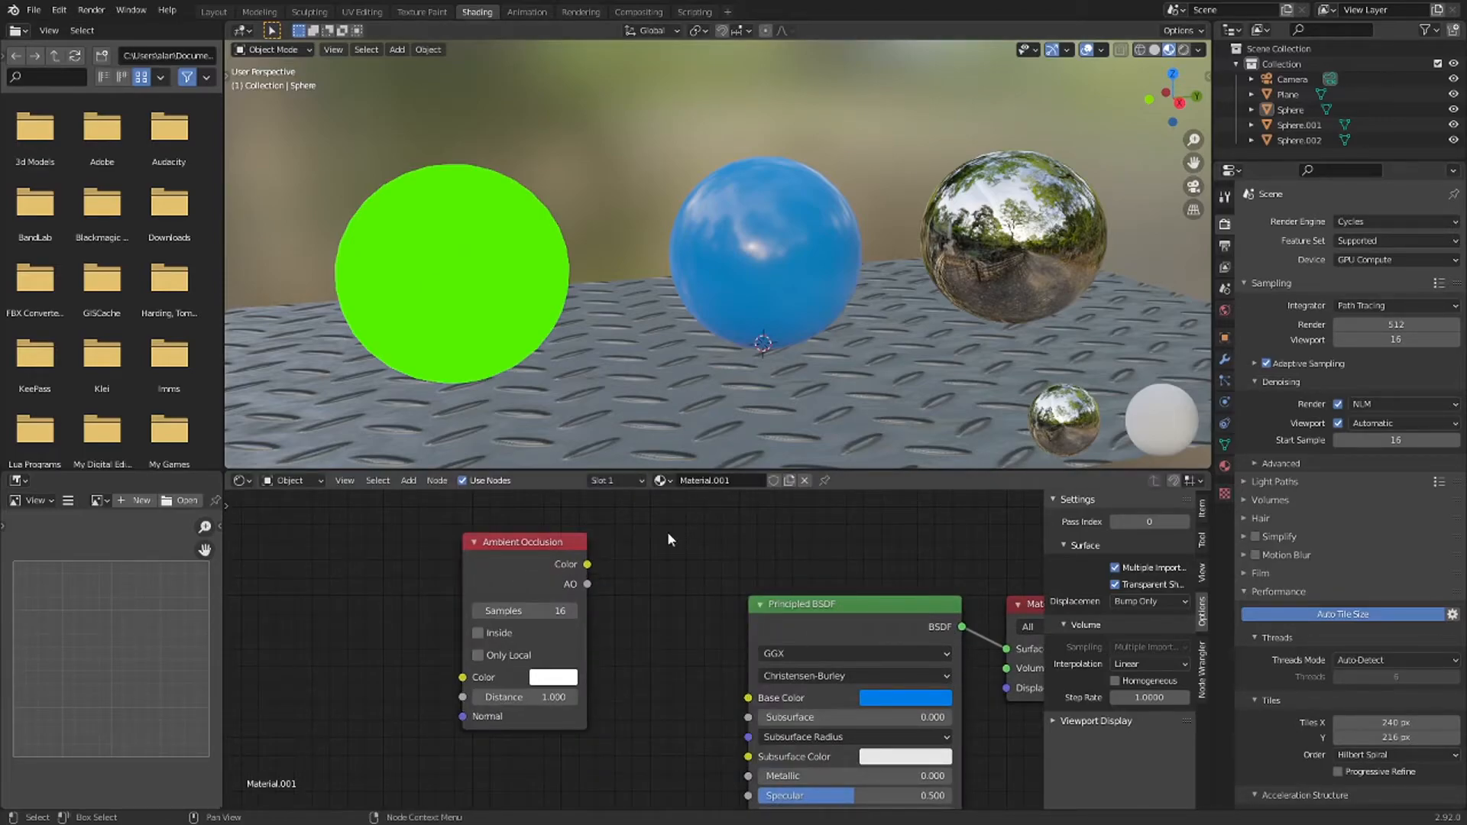
key(shift+a)
click(708, 558)
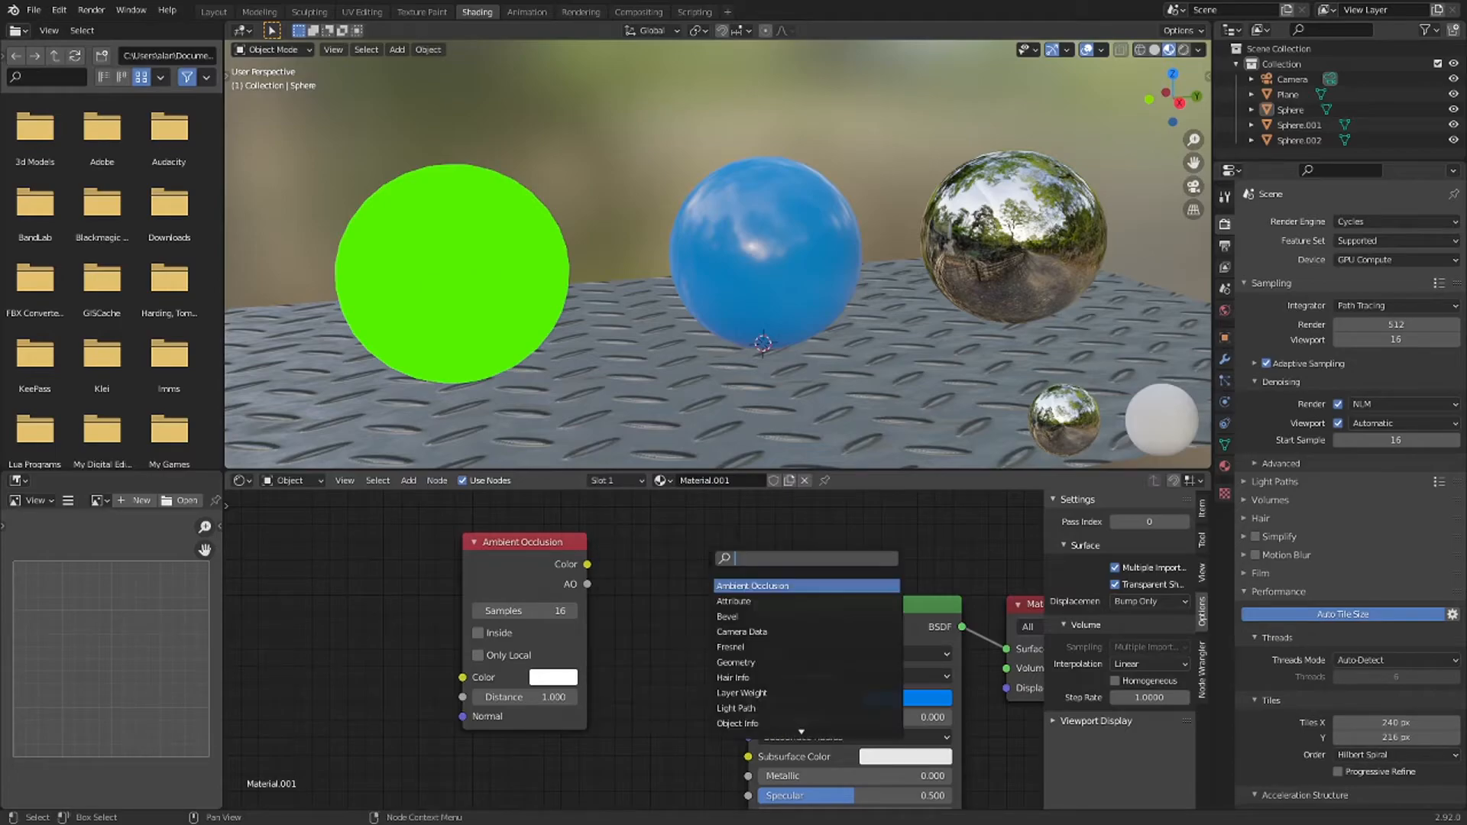
key(Escape)
- Move the Ambient Occlusion node further from the Principled BSDF and try to preview its output on the blue sphere
drag(547, 543, 517, 533)
middle_drag(671, 561, 547, 561)
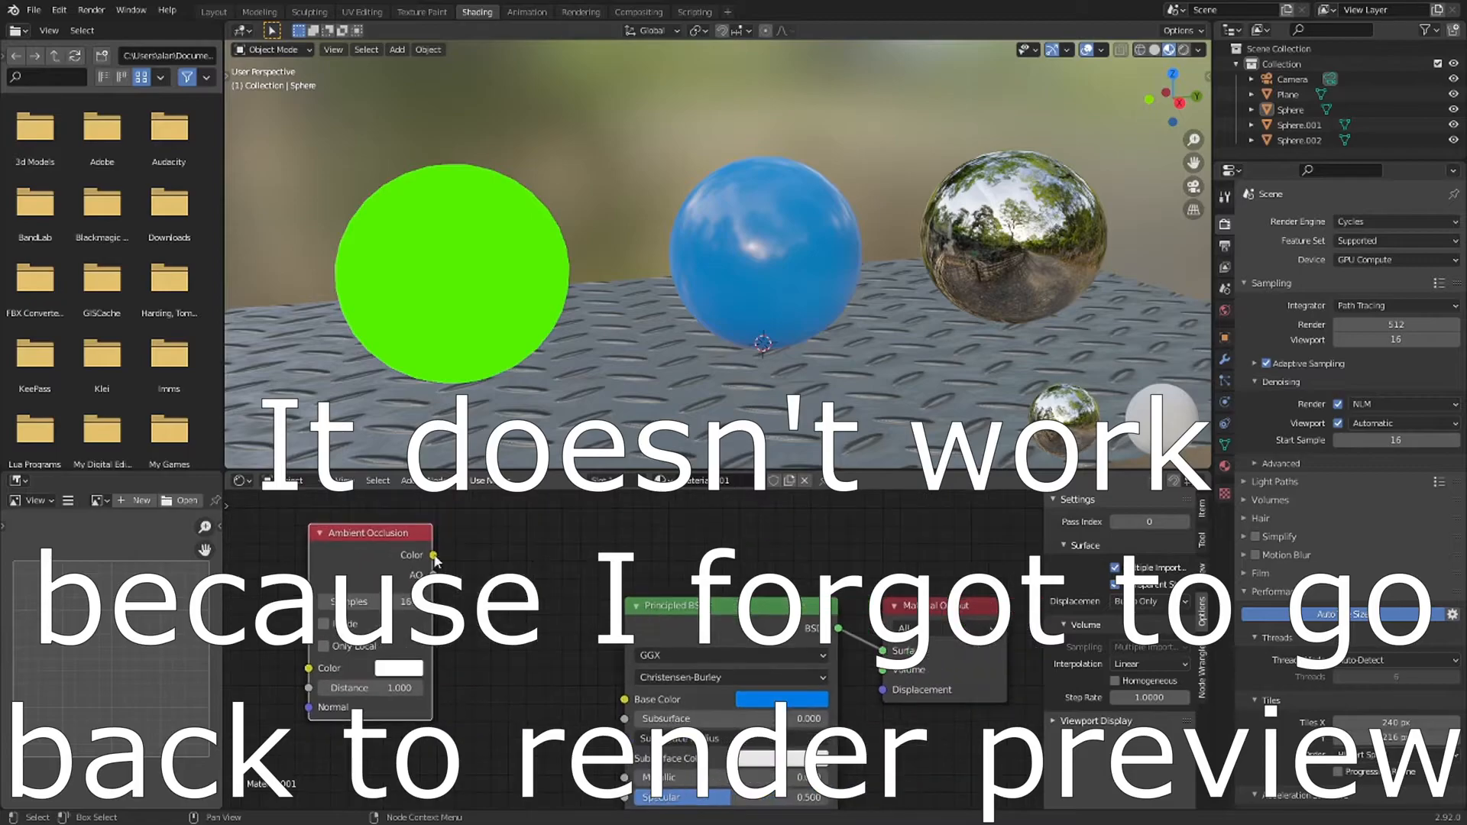
ctrl+shift+click(395, 536)
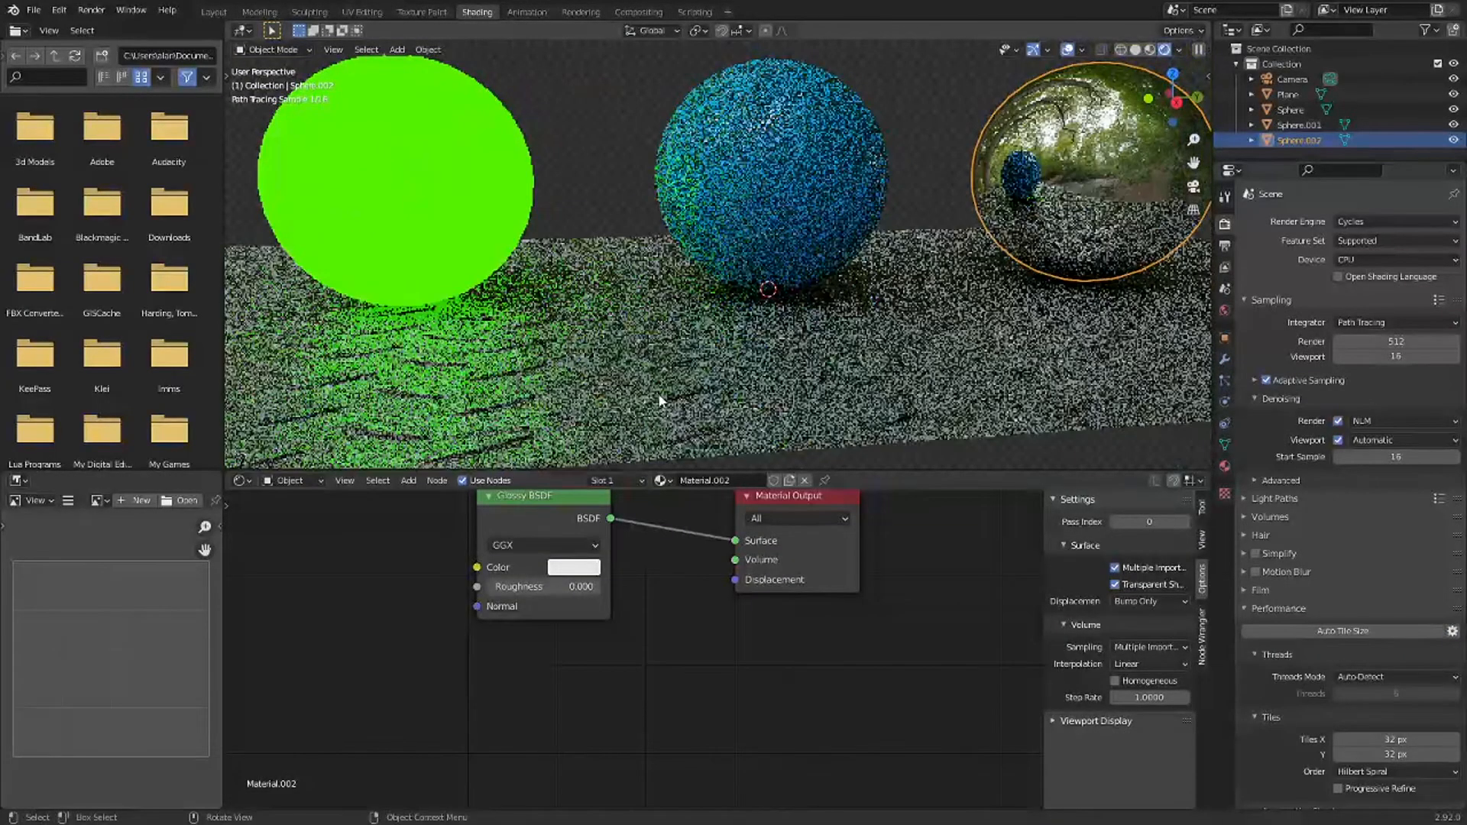
- Add an Ambient Occlusion node to the metal plane's material and preview its color output through a viewer
middle_drag(699, 596, 889, 600)
scroll(518, 541, down, 1)
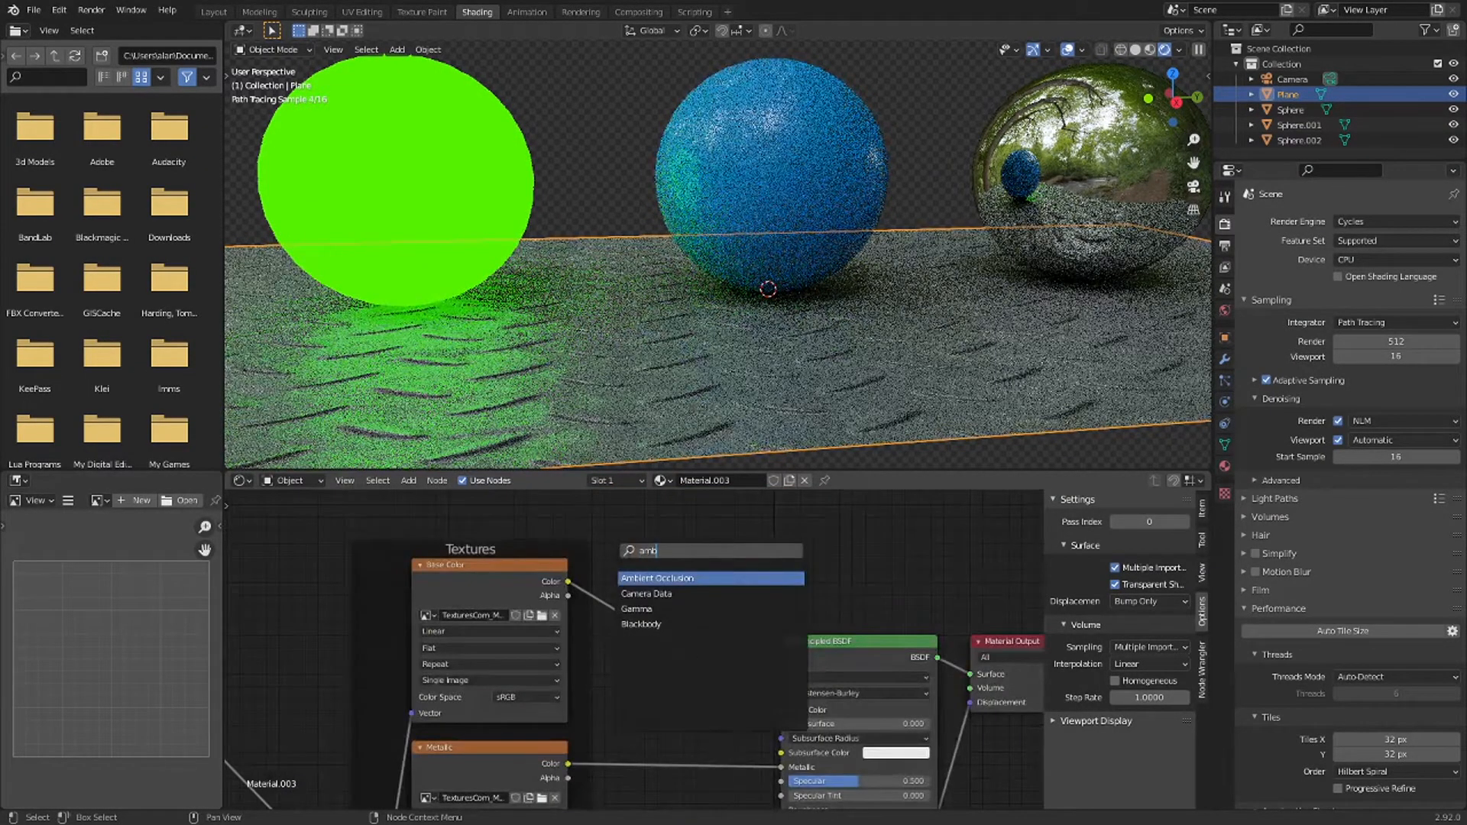
key(Return)
click(682, 501)
ctrl+shift+click(681, 501)
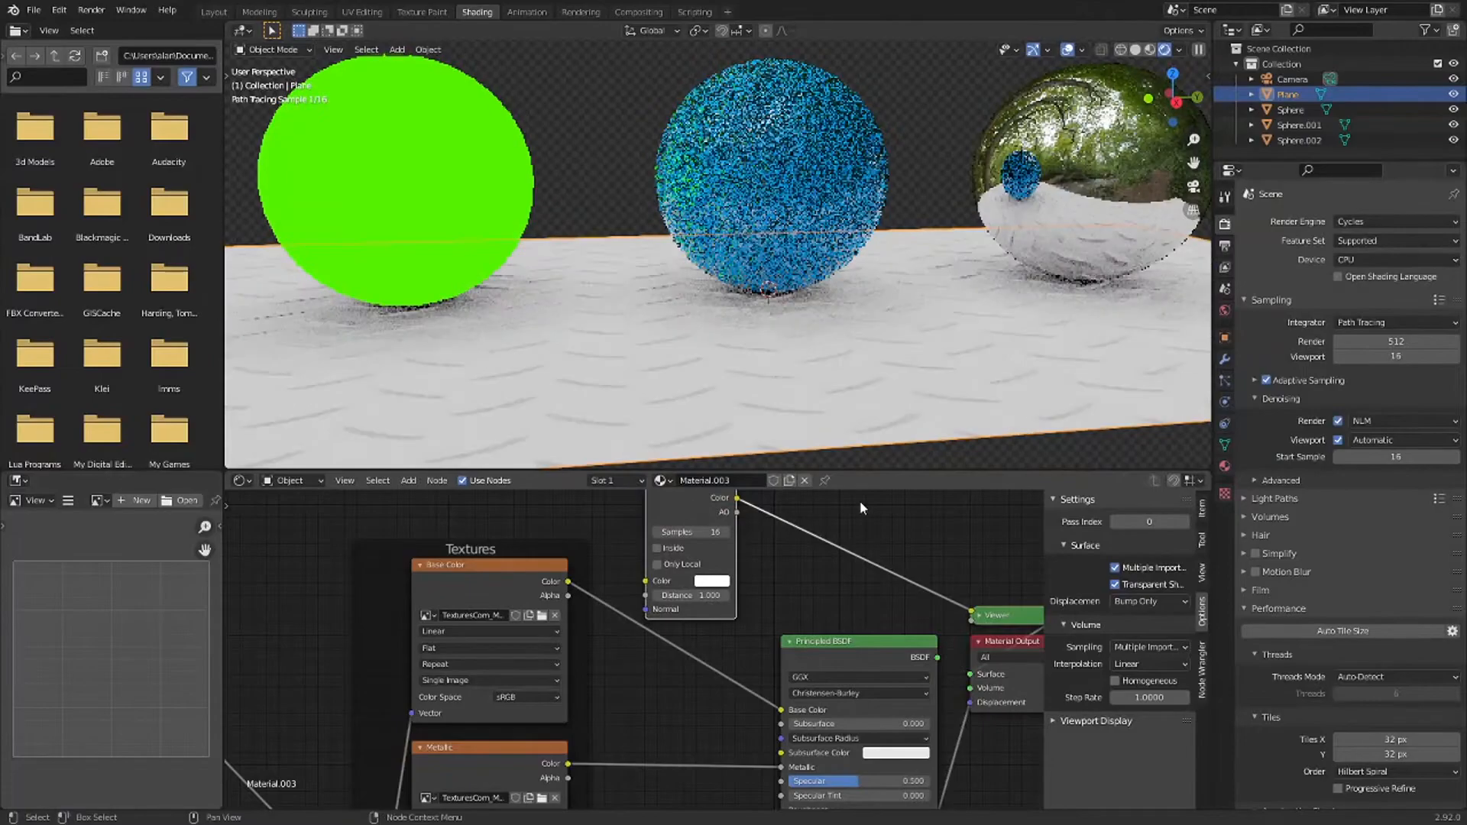
- Mix the plane's Base Color texture with the Ambient Occlusion node through a MixRGB node
middle_drag(726, 628, 818, 629)
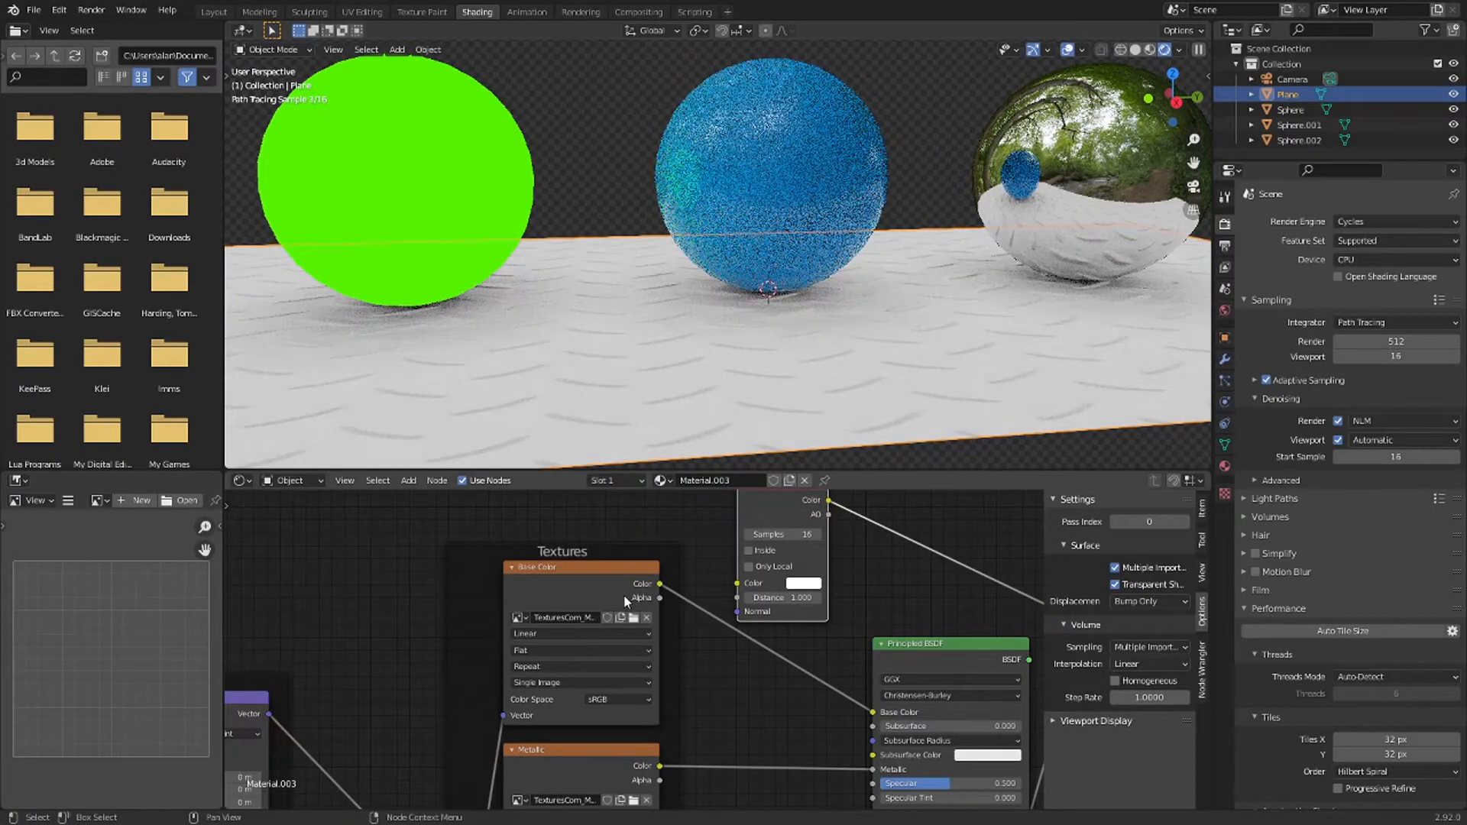
ctrl+shift+right_drag(623, 595, 863, 544)
drag(965, 533, 1018, 586)
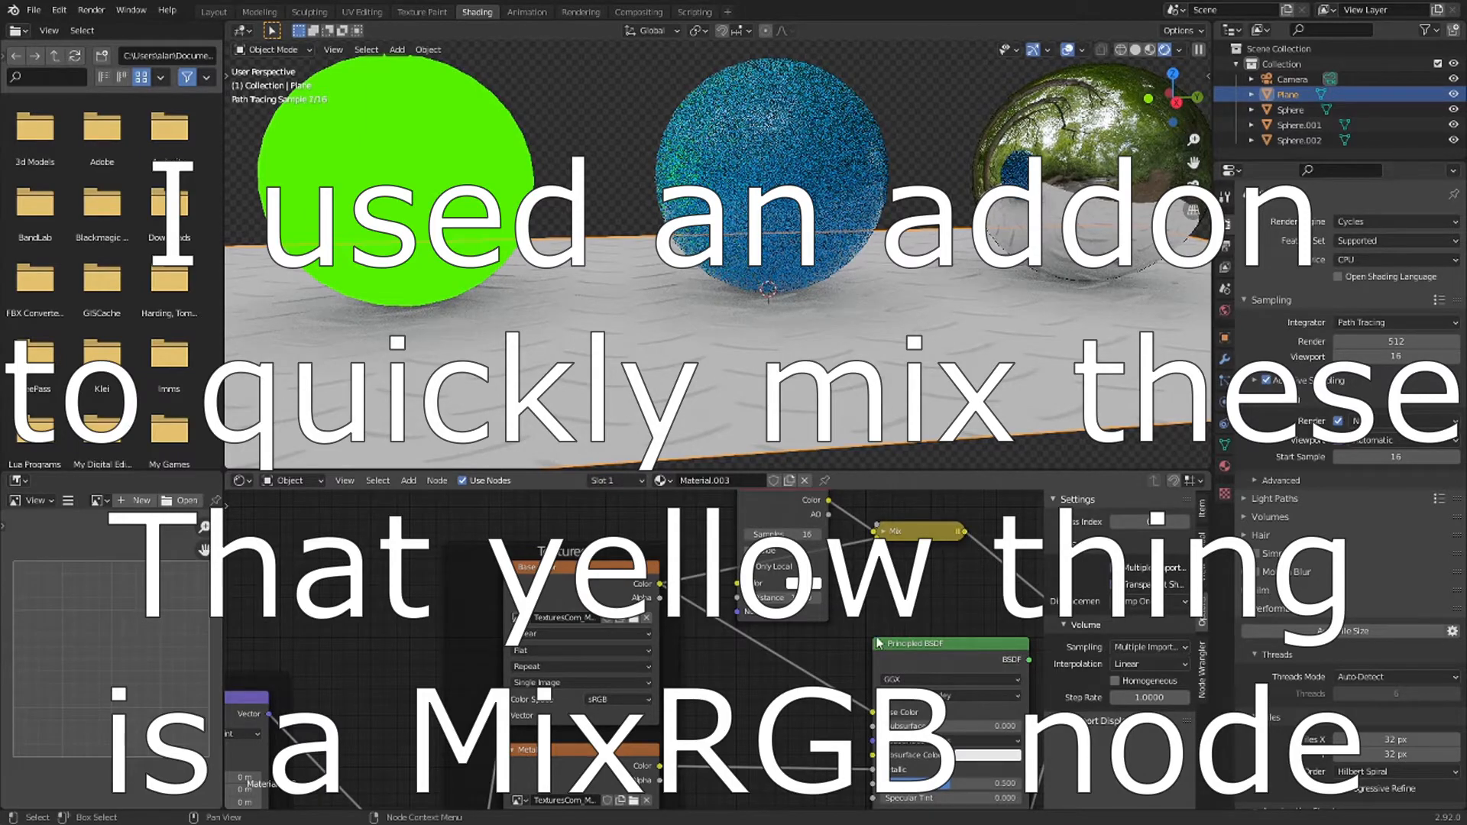
- Expand the plane material's Mix node and set its blending mode to Multiply with a factor of 1.000
click(884, 531)
click(914, 567)
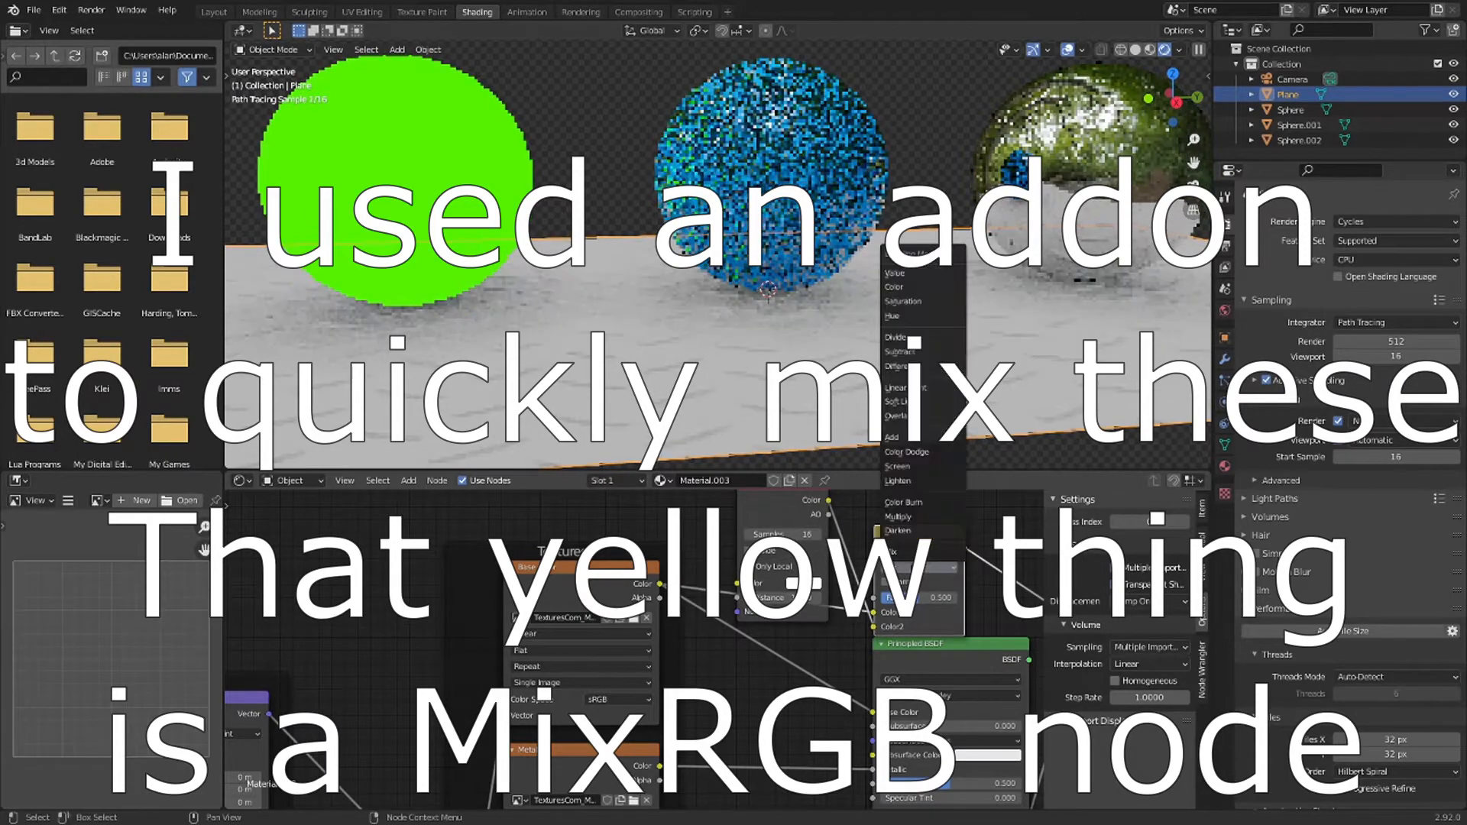
click(936, 531)
click(924, 566)
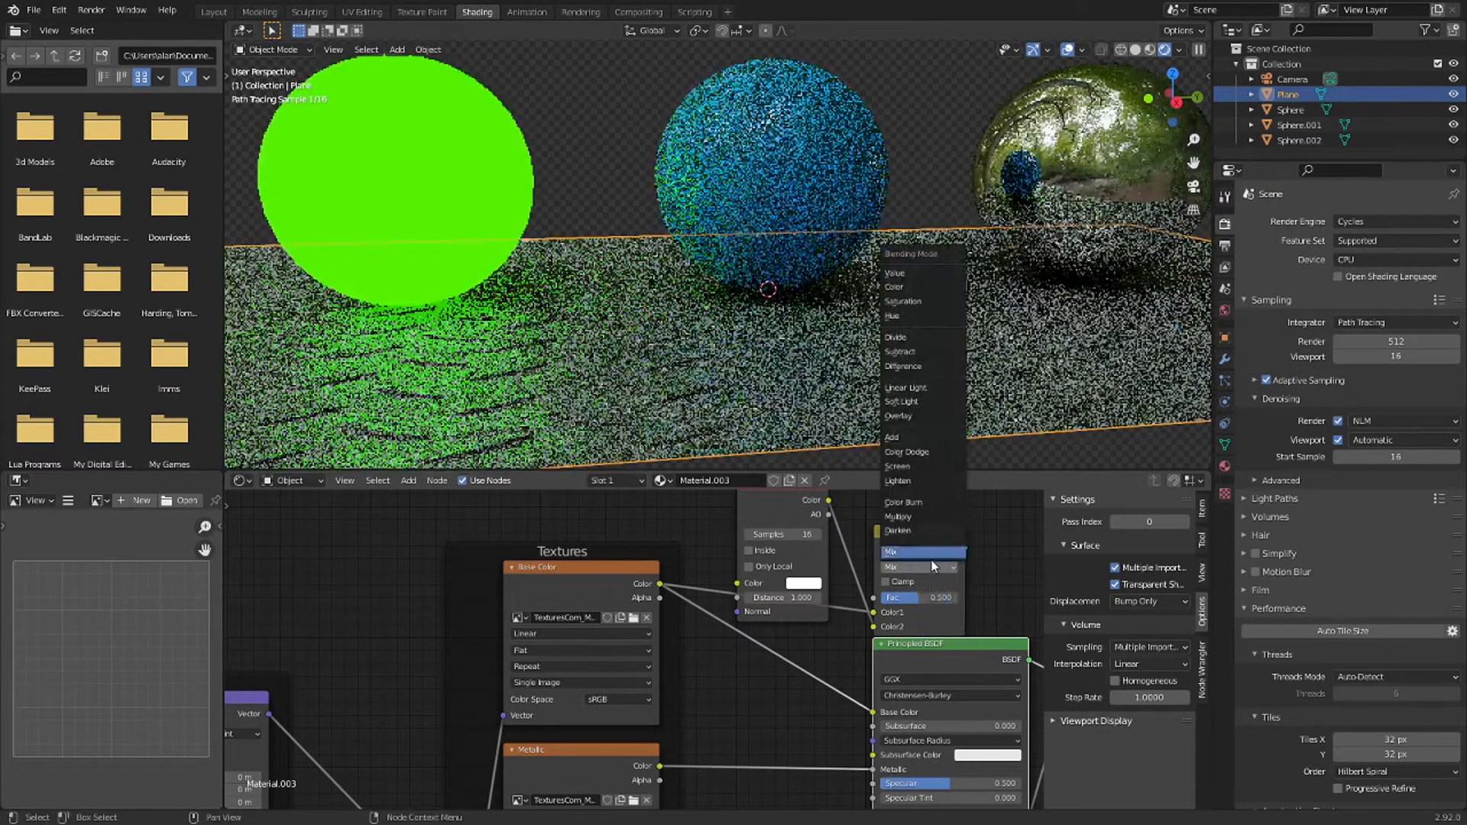
click(916, 516)
drag(910, 600, 948, 599)
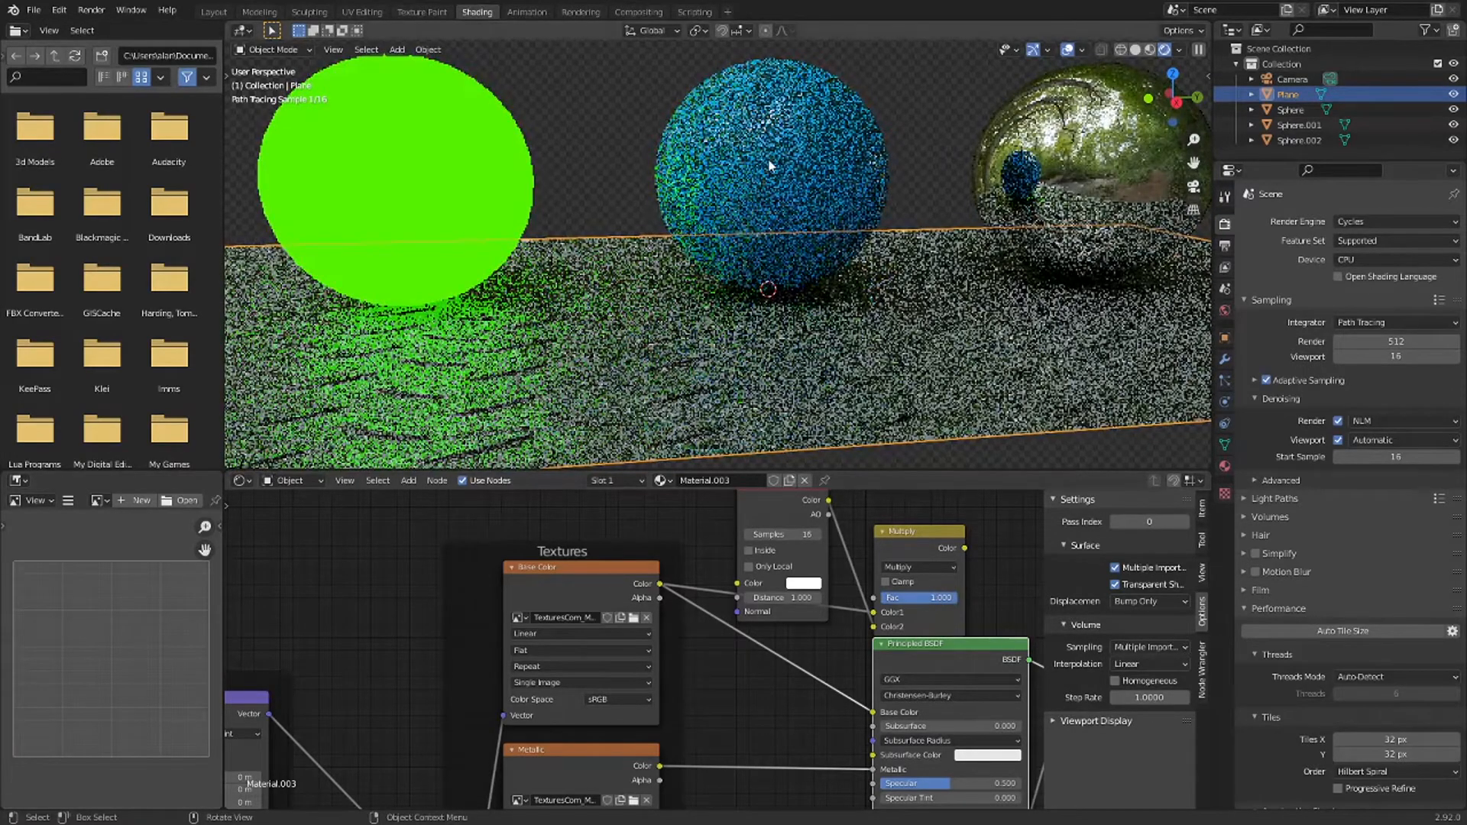
- Add an Ambient Occlusion node to the blue sphere's material and preview it on the sphere
click(771, 163)
middle_drag(690, 516, 716, 438)
key(shift+a)
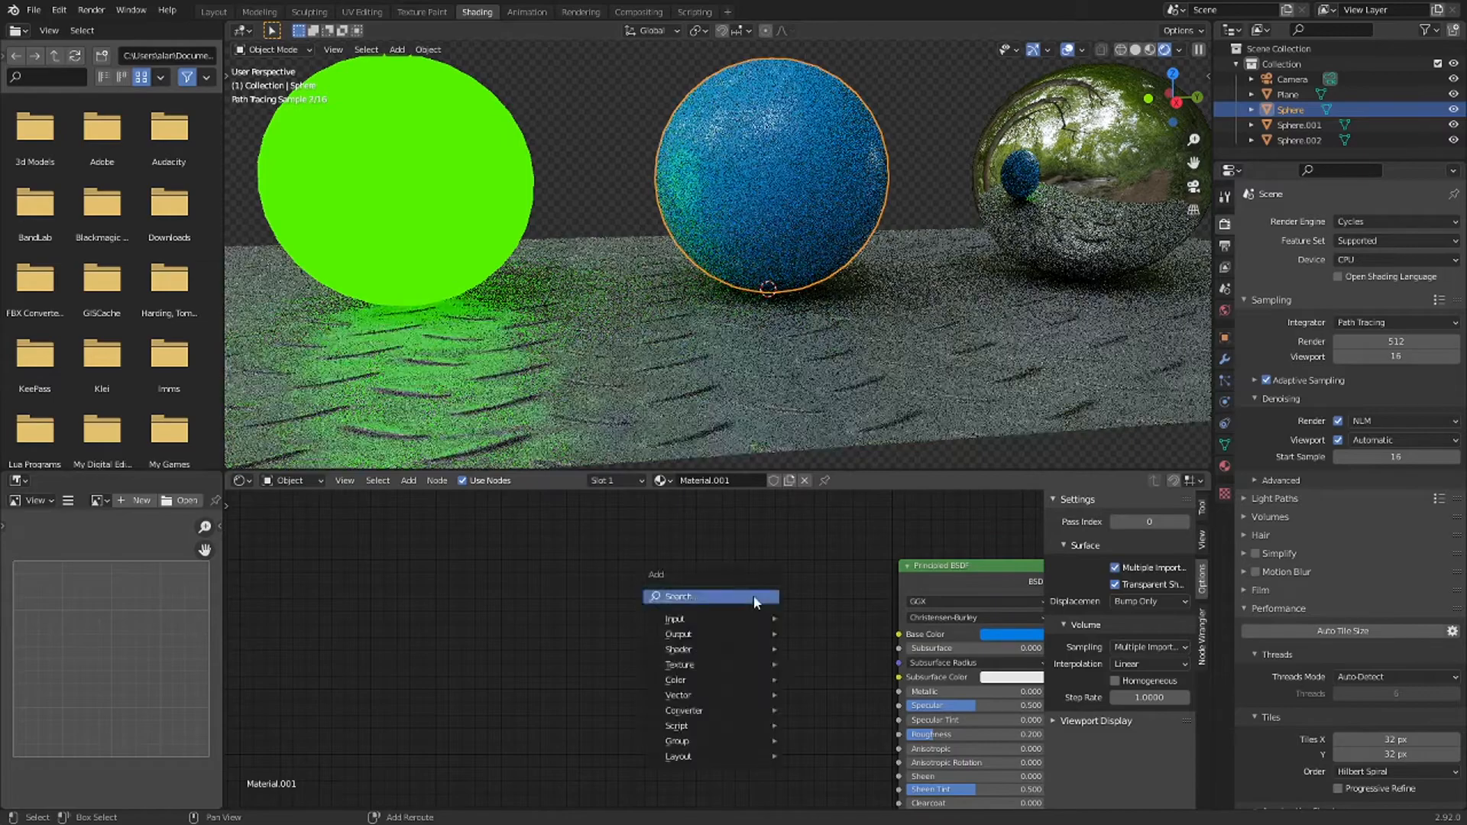
click(755, 597)
text(ambi)
click(783, 622)
click(687, 530)
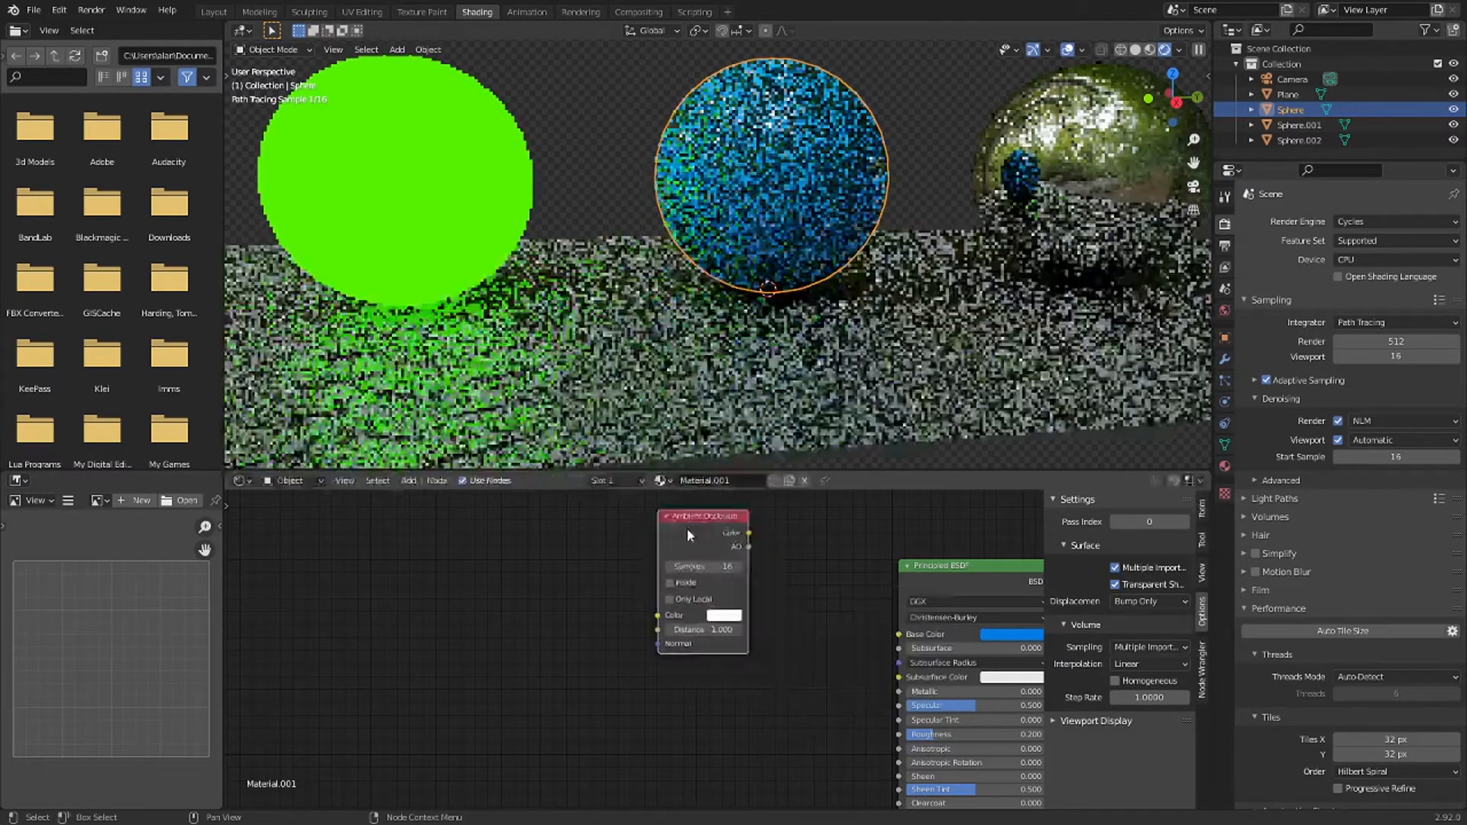
ctrl+shift+click(697, 533)
- Add an RGB node below the Ambient Occlusion node and combine the two with a MixRGB node
middle_drag(875, 570, 807, 573)
click(617, 700)
key(shift+a)
text(r)
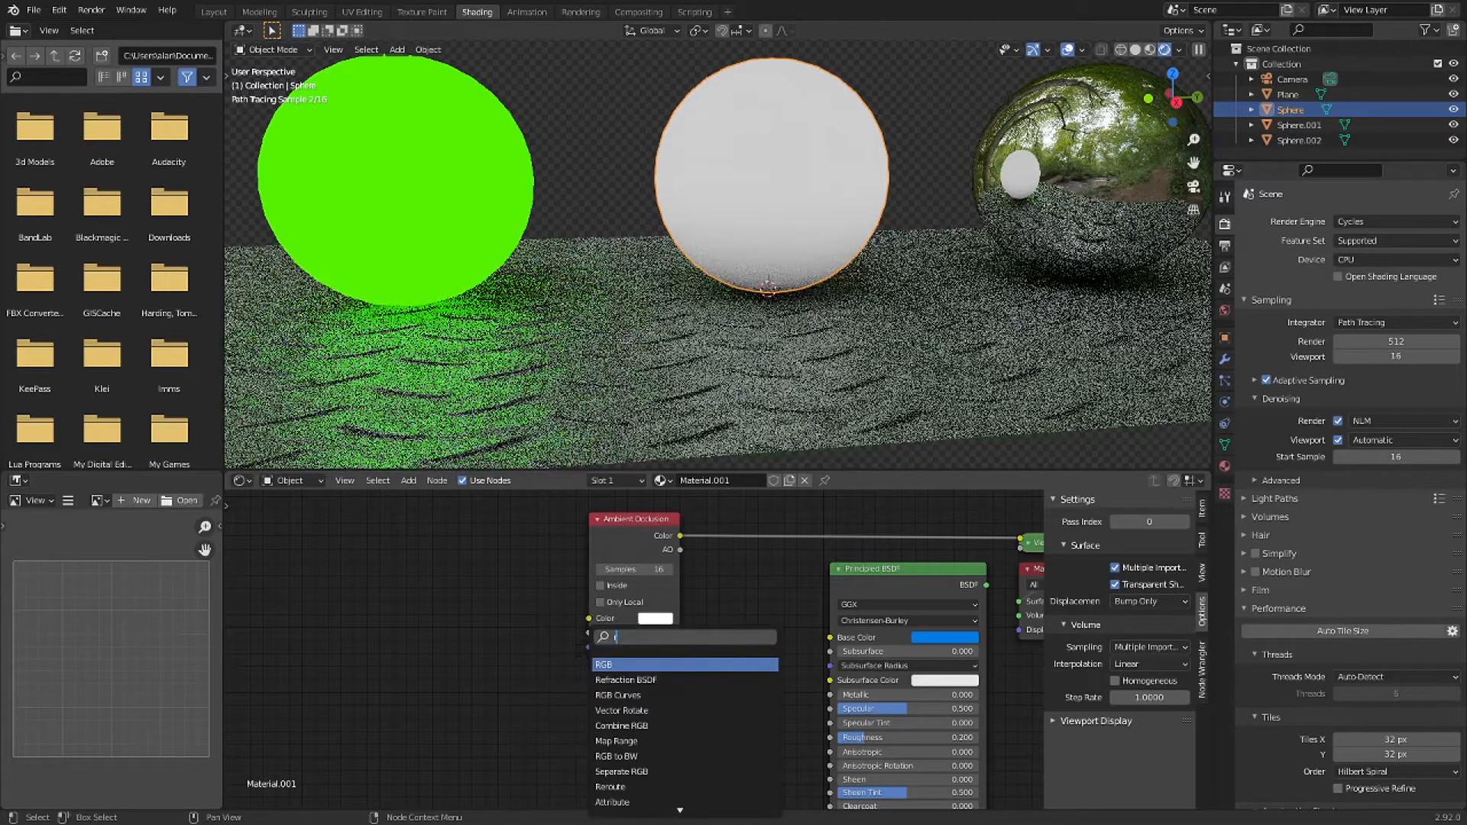
click(608, 665)
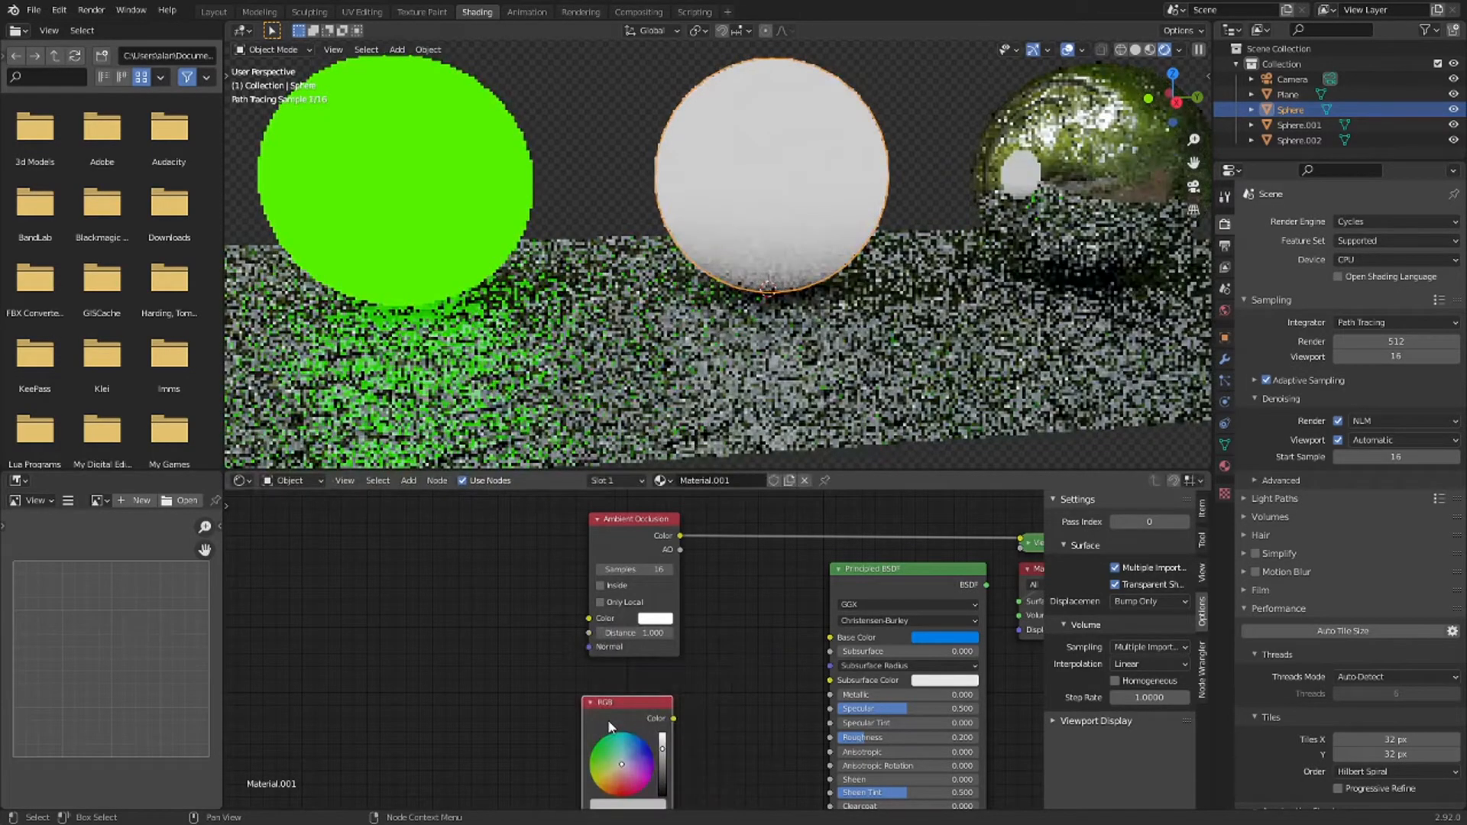
ctrl+shift+right_drag(609, 726, 631, 643)
drag(729, 649, 731, 649)
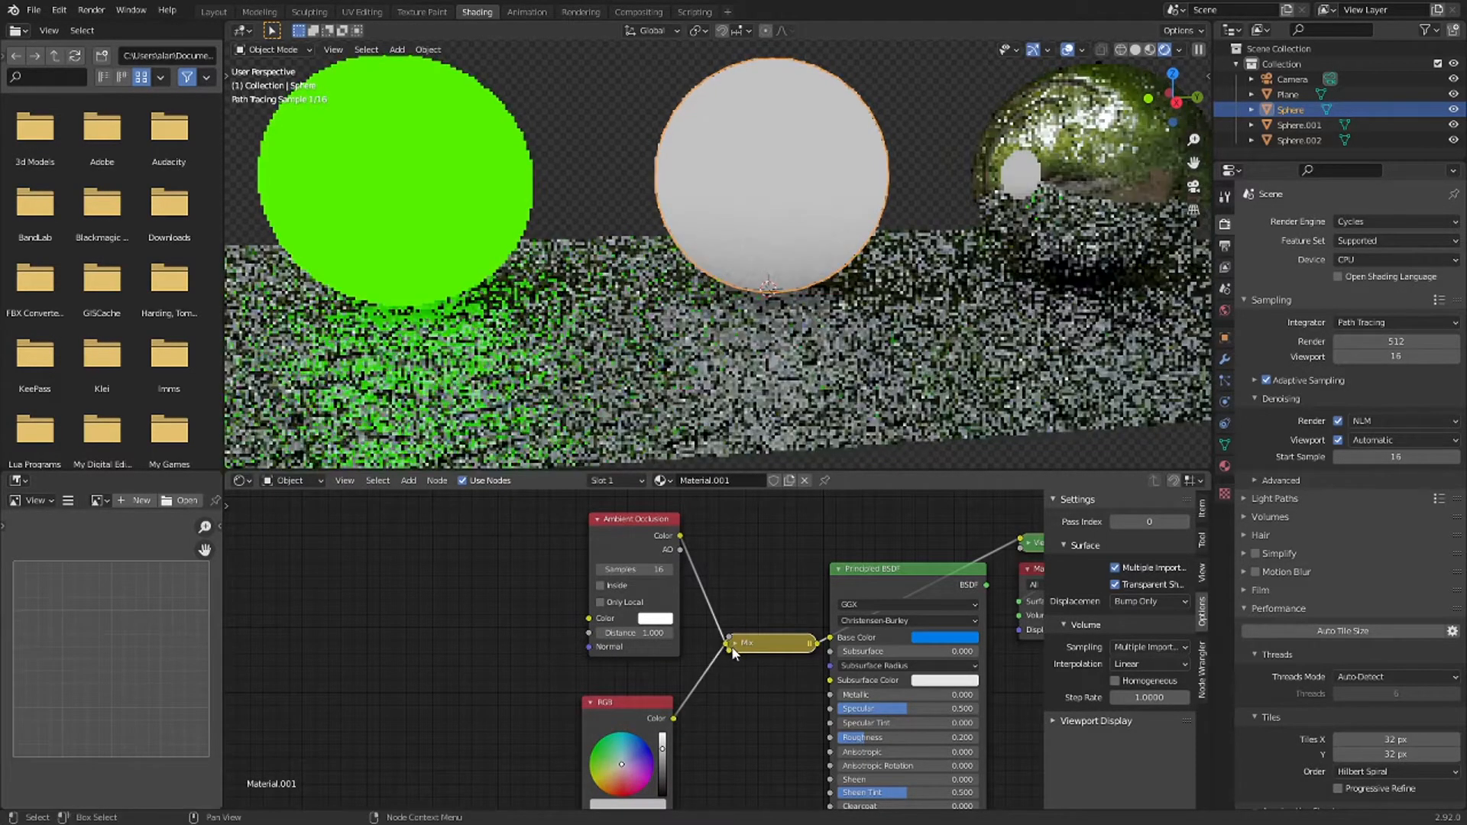
- Set the blue sphere's Mix node to Multiply with a factor of 1 and deselect the sphere
key(h)
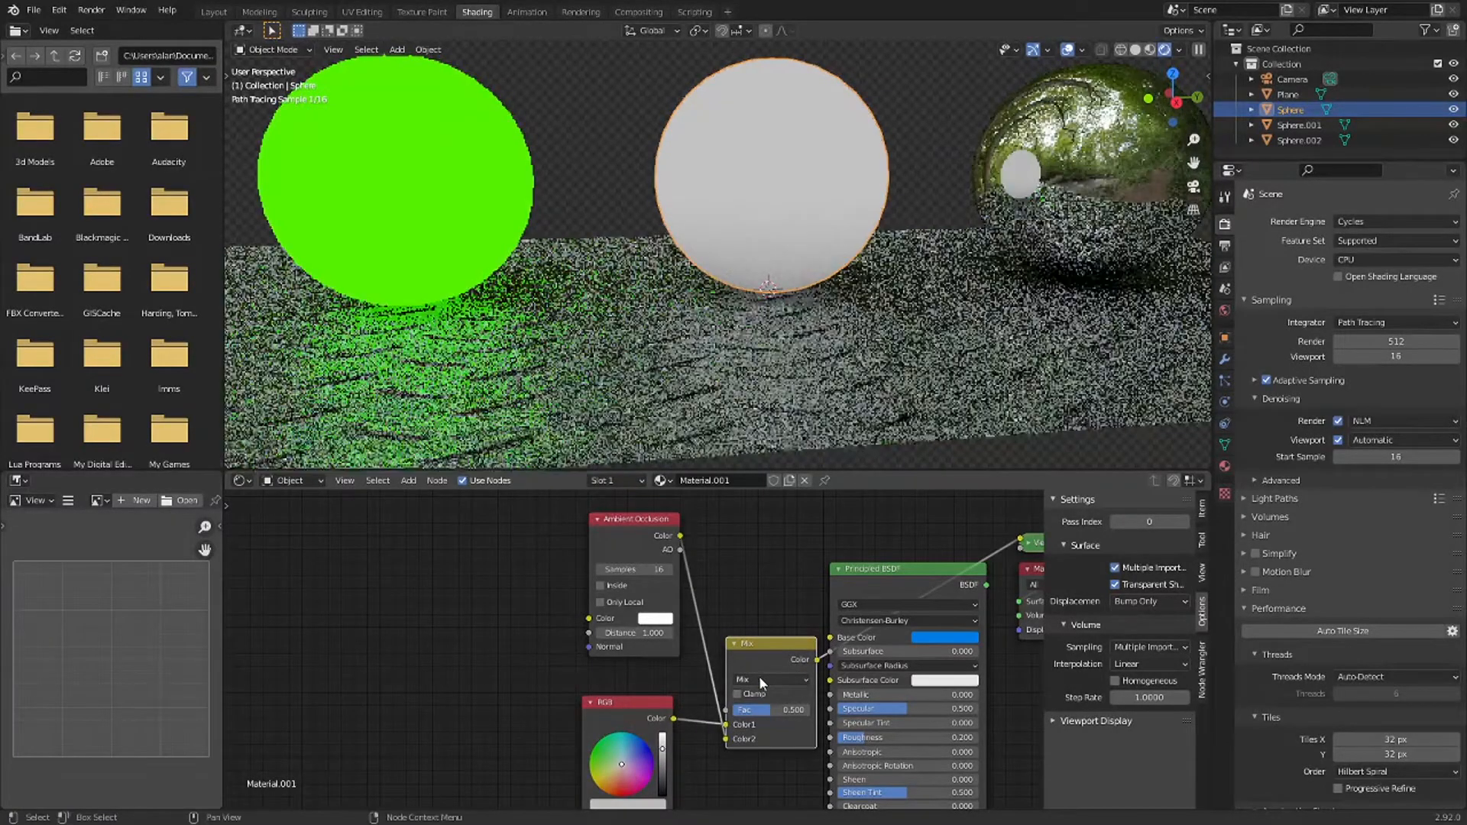
click(758, 675)
click(756, 656)
click(800, 709)
text(1)
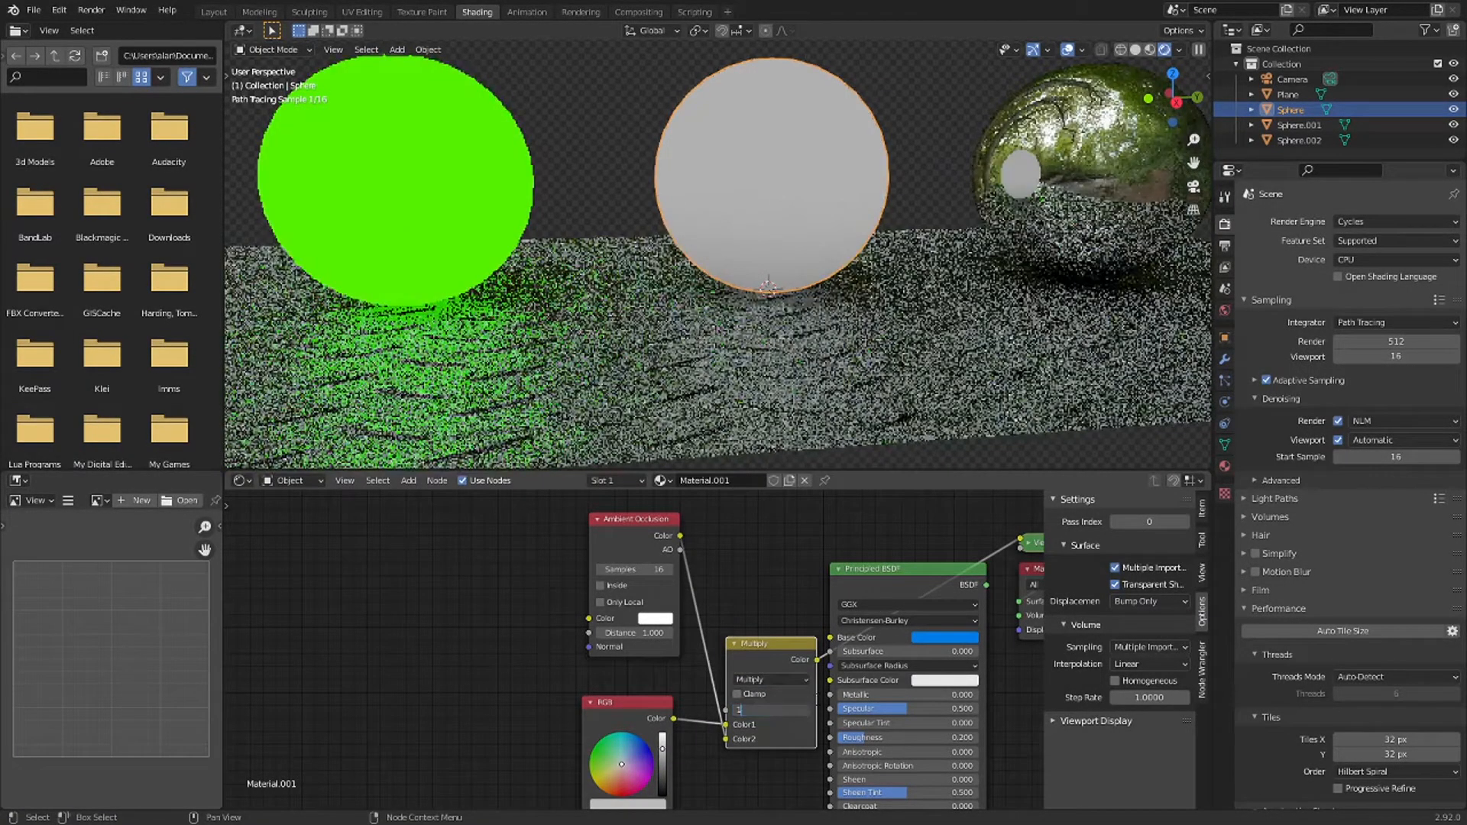
key(Return)
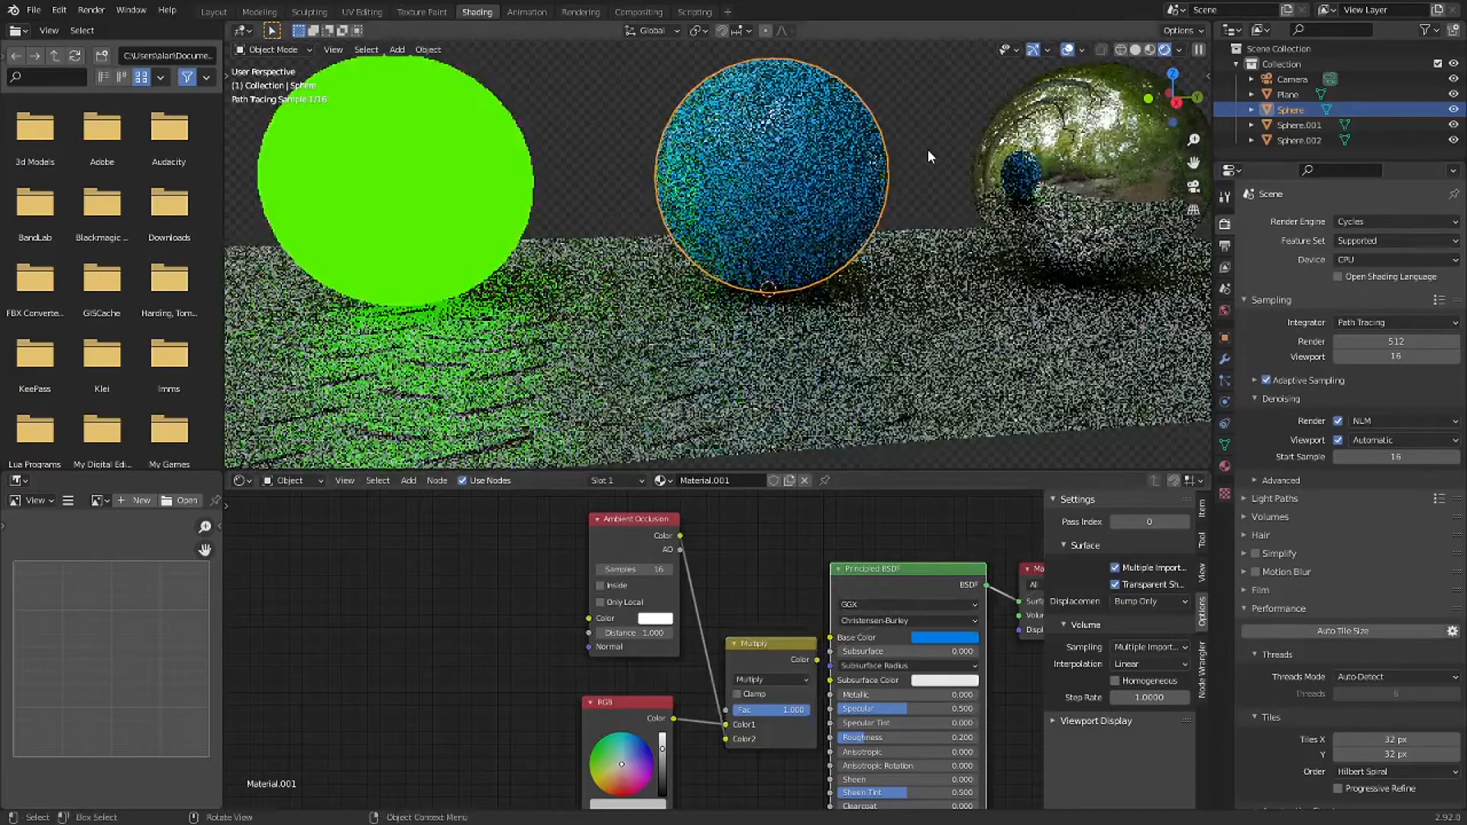
click(929, 152)
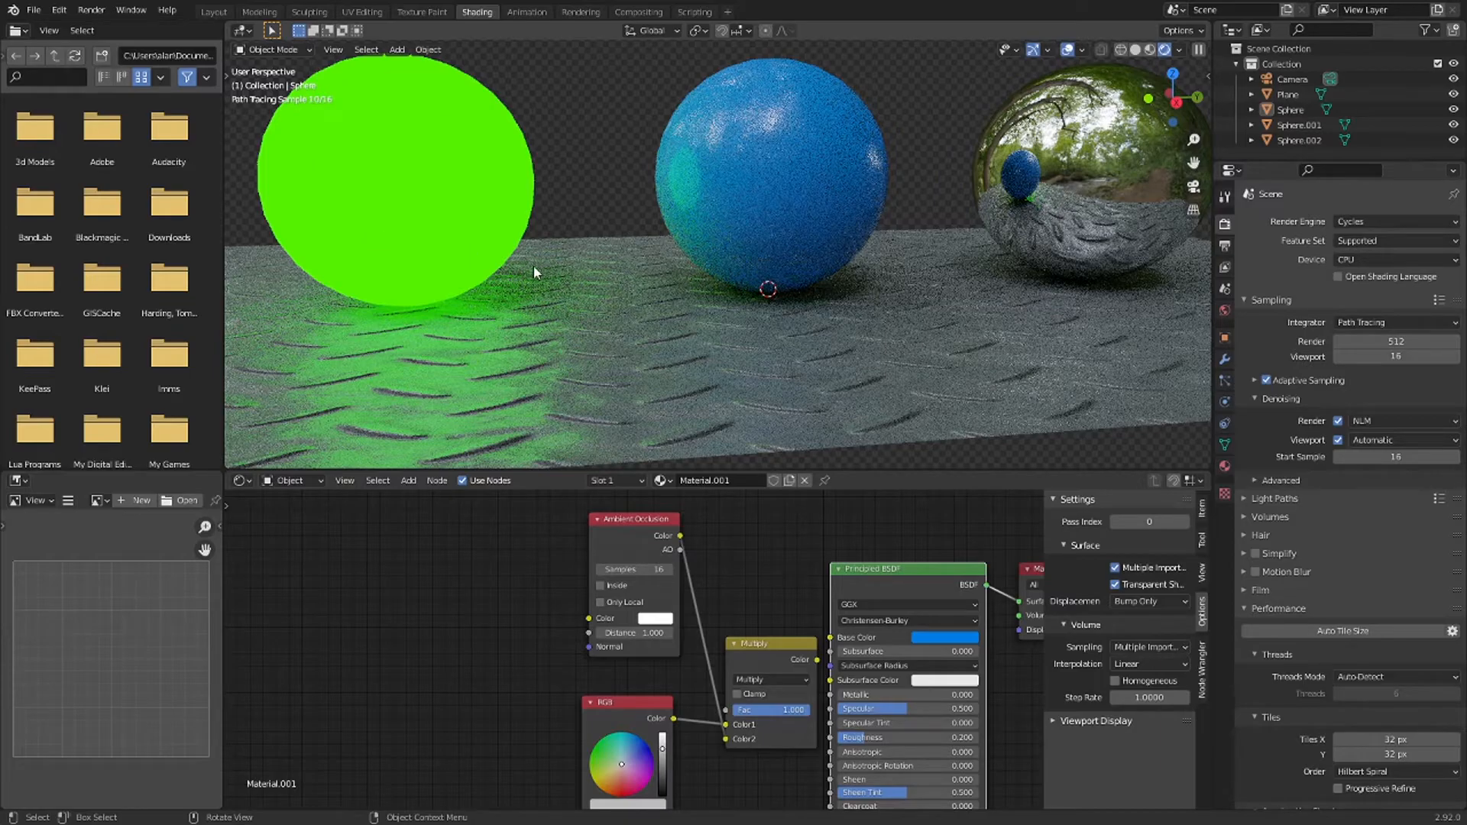
- Enable nodes in the Compositing workspace and move the Composite node well away from Render Layers
click(639, 12)
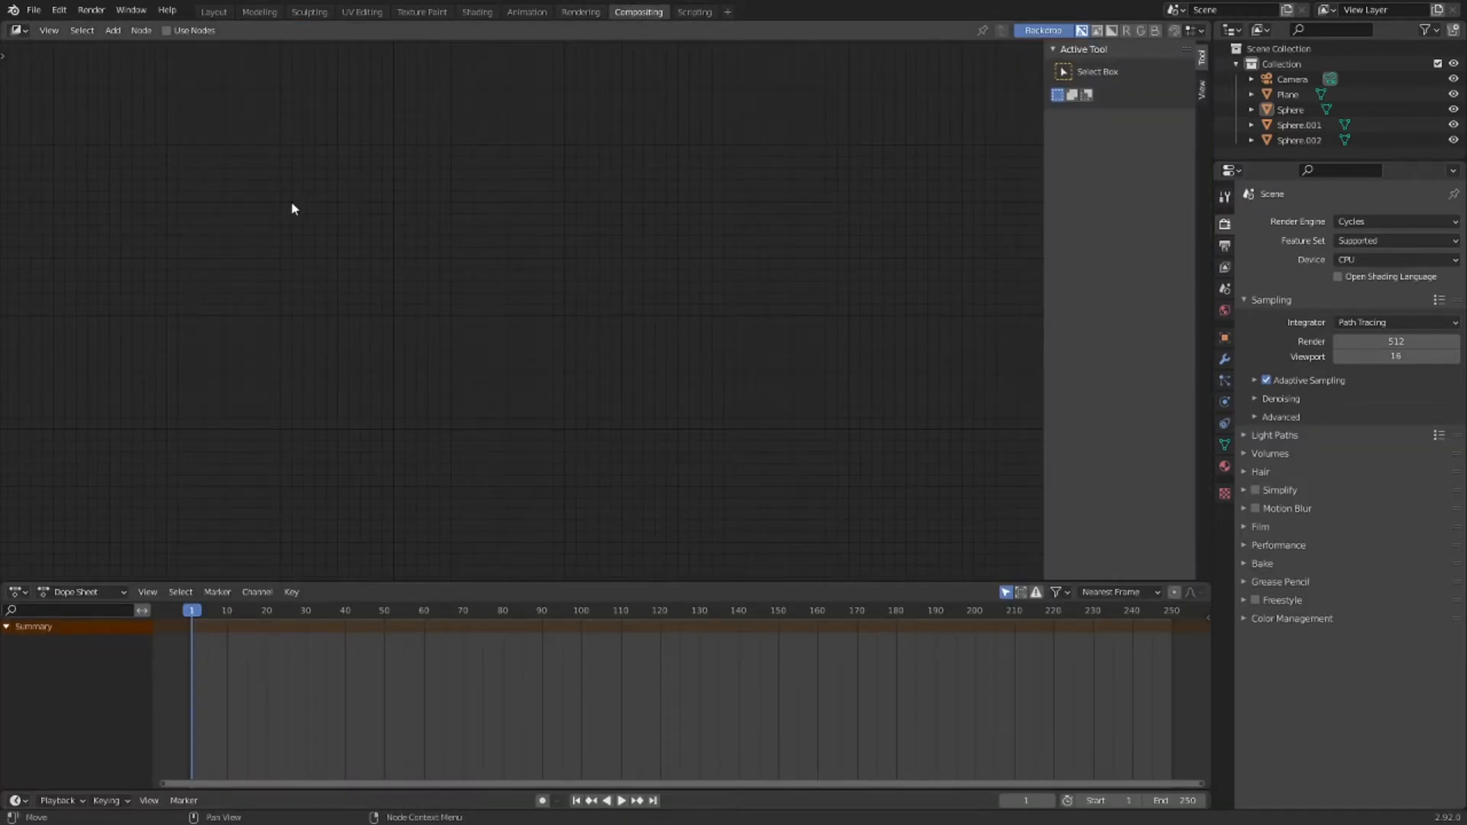
click(179, 31)
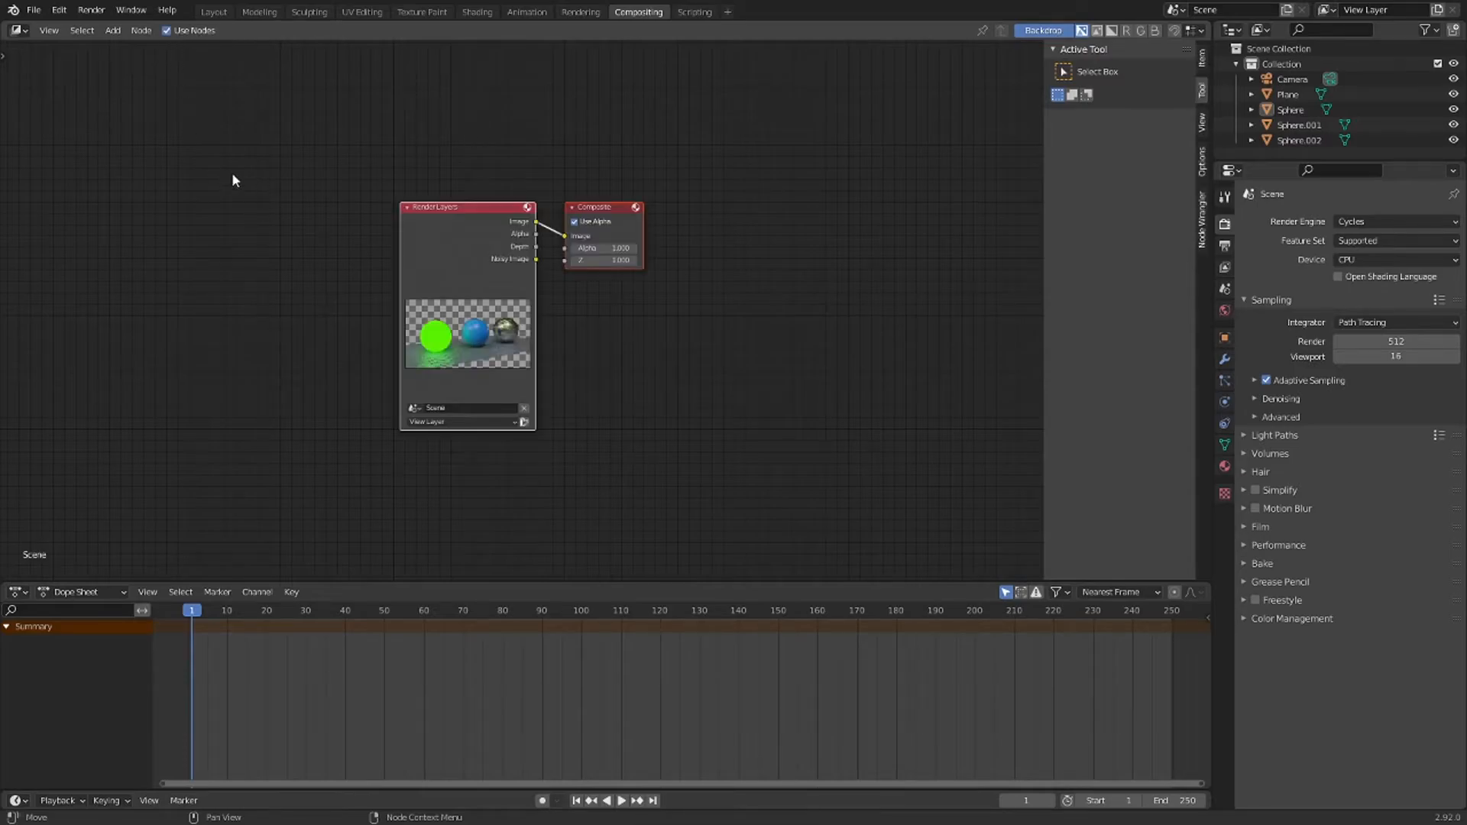
drag(611, 208, 861, 212)
click(694, 154)
scroll(615, 214, up, 7)
middle_drag(615, 214, 496, 205)
- Add a Viewer node and place it below the Composite node
key(shift+a)
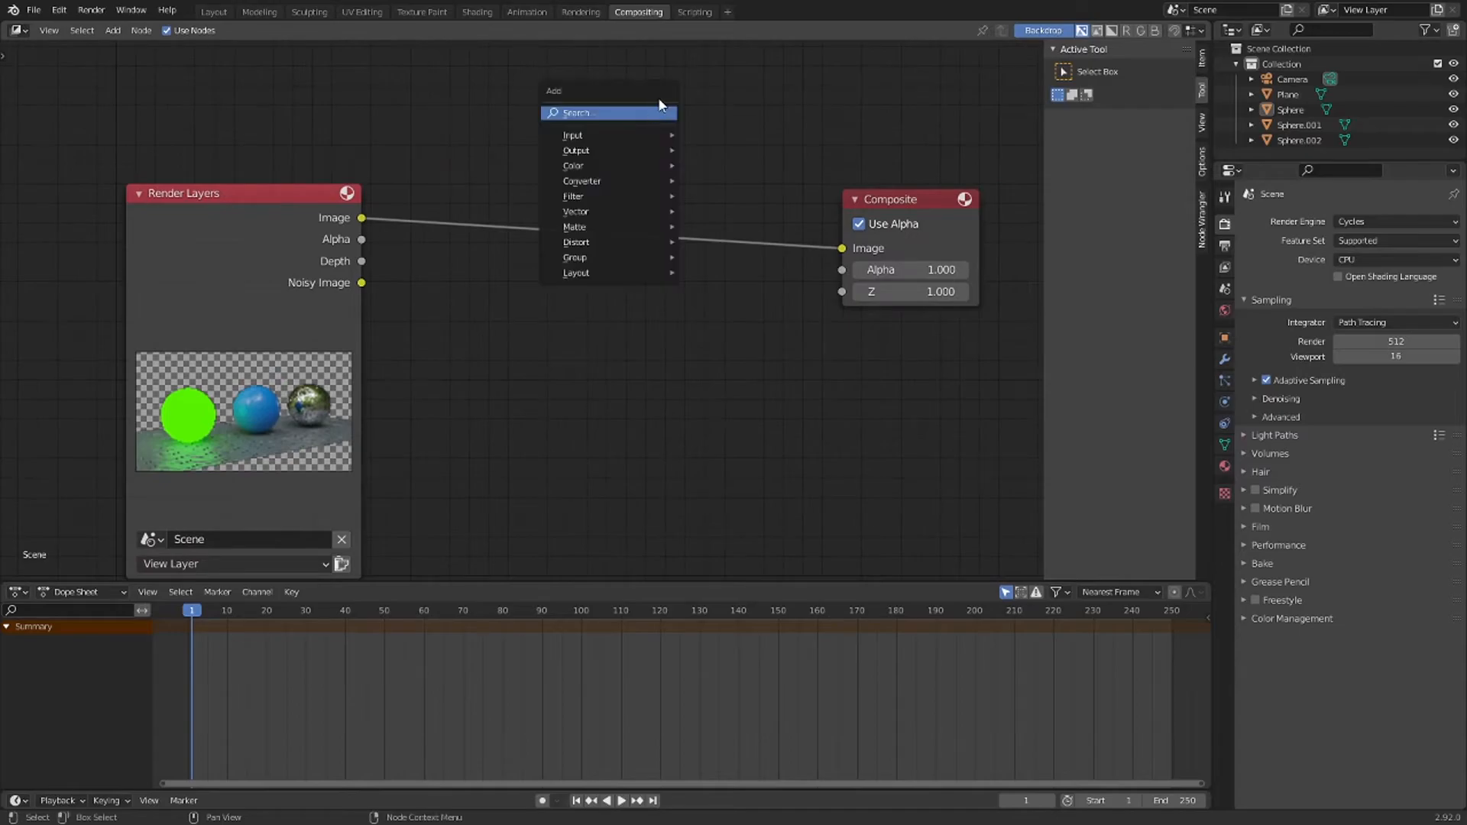
click(654, 114)
text(view)
key(Down)
key(Return)
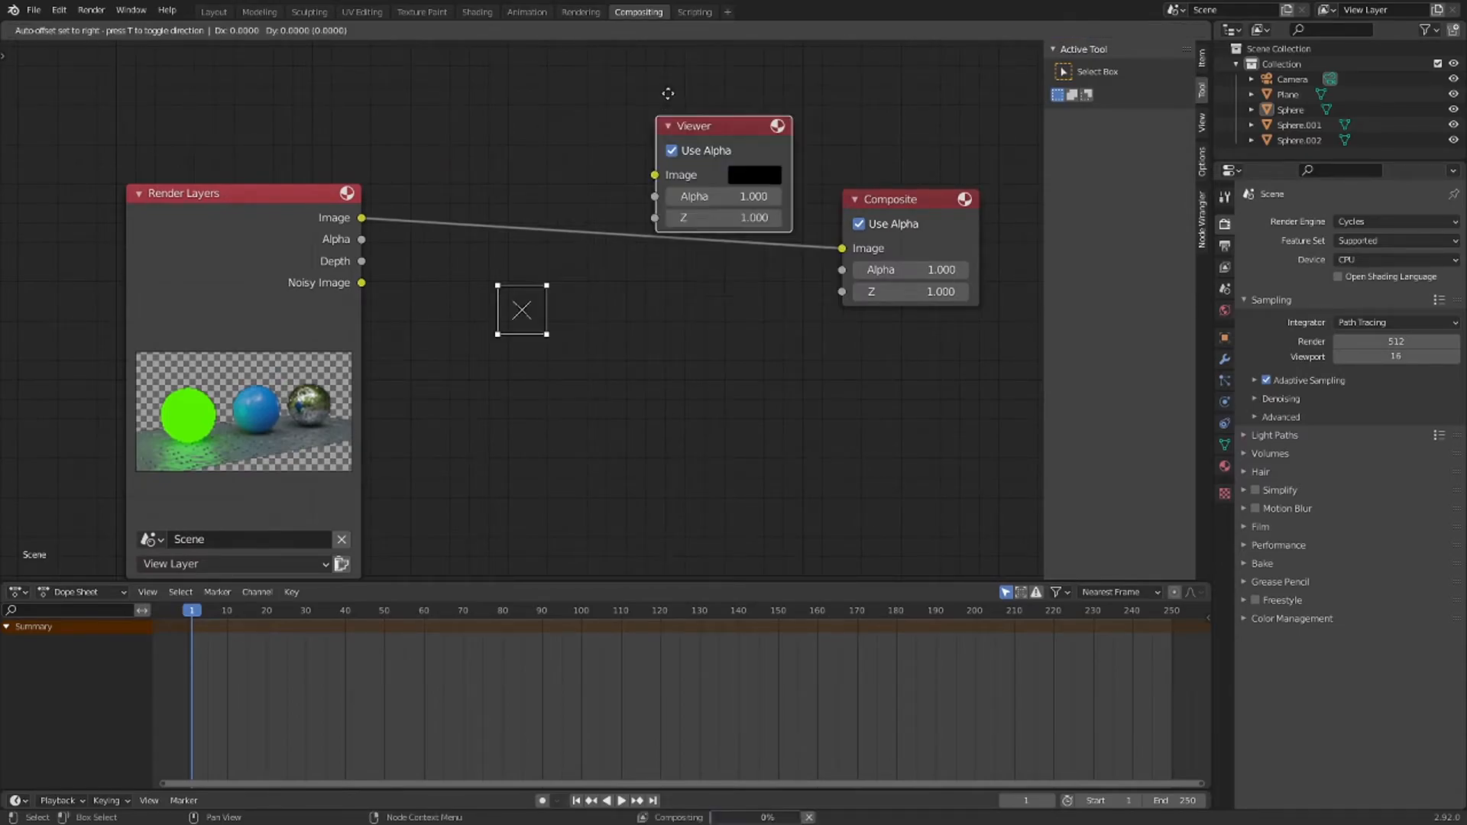
click(855, 317)
- Add a Reroute node and route the Render Layers image through it to both the Composite and Viewer image inputs
key(shift+a)
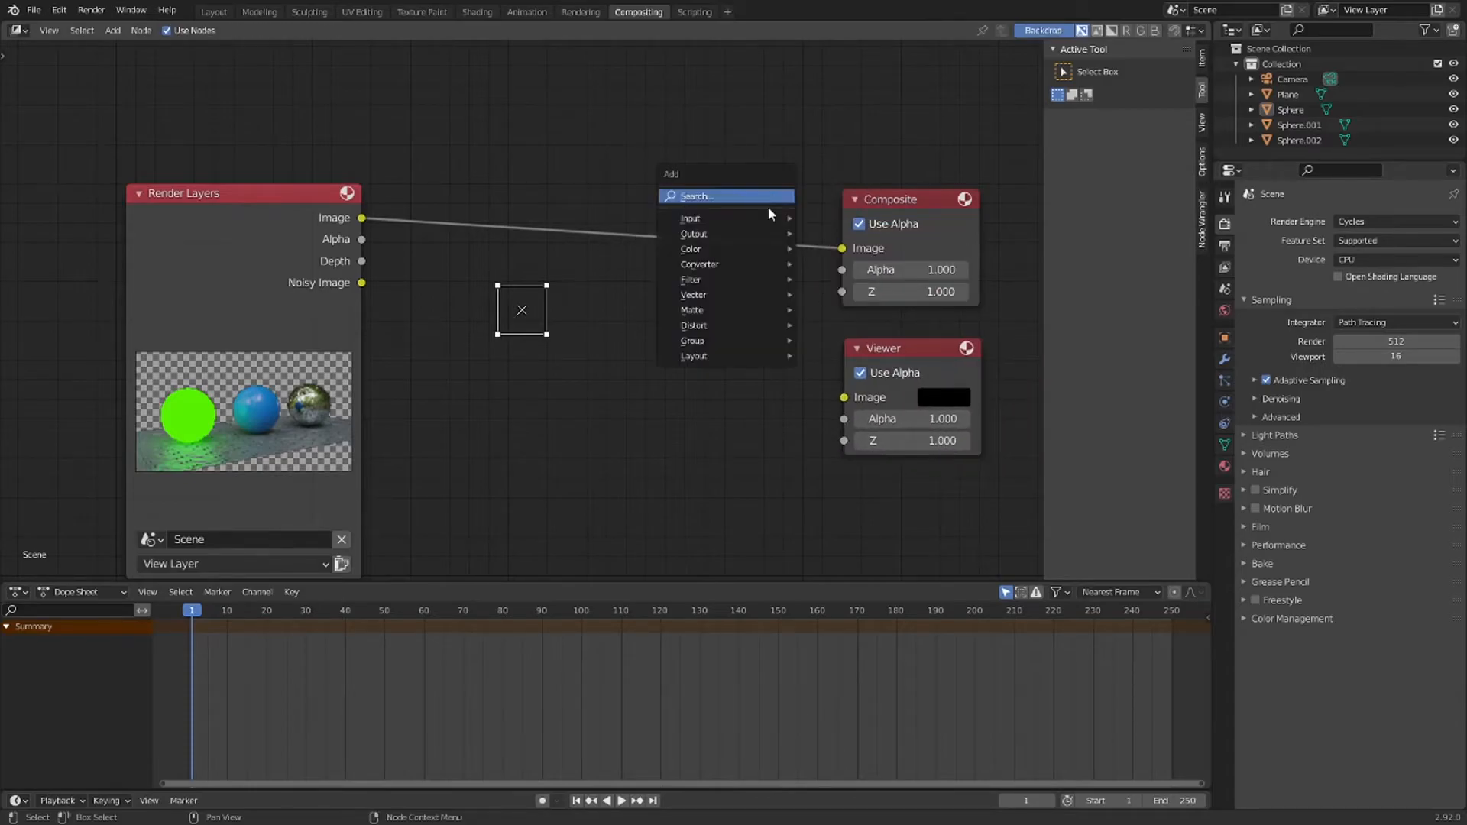
mouse_move(732, 354)
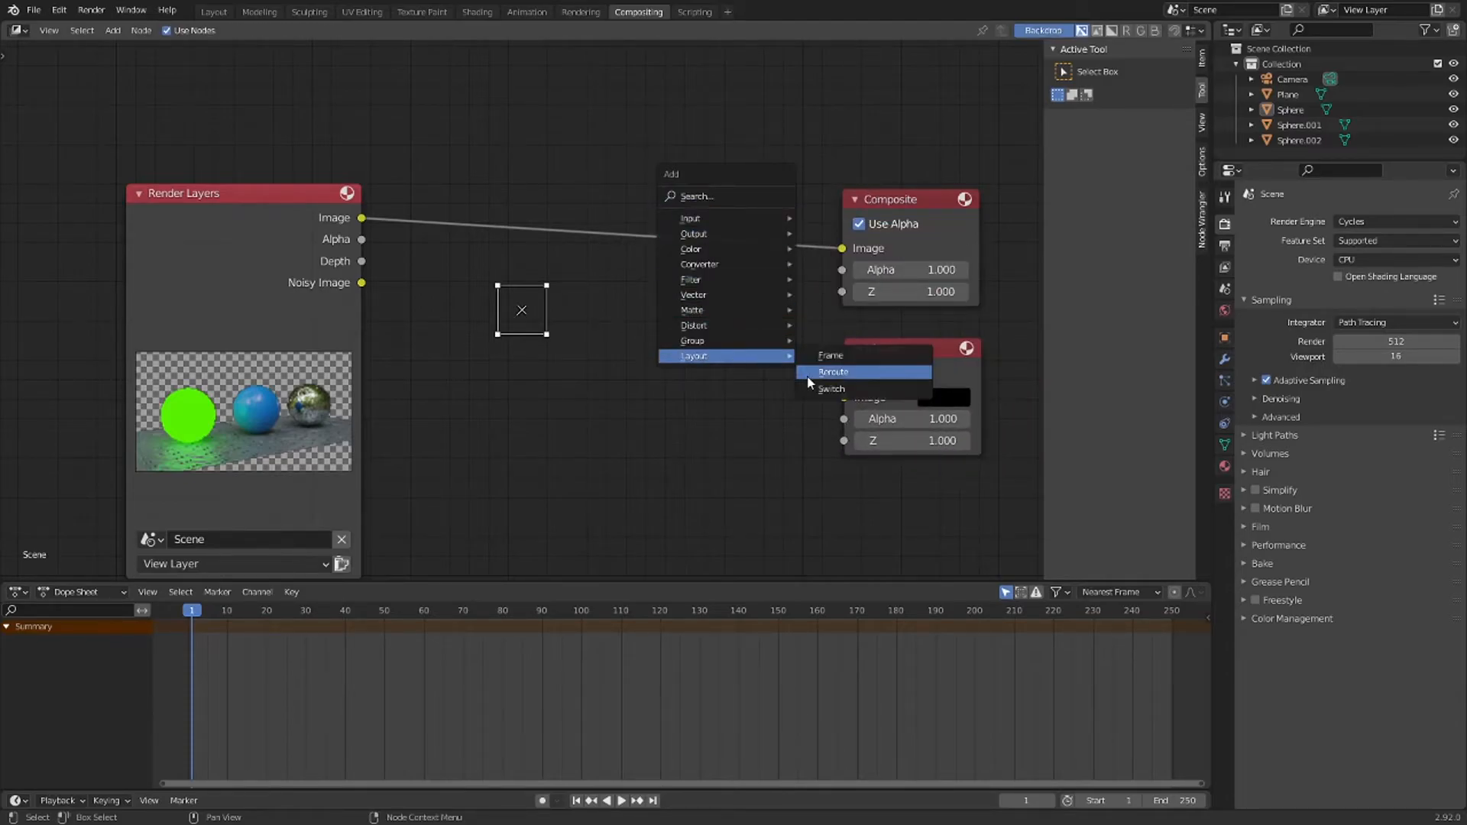
click(833, 372)
click(742, 302)
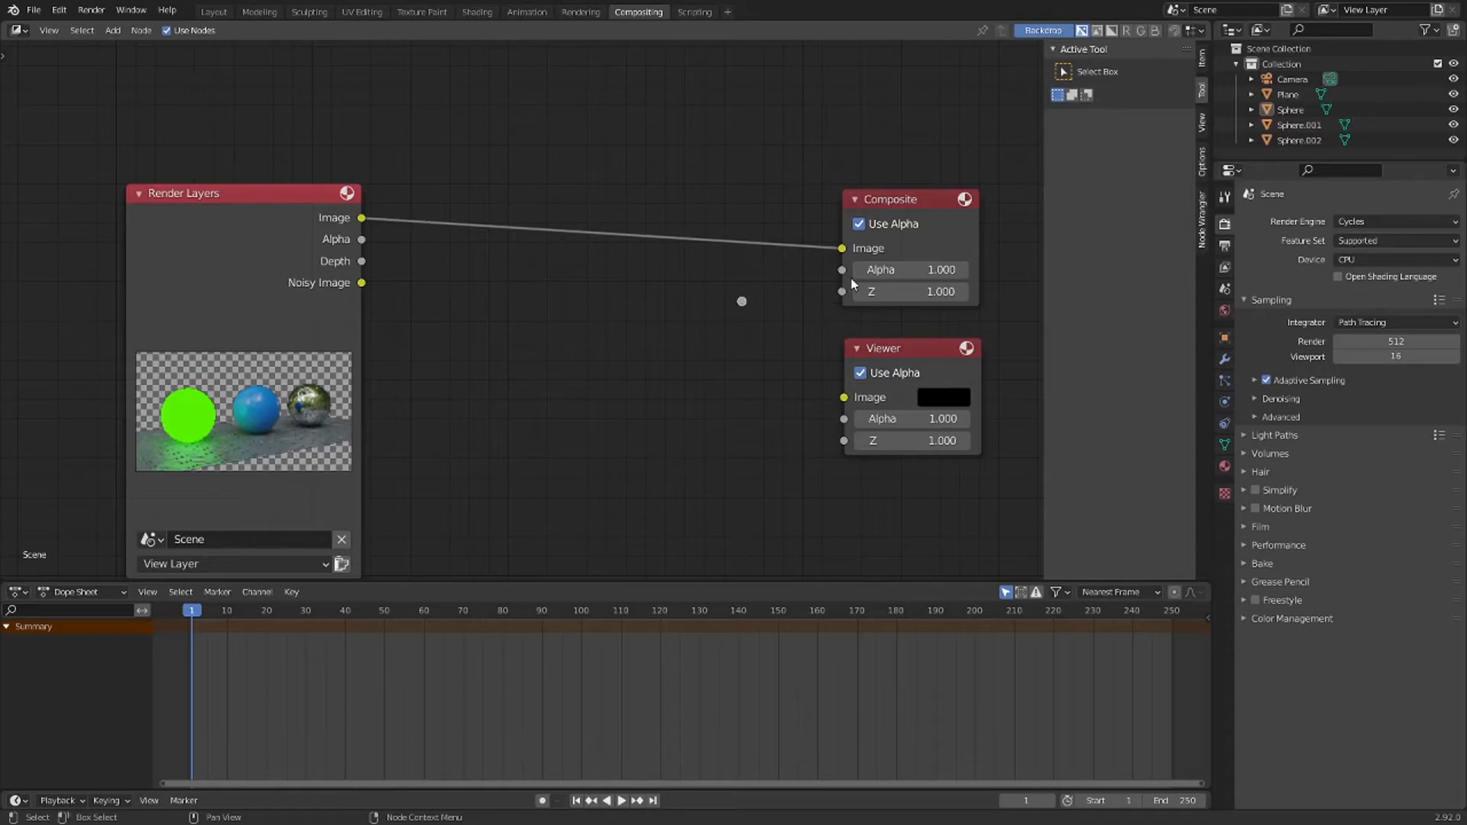
mouse_move(842, 249)
mouse_down()
mouse_move(738, 302)
mouse_move(841, 249)
mouse_up()
drag(741, 302, 844, 396)
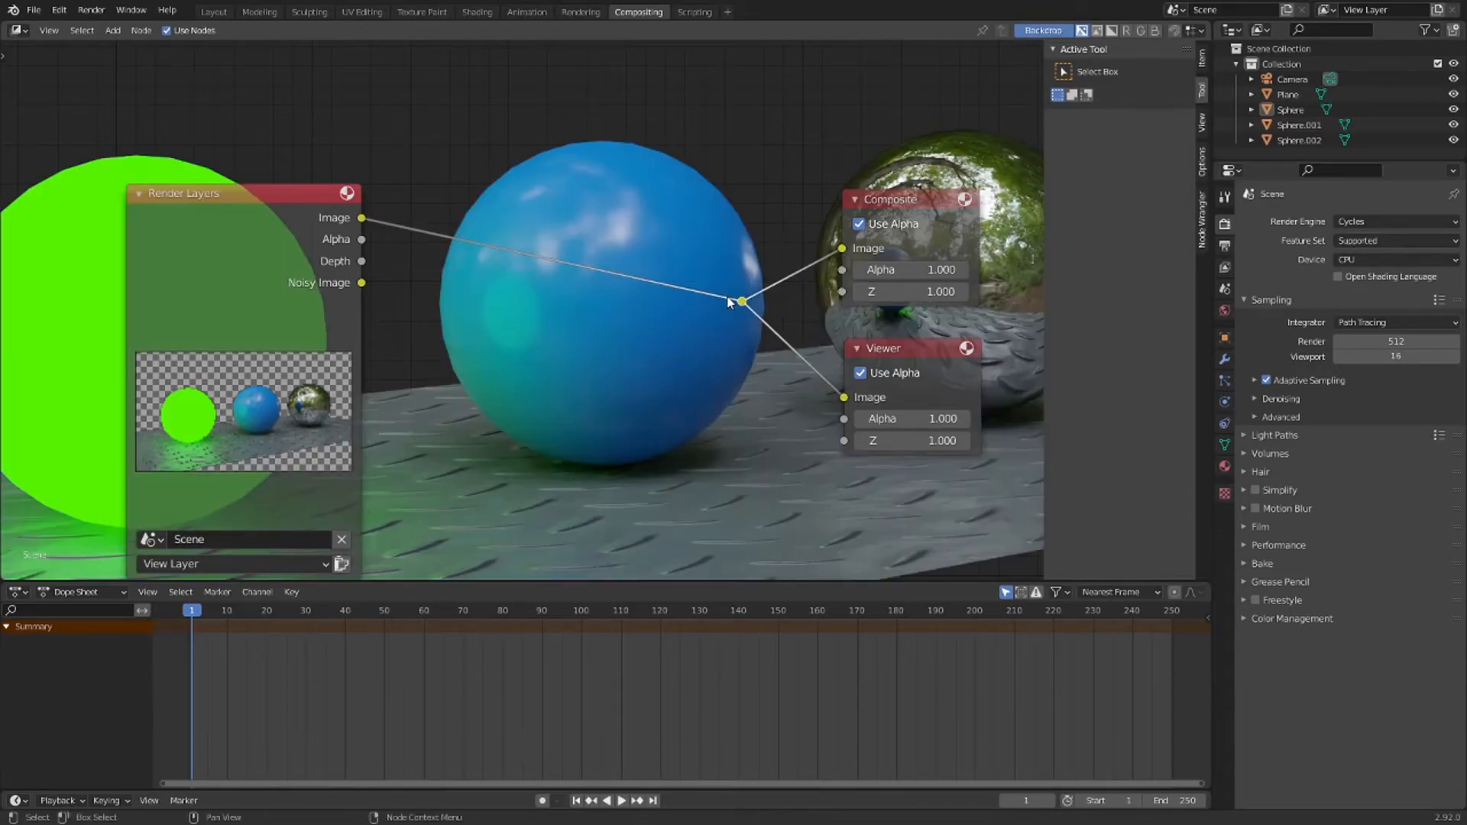
- Fit the rendered backdrop image to the compositor's node editor area
click(1203, 128)
click(1152, 160)
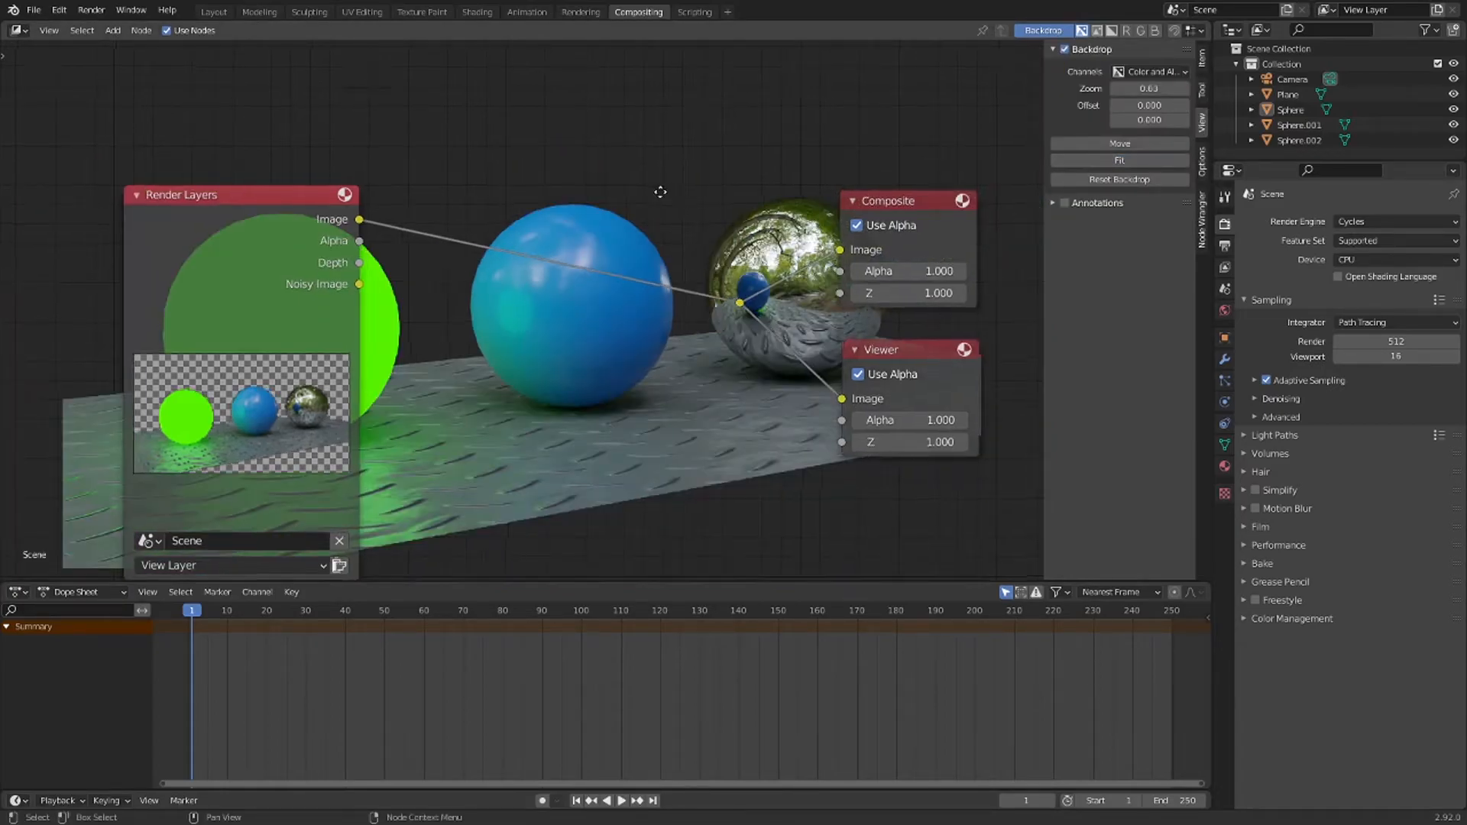
middle_drag(629, 153, 512, 191)
- Add a Glare node on the link between Render Layers and the Reroute node
key(shift+a)
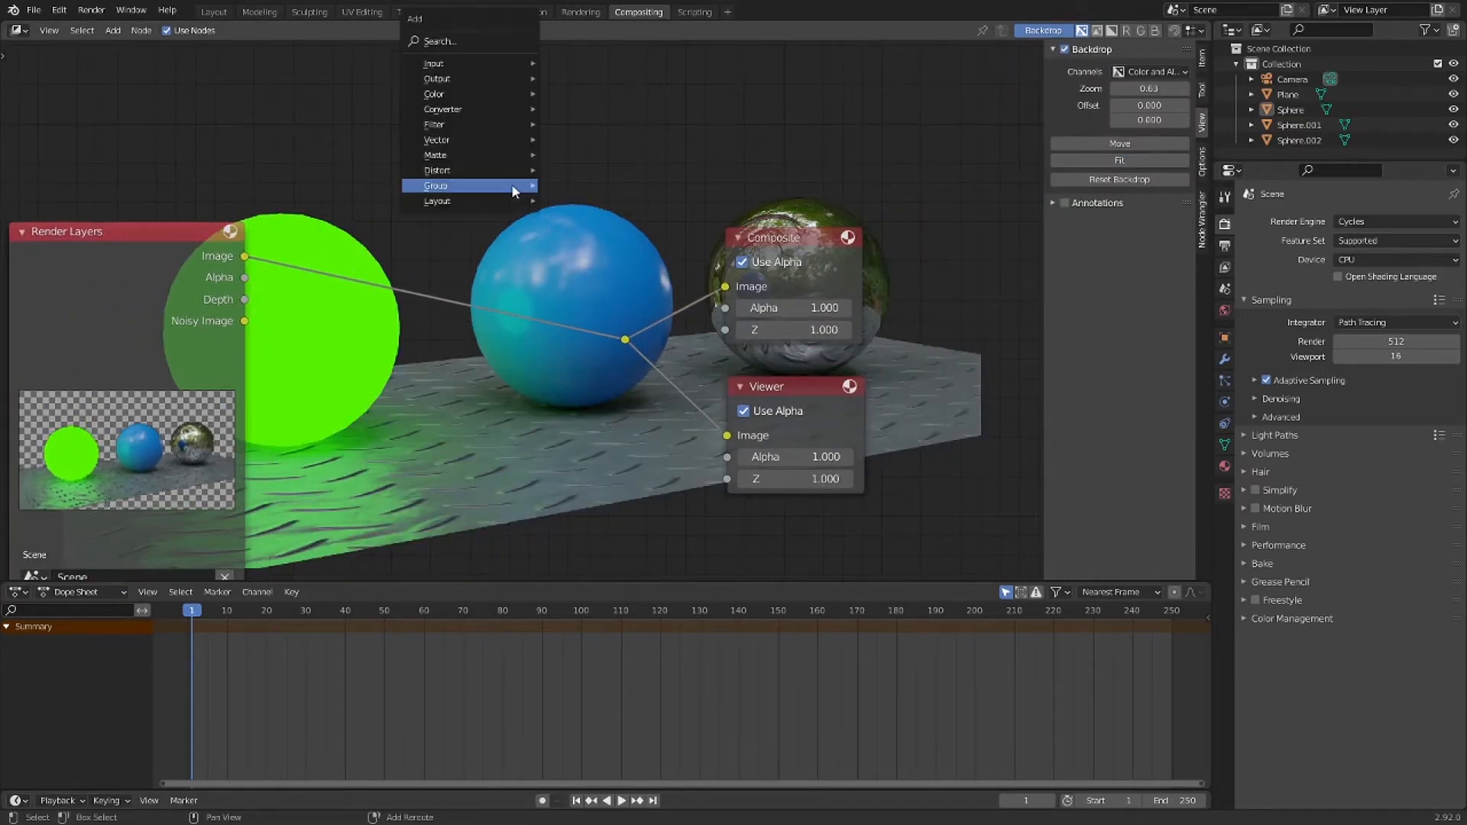
click(497, 40)
text(glare)
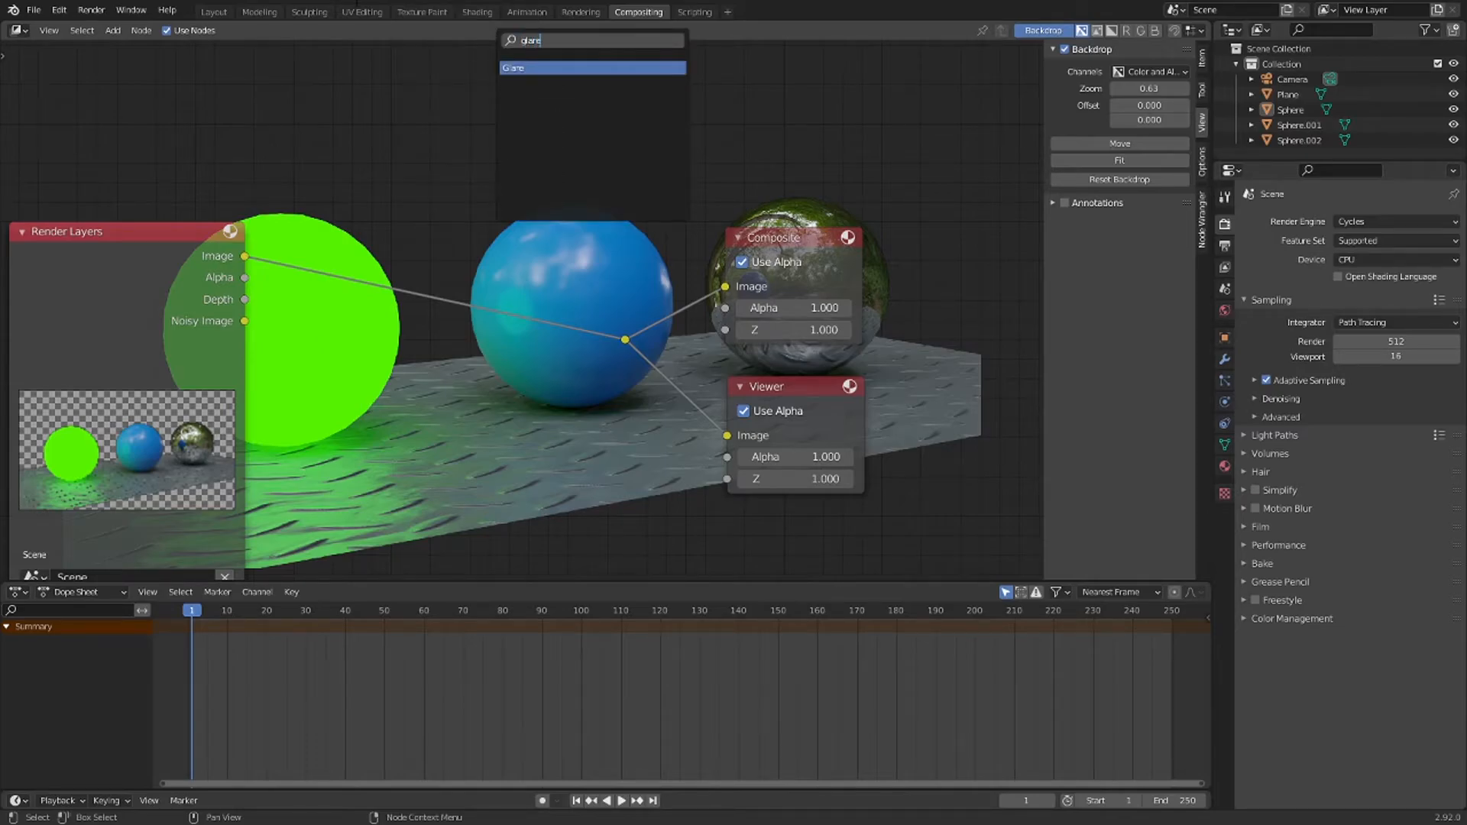
key(Return)
click(537, 273)
middle_drag(636, 159, 548, 193)
- Set the backdrop zoom to 0.60 so the render and the nodes can be viewed together
drag(1148, 89, 1138, 88)
middle_drag(860, 191, 1046, 315)
click(731, 267)
middle_drag(730, 271, 714, 320)
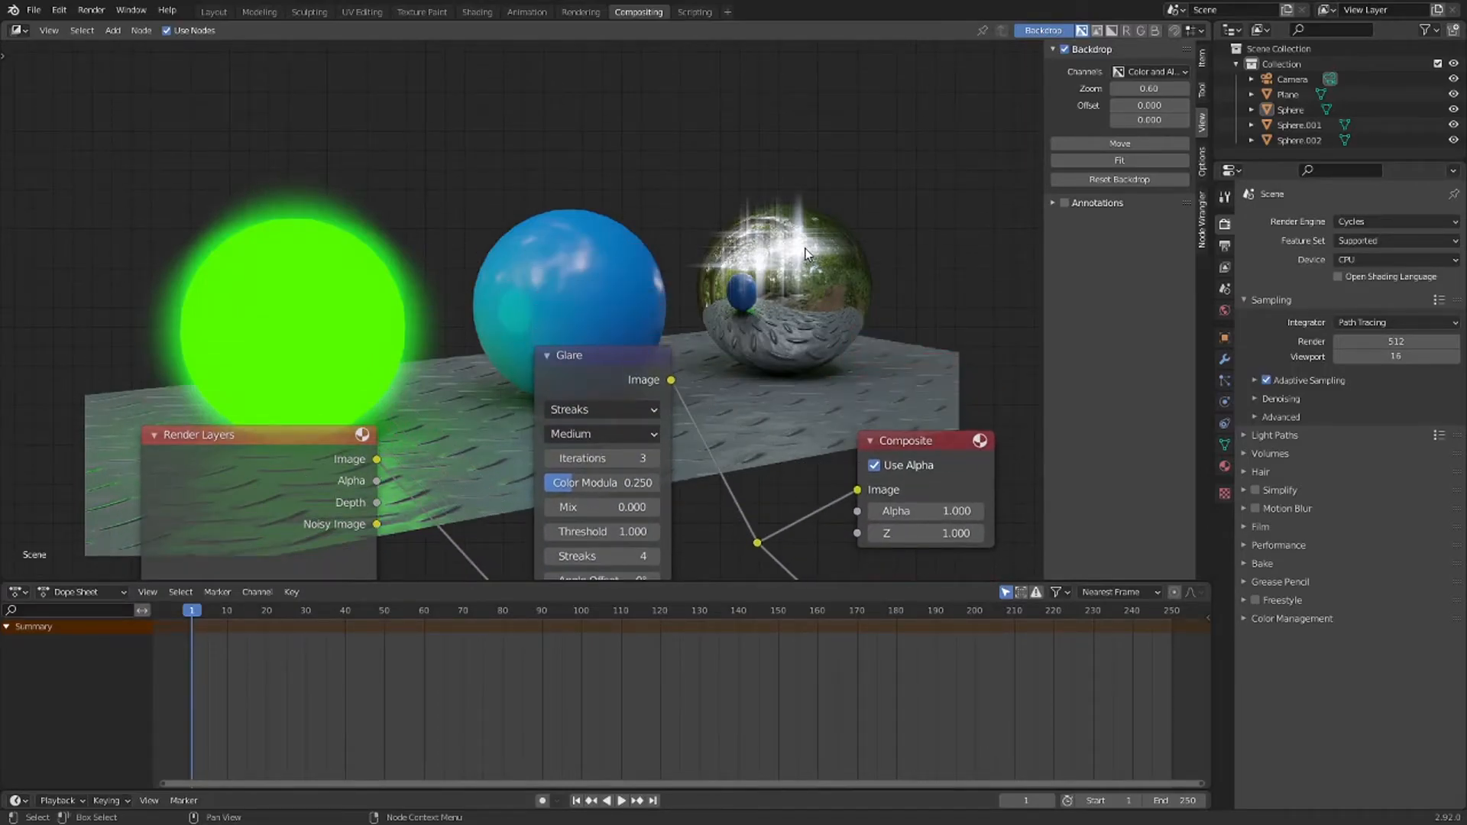
- Try the Ghosts and Simple Star glare types on the Glare node
click(649, 409)
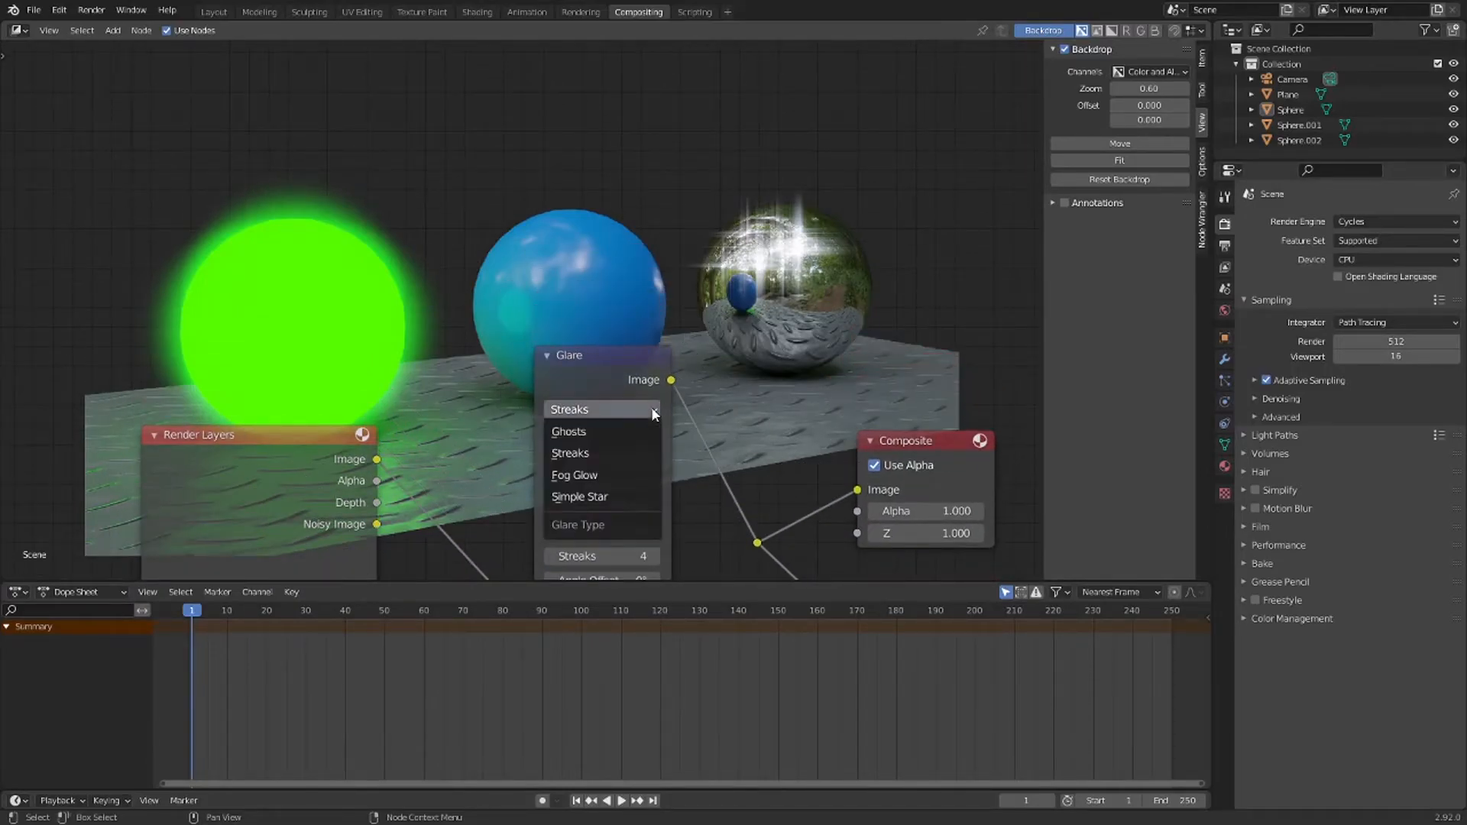
click(643, 433)
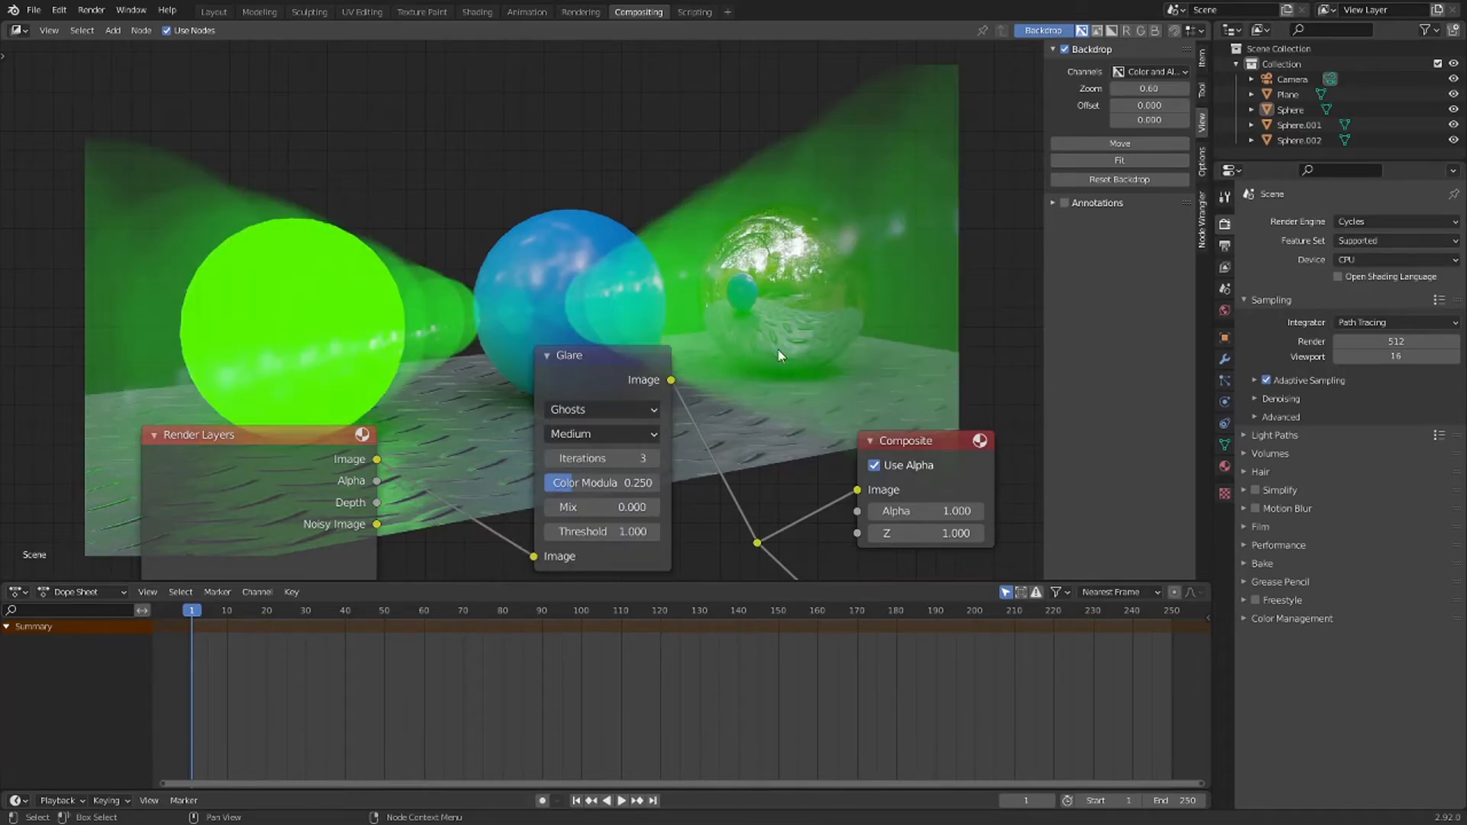
click(633, 407)
click(634, 495)
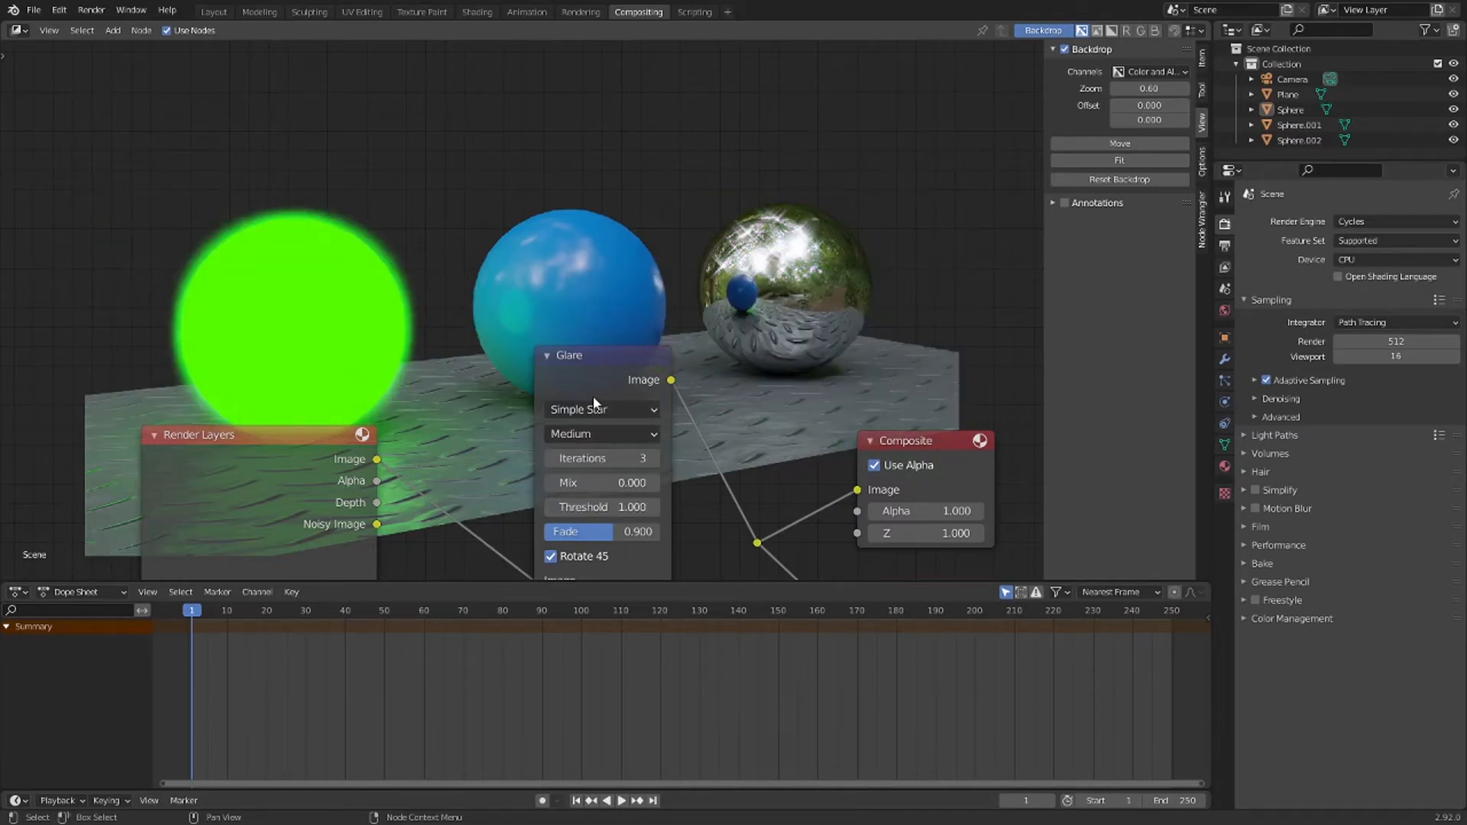
- Set the Glare node's type to Fog Glow and check its quality options, keeping Medium
click(587, 410)
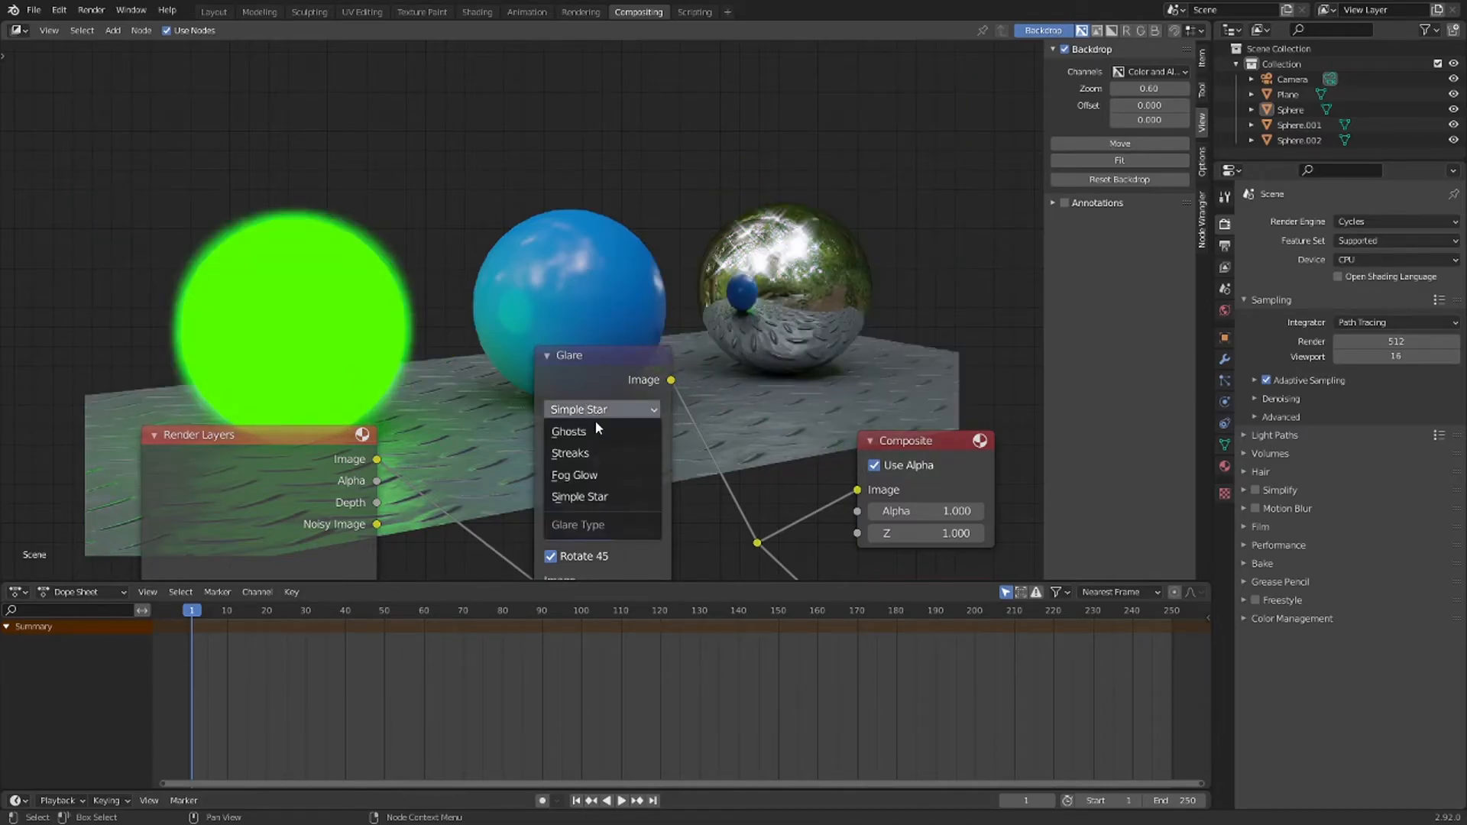
click(607, 474)
scroll(793, 369, up, 3)
middle_drag(721, 355, 916, 390)
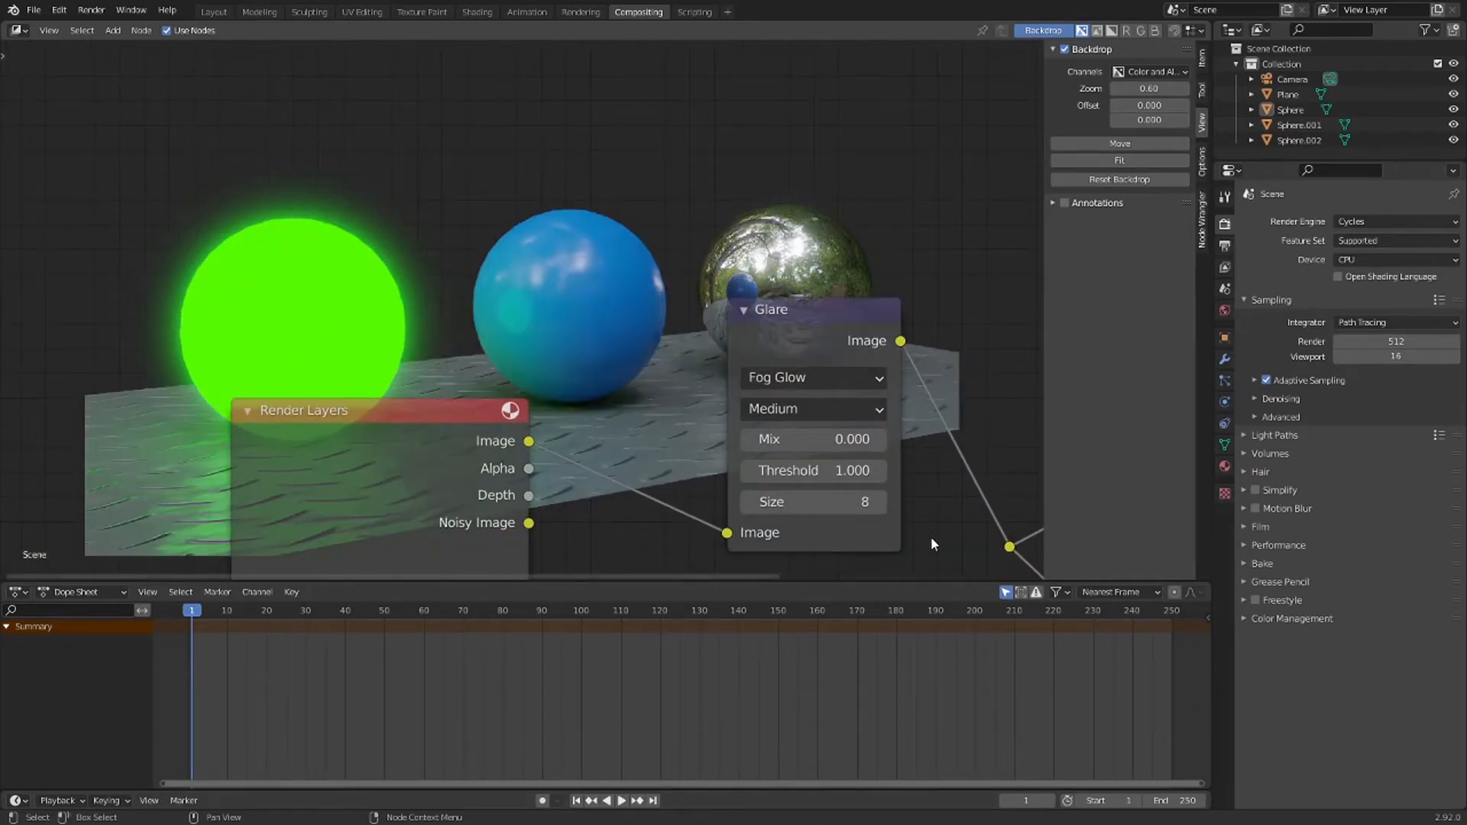
click(776, 411)
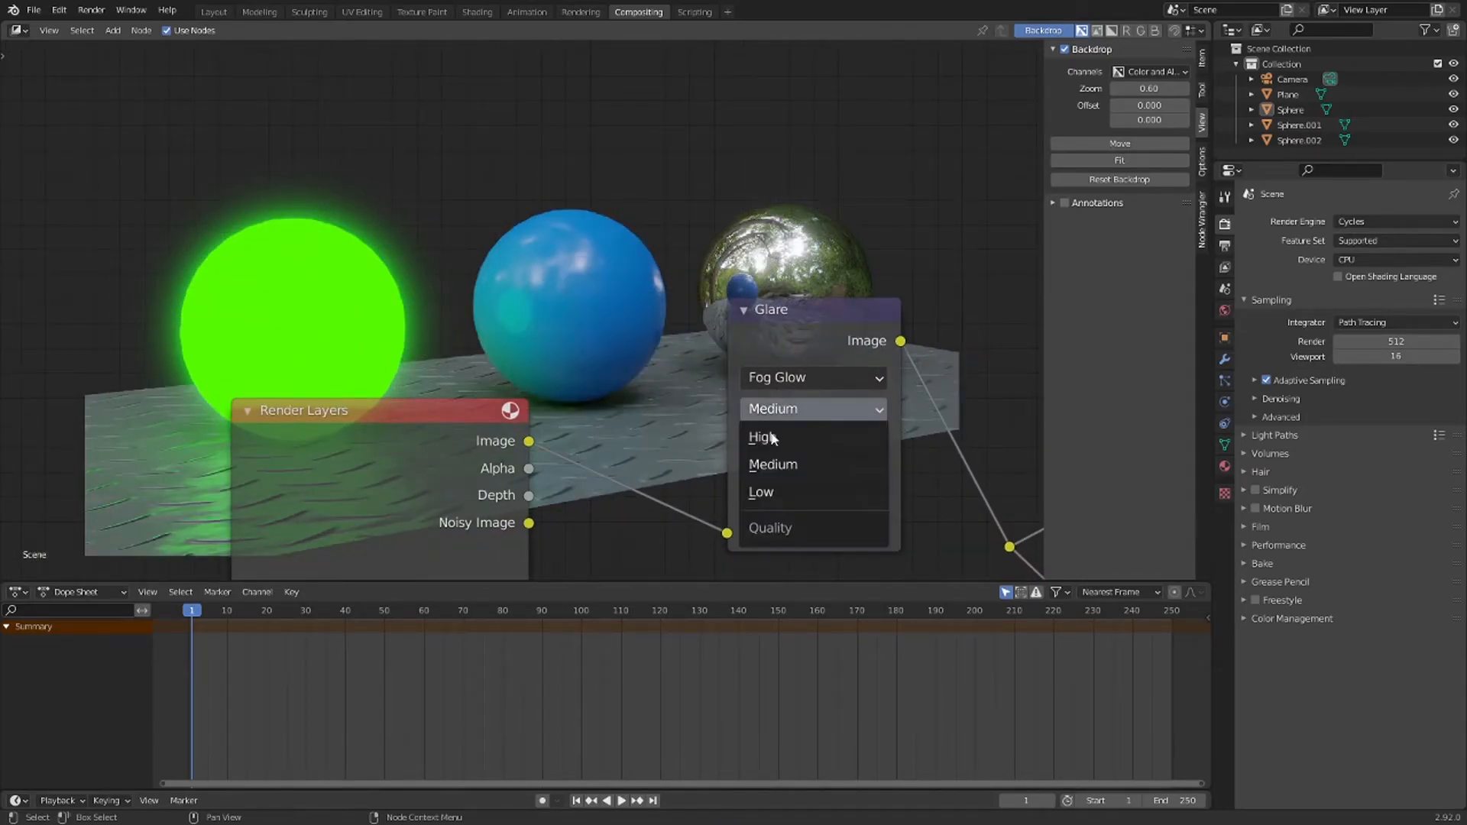
click(805, 410)
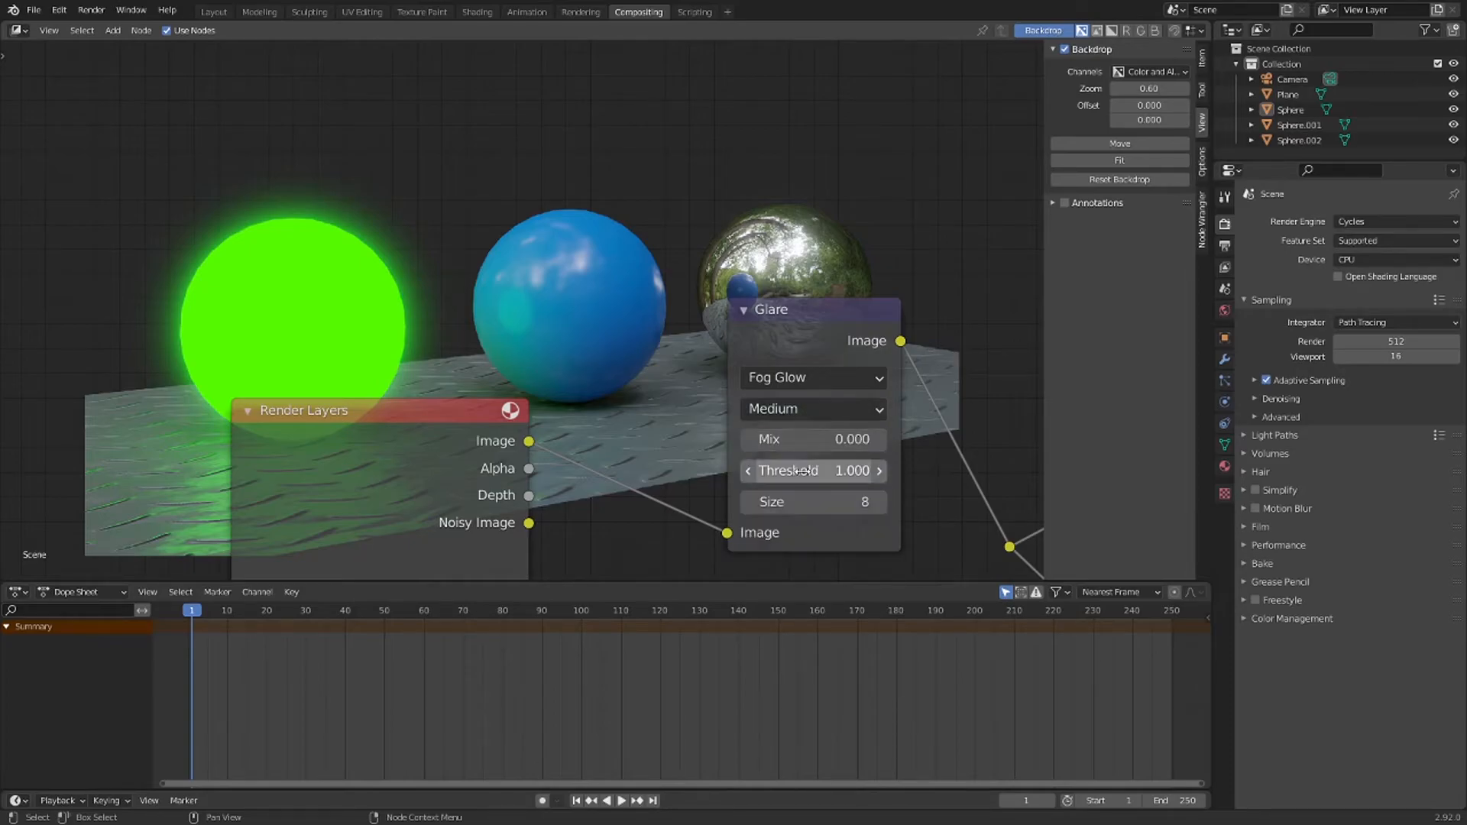
- Try a size of 9 and a threshold of 0 on the Fog Glow Glare node
drag(814, 507, 824, 504)
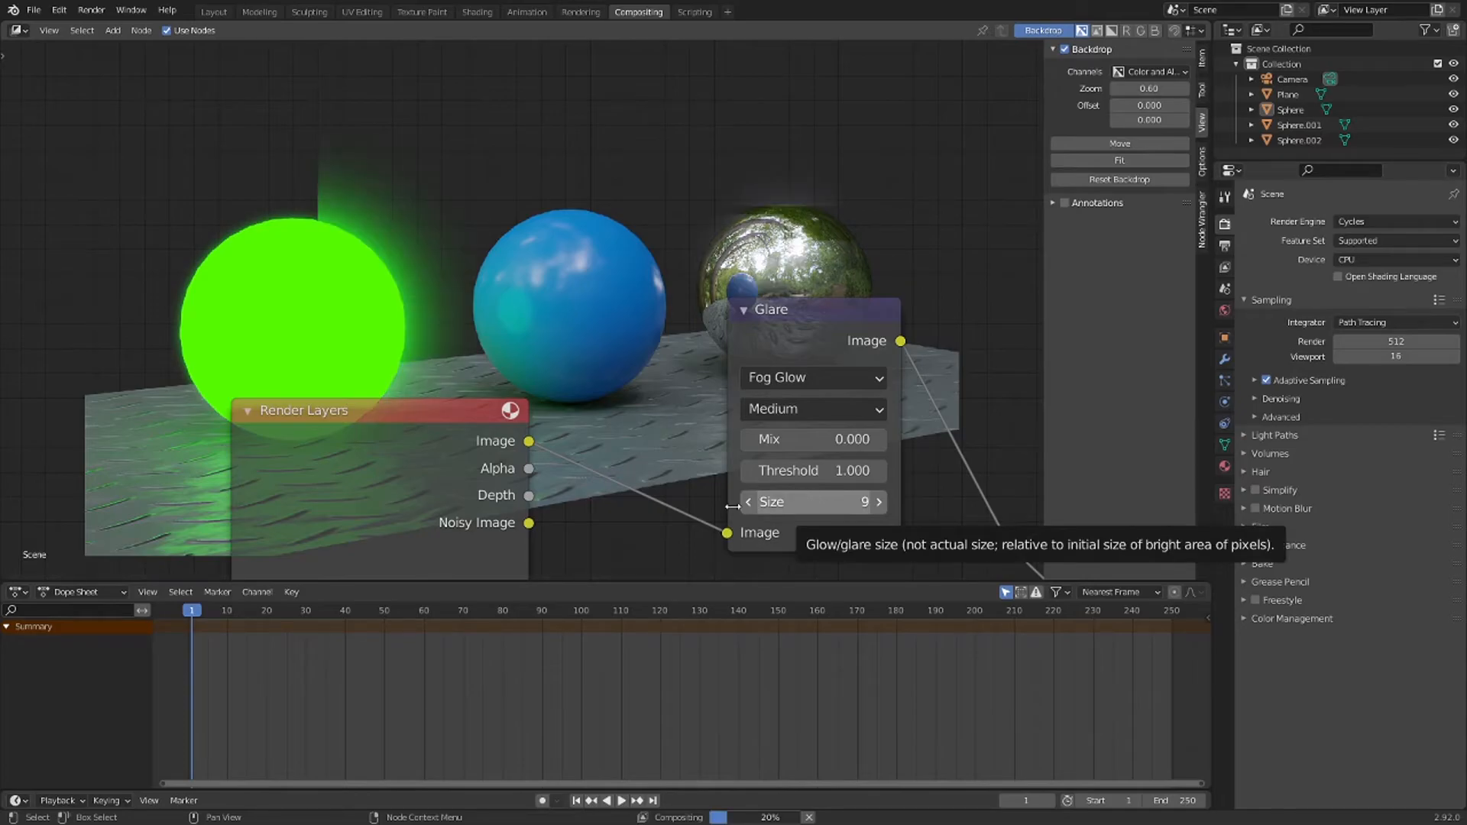
middle_drag(602, 319, 238, 310)
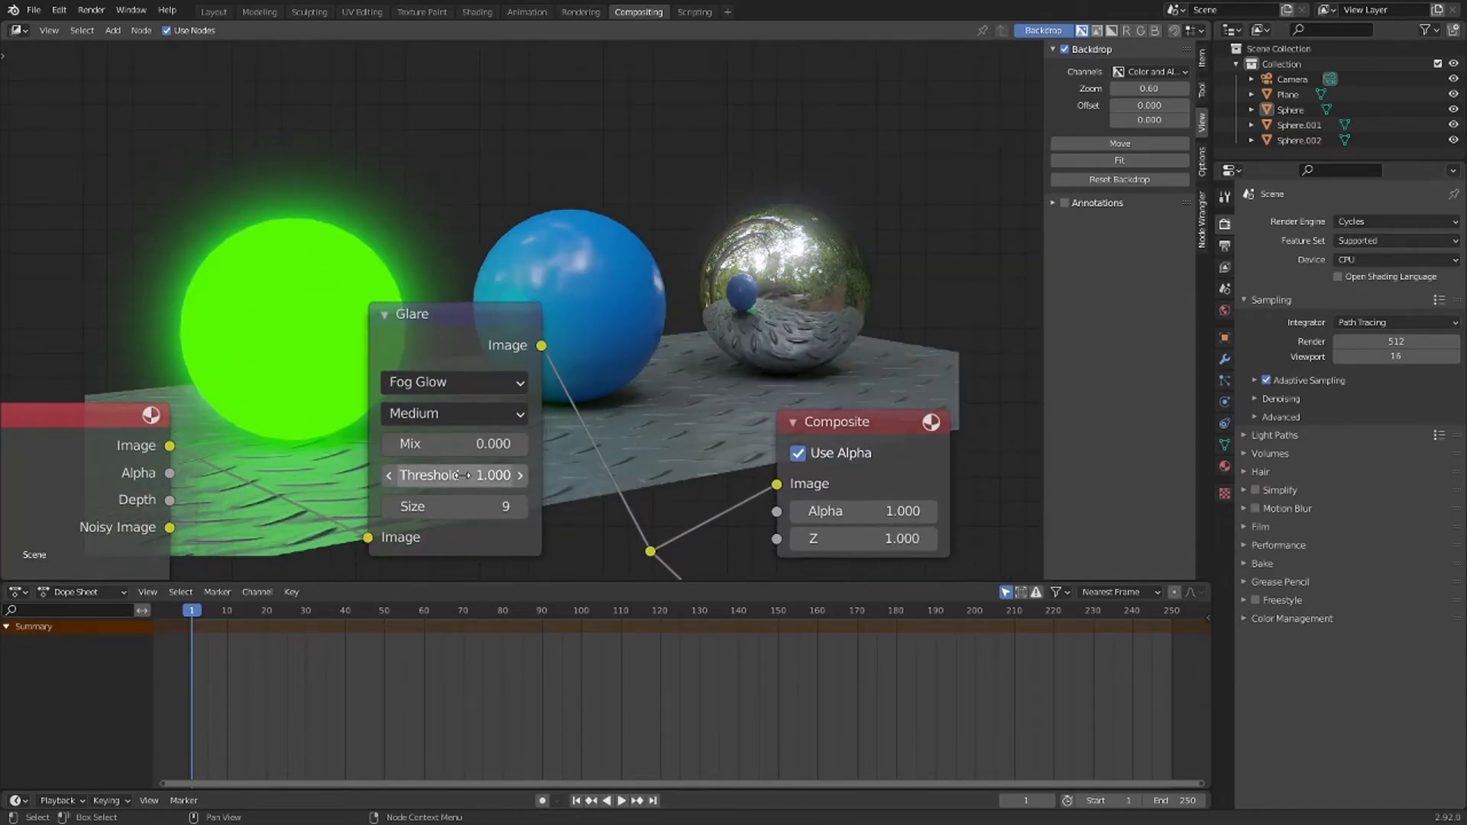
drag(460, 475, 483, 474)
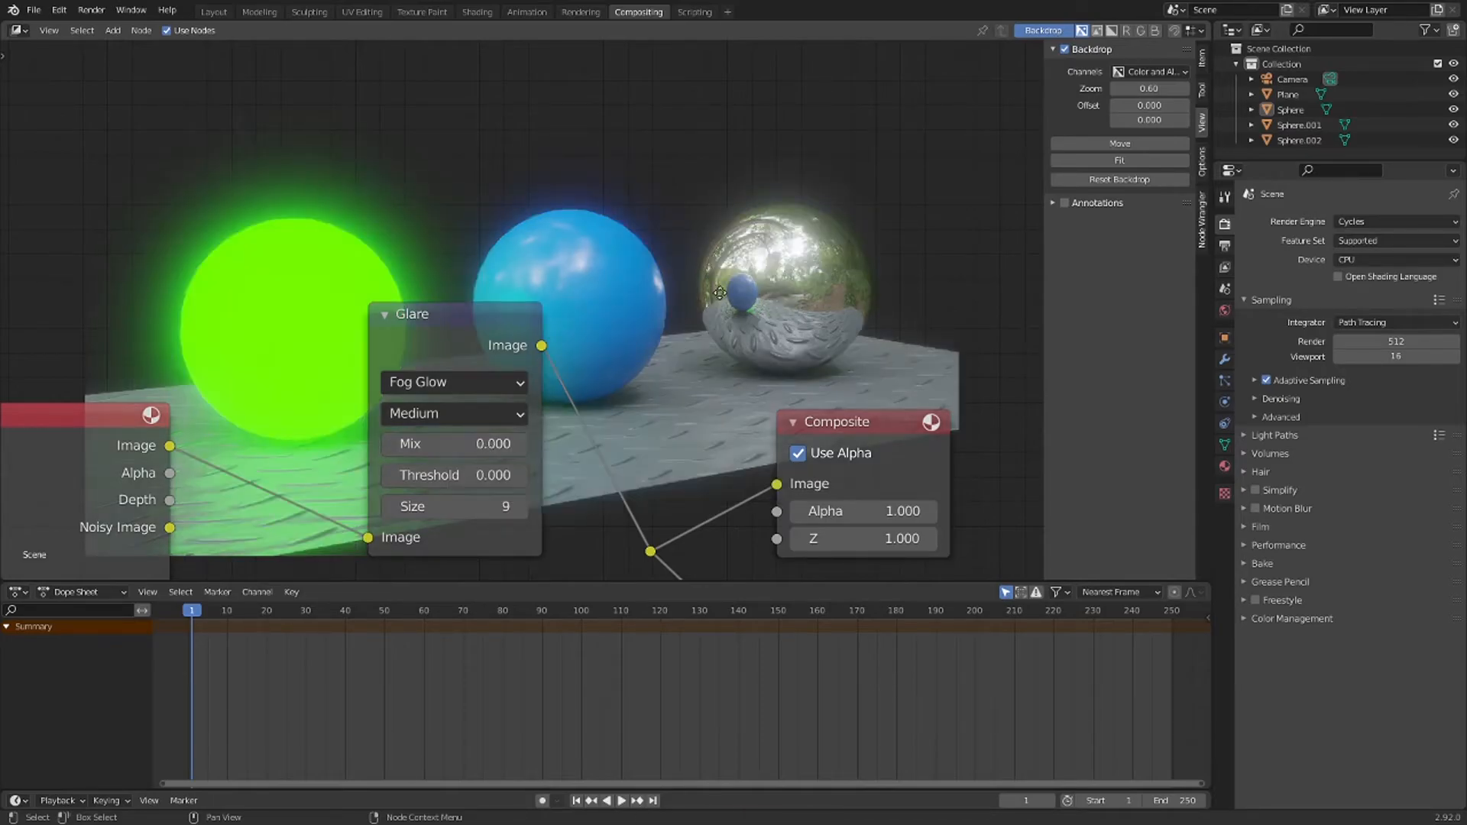
middle_drag(708, 292, 775, 275)
- Set the Glare node's threshold to 1 and its quality to High
click(555, 462)
text(1)
key(Return)
click(535, 397)
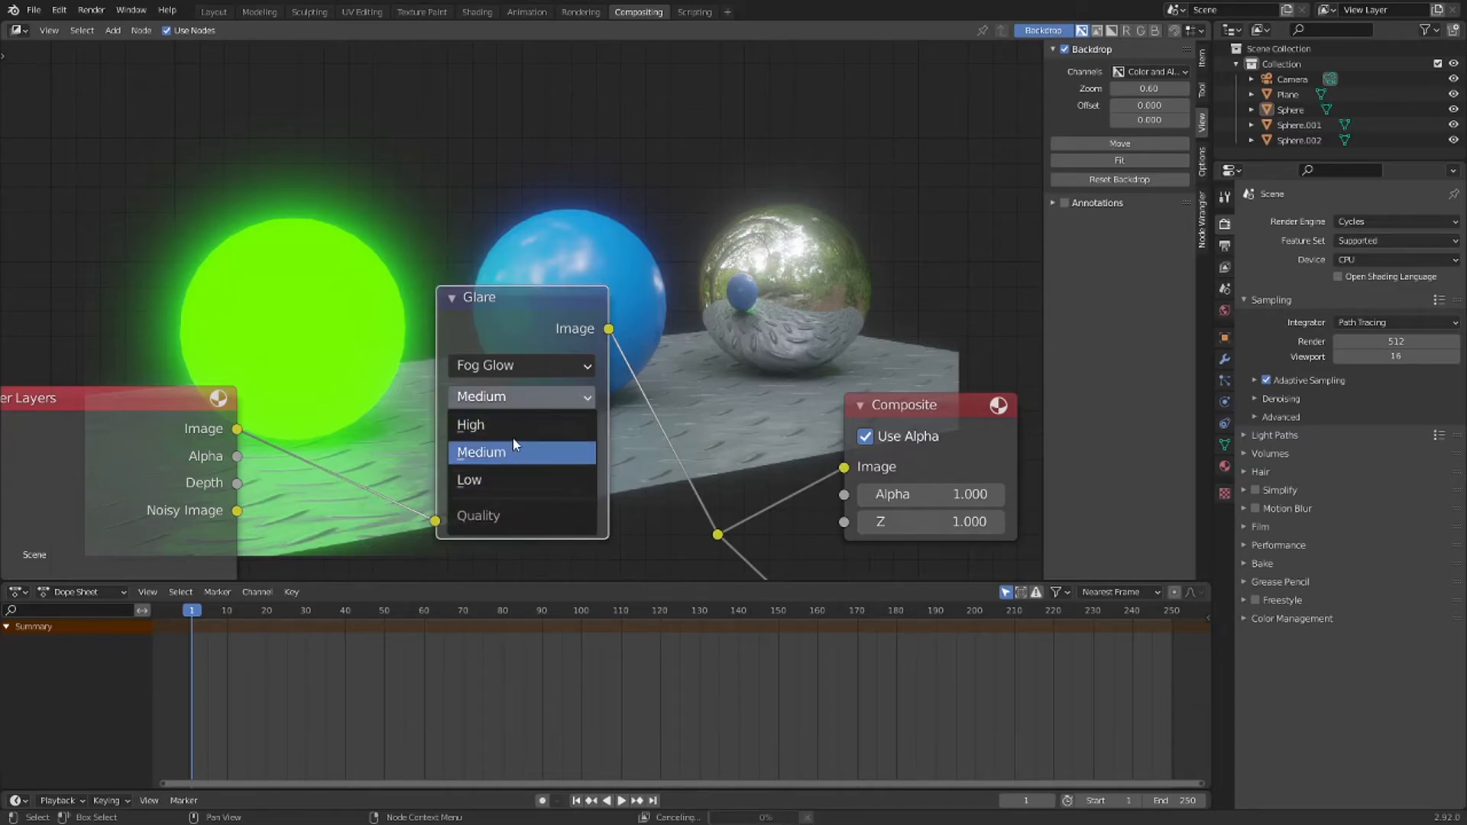
click(489, 425)
- Try Glare sizes of 7 and 8 to compare the glow around the green sphere
click(552, 479)
text(7)
key(Return)
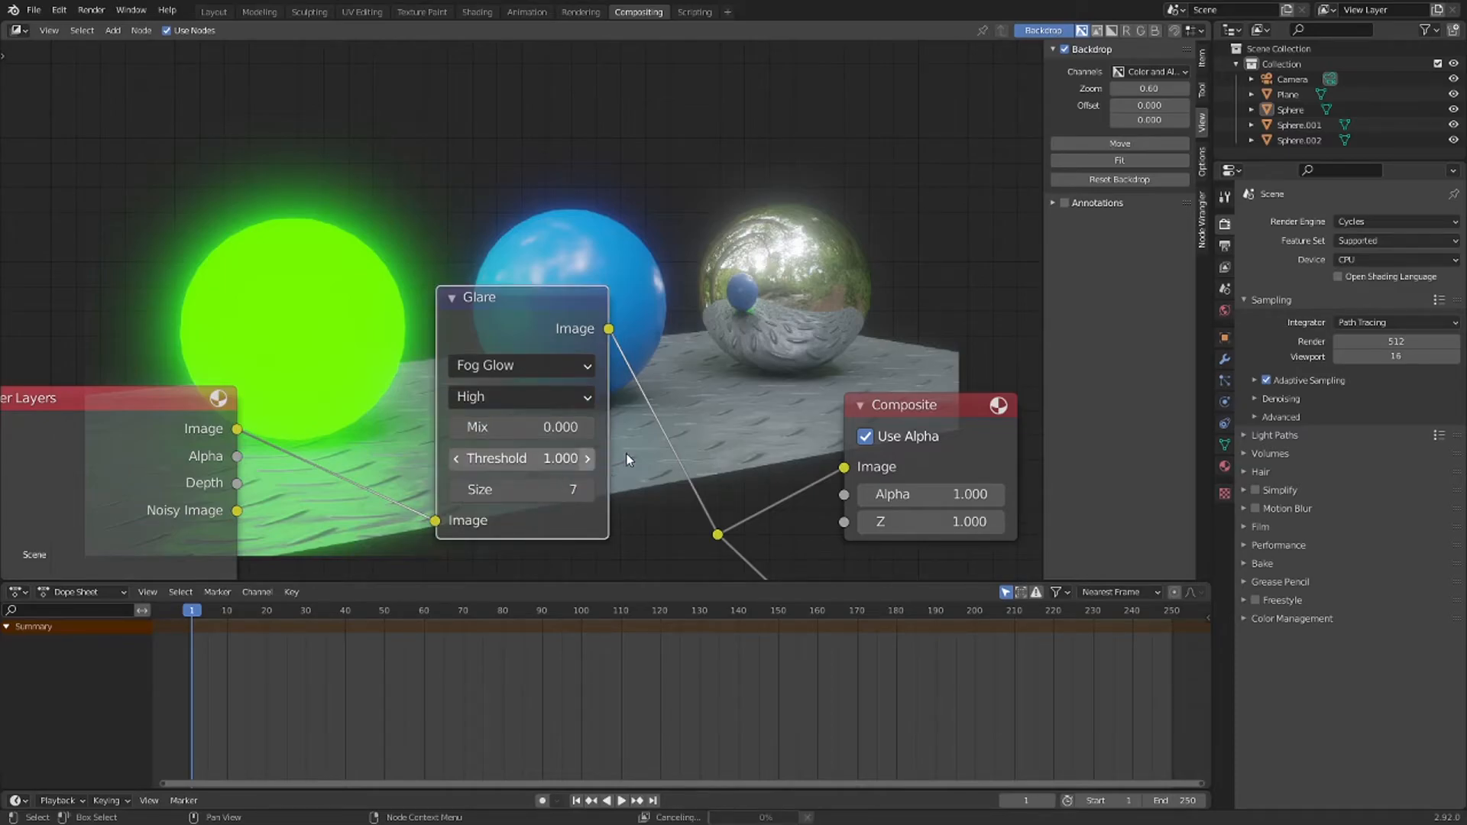
mouse_move(770, 419)
middle_down()
mouse_move(693, 481)
mouse_move(773, 442)
middle_up()
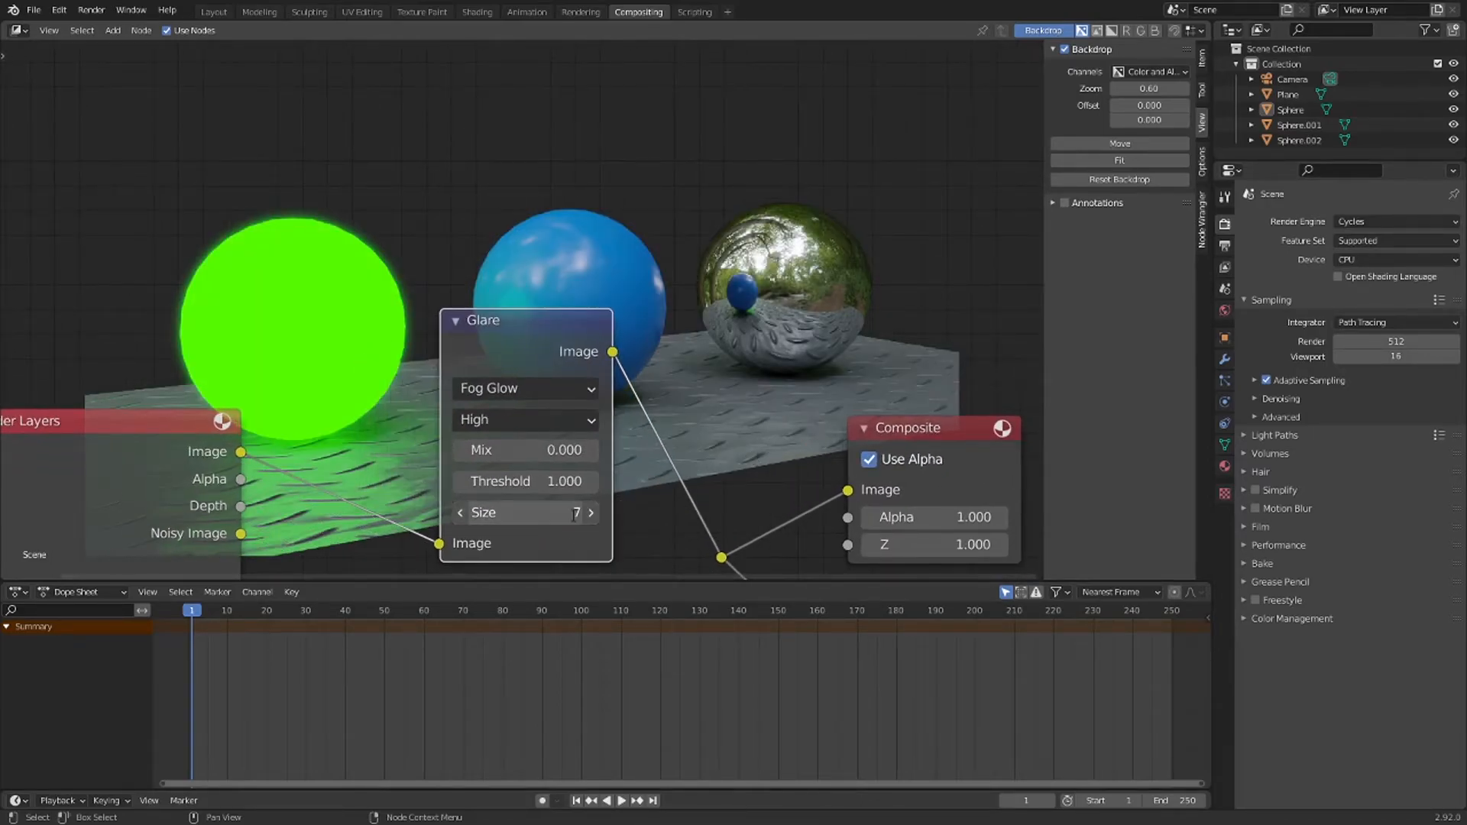
click(587, 506)
key(Return)
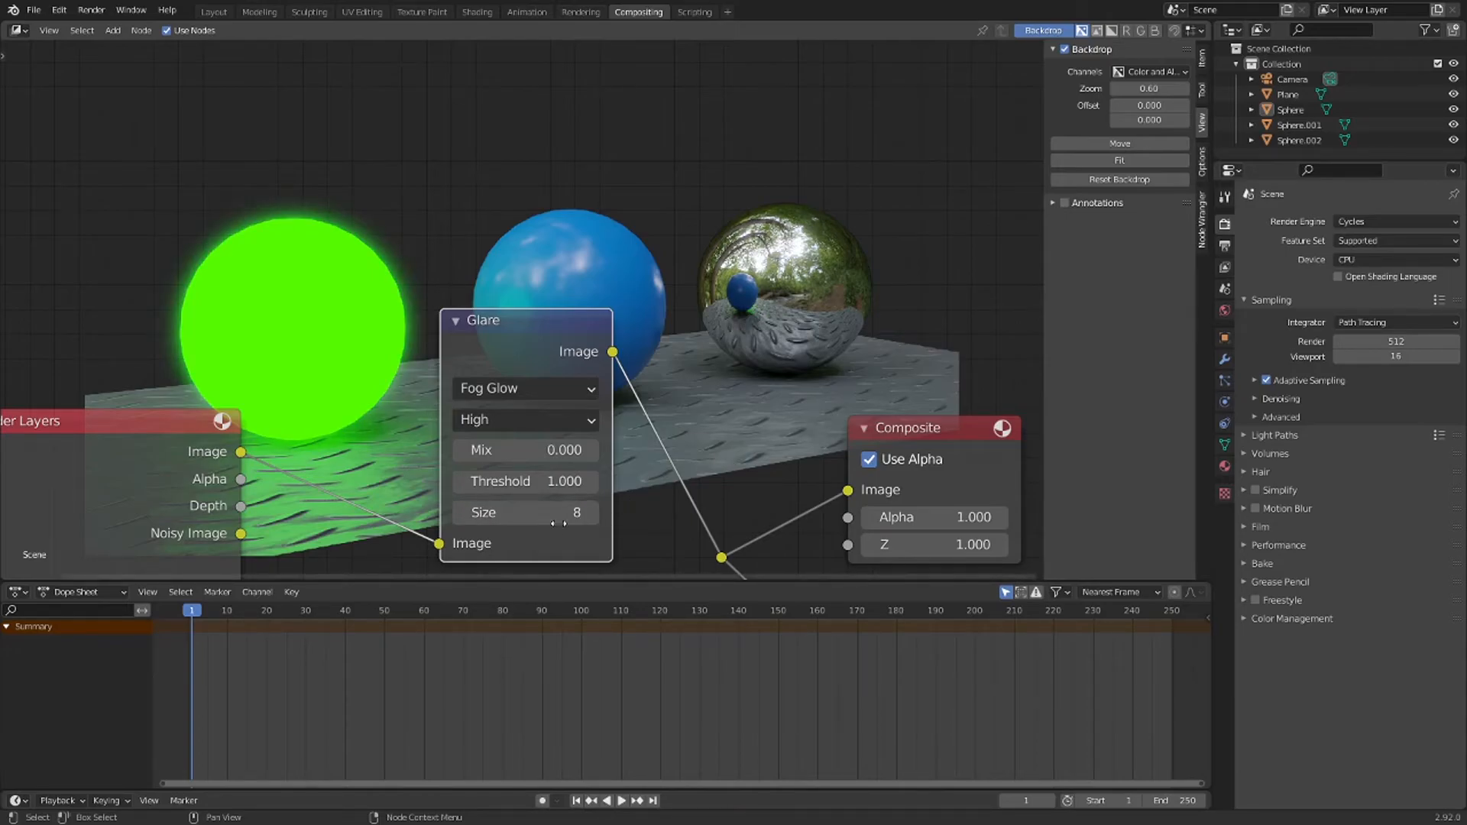
- Set the Glare node's size to 9
click(573, 512)
text(9)
key(Return)
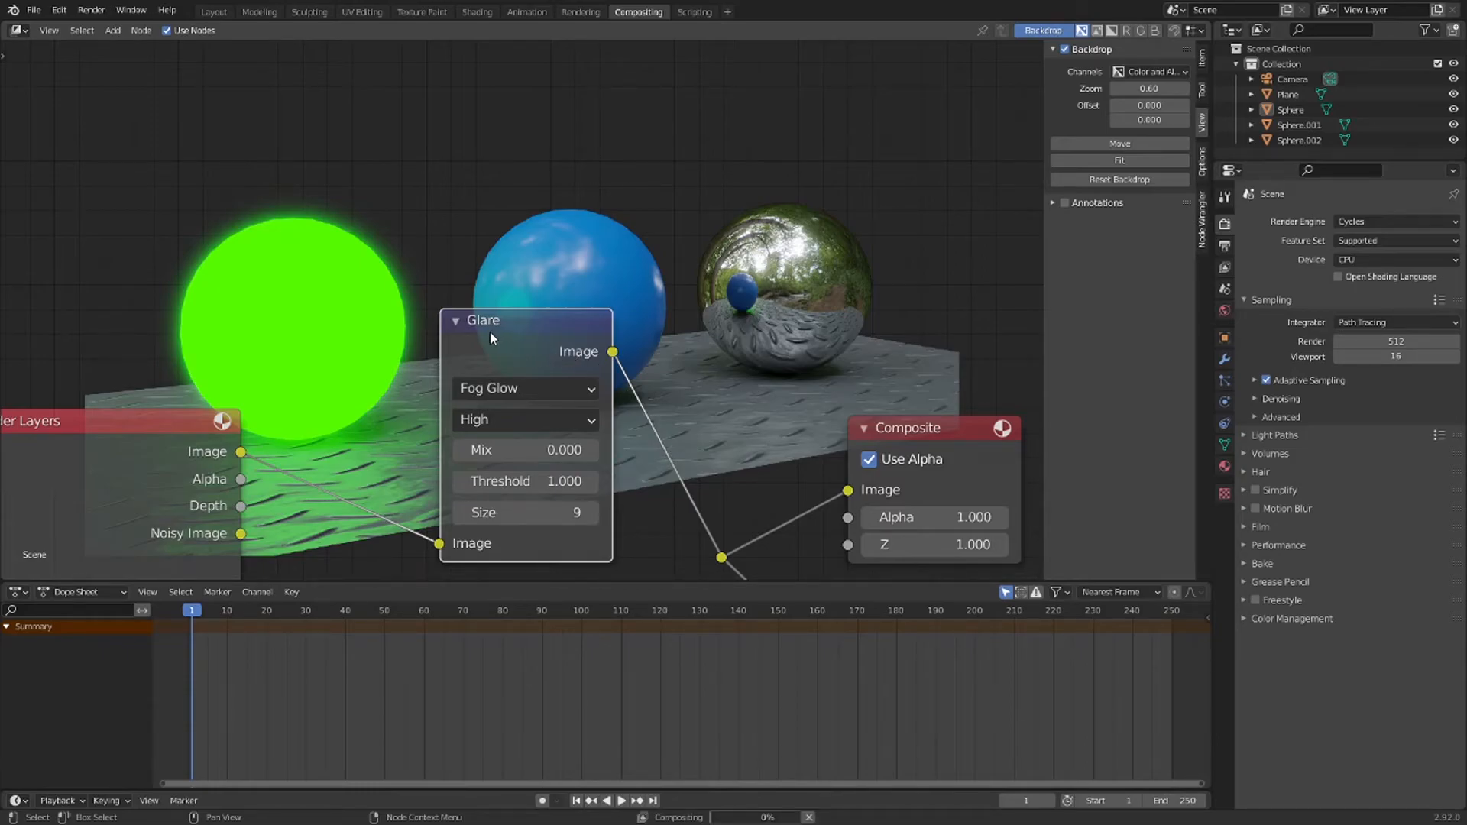
- Duplicate the Glare node and insert the copy between the original and the Reroute node
drag(490, 336, 396, 343)
key(shift+d)
click(599, 333)
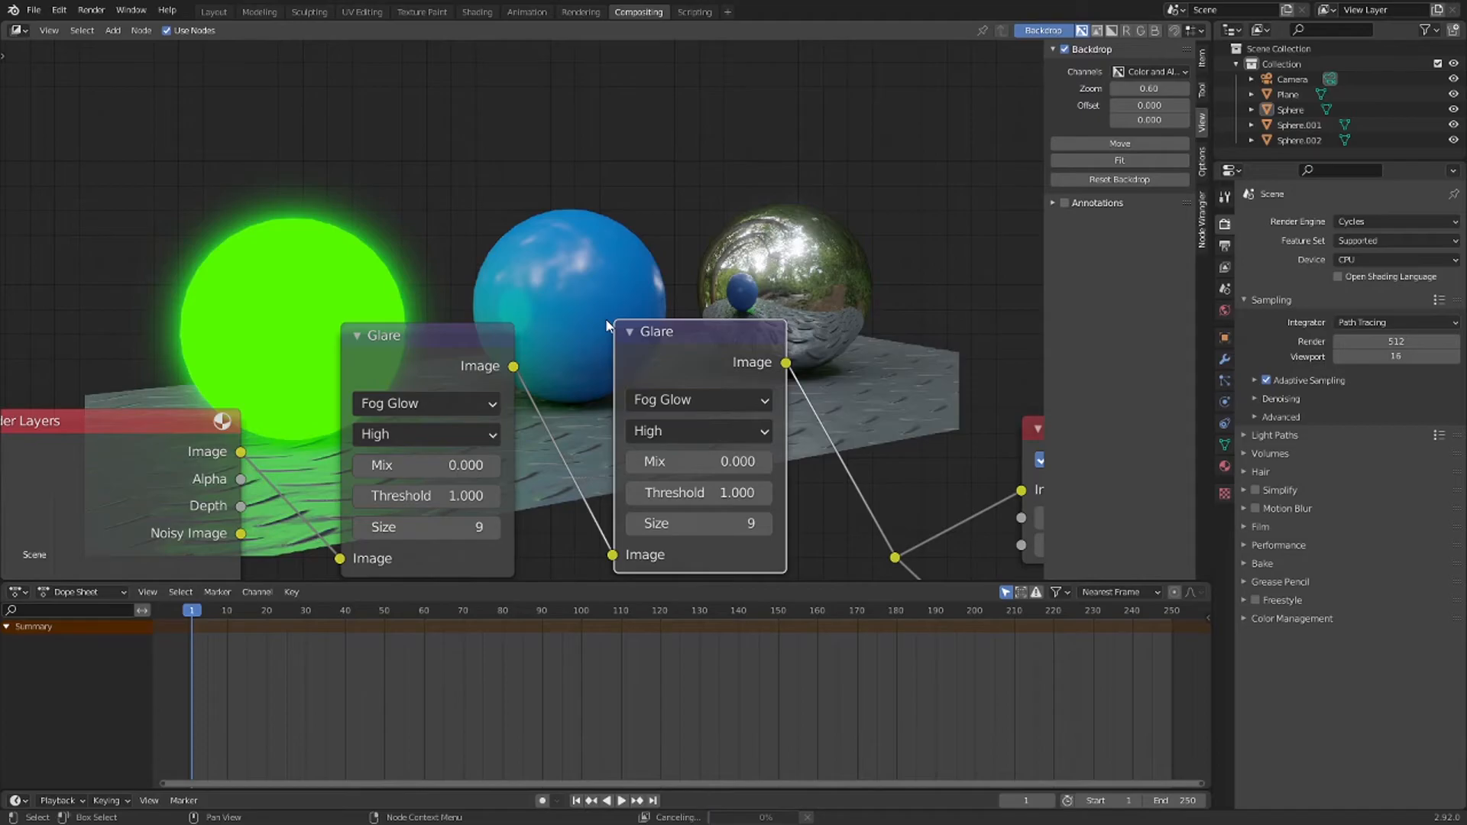
- Delete the duplicate Glare node and link the remaining Glare output to the Reroute node
middle_drag(726, 237, 761, 218)
key(x)
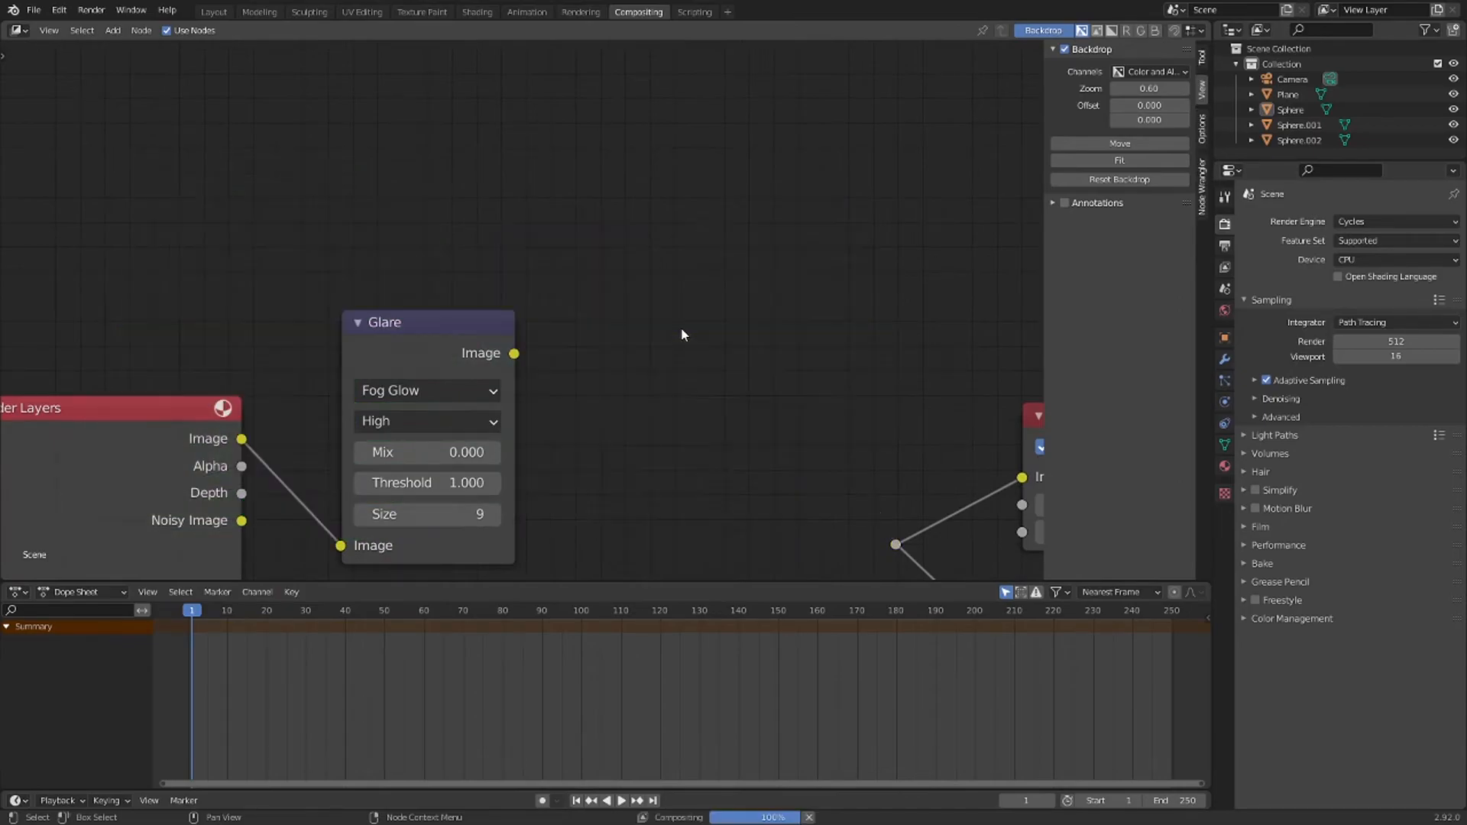
drag(514, 353, 895, 544)
middle_drag(764, 414, 762, 383)
- Lower the remaining Glare node's size to 8 and return it to 9
click(360, 482)
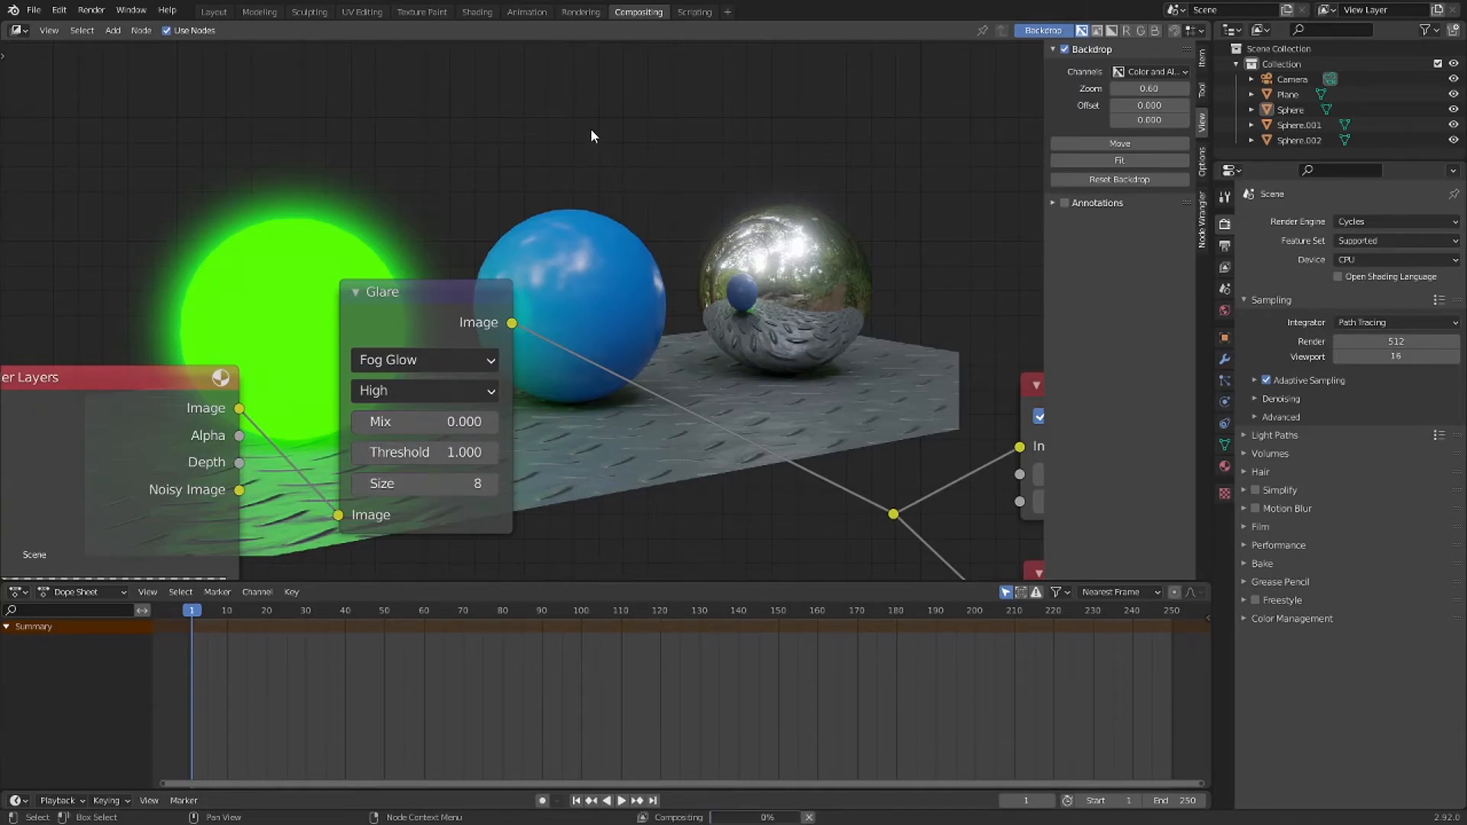
click(391, 484)
text(9)
key(Return)
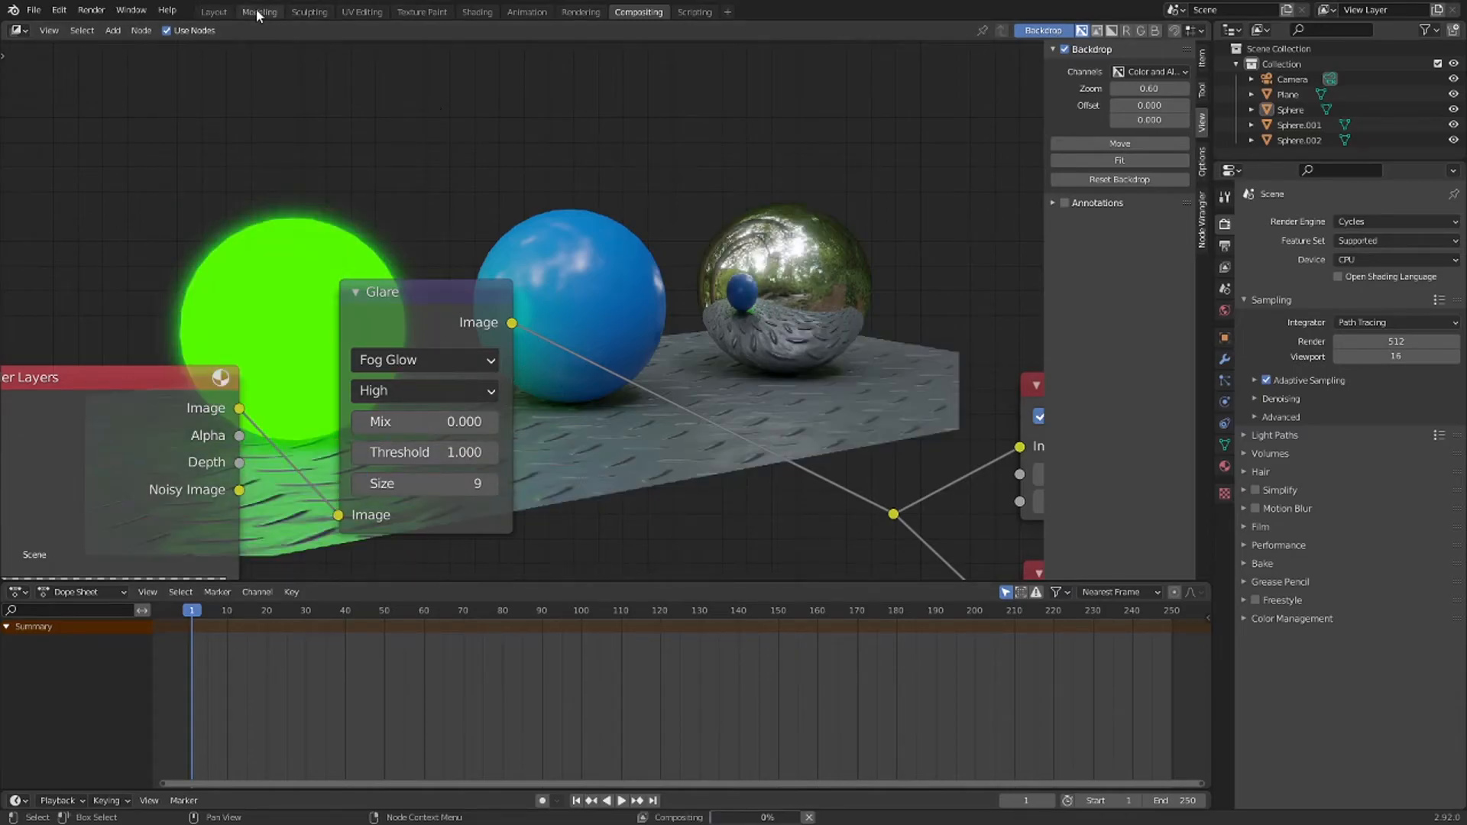
- Switch to the Layout workspace, render the scene as a still image and maximize the render window
click(213, 13)
middle_drag(763, 269, 808, 216)
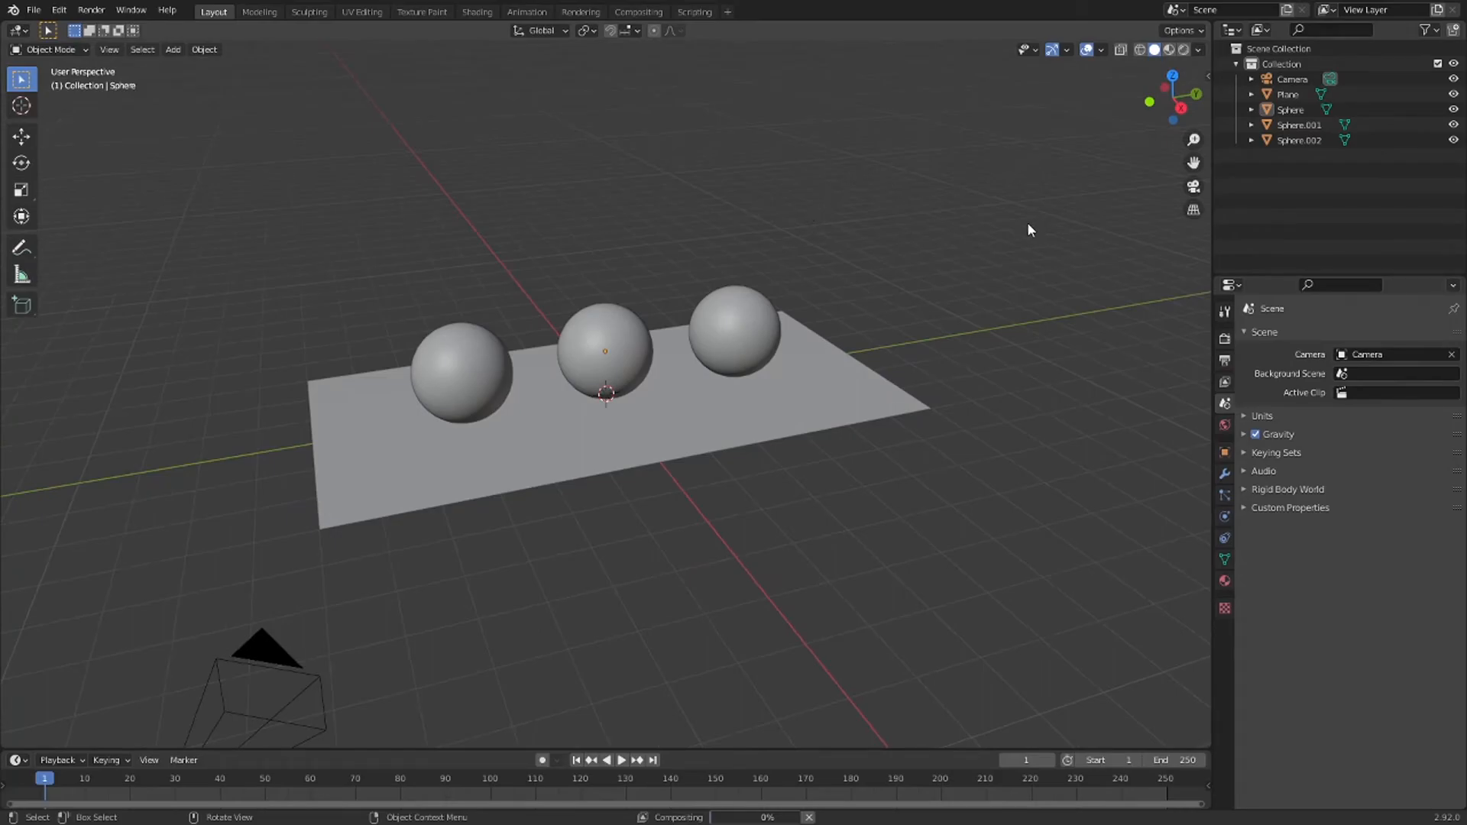
key(F12)
click(1411, 8)
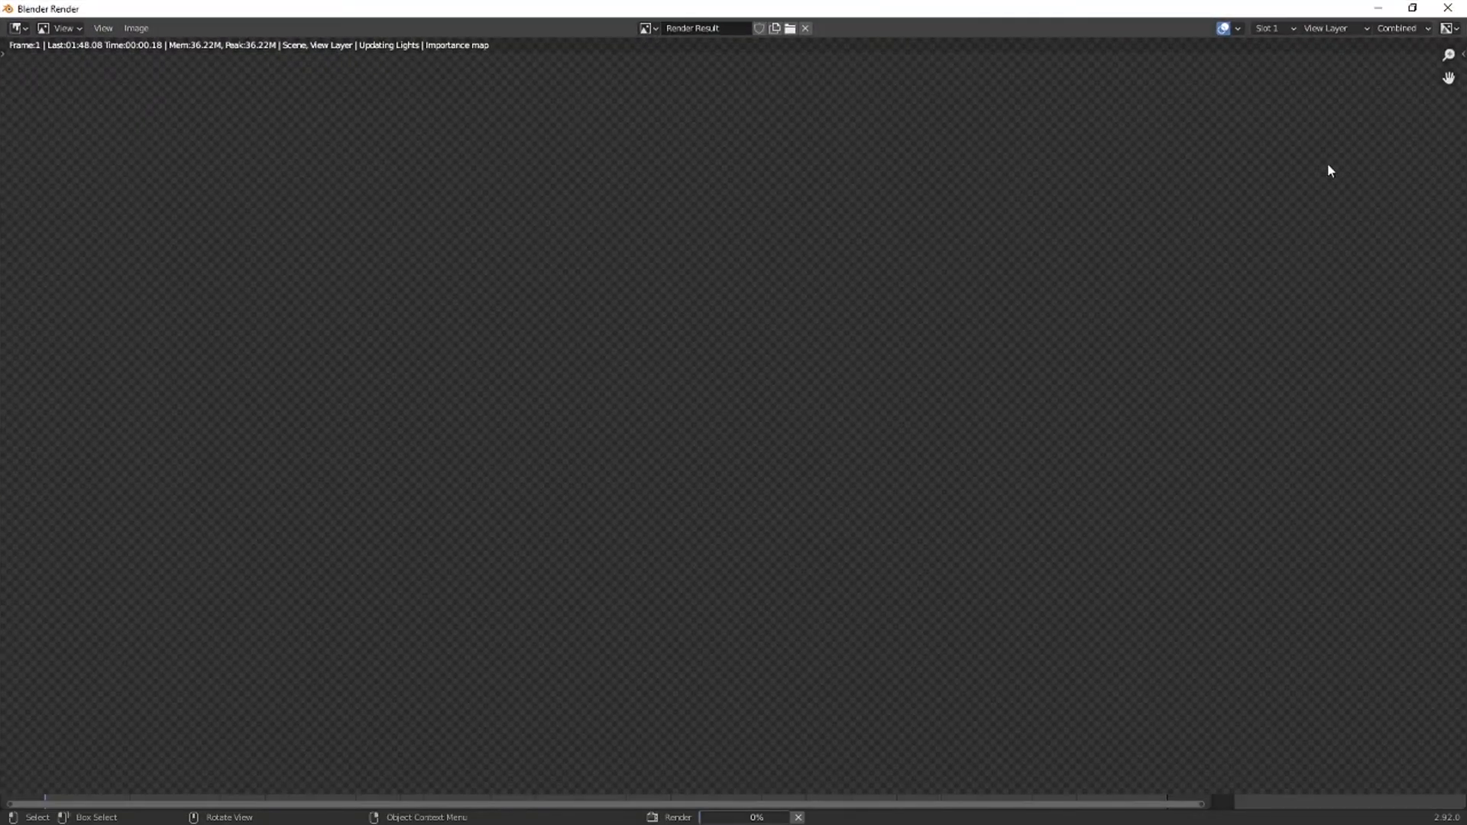